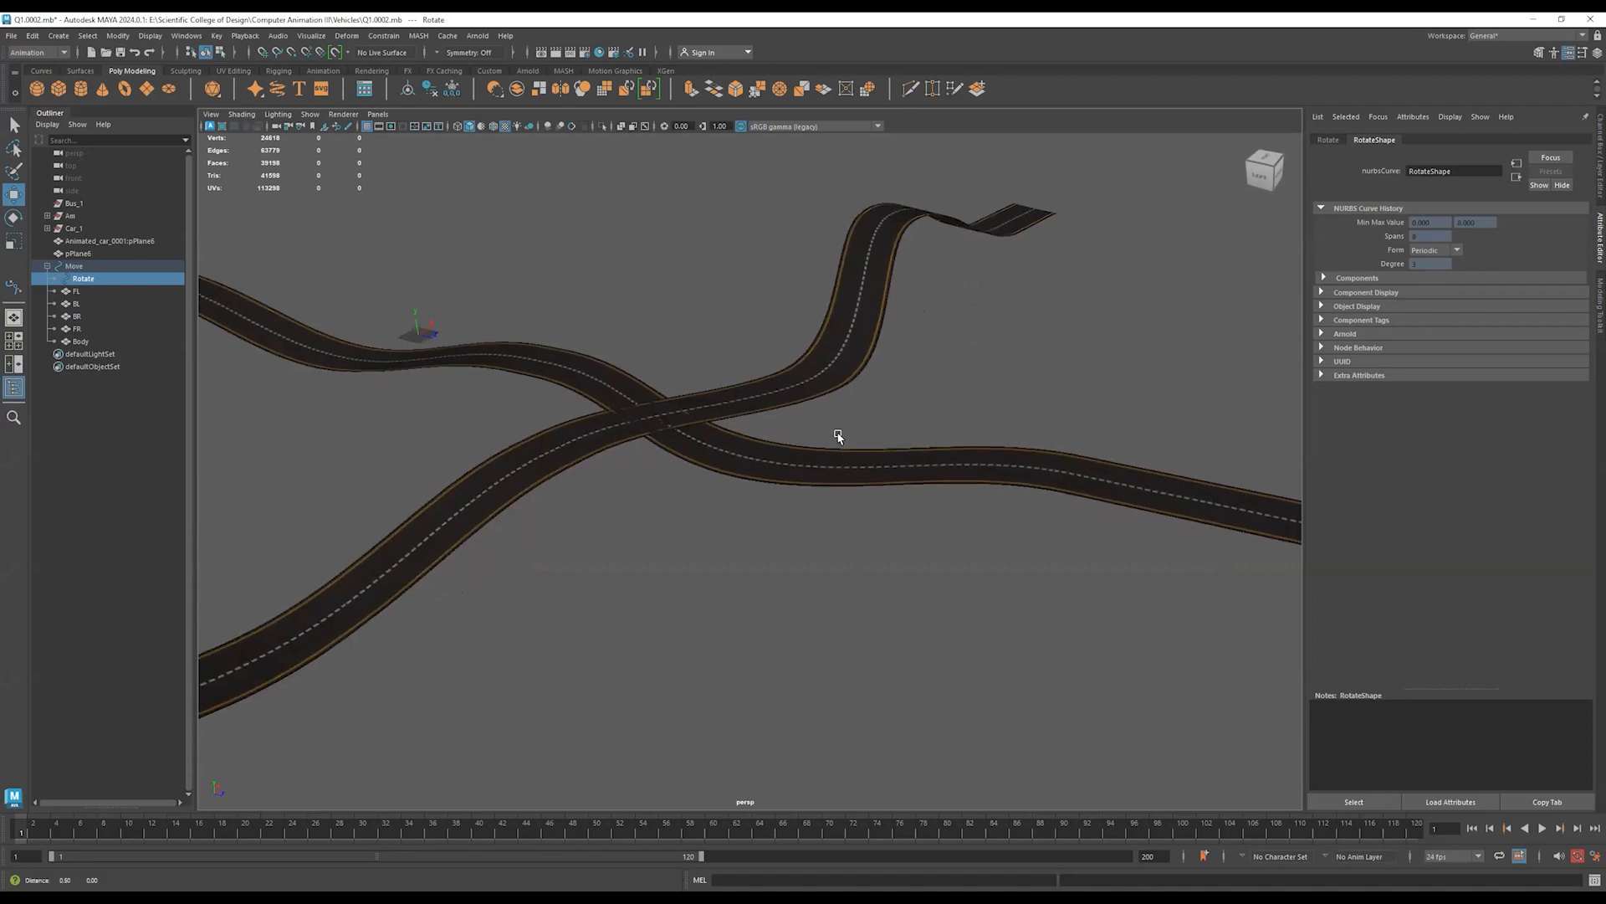
Examine the intersecting road layout and the school bus at the end of its road.
right_click_drag(821, 436, 710, 433, "alt")
middle_click_drag(575, 425, 645, 423, "alt")
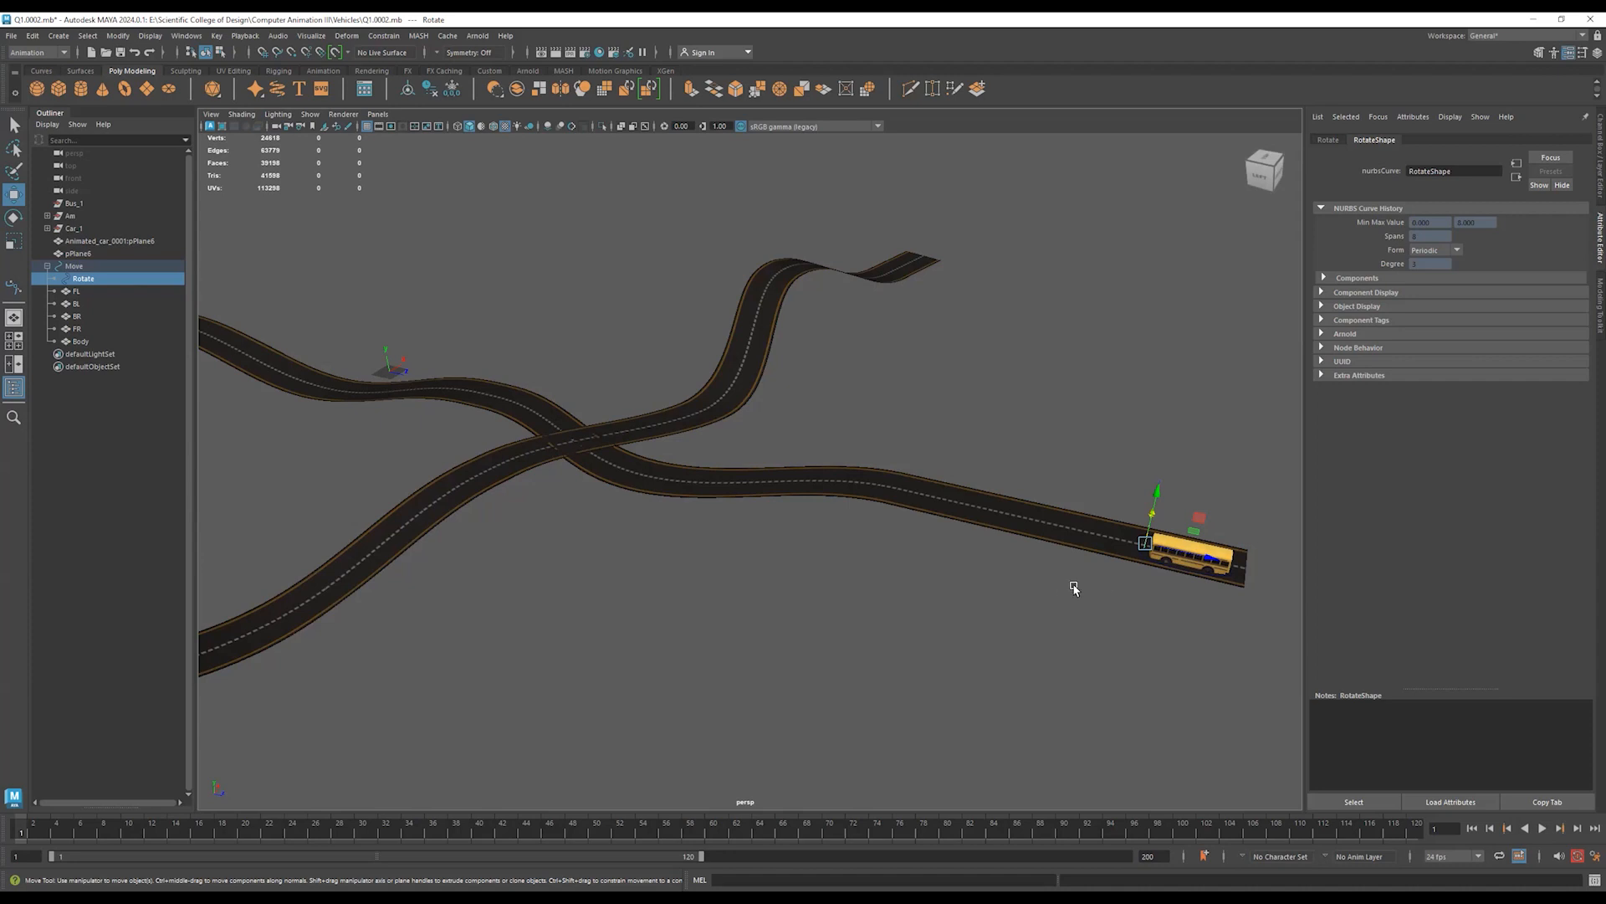
left_click_drag(1018, 594, 670, 585, "alt")
scroll(945, 563, "up", 3)
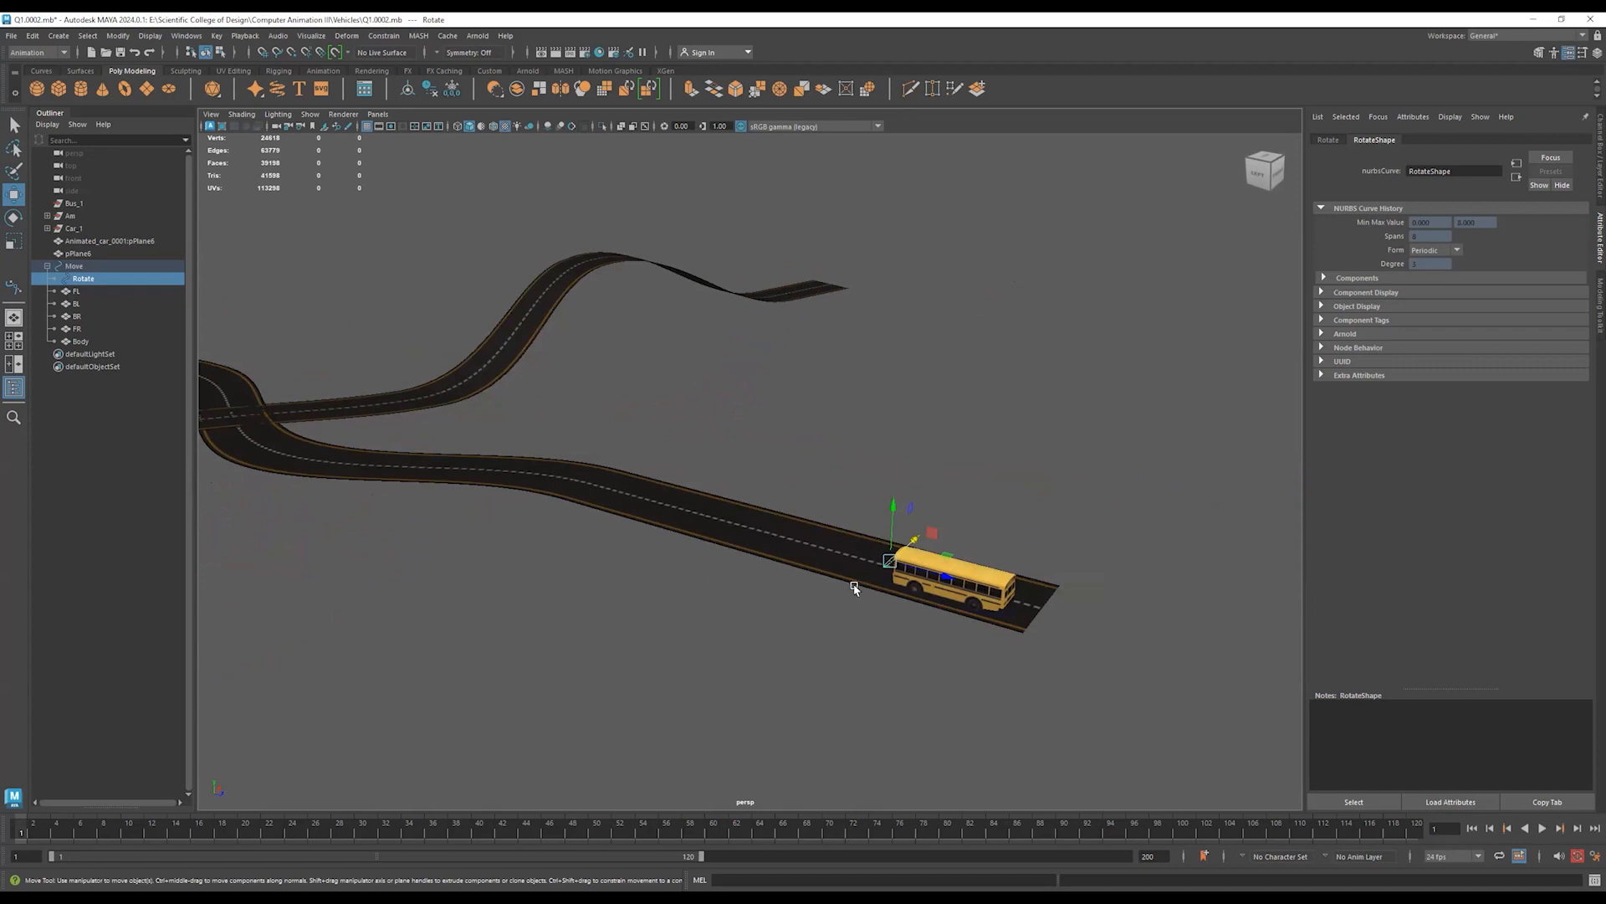
right_click_drag(992, 609, 854, 602, "alt")
middle_click_drag(667, 574, 879, 592, "alt")
right_click_drag(933, 591, 869, 590, "alt")
left_click_drag(678, 555, 654, 567, "alt")
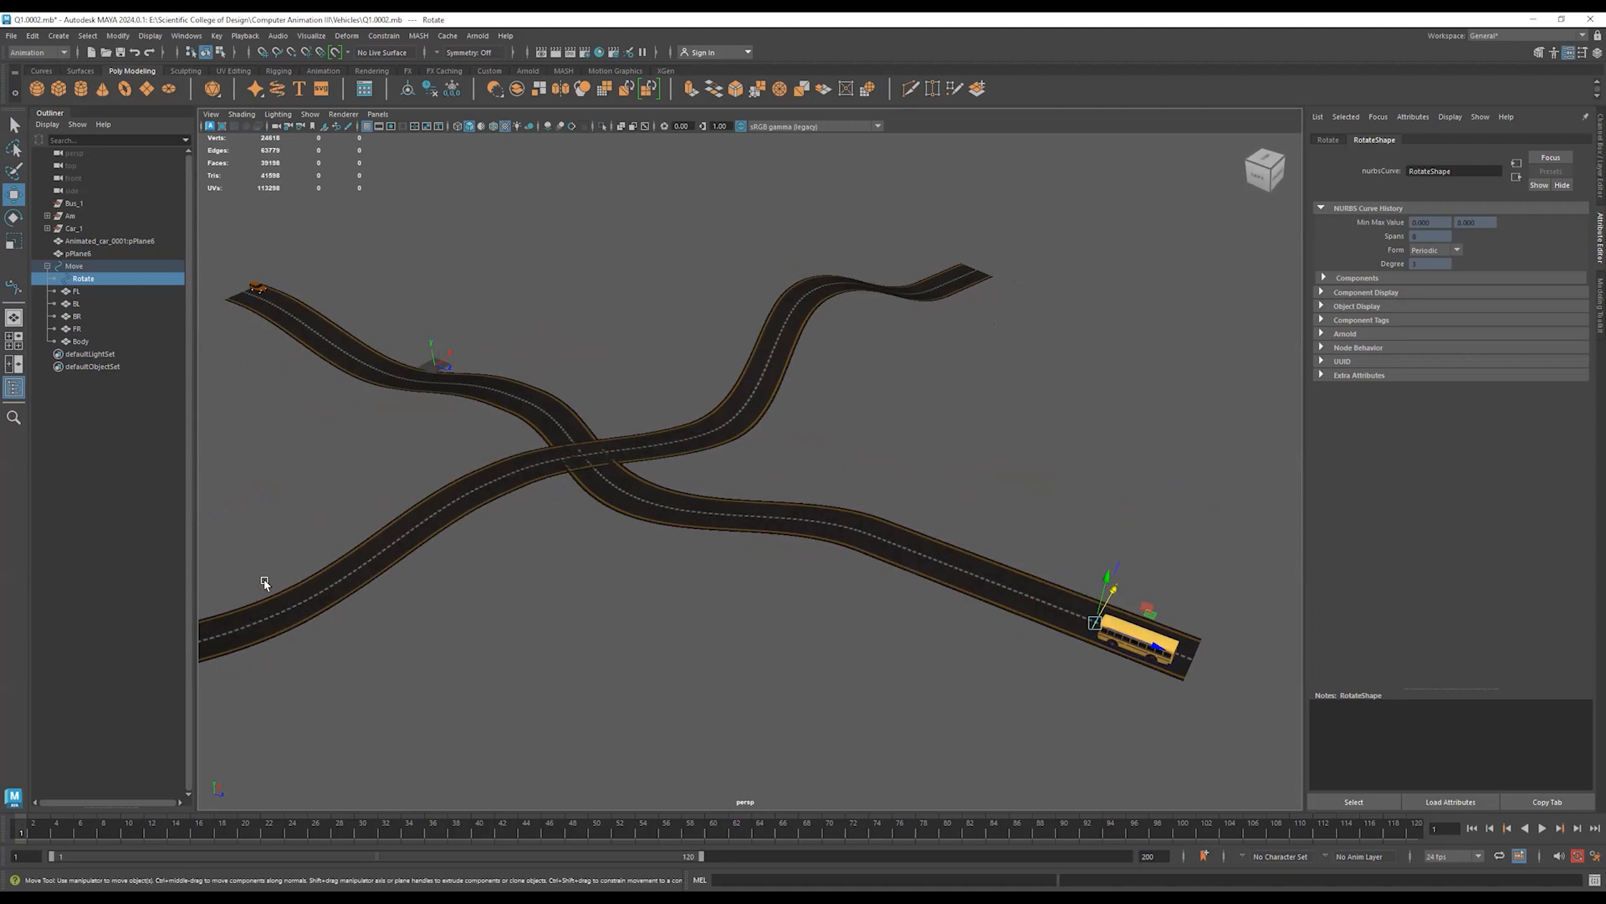
Activate the Bezier Curve tool and switch to the top view around the bus.
left_click(45, 70)
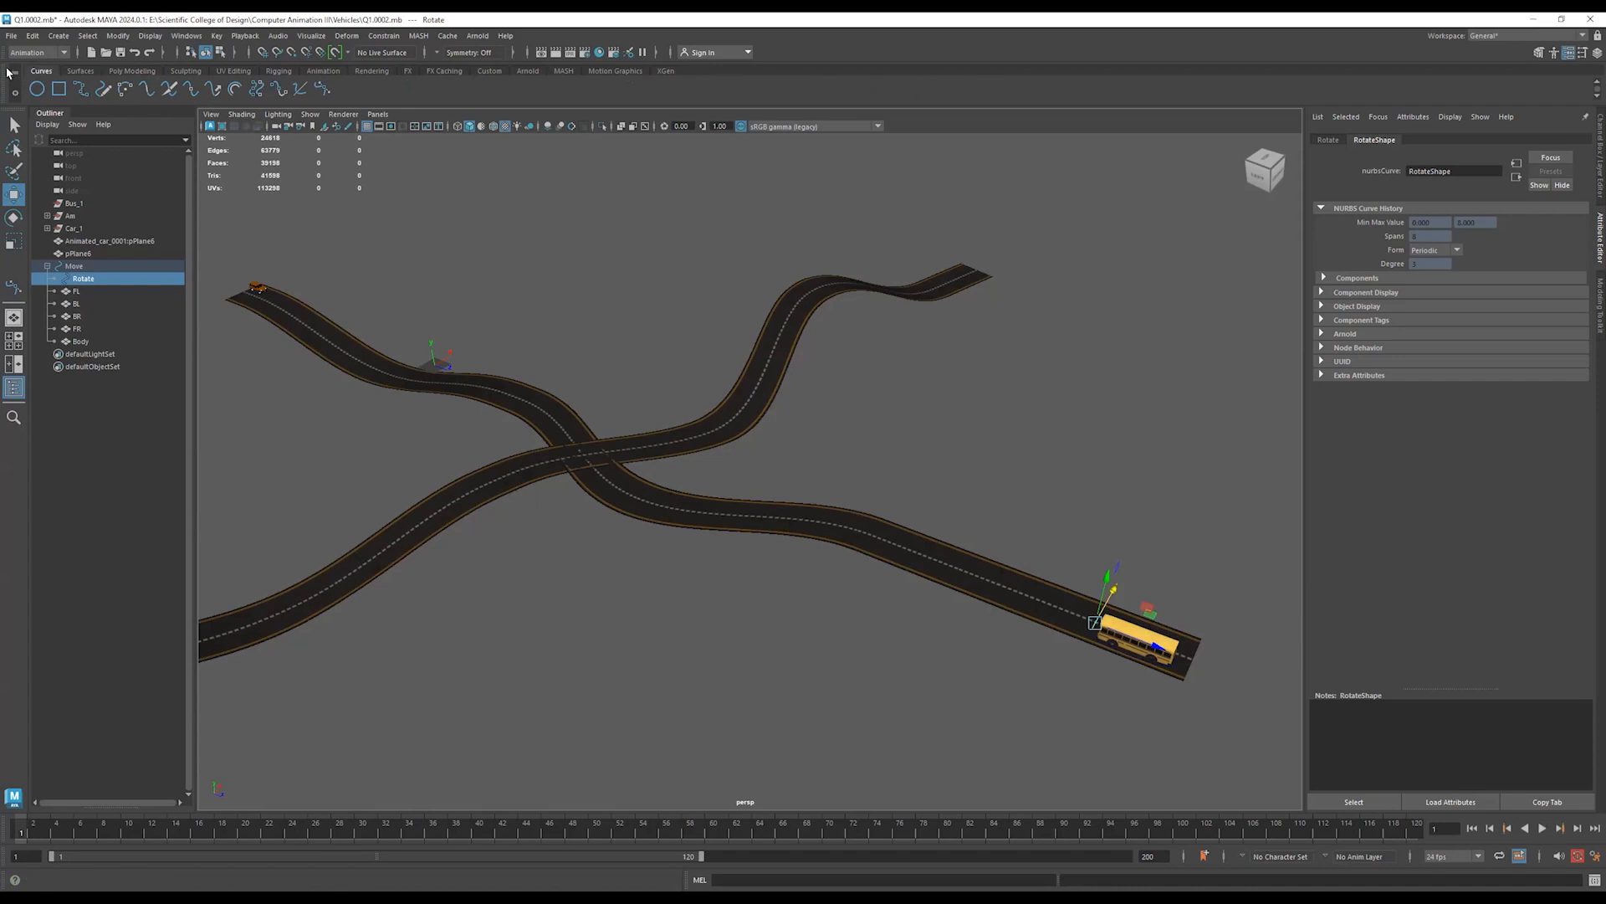
left_click(323, 89)
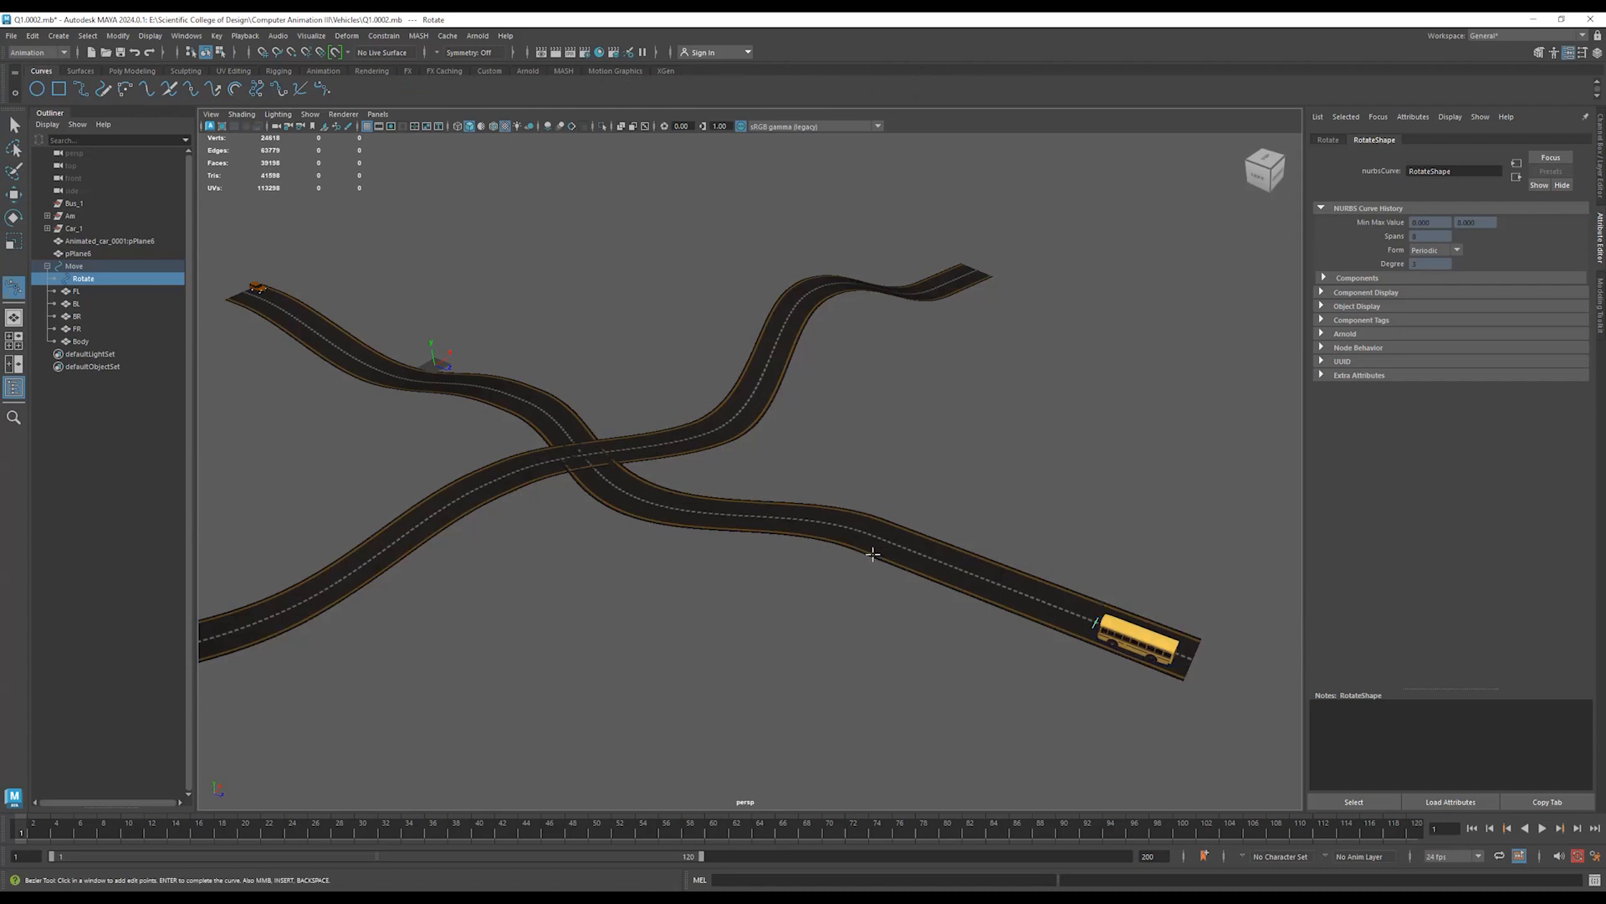
key("space")
key("space")
middle_click_drag(673, 671, 531, 585, "alt")
right_click_drag(530, 584, 1009, 669, "alt")
middle_click_drag(800, 689, 881, 448, "alt")
right_click_drag(680, 511, 893, 529, "alt")
middle_click_drag(728, 524, 848, 589, "alt")
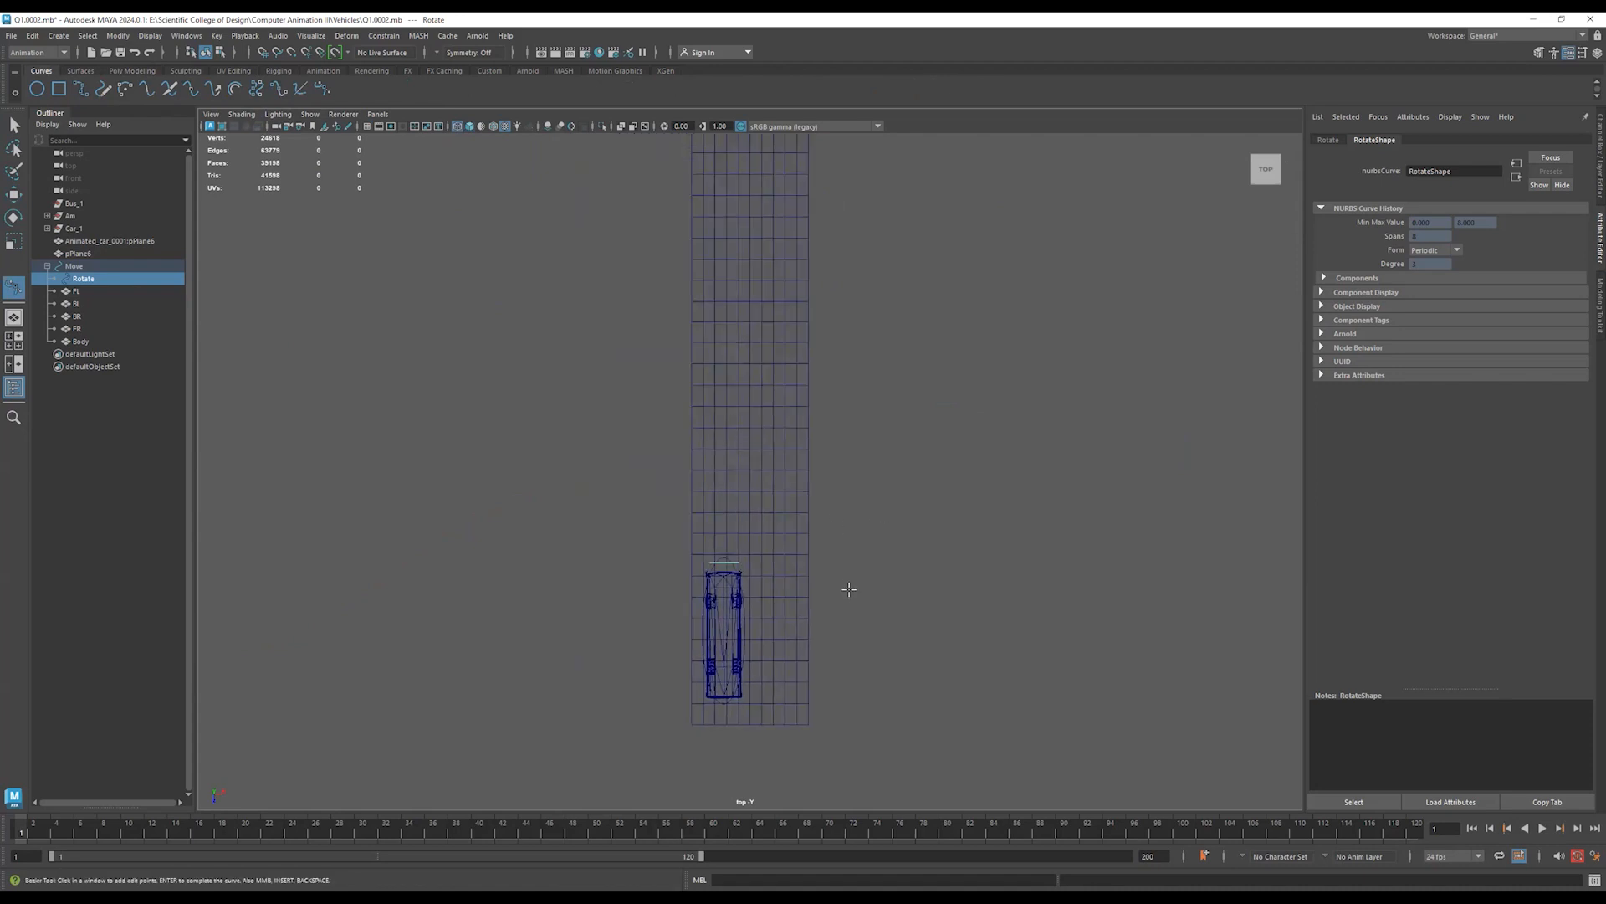
Clear the selection of the road plane and the bus's Rotate control curve.
left_click(769, 620)
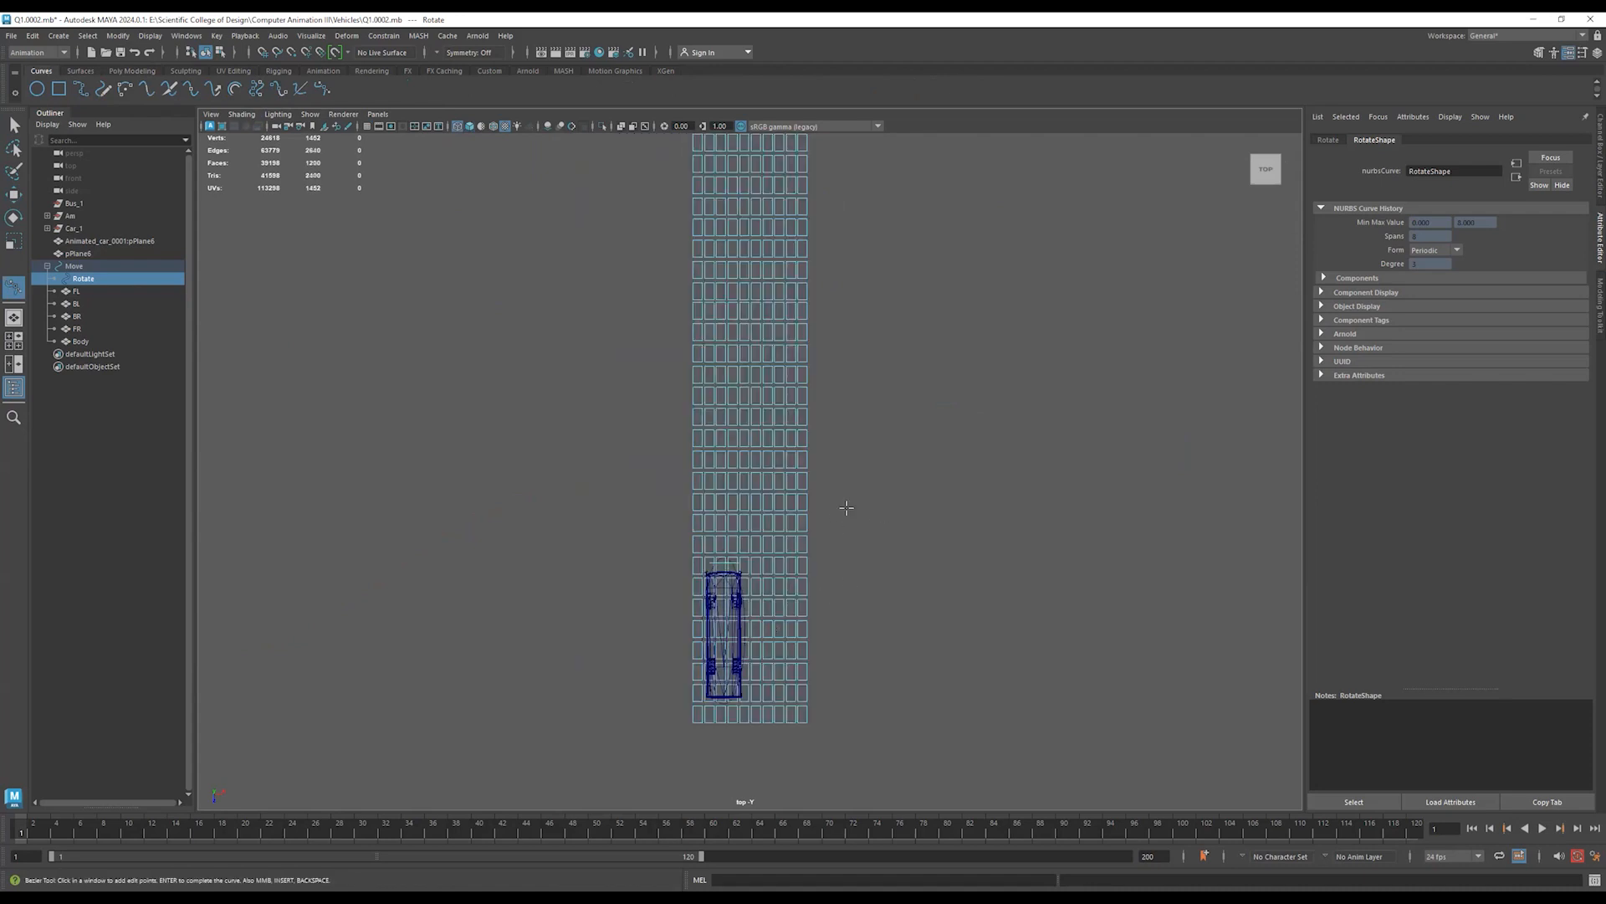
left_click(724, 641, "shift")
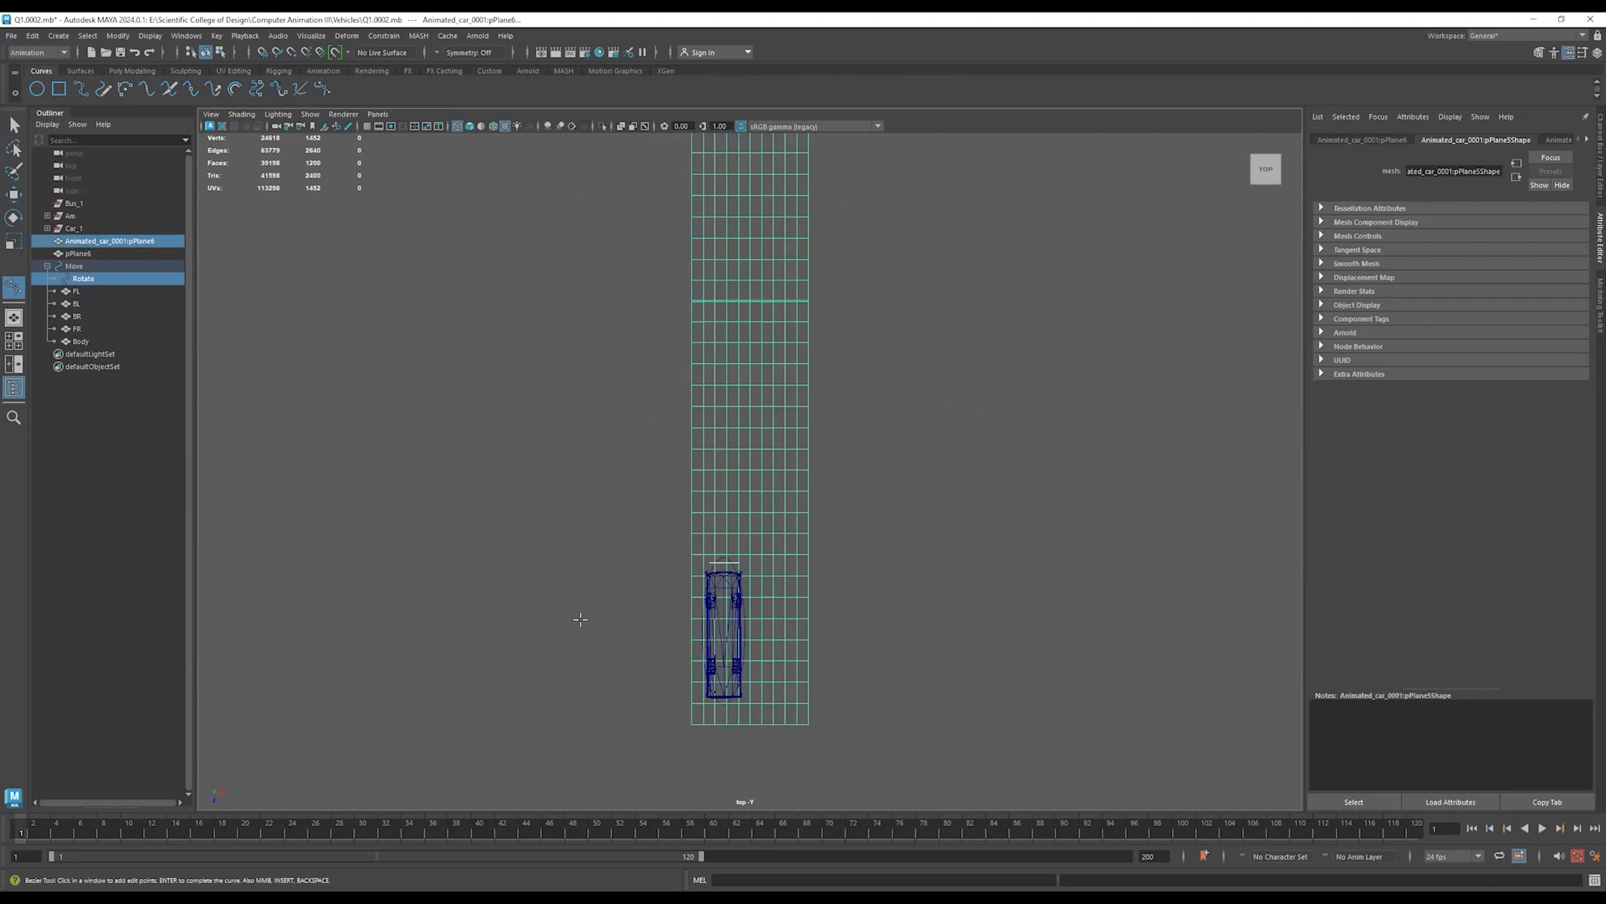
left_click(102, 444)
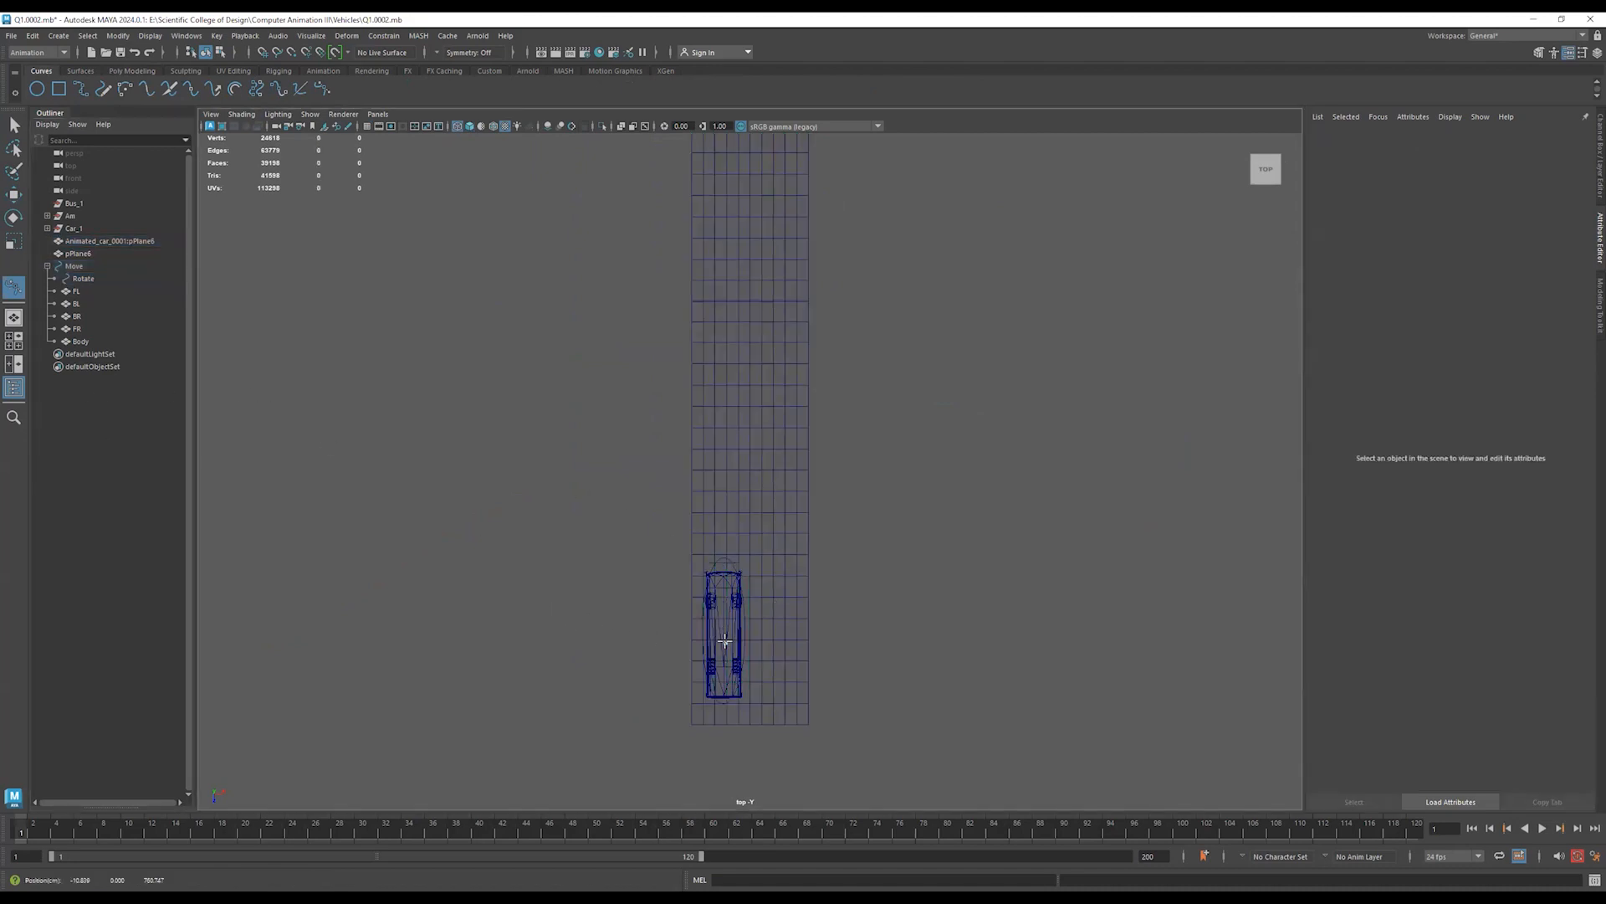
Start a Bezier curve at the bus and place anchors along its lane up the straight and into the first bend.
left_click(725, 641)
middle_click_drag(728, 313, 723, 527, "alt")
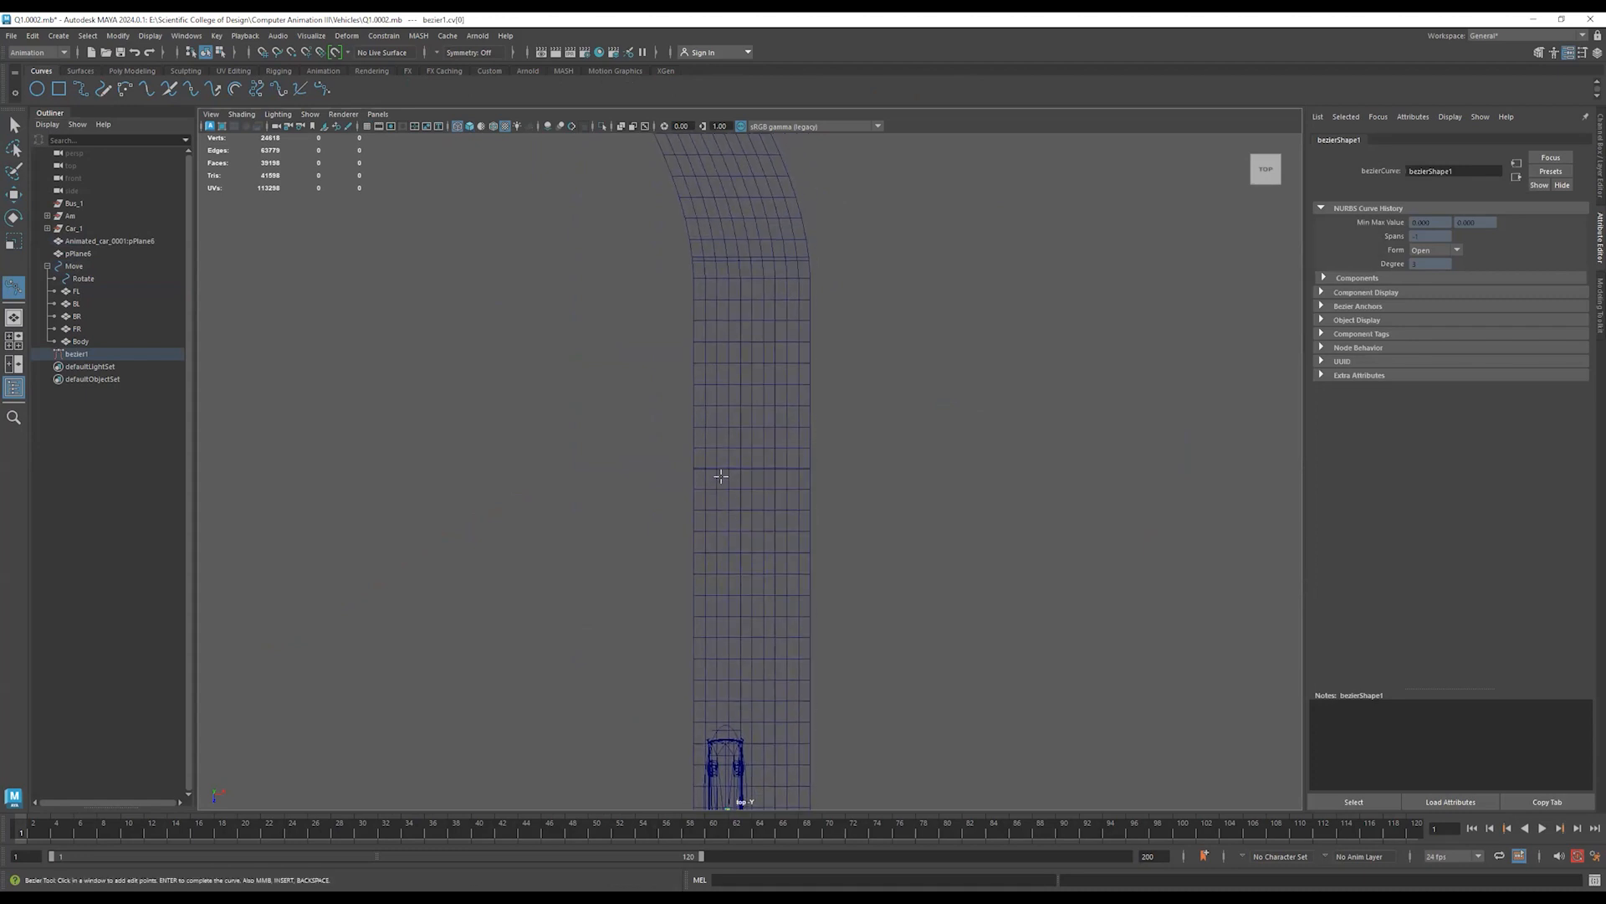
left_click_drag(721, 475, 720, 433)
middle_click_drag(726, 298, 707, 511, "alt")
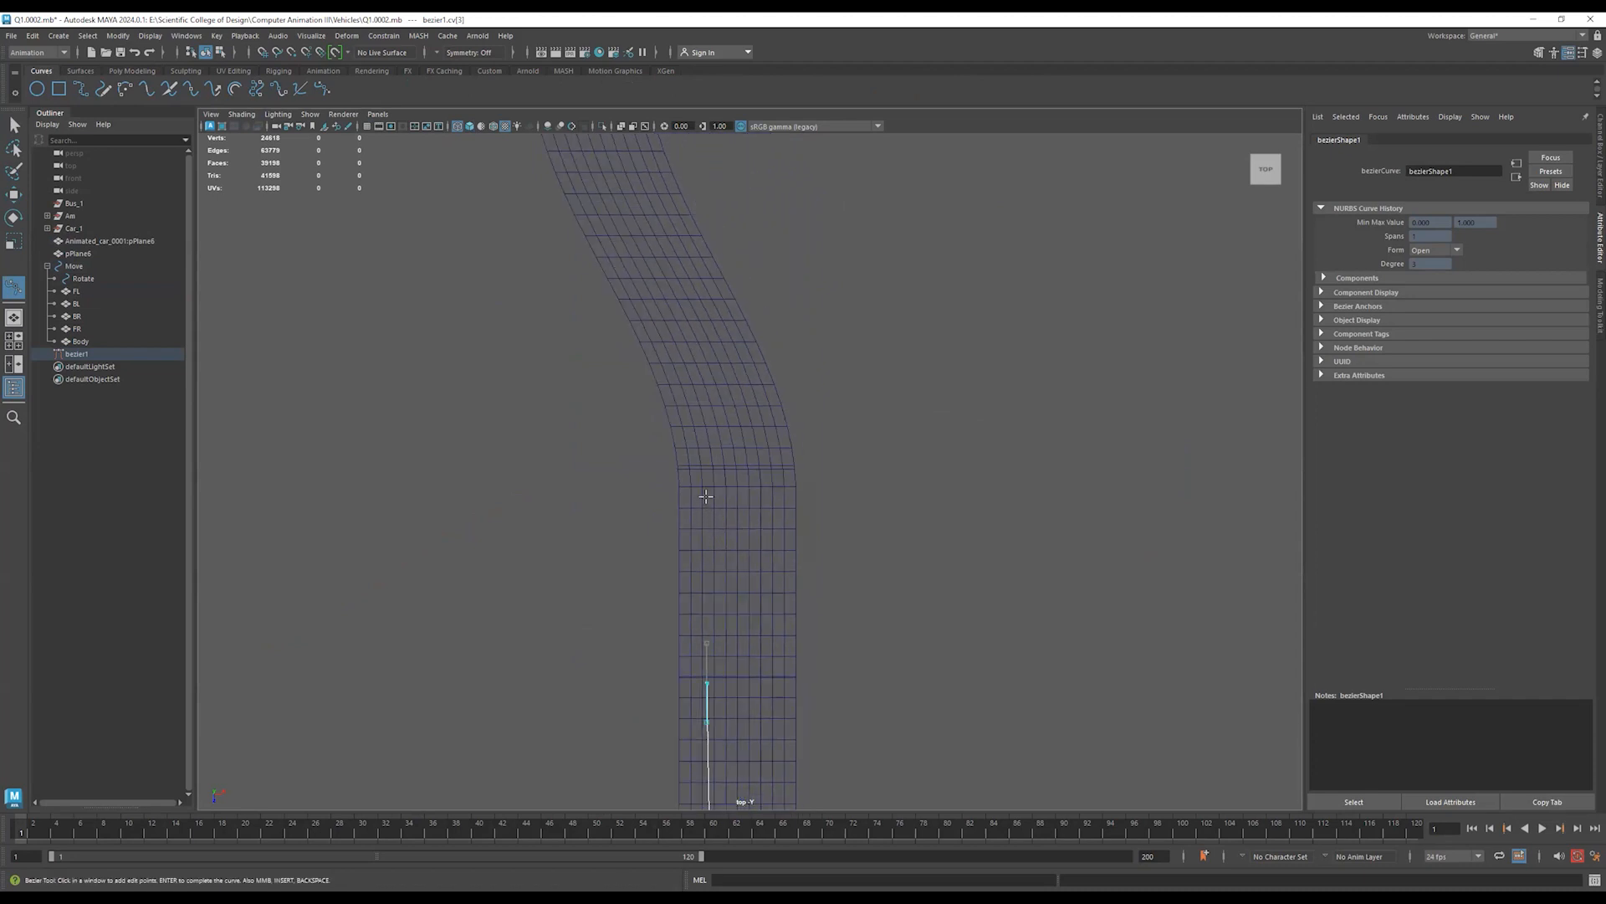
left_click_drag(706, 497, 707, 475)
left_click_drag(693, 397, 679, 369)
middle_click_drag(682, 298, 685, 509, "alt")
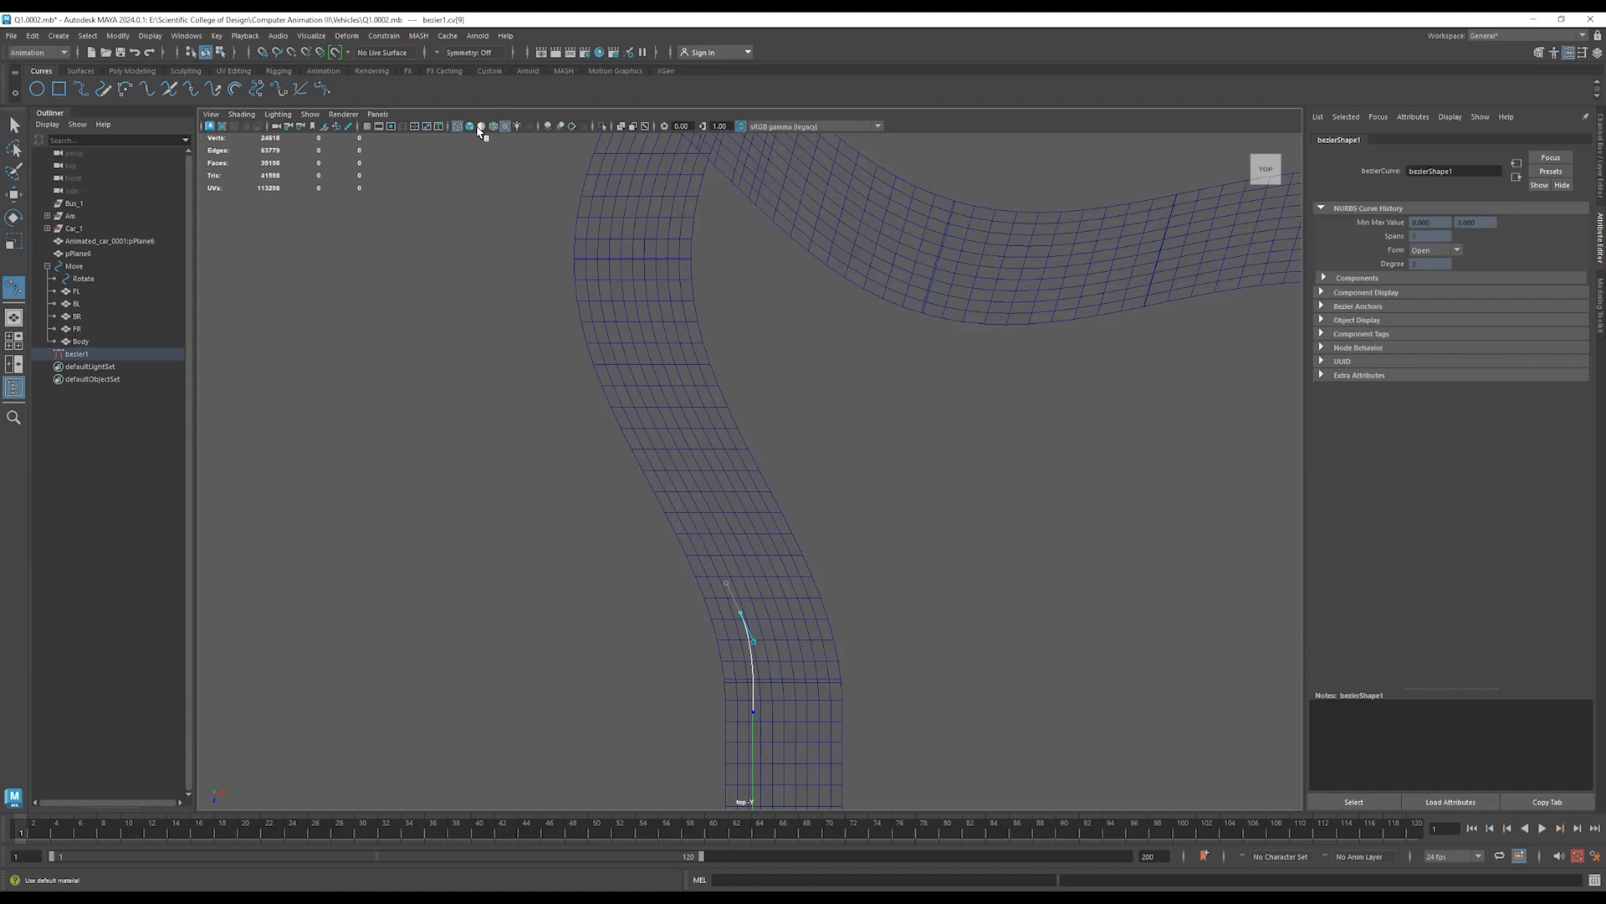
Show the top view shaded with textures and extend the curve along the lane through the second bend toward the crossing.
left_click(469, 126)
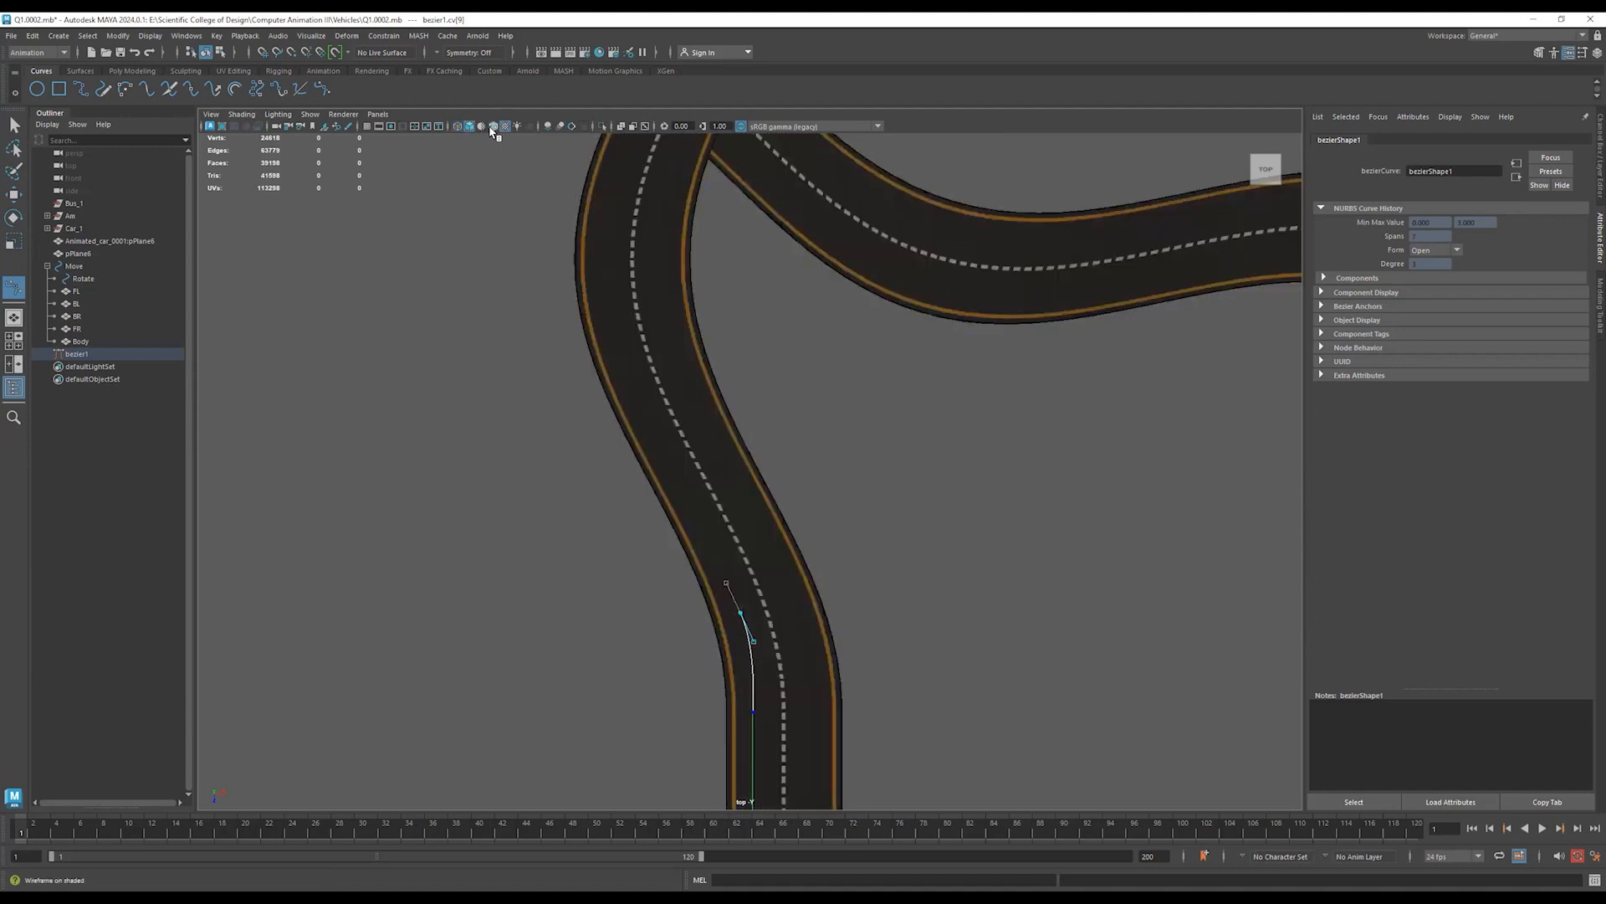
left_click_drag(662, 439, 658, 431)
middle_click_drag(635, 368, 722, 430, "alt")
left_click_drag(716, 410, 716, 363)
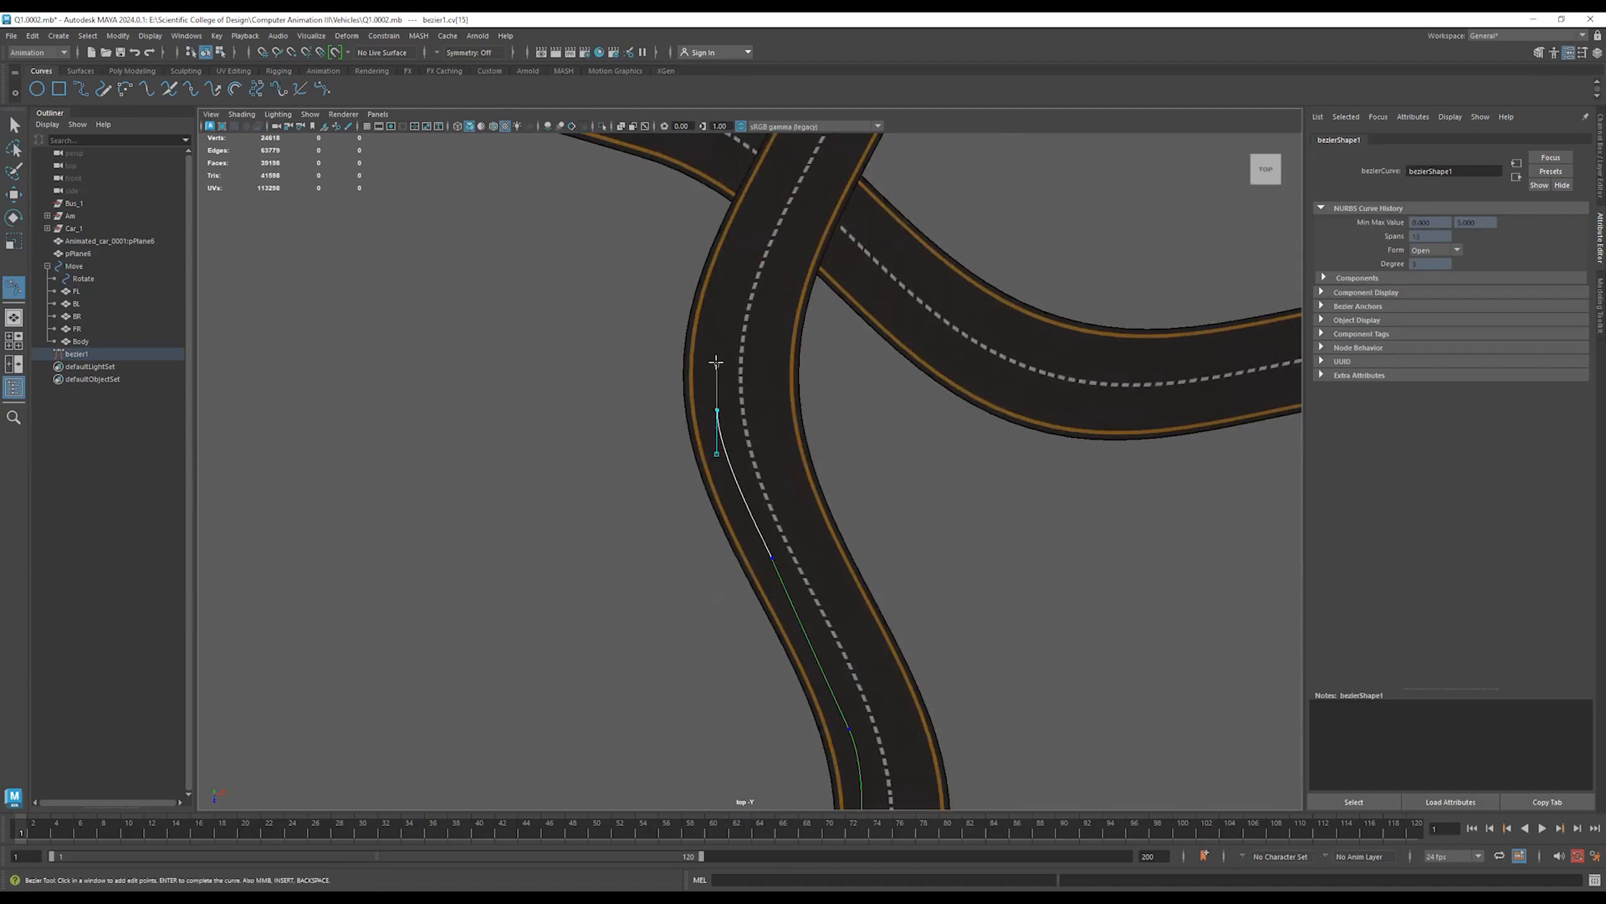
left_click_drag(741, 246, 758, 209)
key("ctrl+z")
left_click_drag(726, 269, 734, 243)
middle_click_drag(811, 248, 683, 442, "alt")
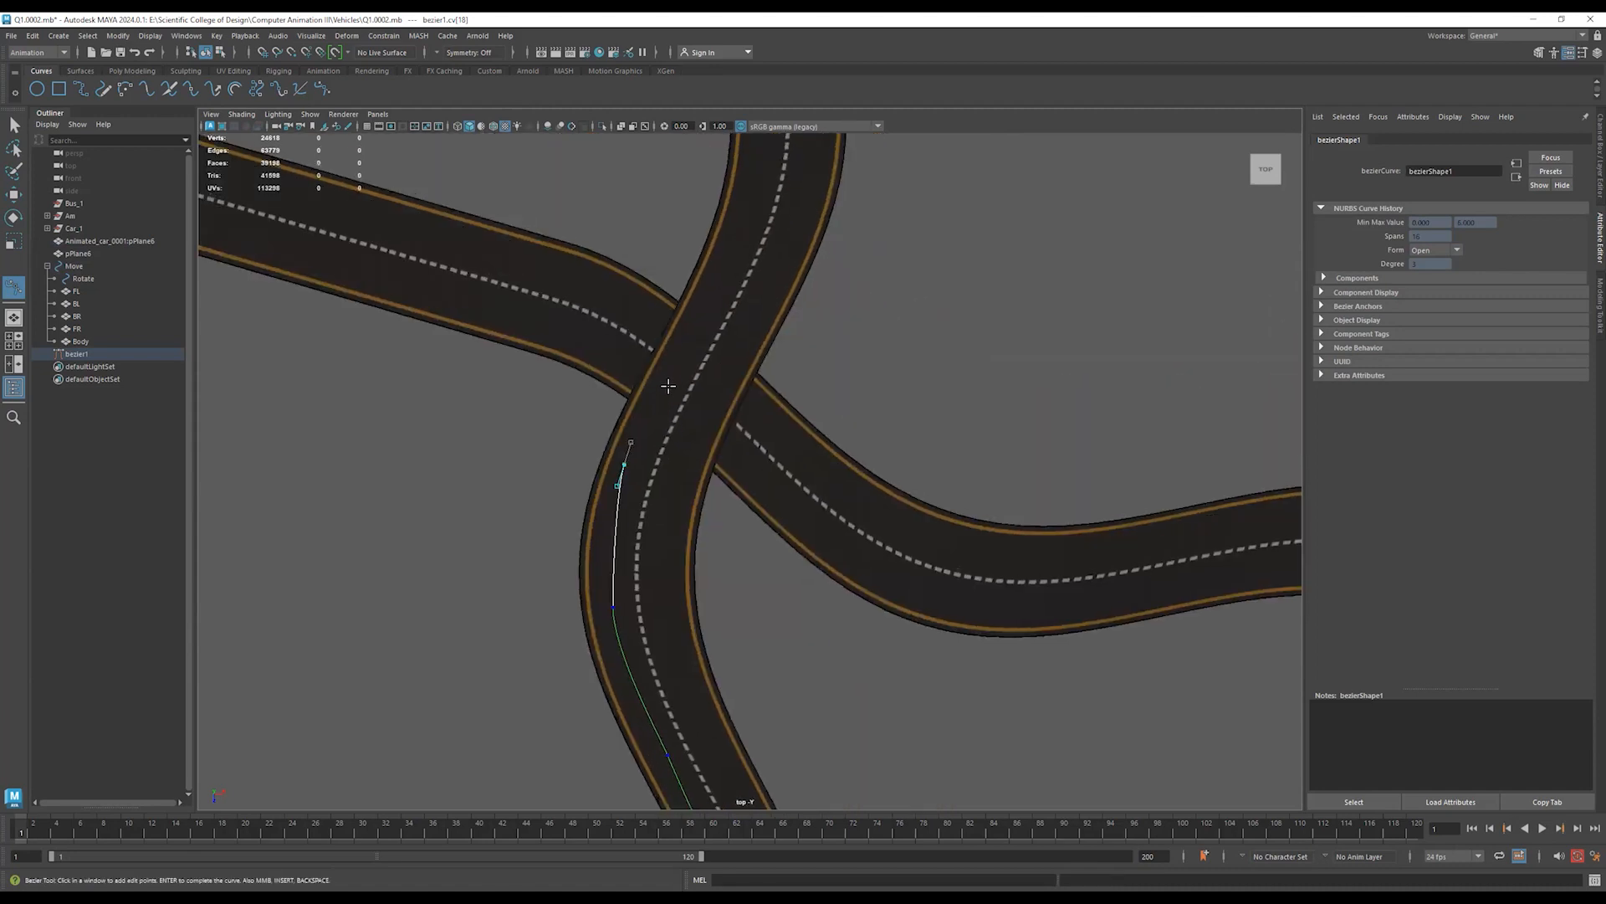
Turn the curve onto the other road at the crossing and extend it along the lane to the ambulance at the road's end.
left_click_drag(661, 384, 639, 344)
middle_click_drag(585, 337, 688, 466, "alt")
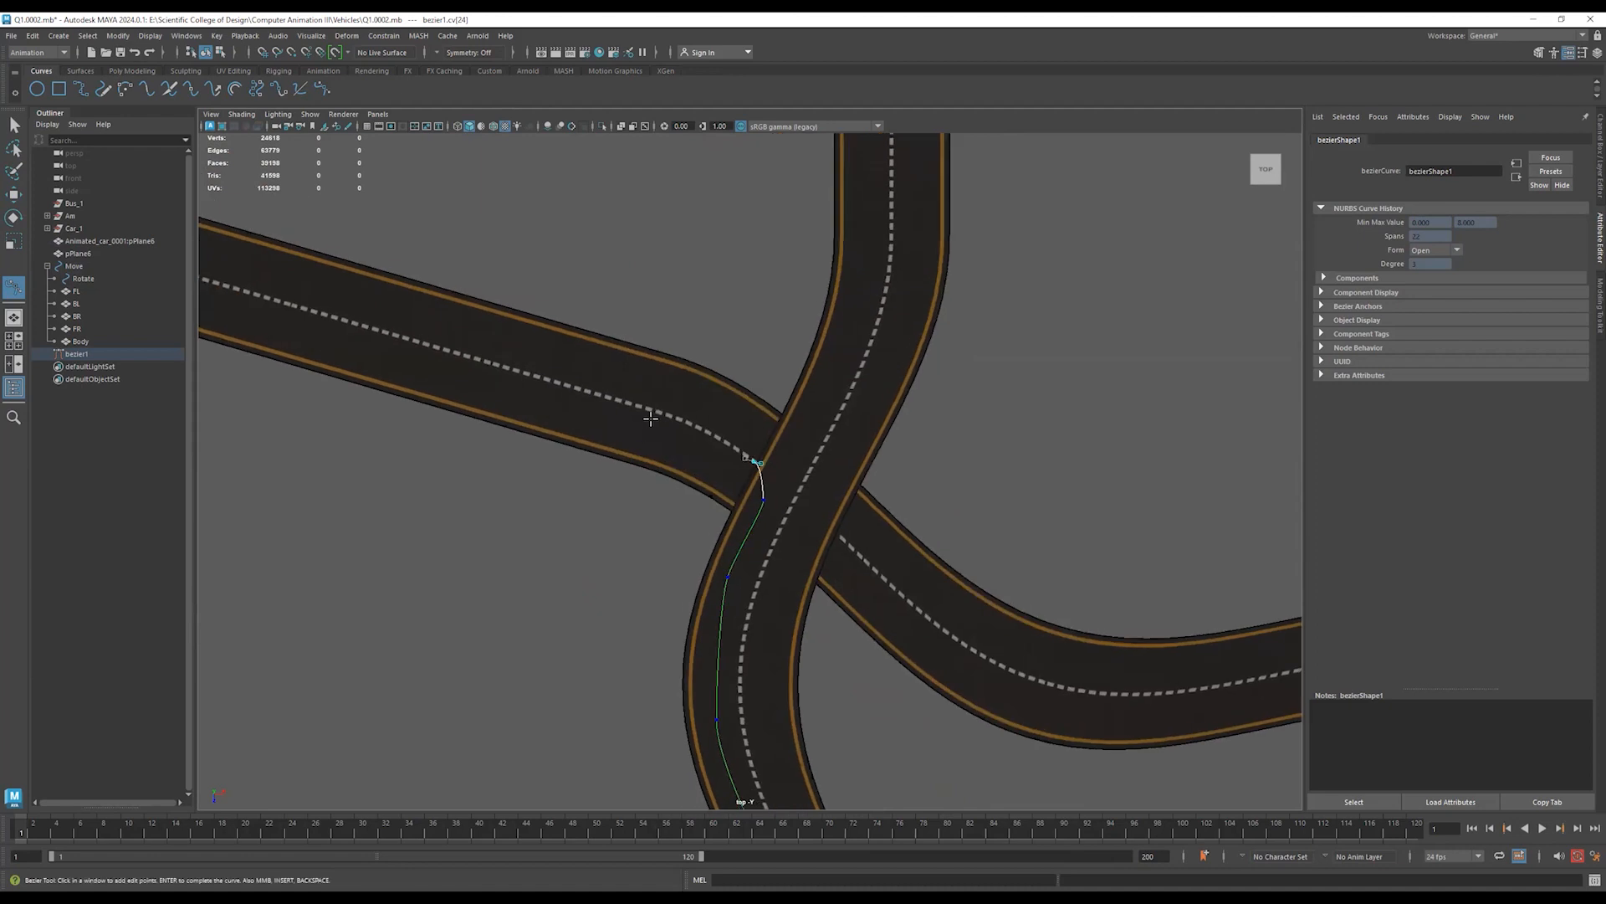
left_click_drag(639, 412, 624, 410)
middle_click_drag(649, 455, 889, 561, "alt")
left_click_drag(730, 492, 705, 484)
middle_click_drag(645, 482, 853, 548, "alt")
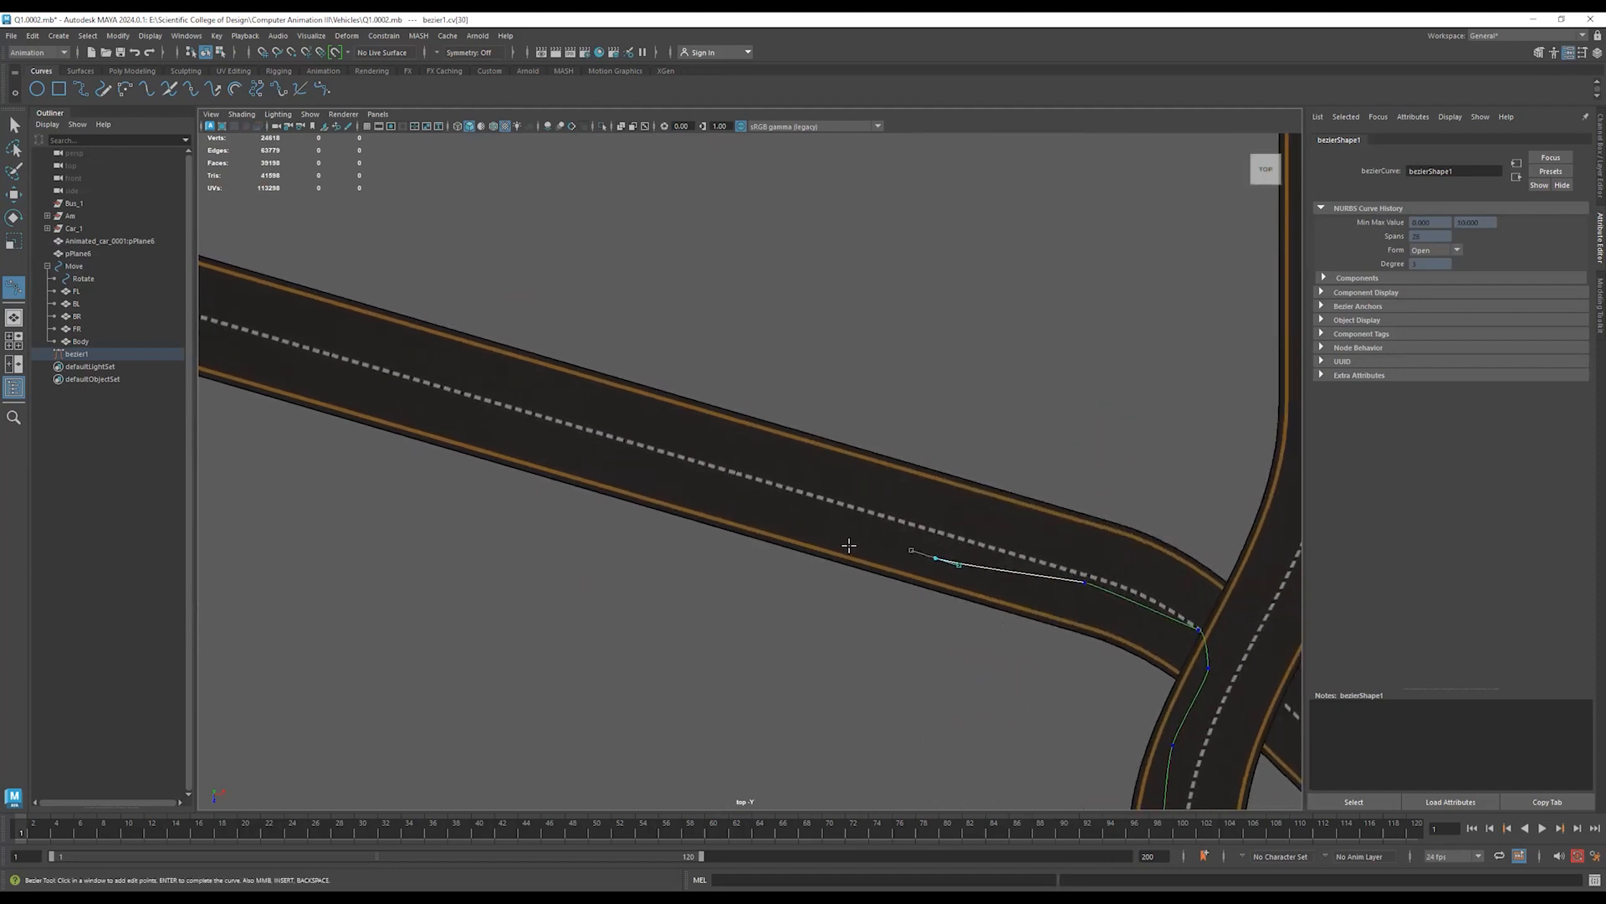
left_click_drag(649, 468, 604, 459)
middle_click_drag(604, 459, 955, 621, "alt")
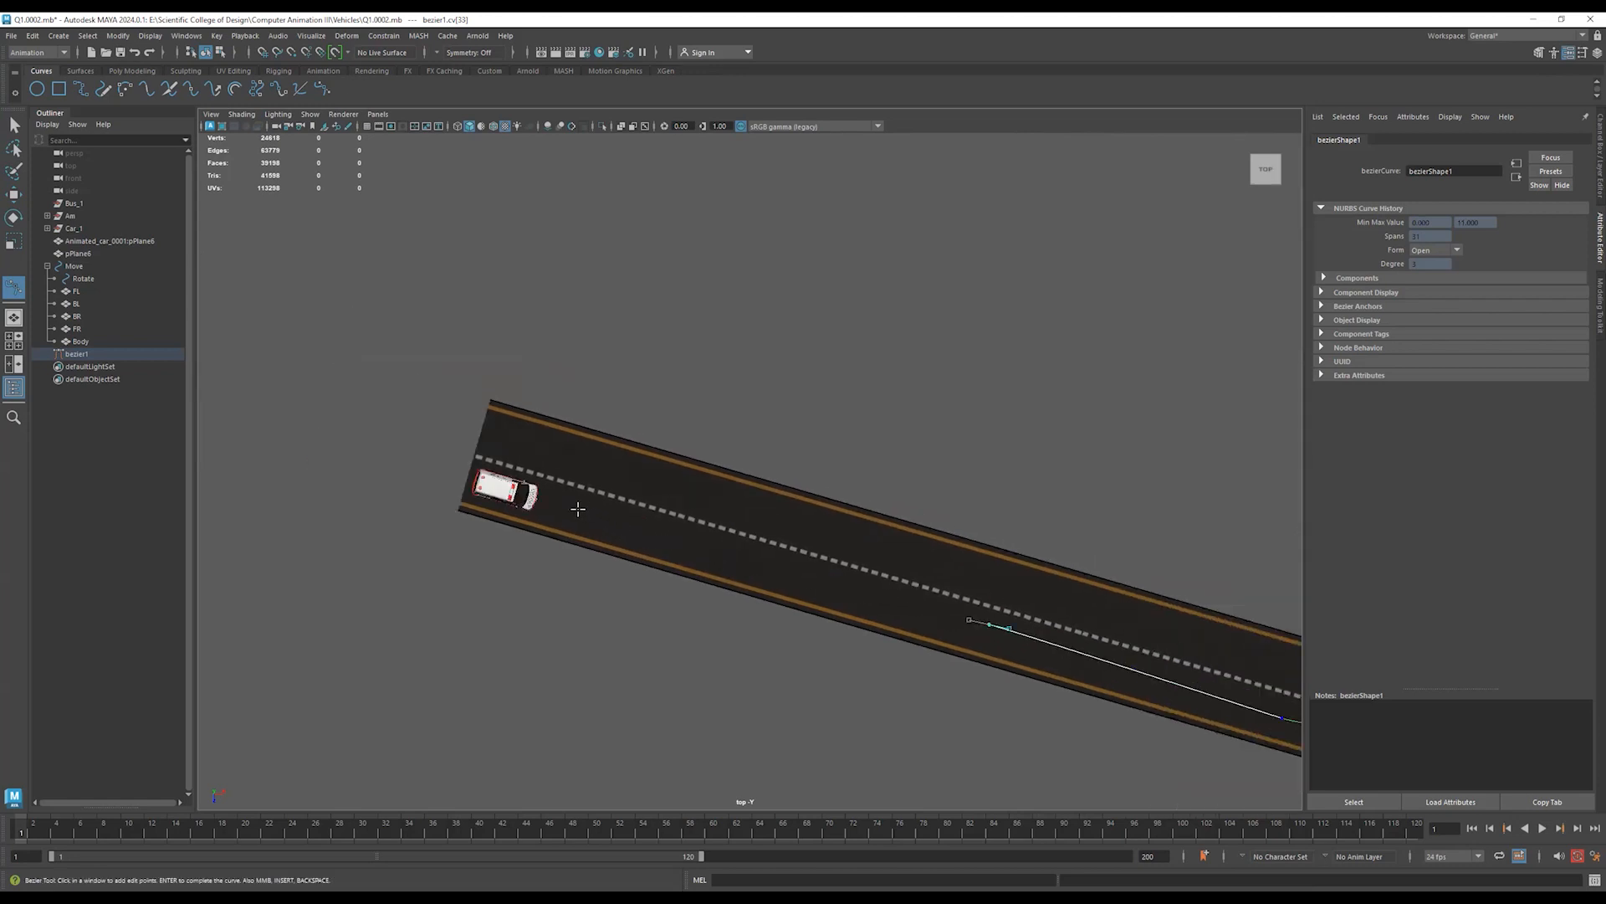
left_click_drag(568, 506, 543, 501)
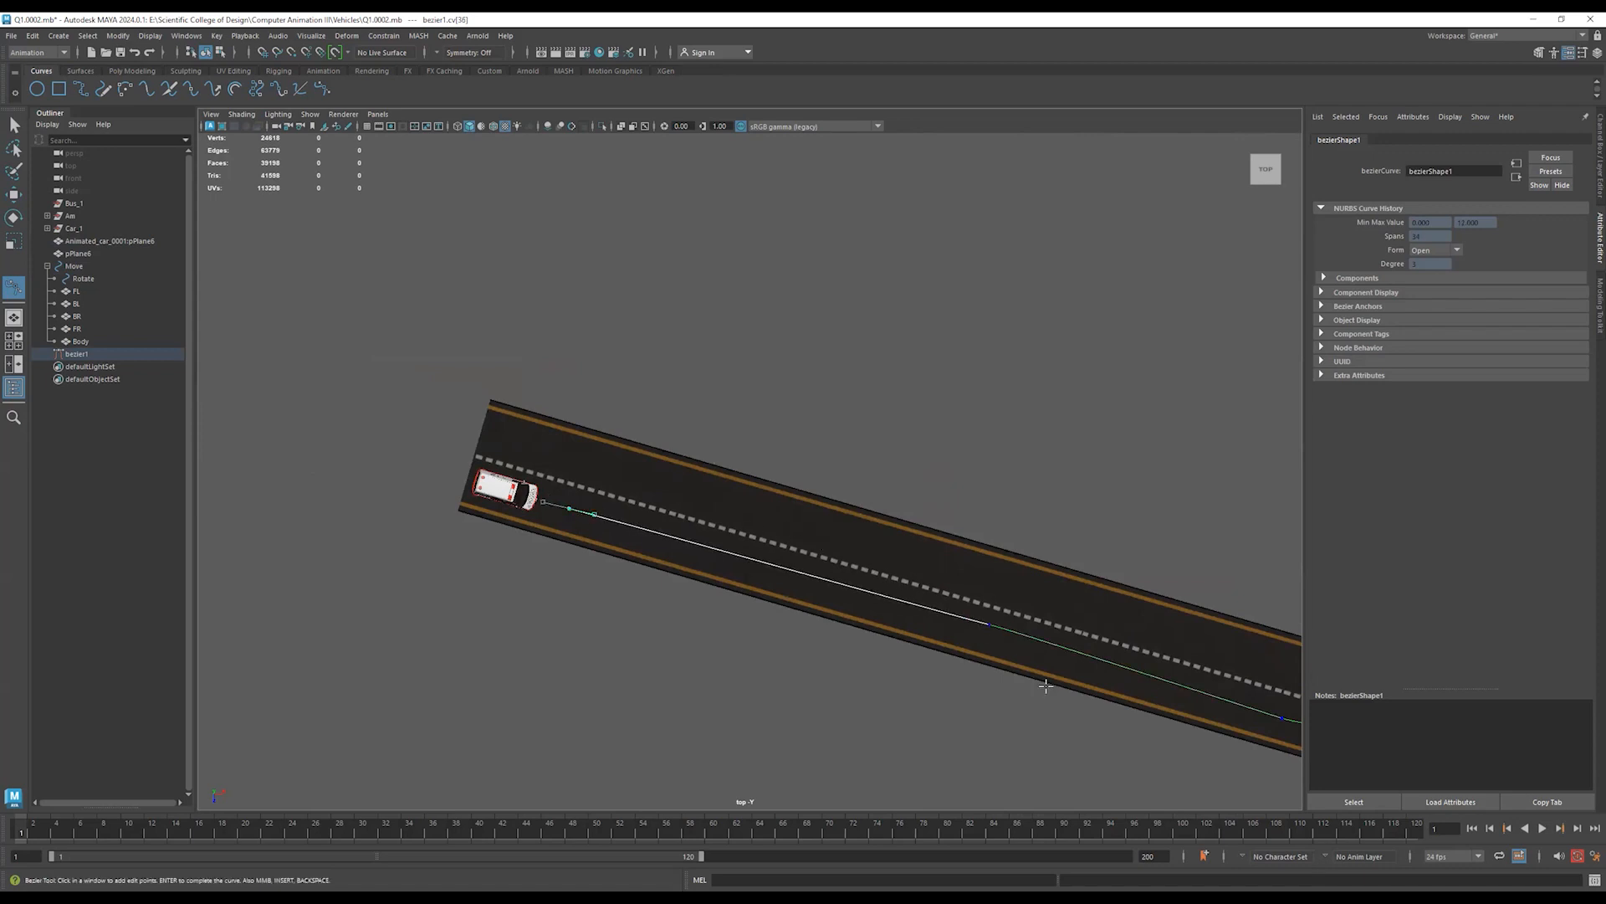
Review the drawn path between the bus and the ambulance in the top and perspective views.
middle_click_drag(1045, 695, 640, 548, "alt")
middle_click_drag(1179, 696, 1096, 388, "alt")
right_click_drag(1096, 389, 281, 579, "alt")
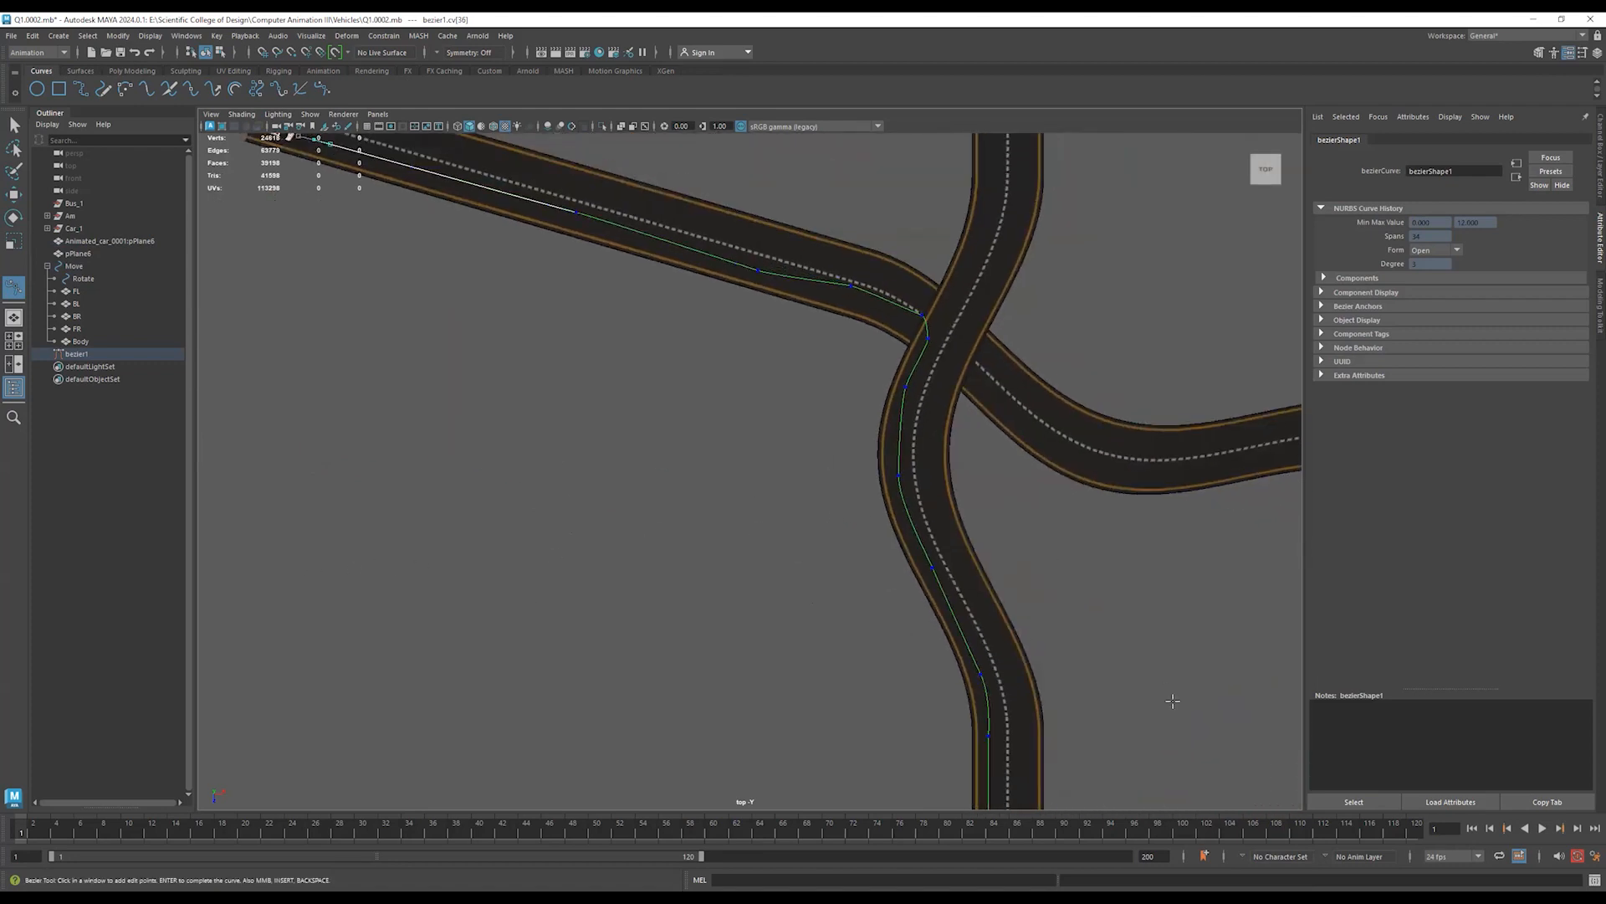
middle_click_drag(1058, 620, 904, 270, "alt")
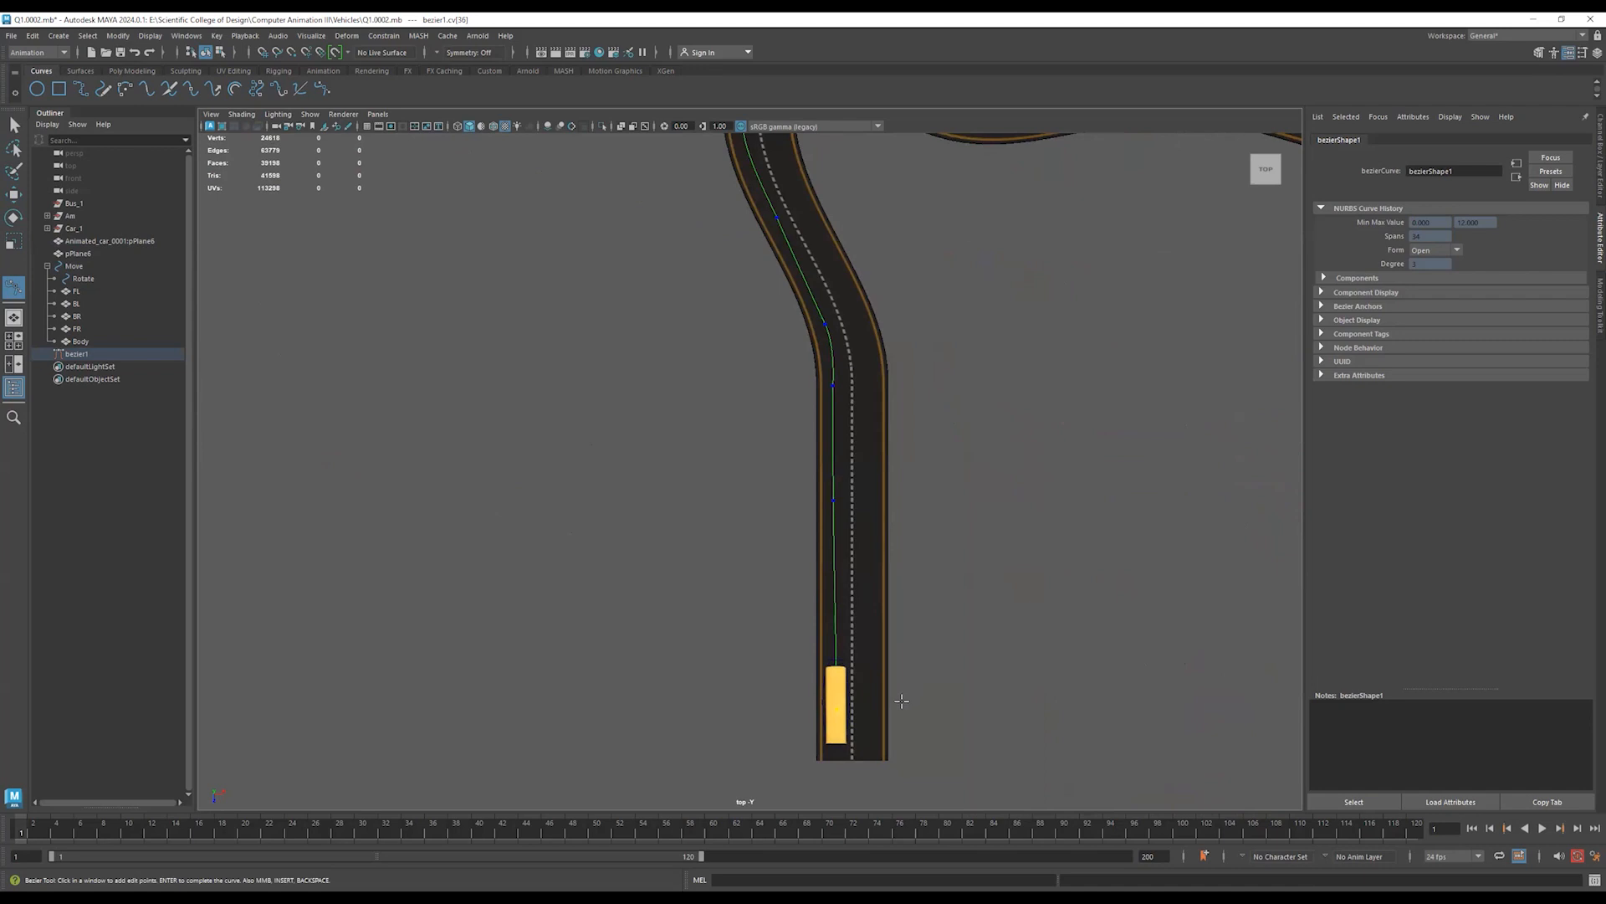
key("space")
left_click_drag(1141, 359, 1003, 373, "alt")
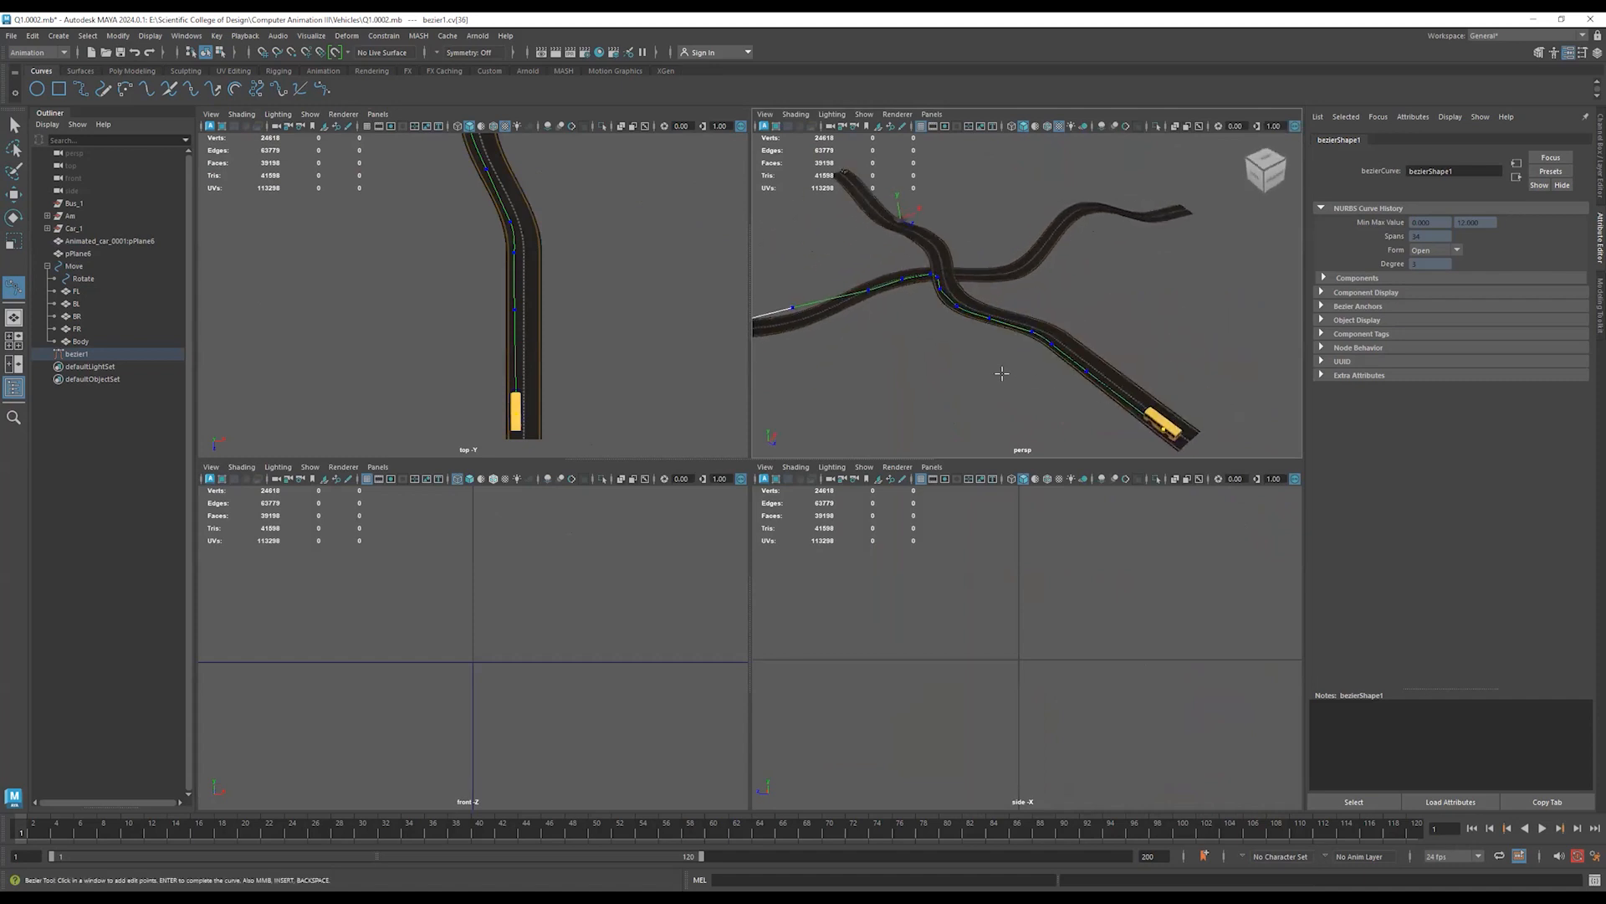
key("space")
middle_click_drag(776, 388, 1163, 301, "alt")
left_click_drag(829, 368, 738, 437, "alt")
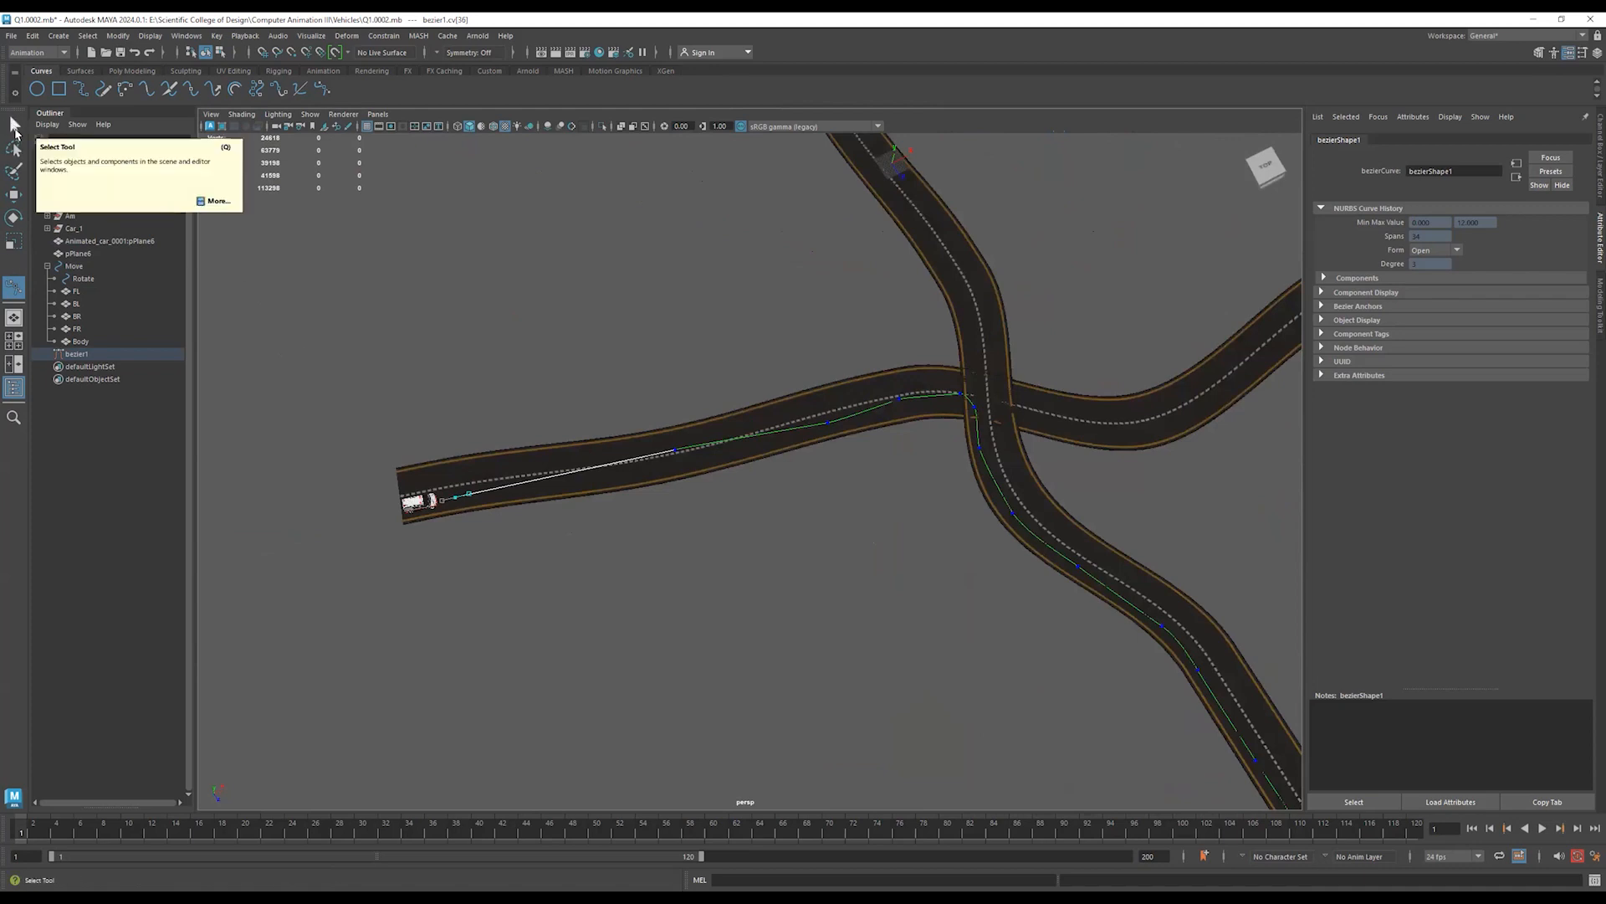
Move the Am group across the centre line into the opposite lane at the road's end.
left_click(14, 125)
left_click(426, 506)
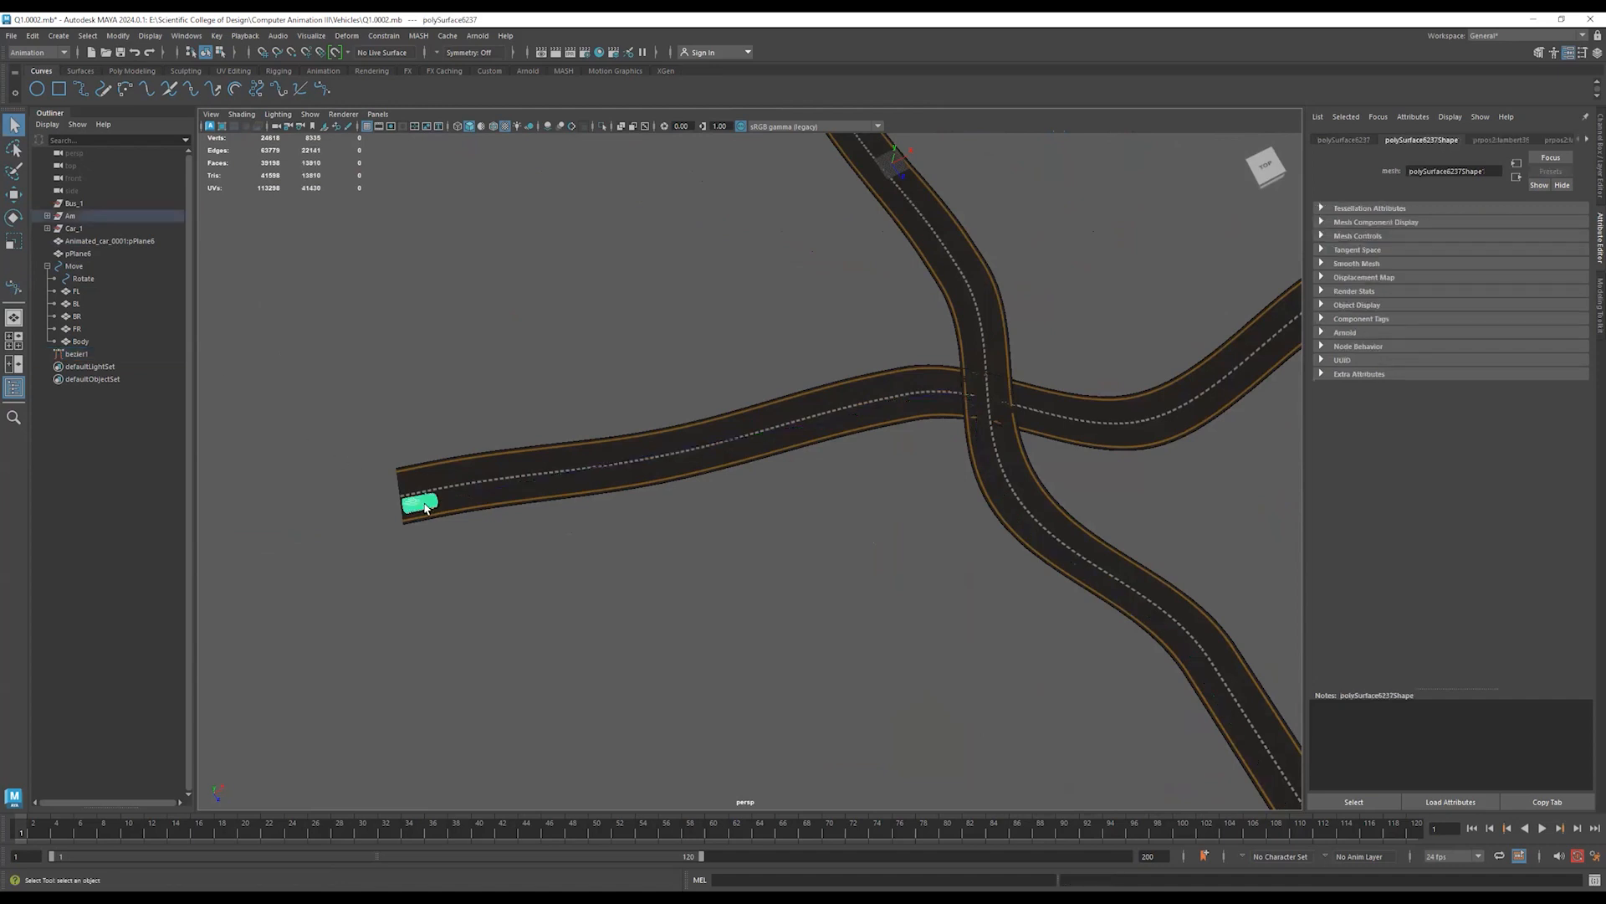
left_click(71, 215)
key("w")
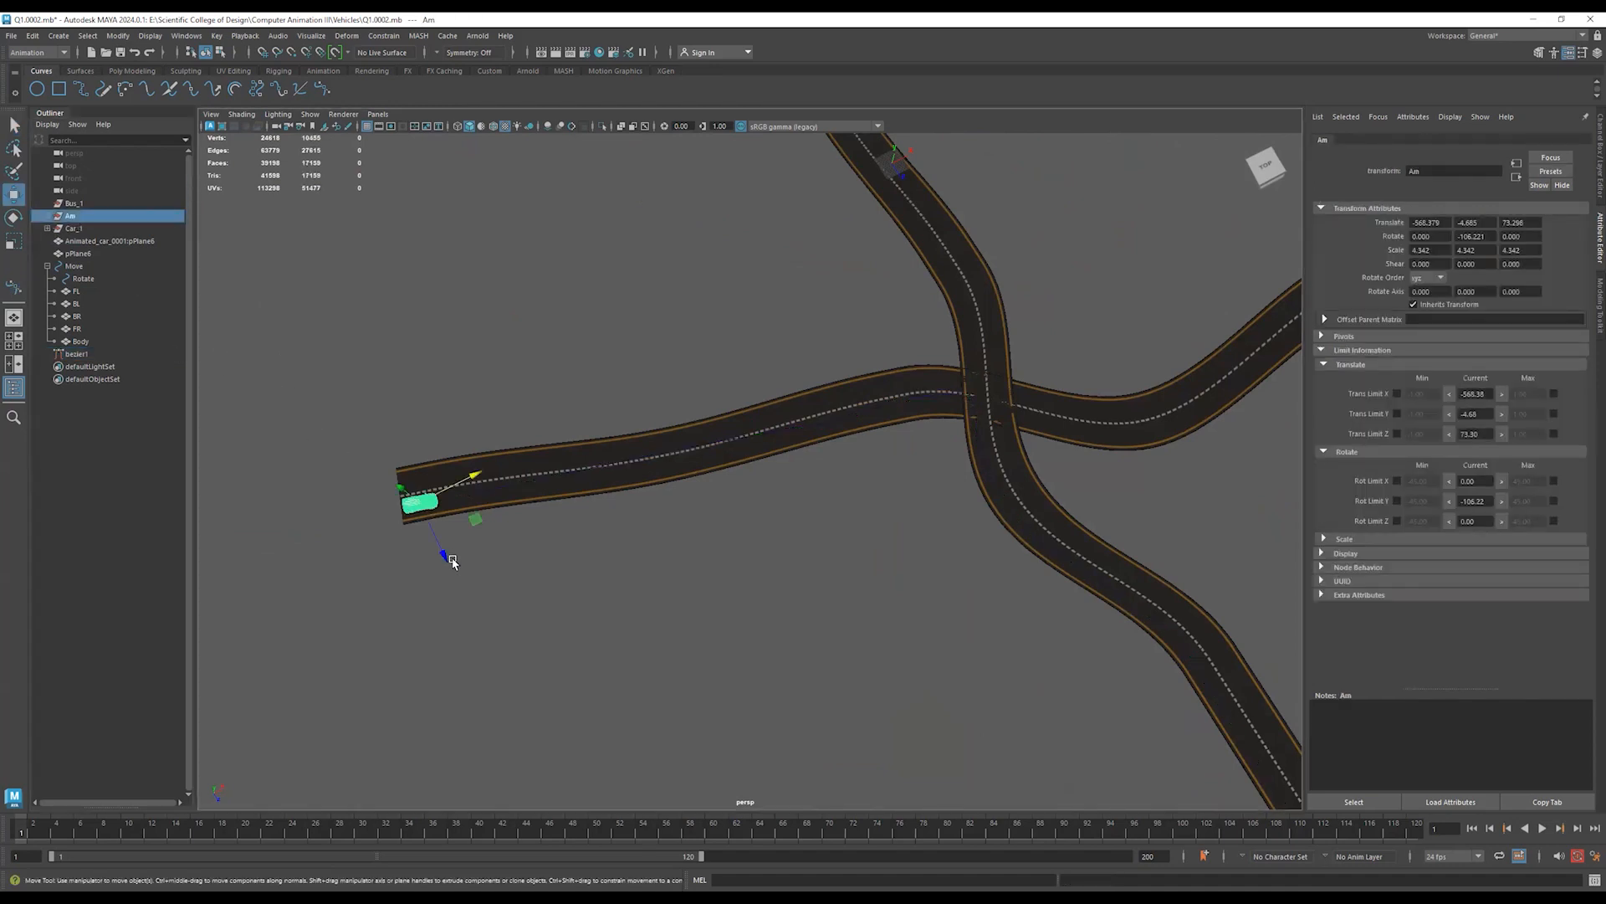
left_click_drag(475, 521, 473, 495)
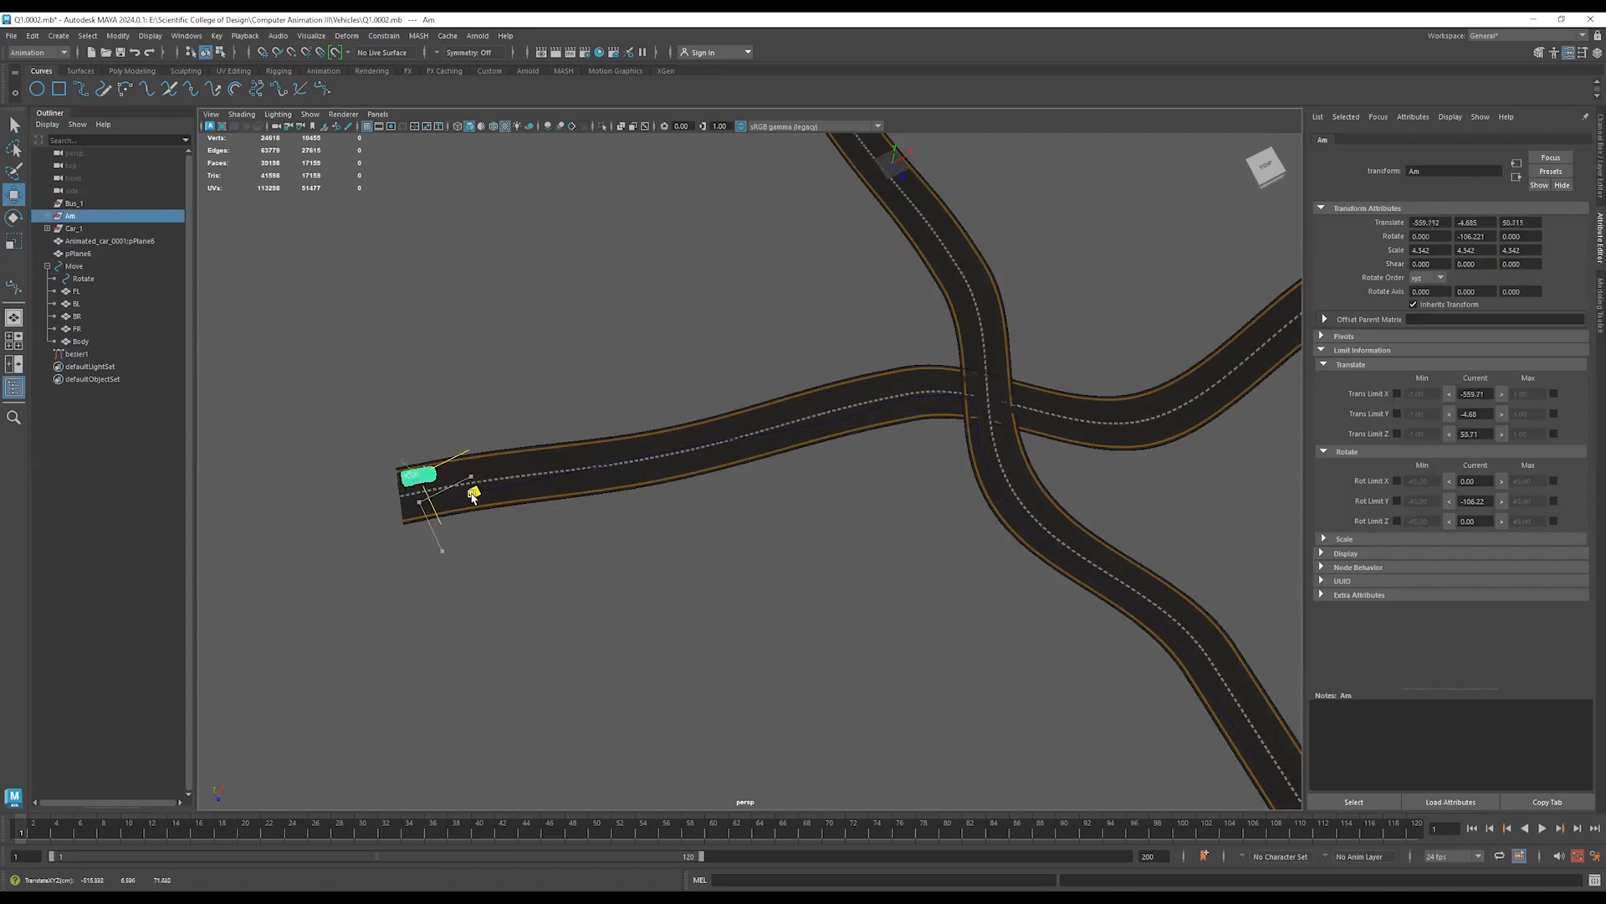
Select the Bezier path curve and examine its height against the road surface from several angles.
left_click(544, 478)
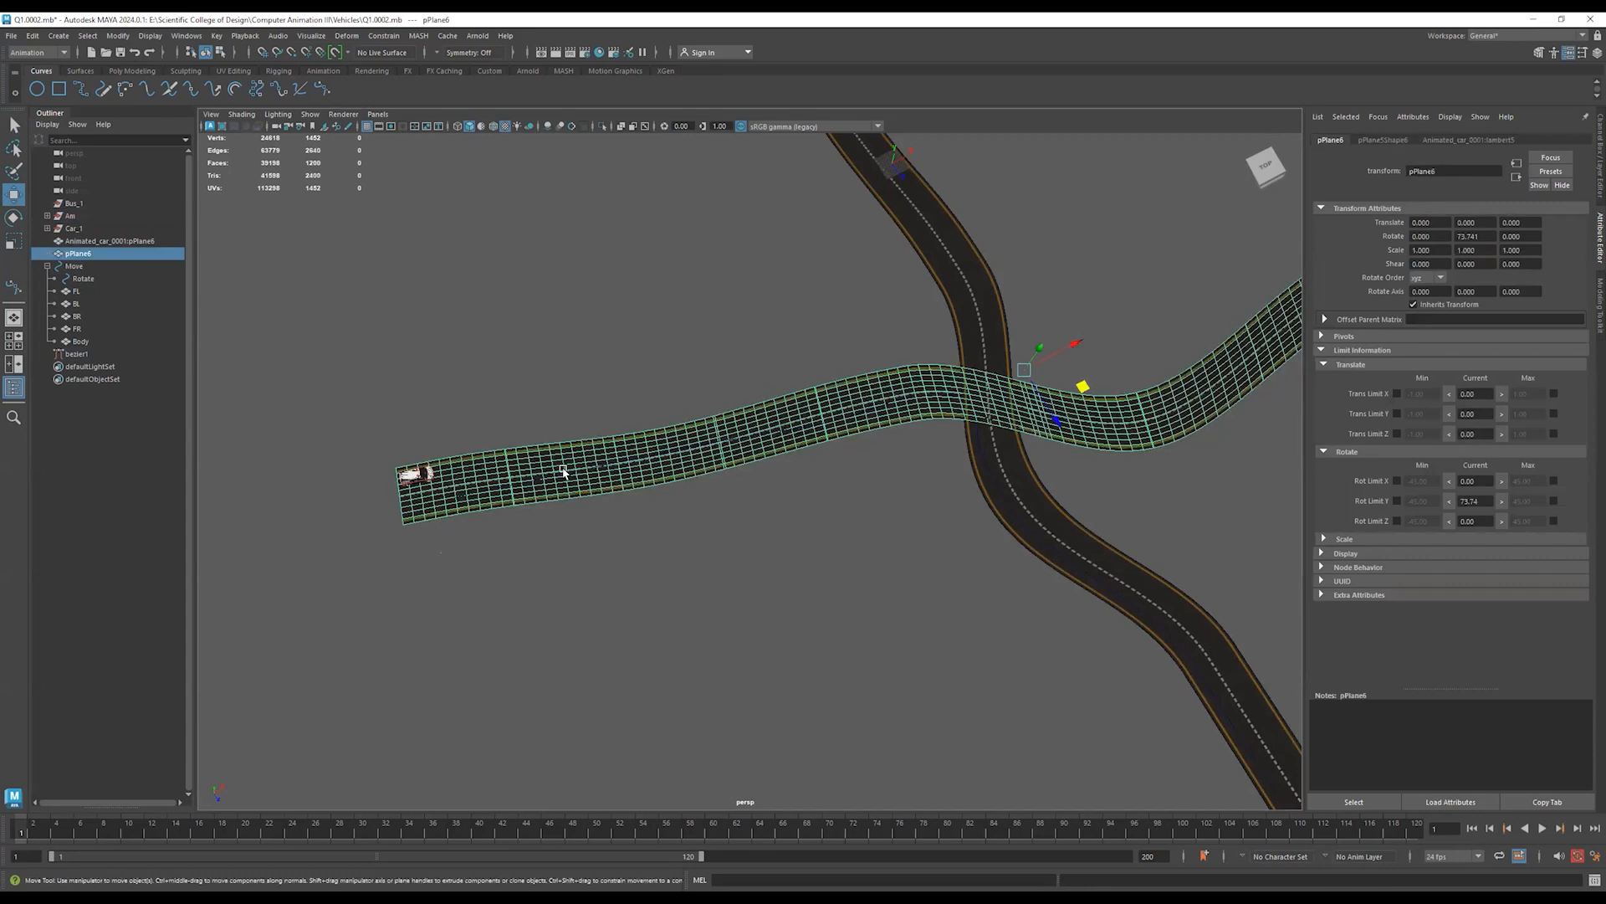
left_click(578, 472)
left_click_drag(871, 603, 750, 527, "alt")
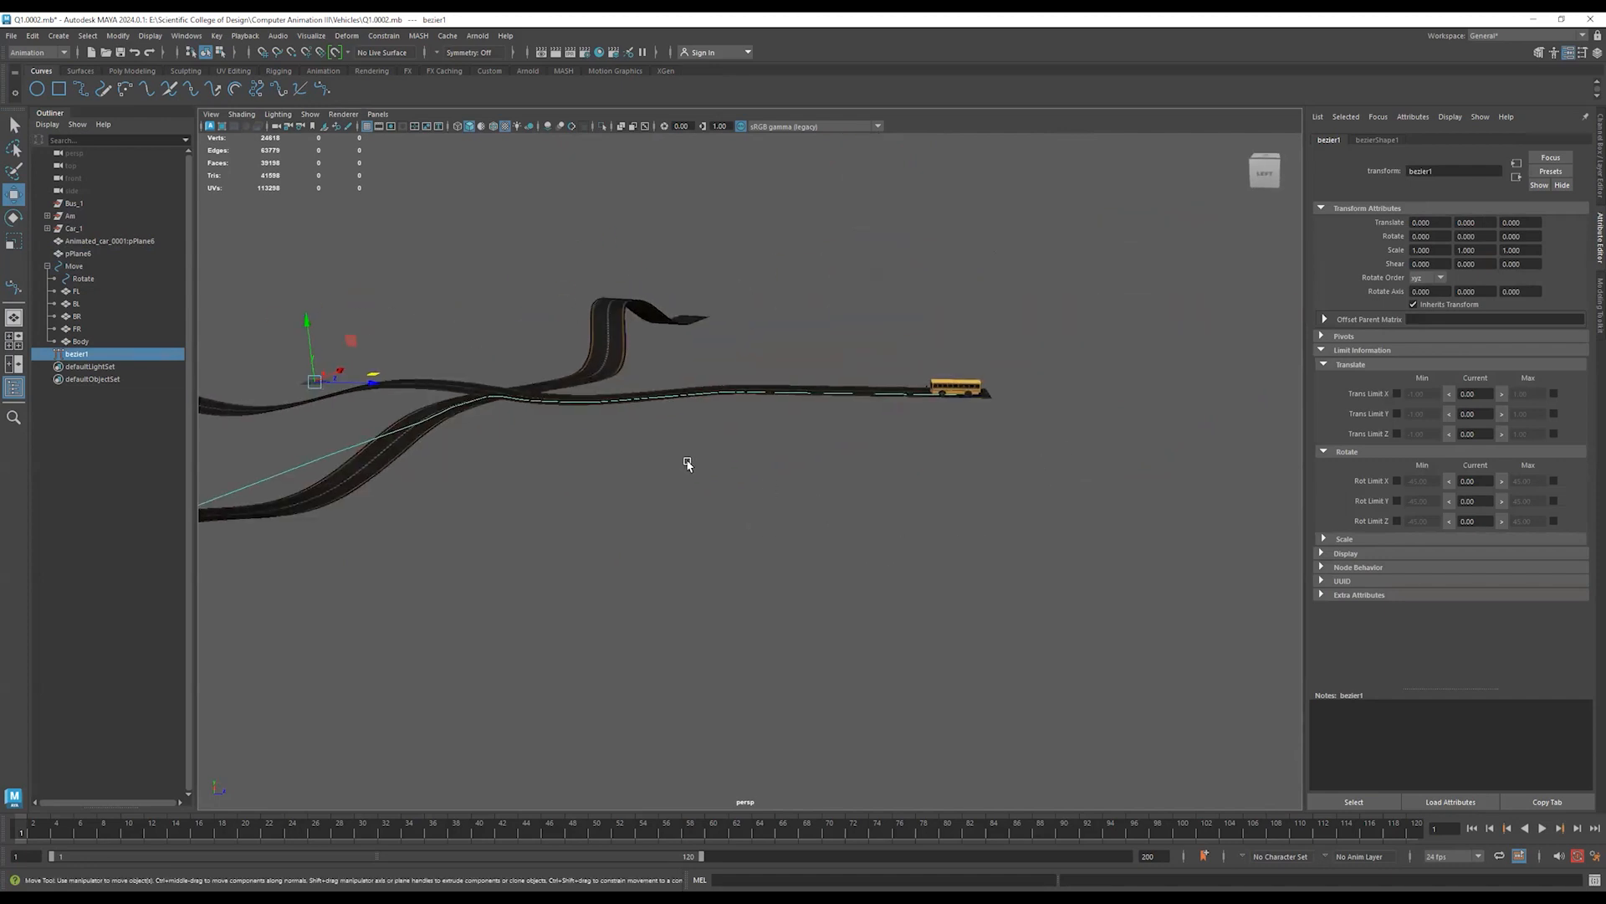
right_click_drag(764, 480, 1110, 470, "alt")
left_click_drag(1110, 470, 638, 692, "alt")
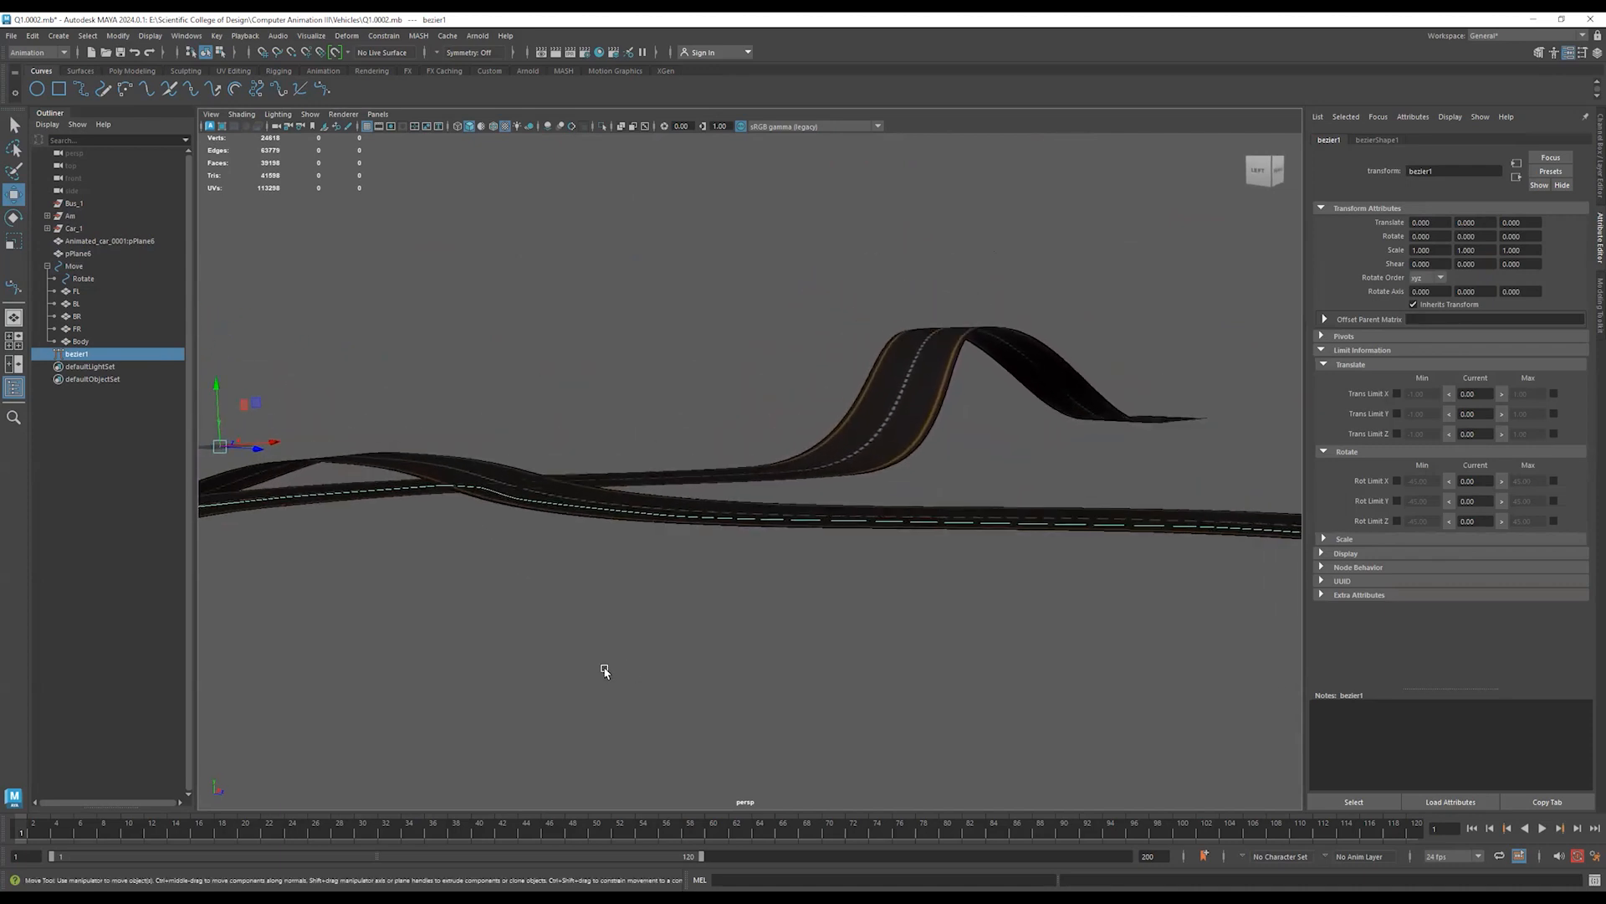
left_click_drag(380, 527, 393, 577, "alt")
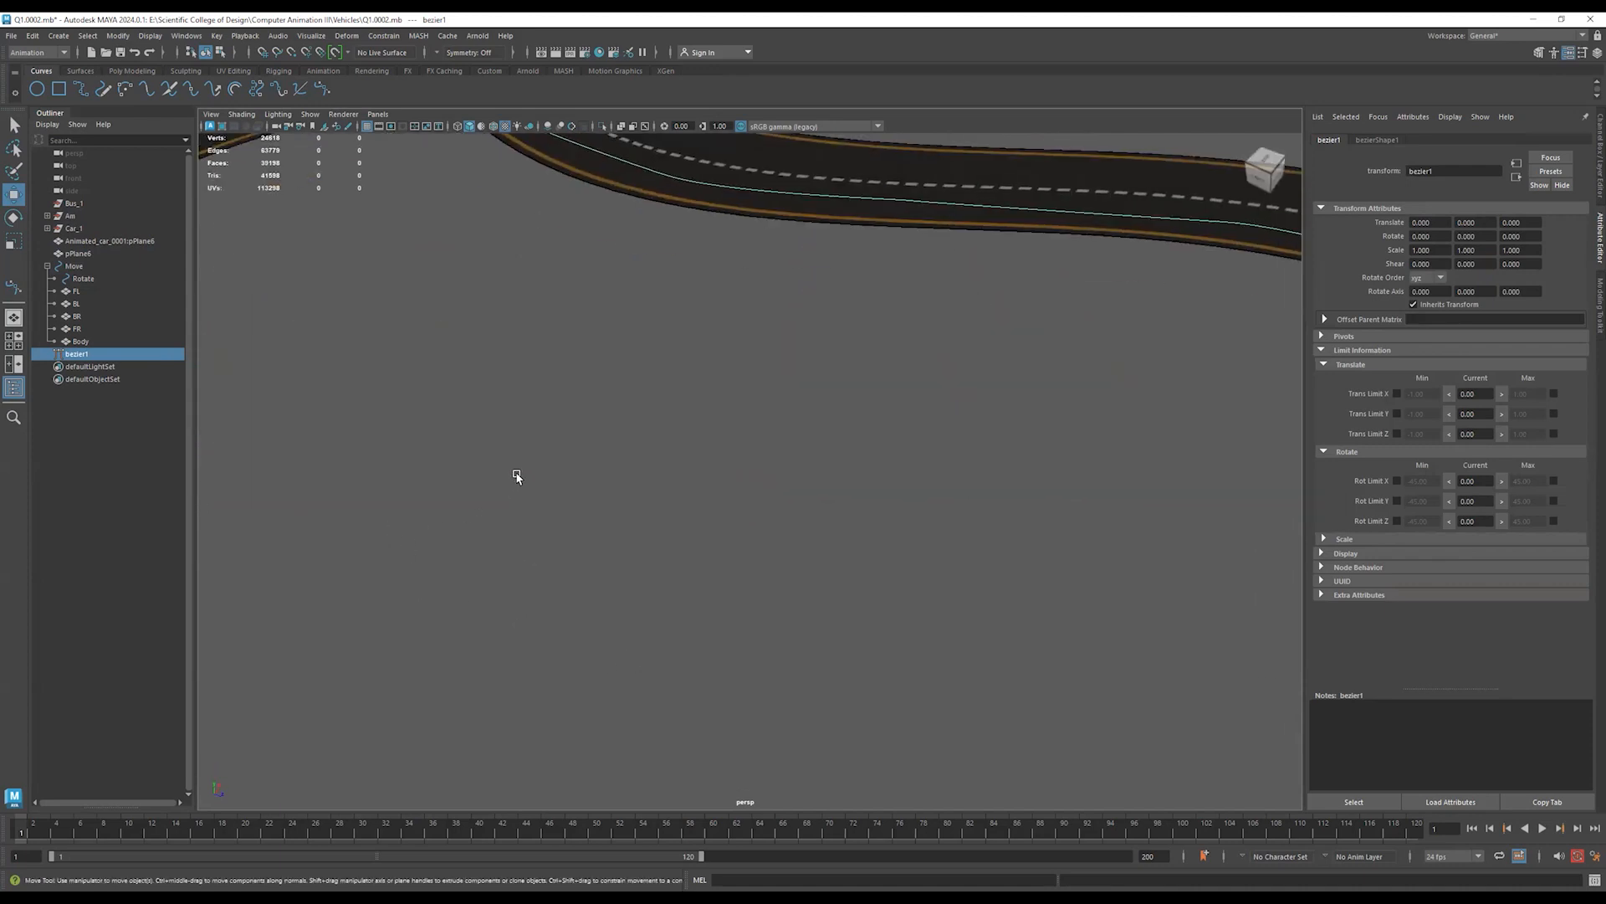
key("f")
left_click_drag(649, 494, 586, 481, "alt")
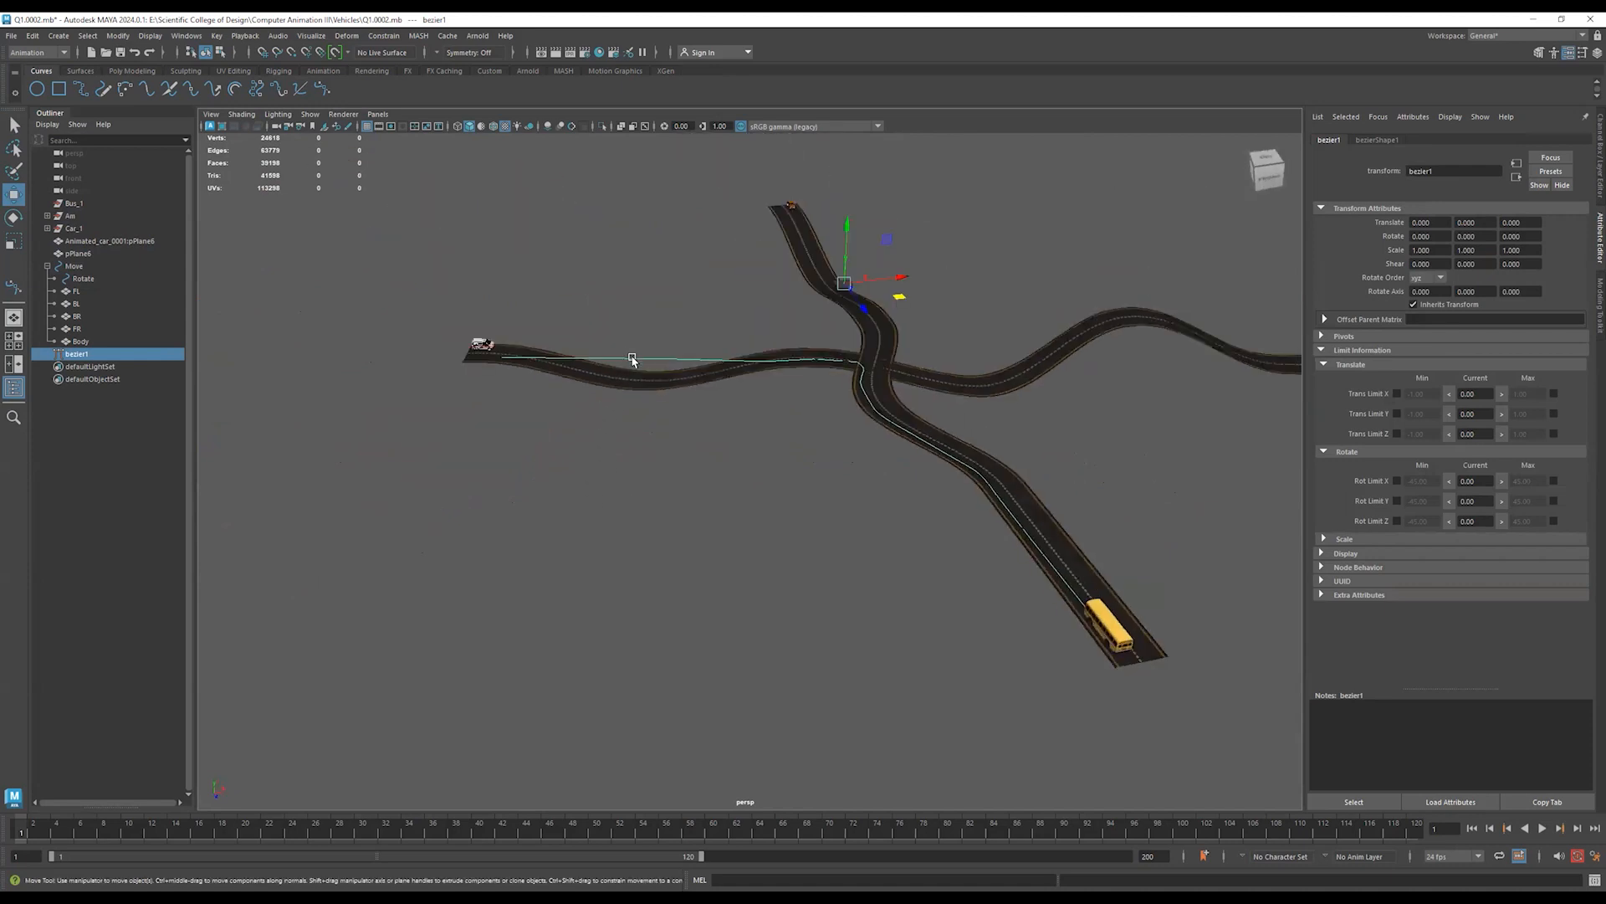
Edit the path curve's control vertices and lower the anchor midway between the ambulance and the crossing onto the dipped road surface.
left_click(632, 363)
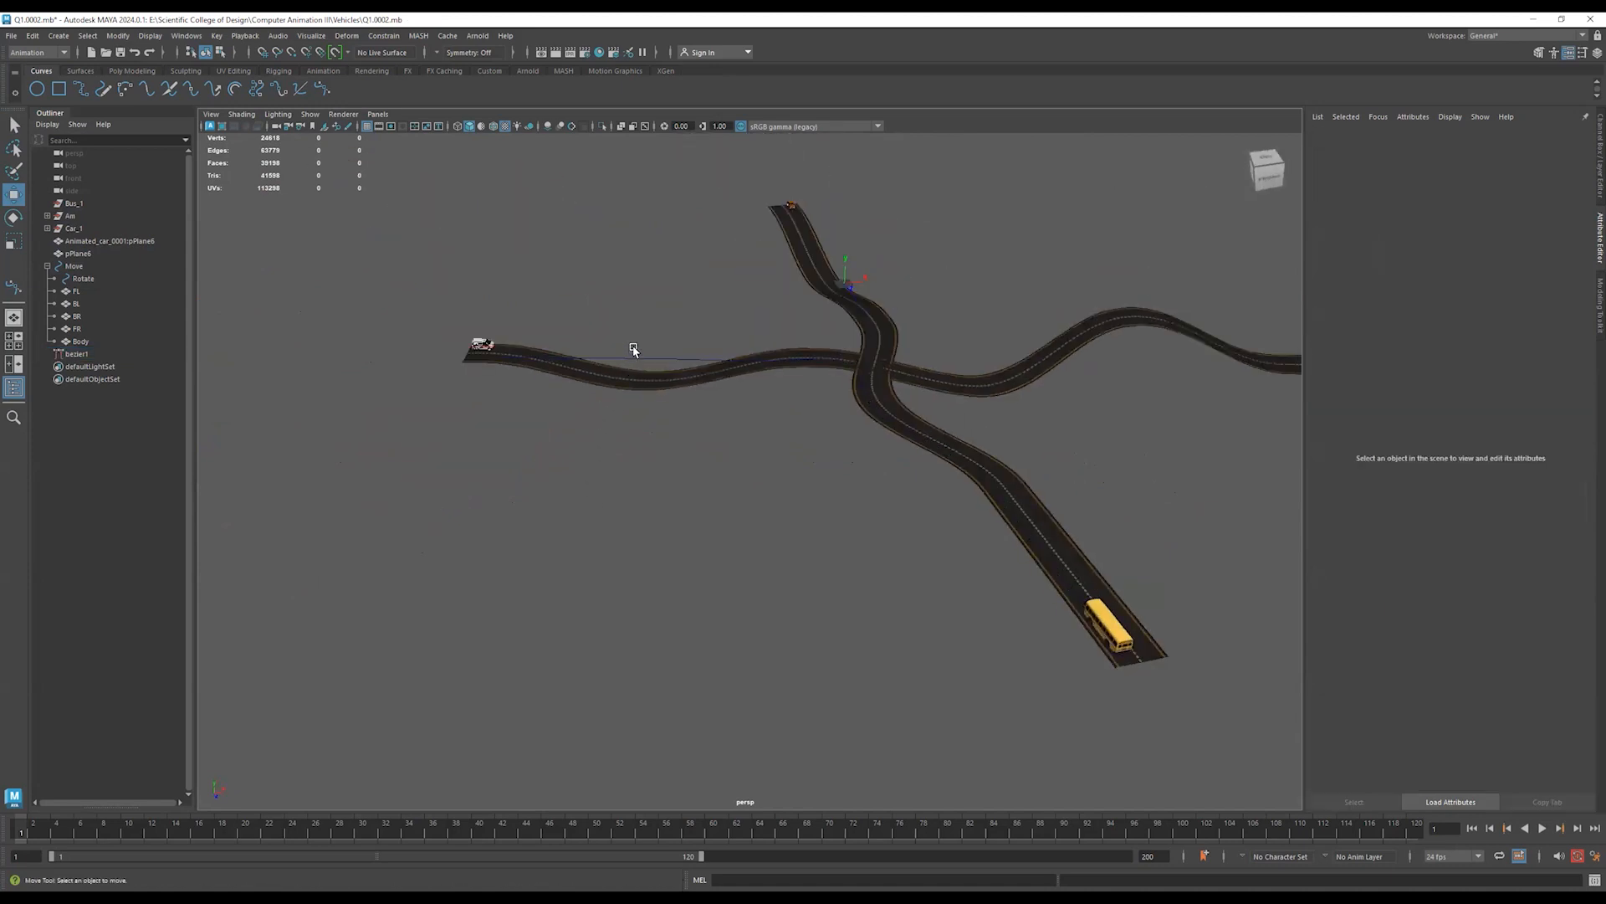
left_click(632, 360)
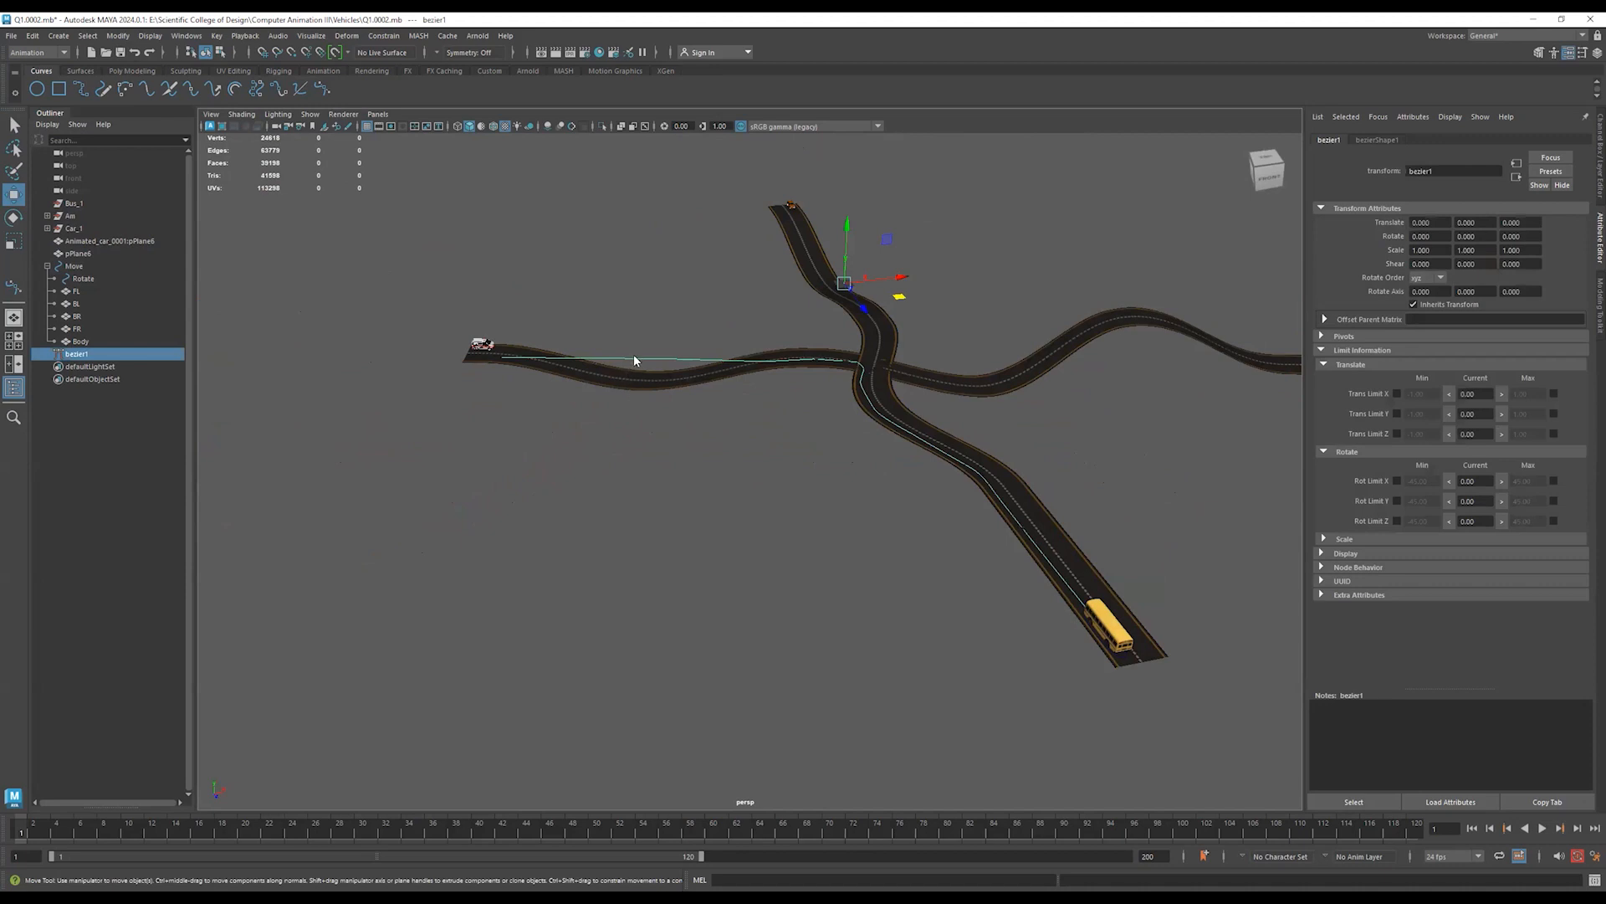
right_click_drag(634, 361, 571, 361)
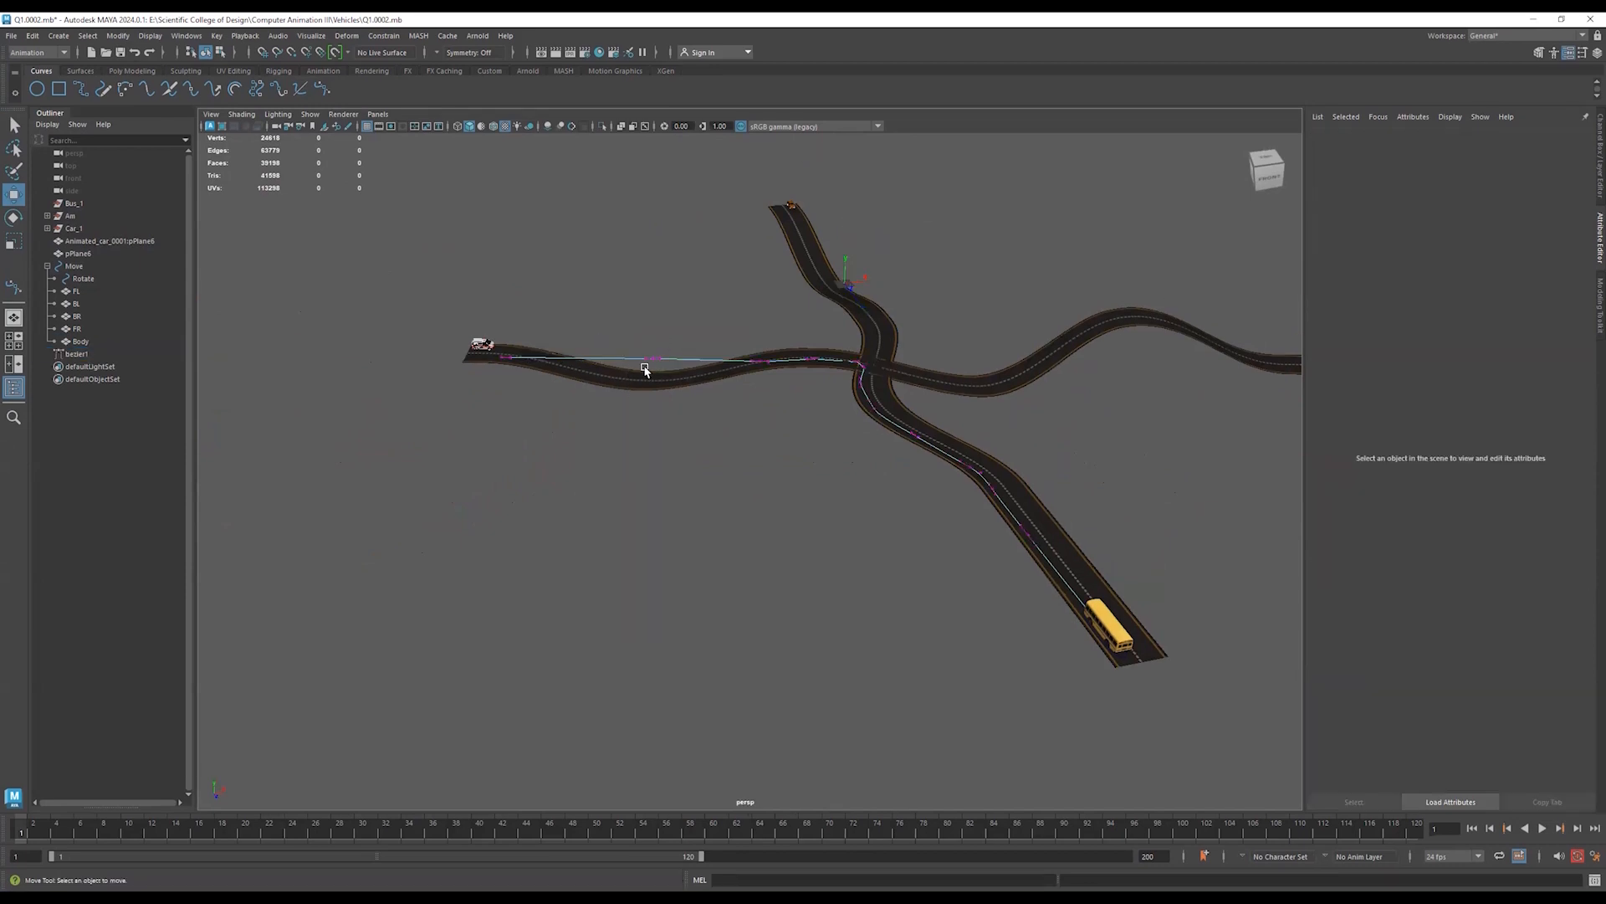
left_click(651, 347)
key("f")
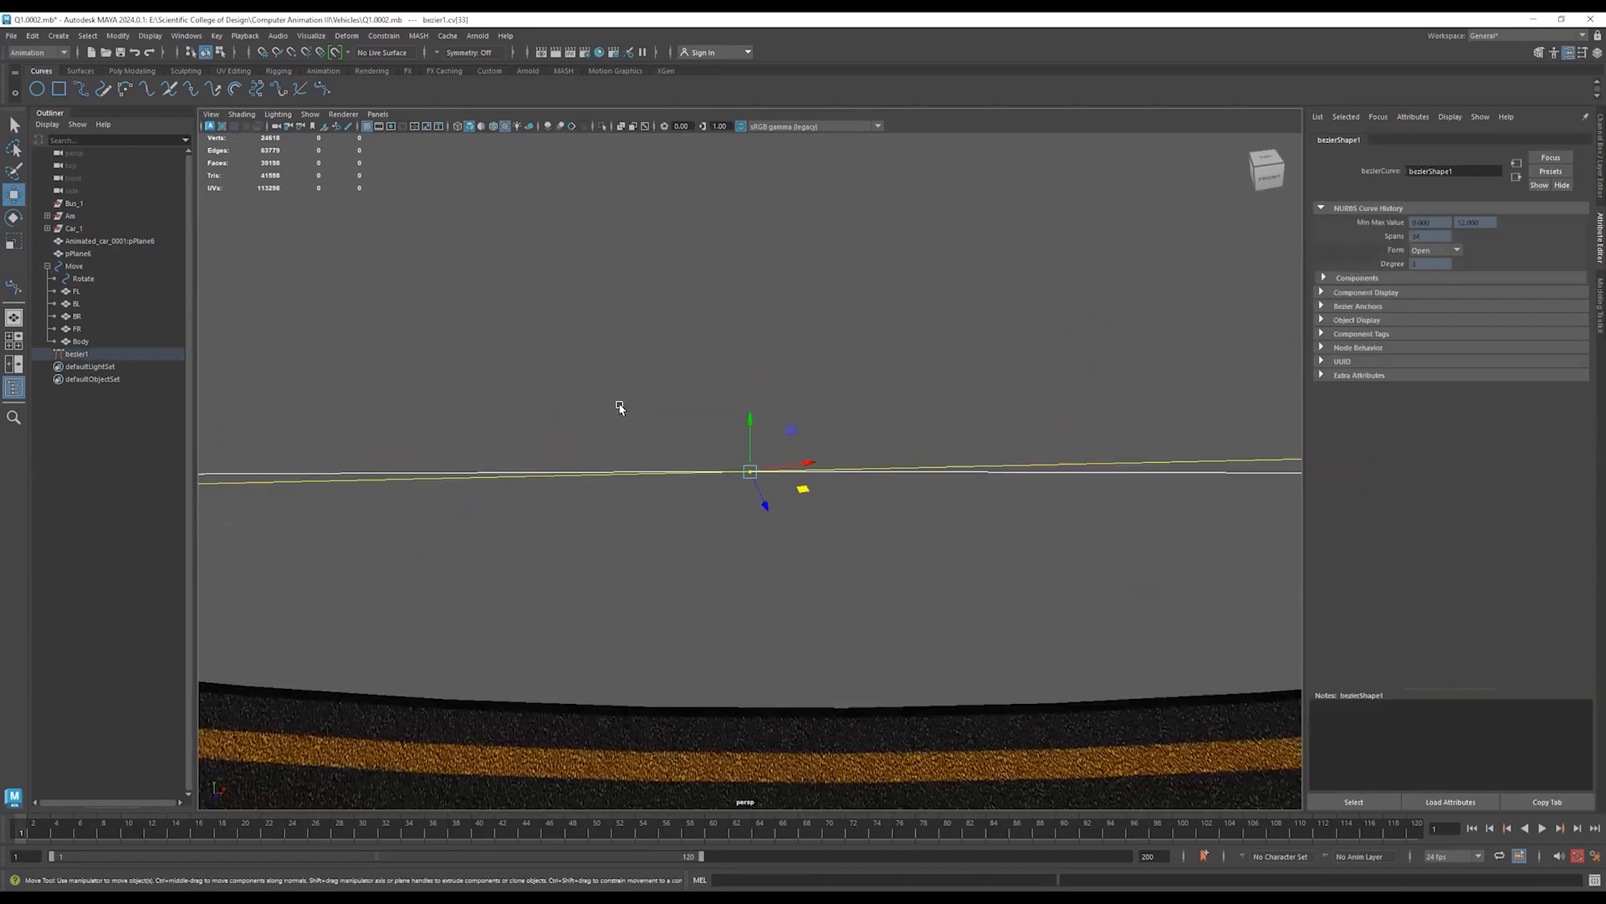
scroll(413, 571, "up", 1)
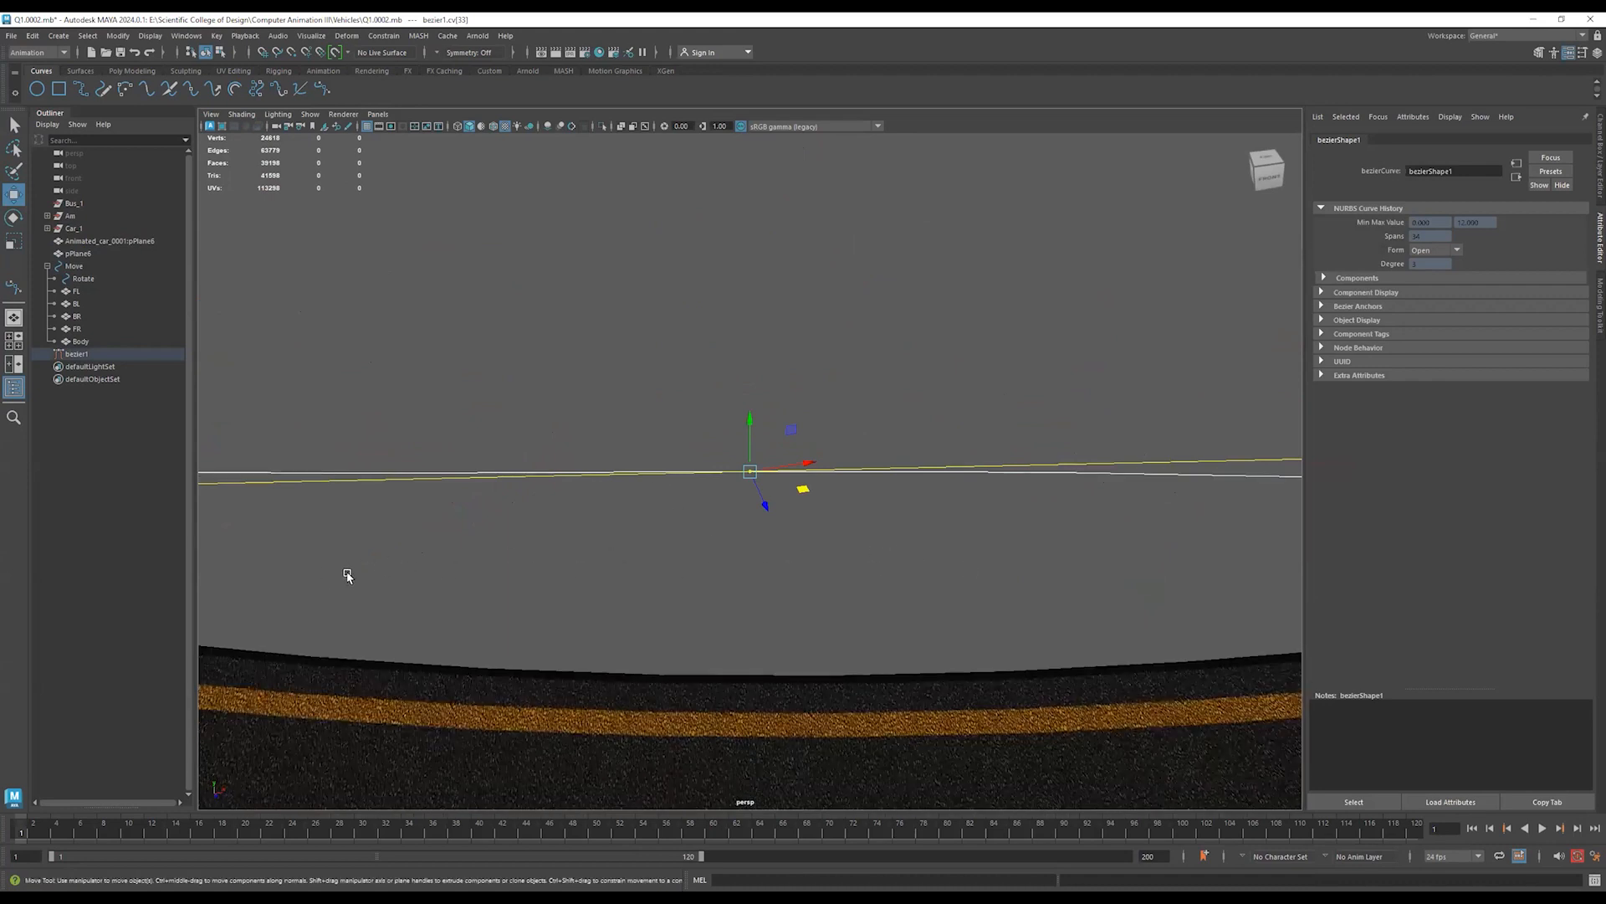
scroll(639, 599, "up", 1)
scroll(669, 578, "up", 2)
left_click_drag(669, 577, 727, 434, "alt")
left_click_drag(748, 409, 740, 676)
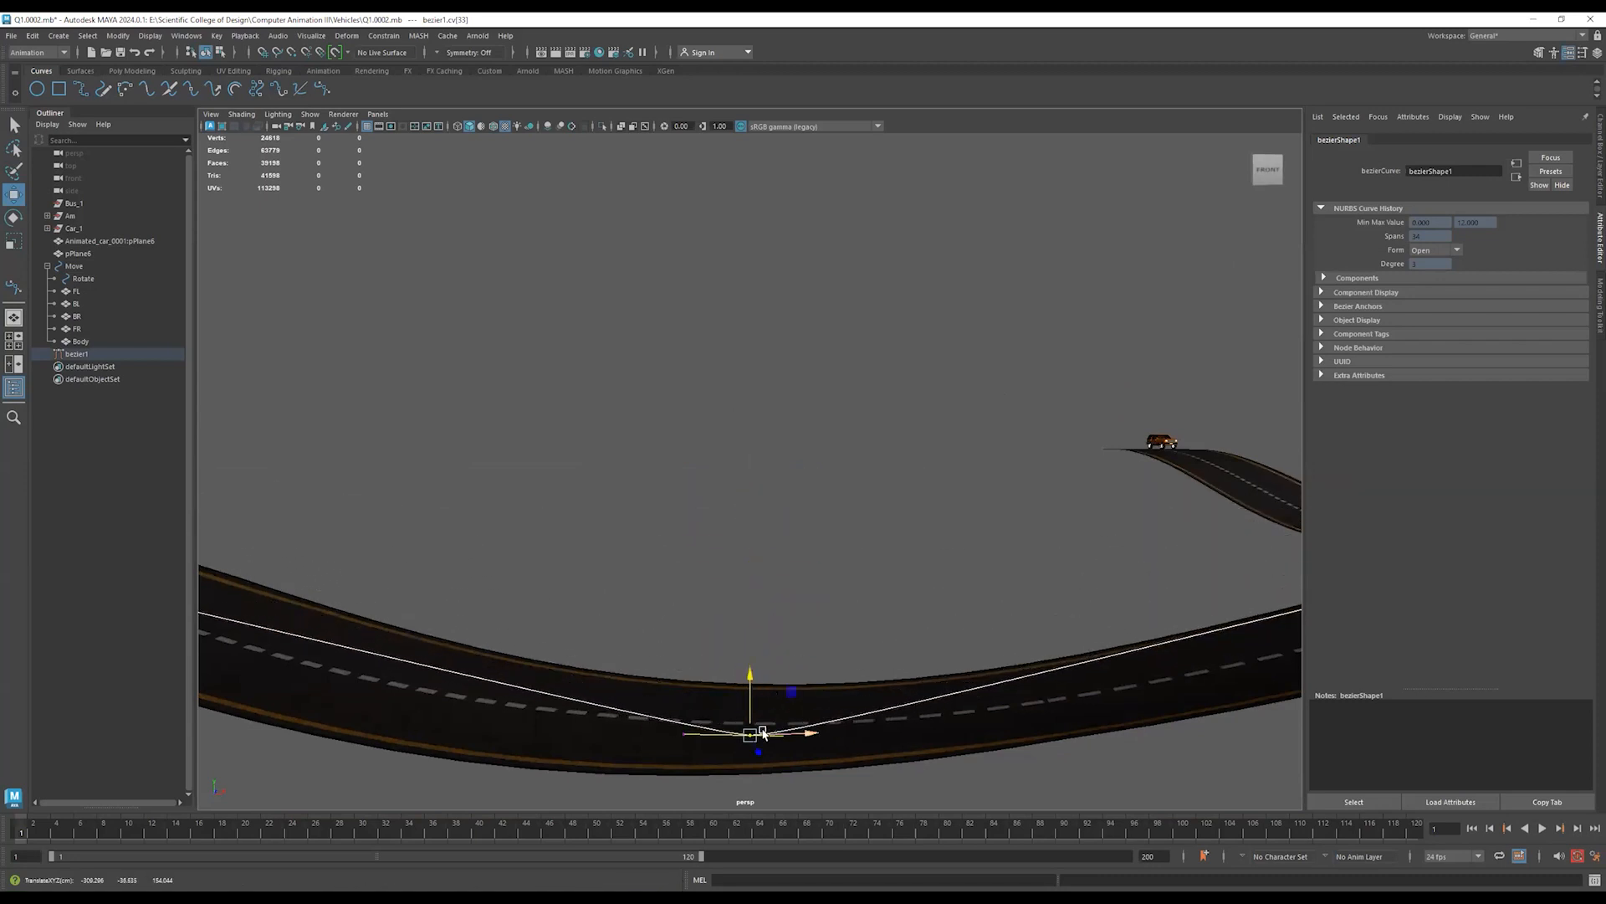
Adjust the tangent handles of the anchor in the dip so the curve follows the slope of the road.
left_click(684, 733)
left_click_drag(753, 726, 287, 707)
left_click_drag(972, 686, 597, 590, "alt")
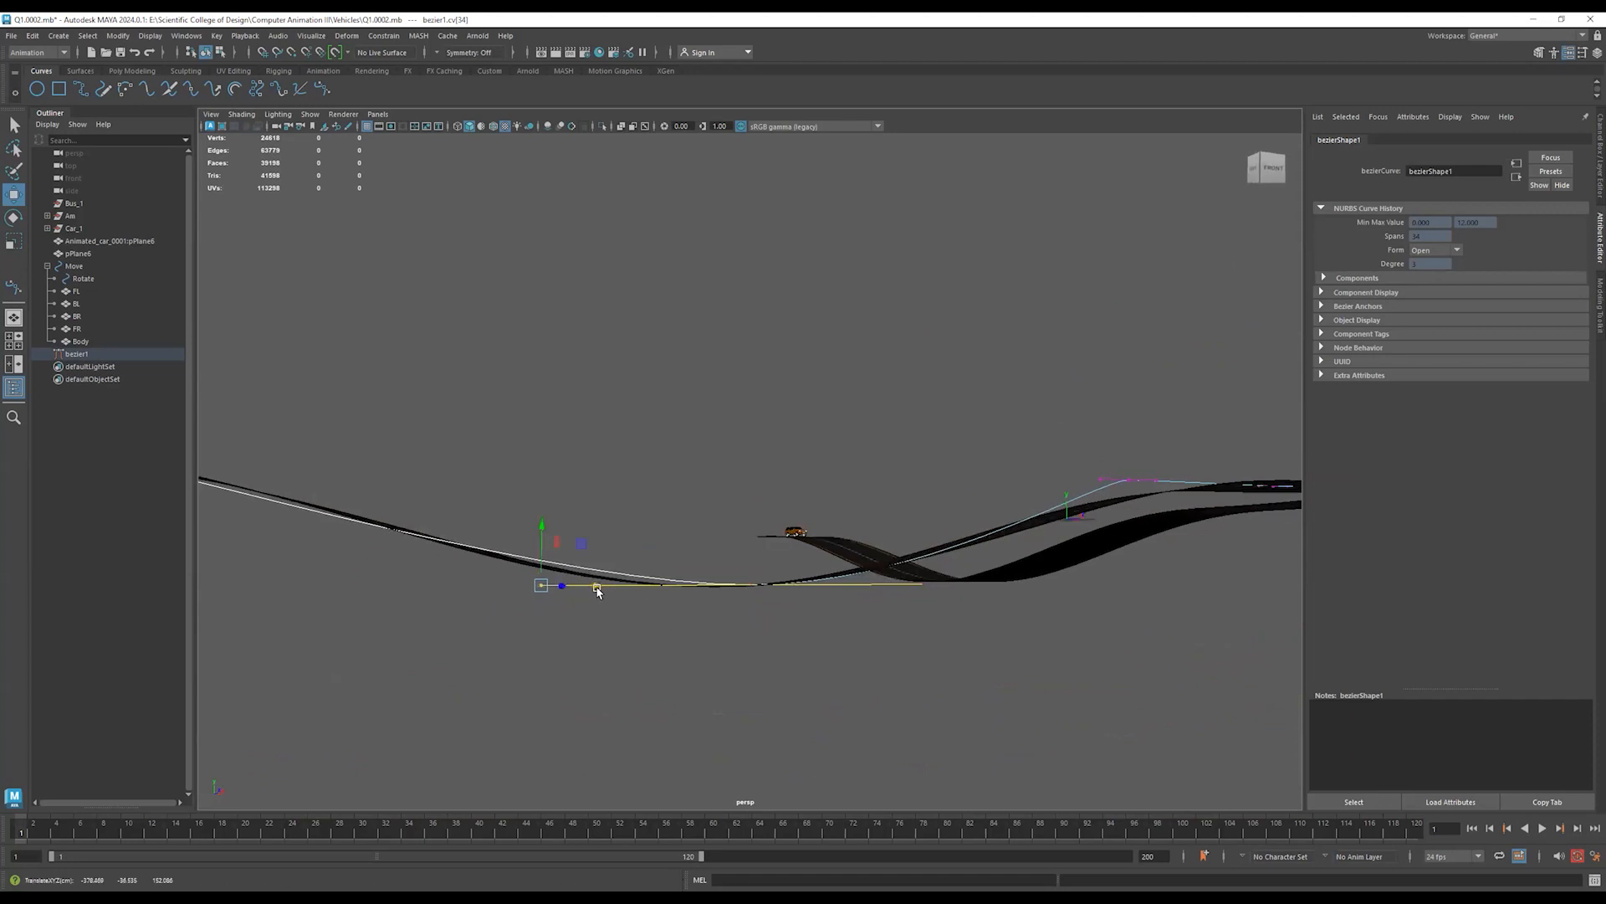
left_click_drag(782, 572, 687, 623)
left_click_drag(805, 585, 816, 678)
Delete the curve anchor on the crest between the dip and the crossing.
middle_click_drag(1020, 574, 568, 605, "alt")
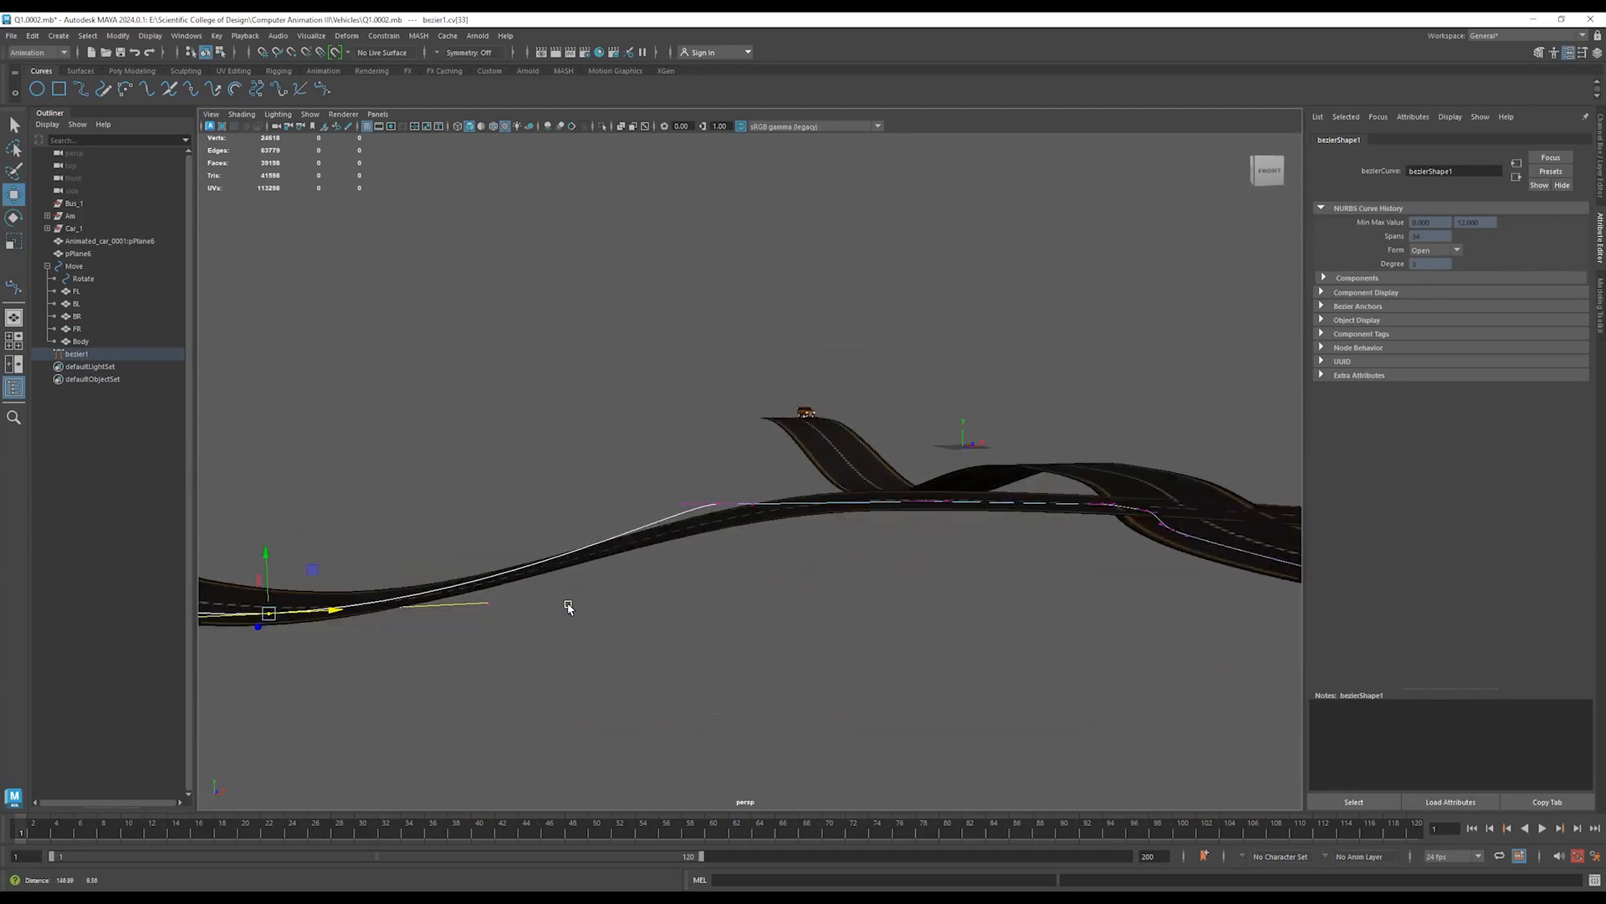
left_click(717, 500)
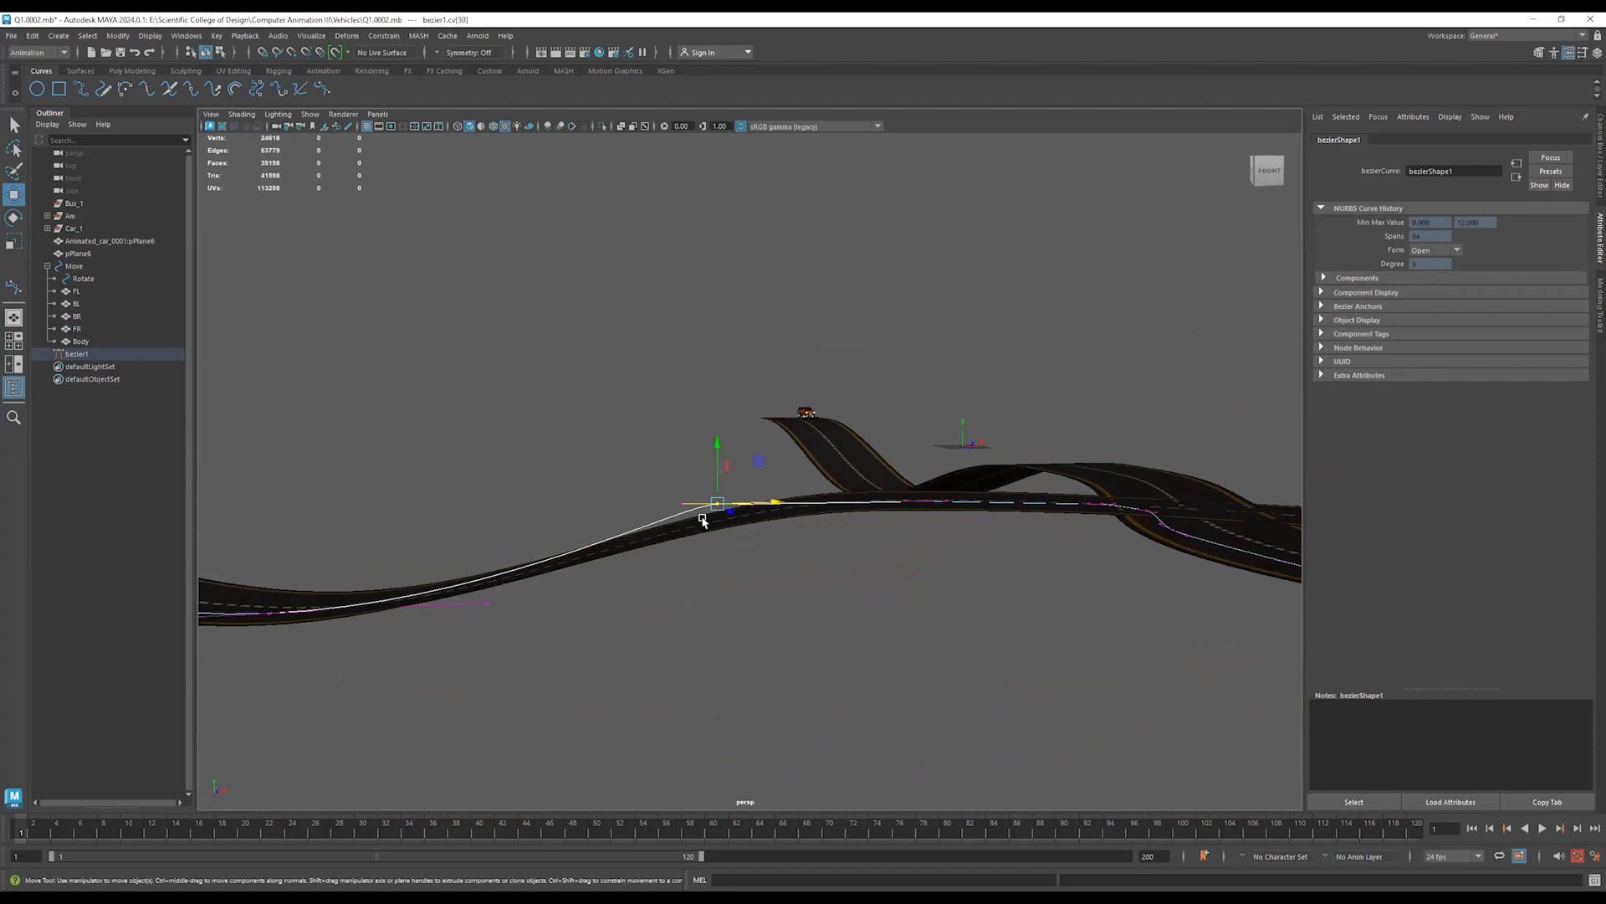
key("Delete")
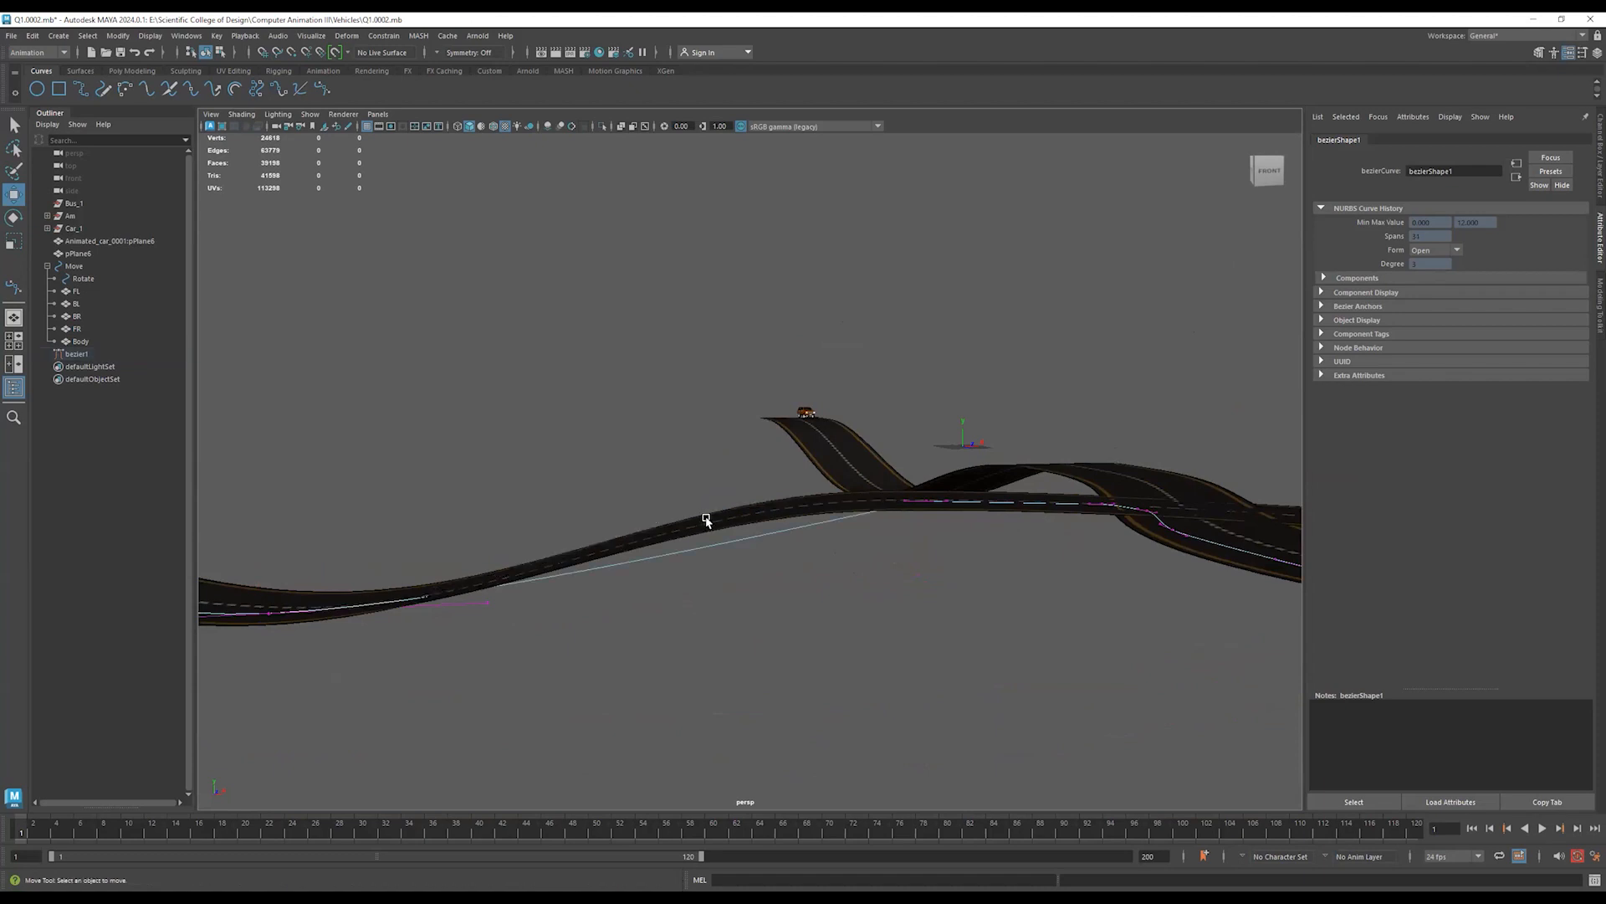
left_click(943, 504)
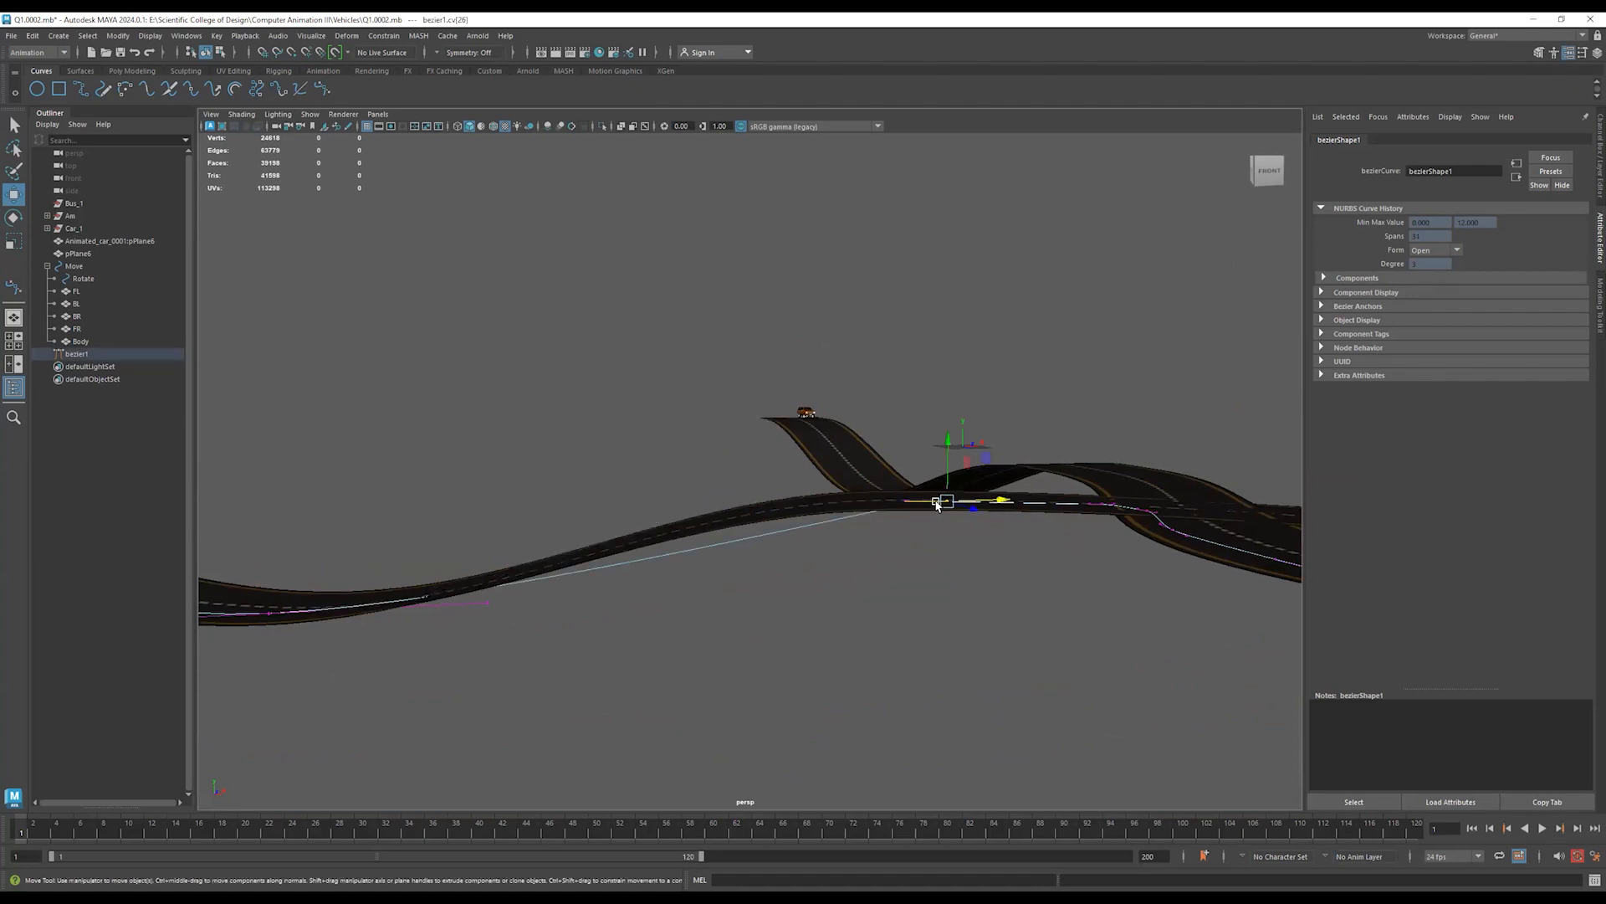
left_click_drag(1005, 501, 469, 502)
key("ctrl+z")
Reshape the curve through the dip by moving the anchor's tangent handle to follow the lane and the road height.
left_click_drag(1022, 476, 1062, 541, "alt")
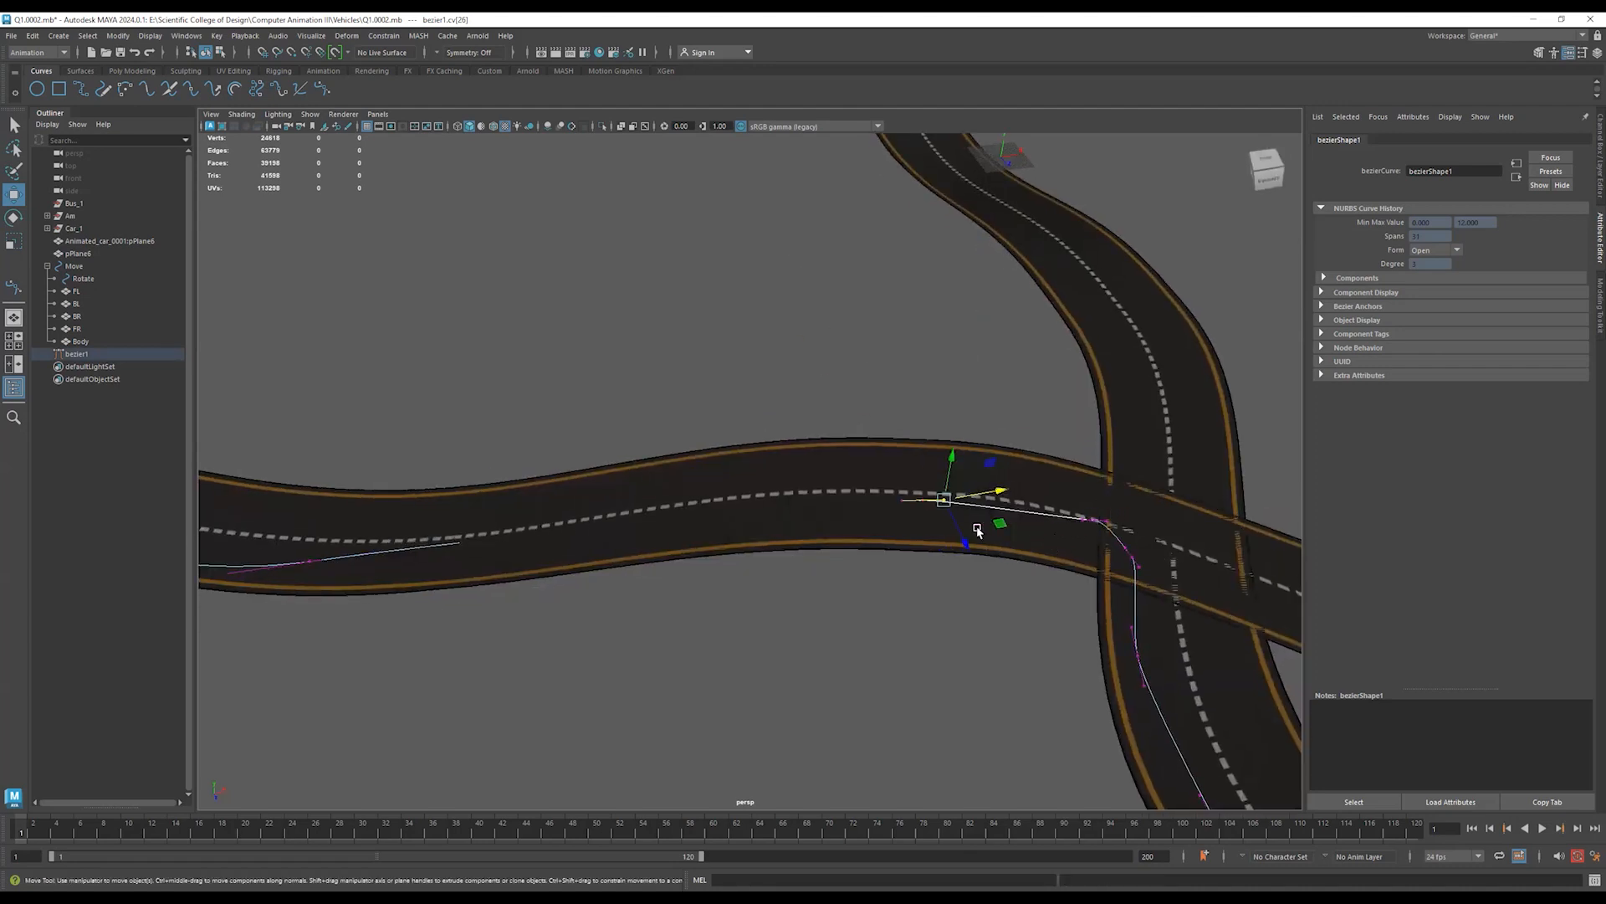
left_click(908, 504)
left_click_drag(896, 576, 954, 588, "alt")
left_click_drag(527, 612, 792, 642, "alt")
left_click_drag(468, 503, 514, 542)
left_click_drag(575, 500, 581, 559)
left_click_drag(891, 599, 446, 575, "alt")
middle_click_drag(495, 534, 500, 524)
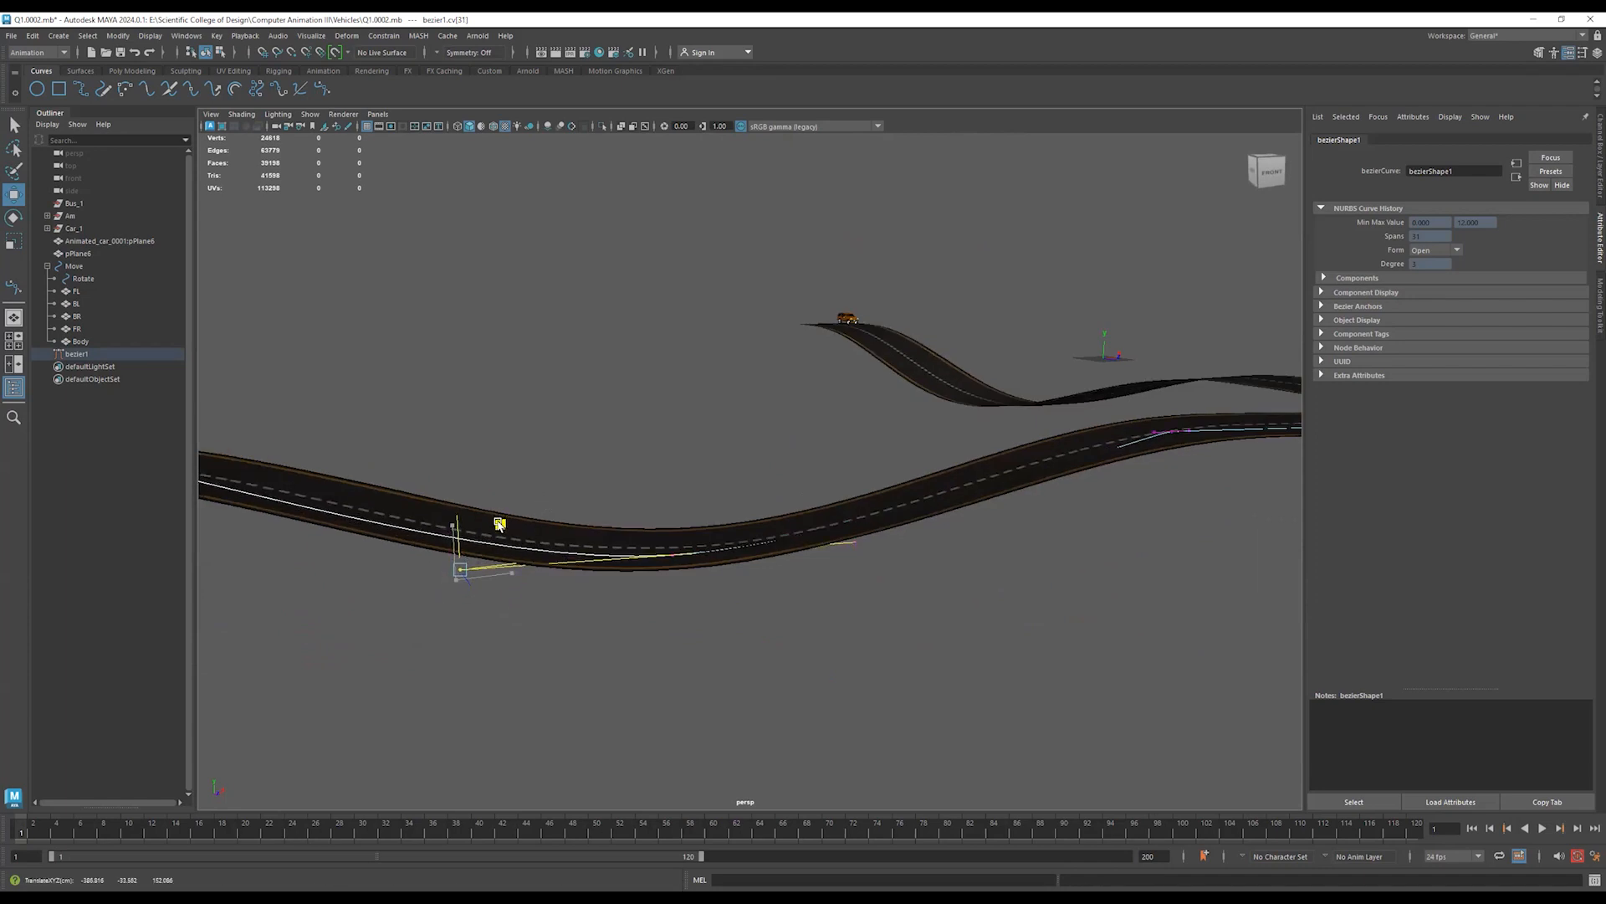
Reposition the anchor and tangent handles on the rise between the dip and the crossing so the curve stays on the lane.
left_click_drag(867, 525, 661, 604, "alt")
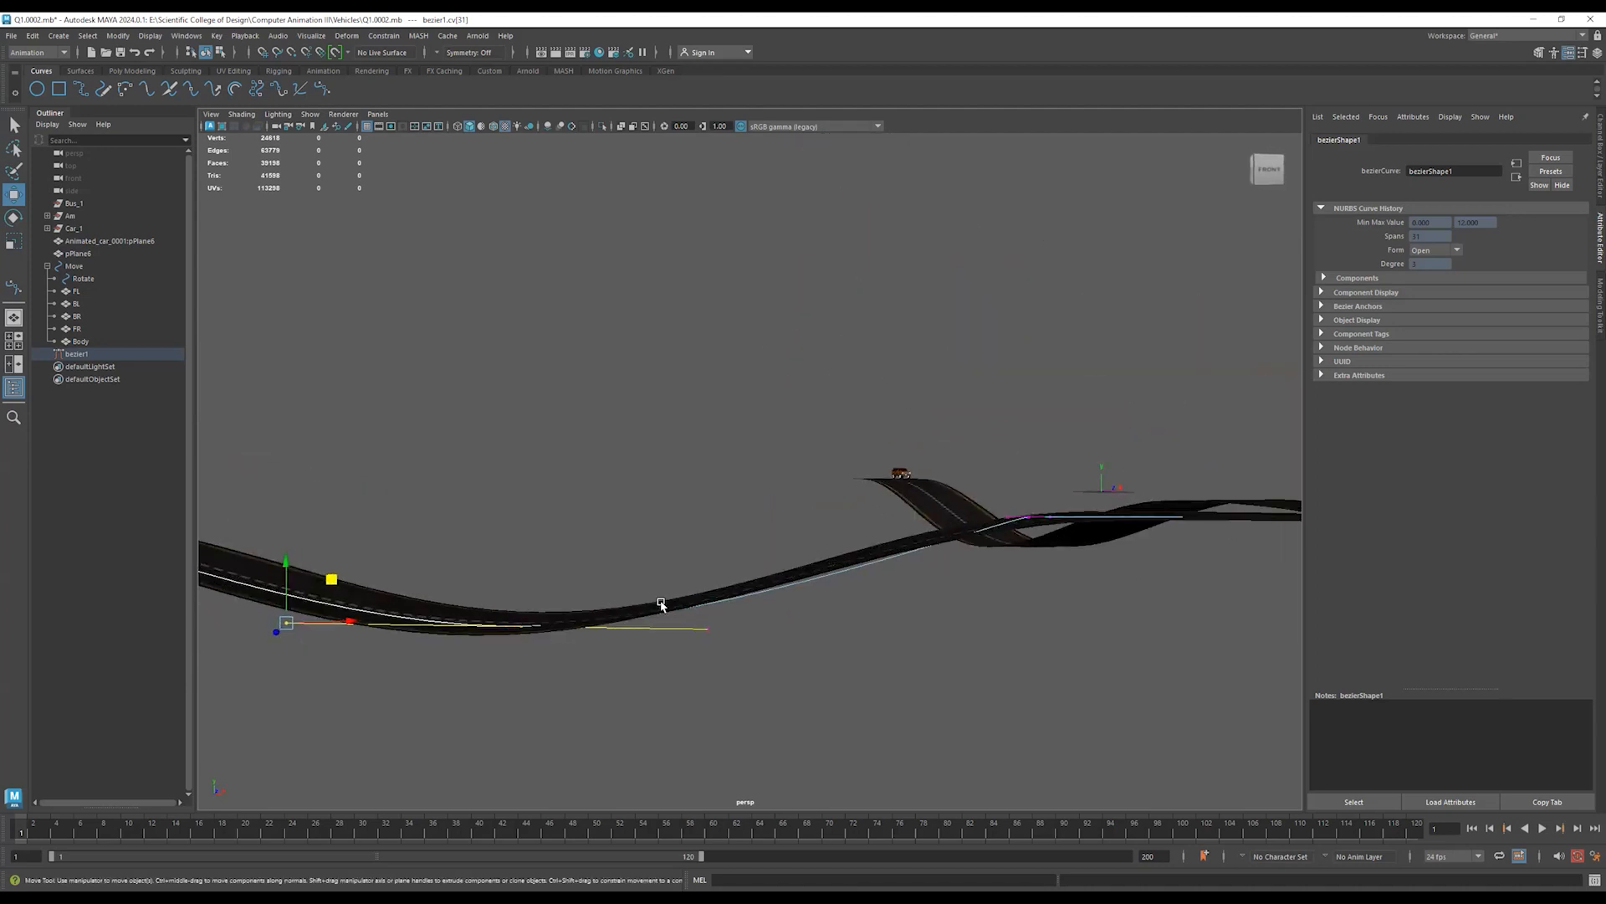
left_click_drag(967, 569, 960, 569, "alt")
left_click_drag(1003, 481, 856, 641)
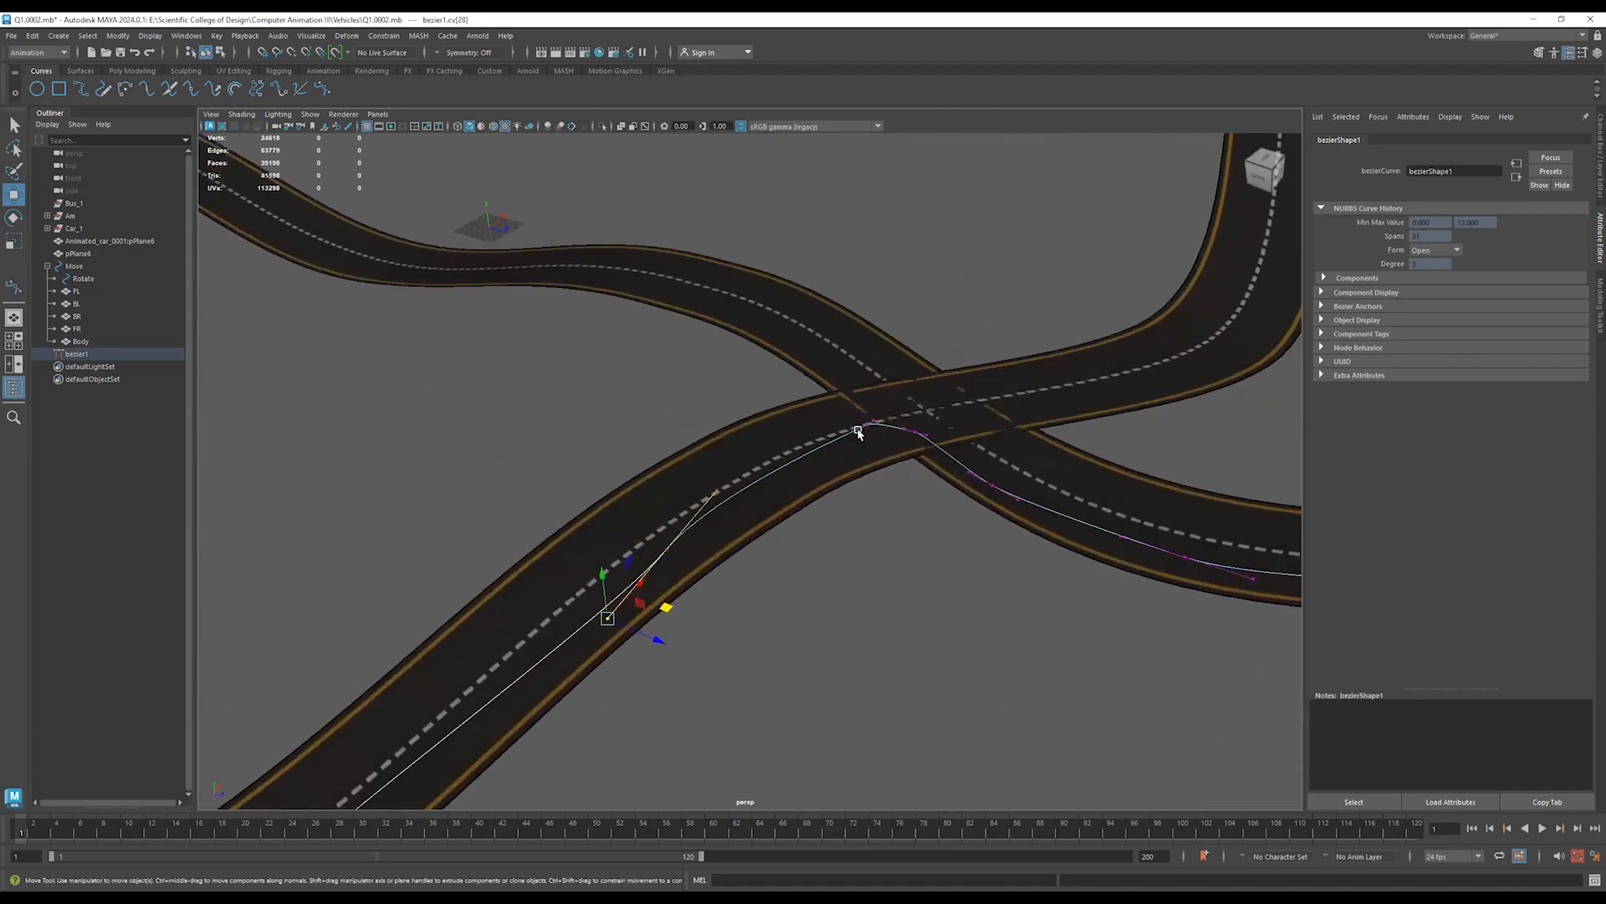
left_click(861, 433)
left_click_drag(921, 424, 985, 435)
Lower the crest anchor and its tangent handle on the dip side to match the road surface.
left_click_drag(1067, 586, 671, 557, "alt")
left_click_drag(656, 490, 513, 509, "alt")
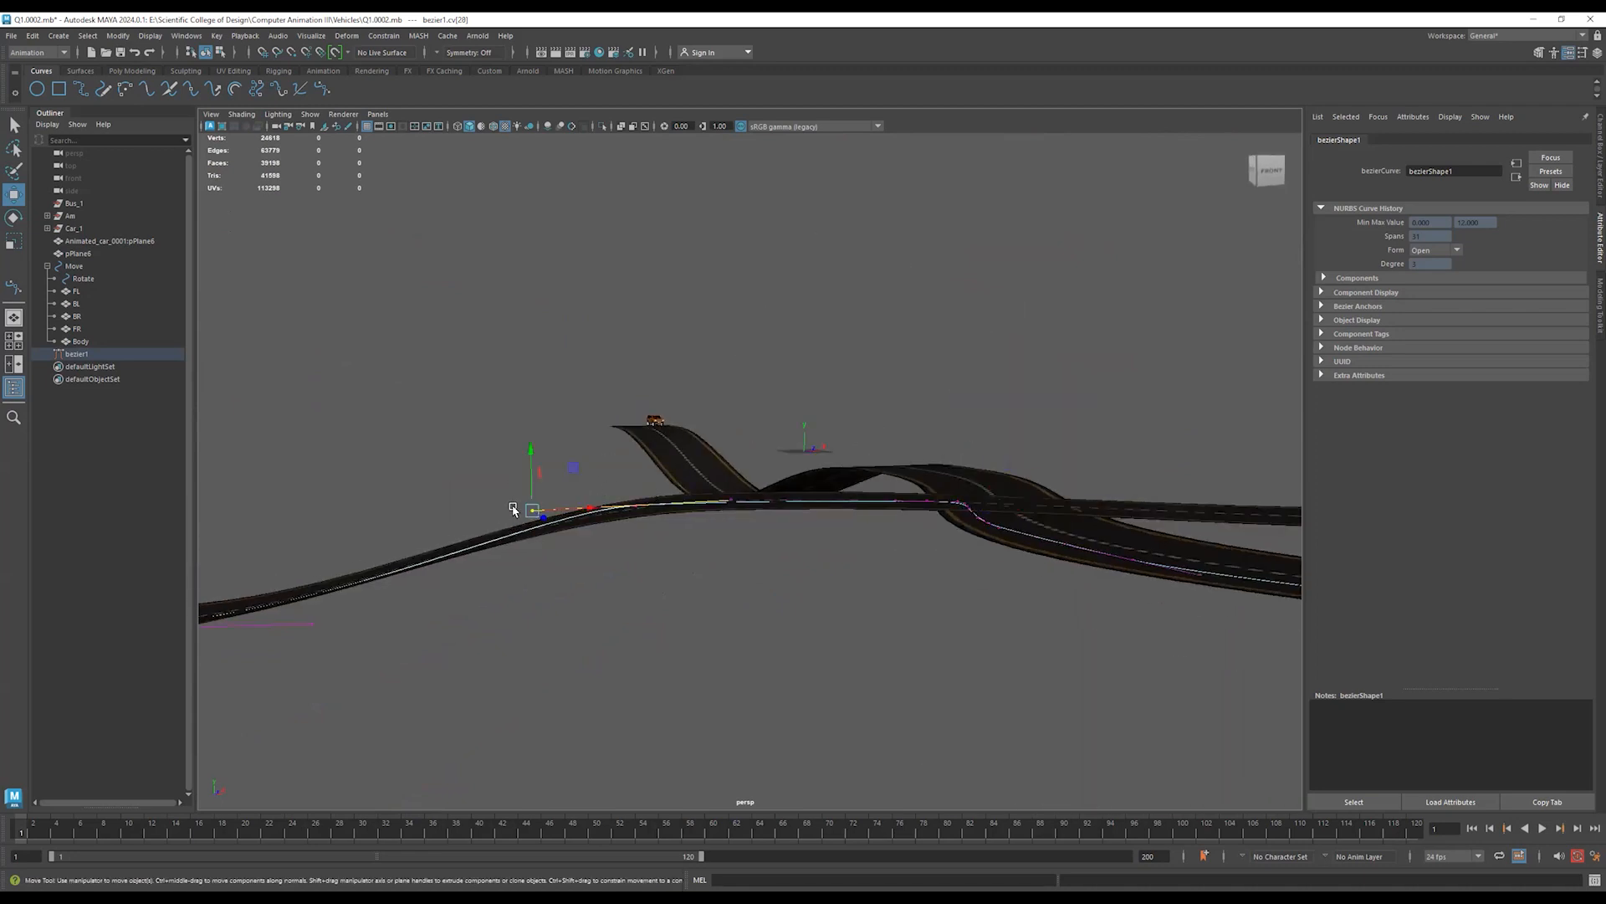
middle_click_drag(575, 466, 573, 475)
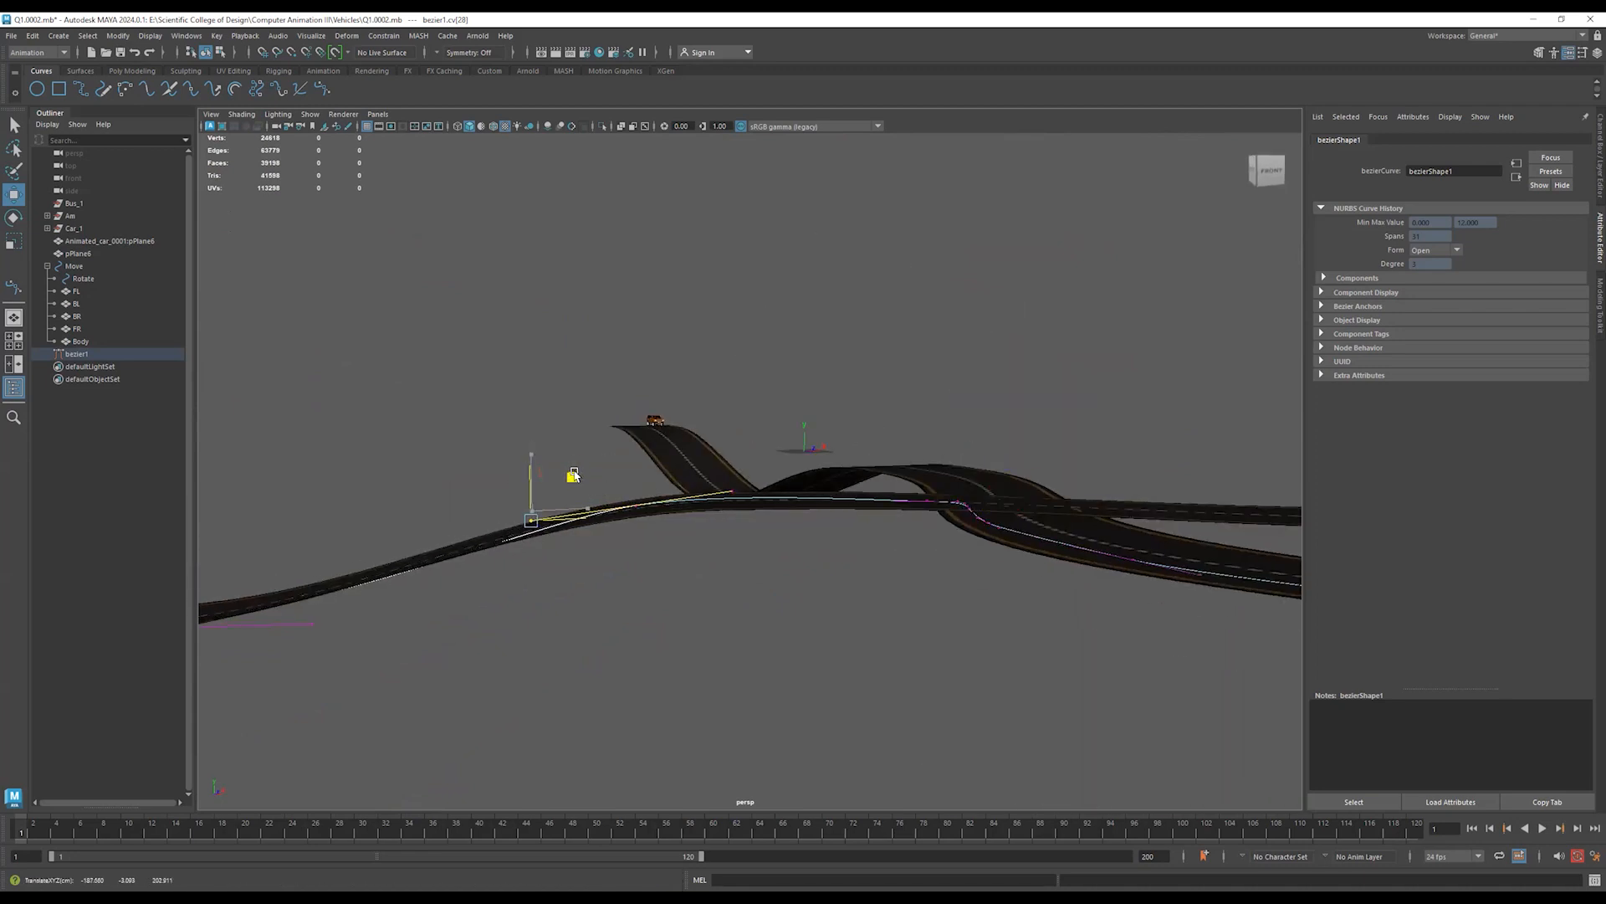
left_click(617, 502)
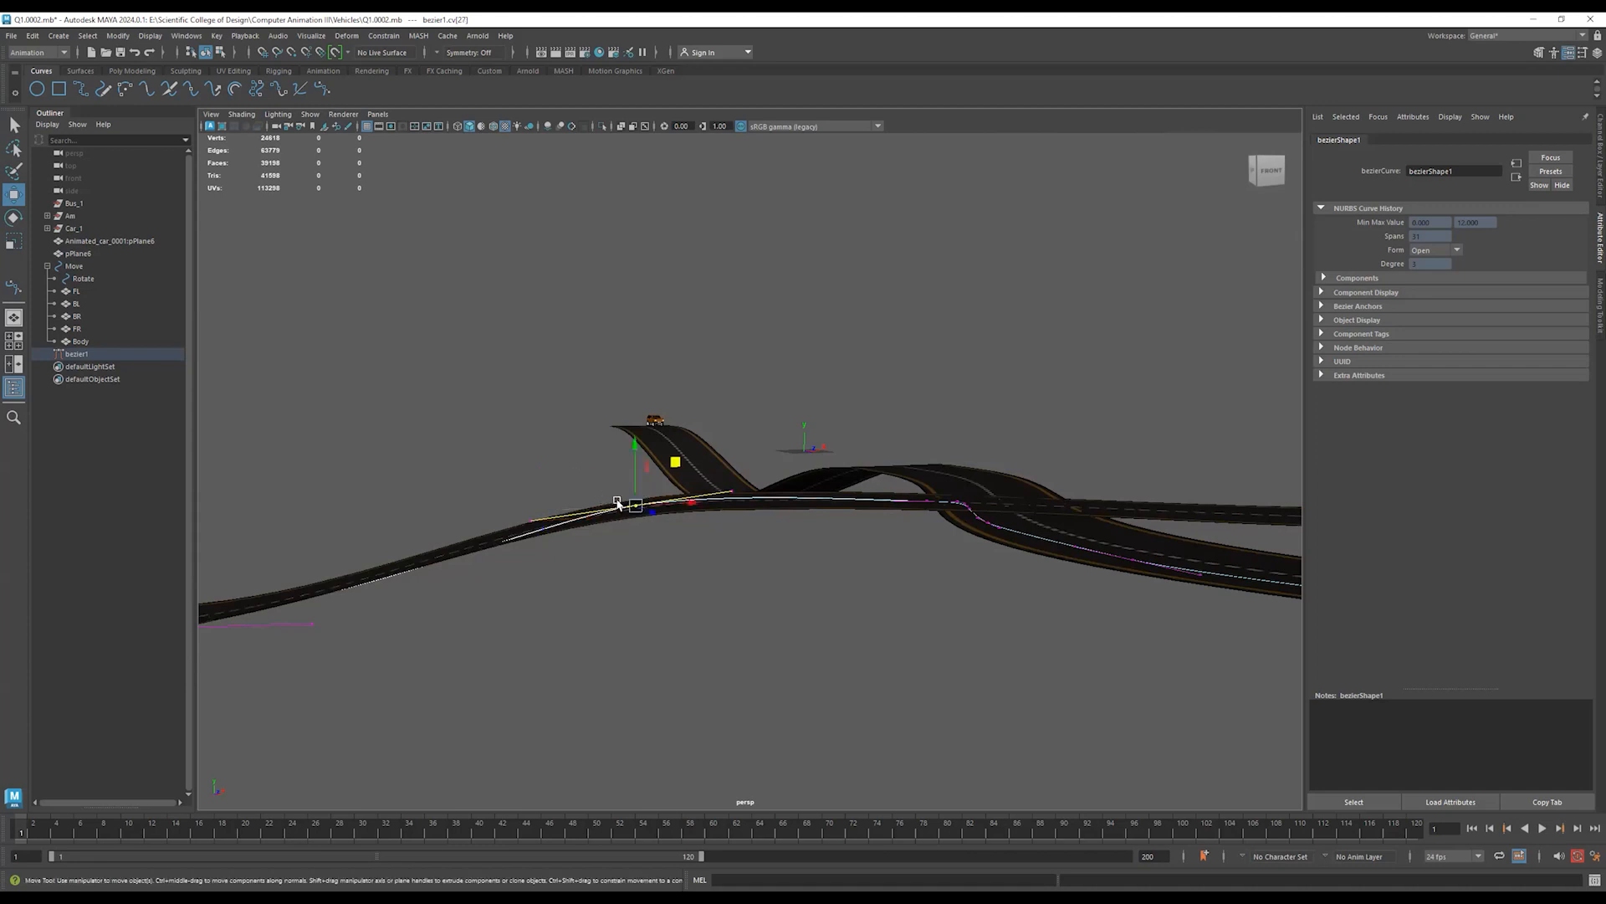
left_click_drag(638, 445, 633, 444)
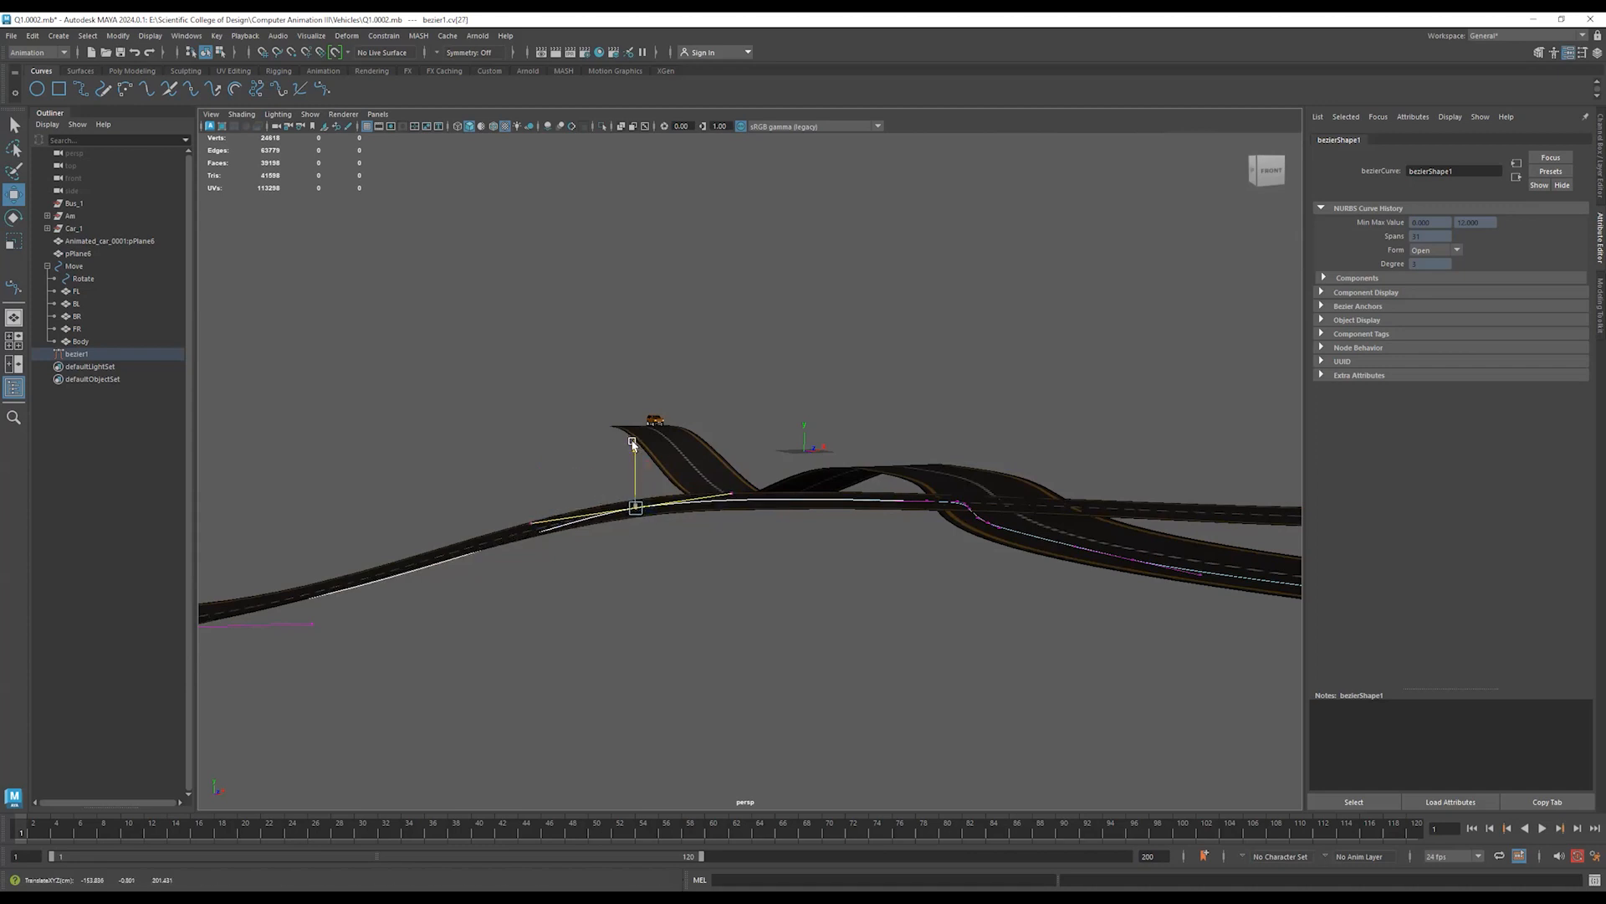
Refit the dip anchor to the road surface and check the whole path from above.
mouse_move(524, 599)
left_mouse_down("alt")
mouse_move(525, 586)
mouse_move(753, 581)
mouse_move(338, 632)
mouse_move(434, 600)
mouse_move(599, 620)
mouse_move(524, 625)
mouse_move(544, 603)
left_mouse_up("alt")
left_click_drag(606, 536, 591, 628)
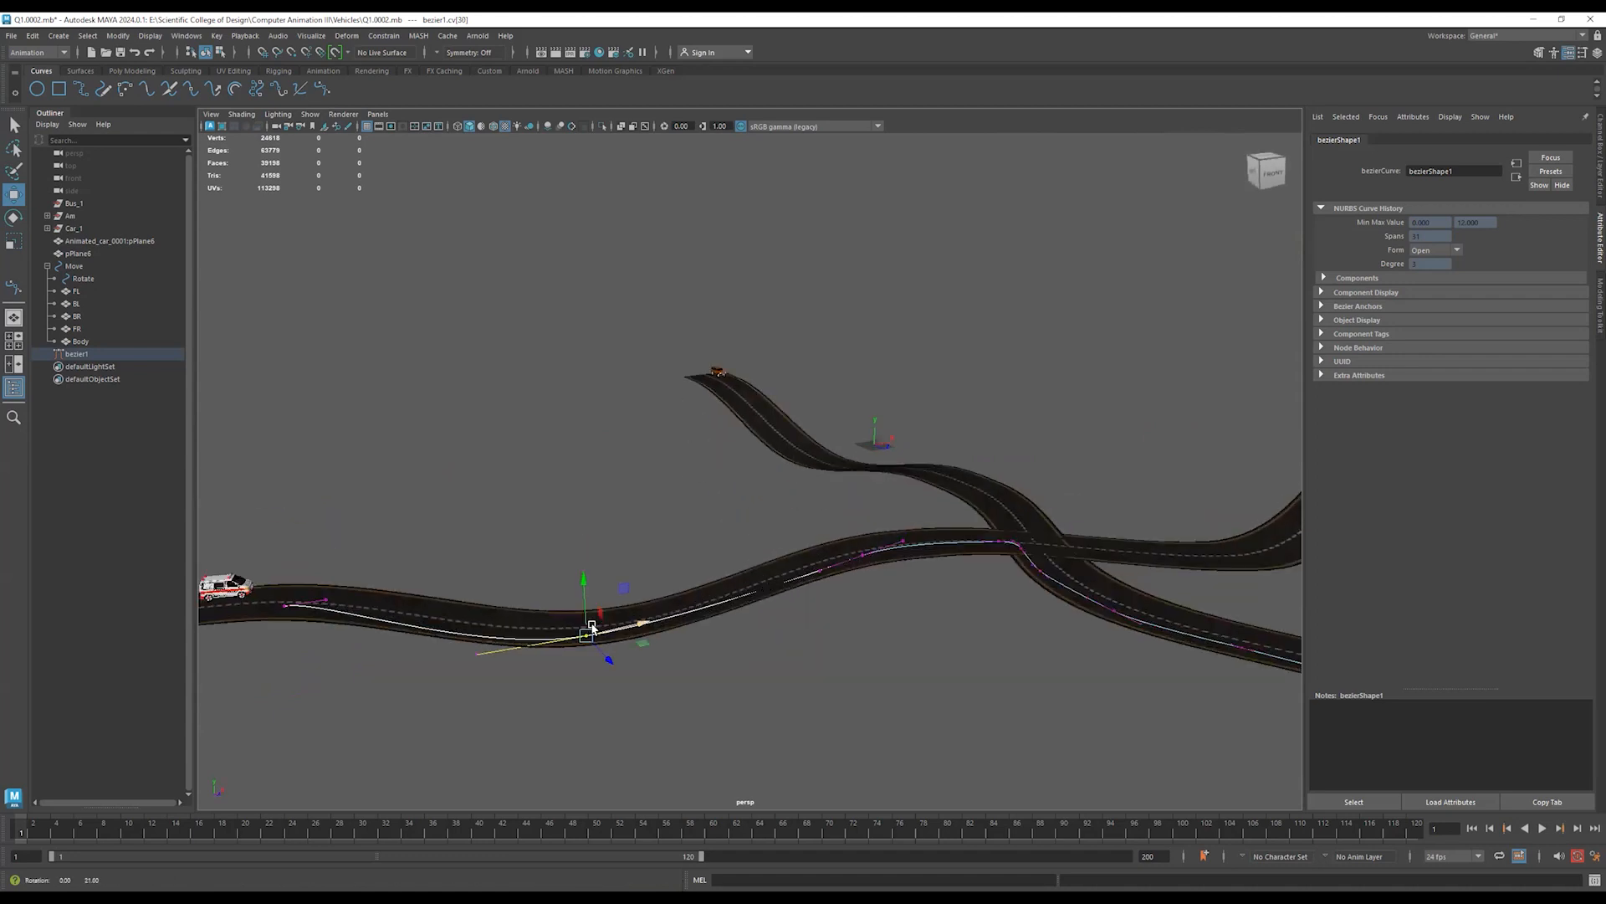
left_click_drag(691, 659, 795, 670, "alt")
middle_click_drag(695, 624, 251, 628, "alt")
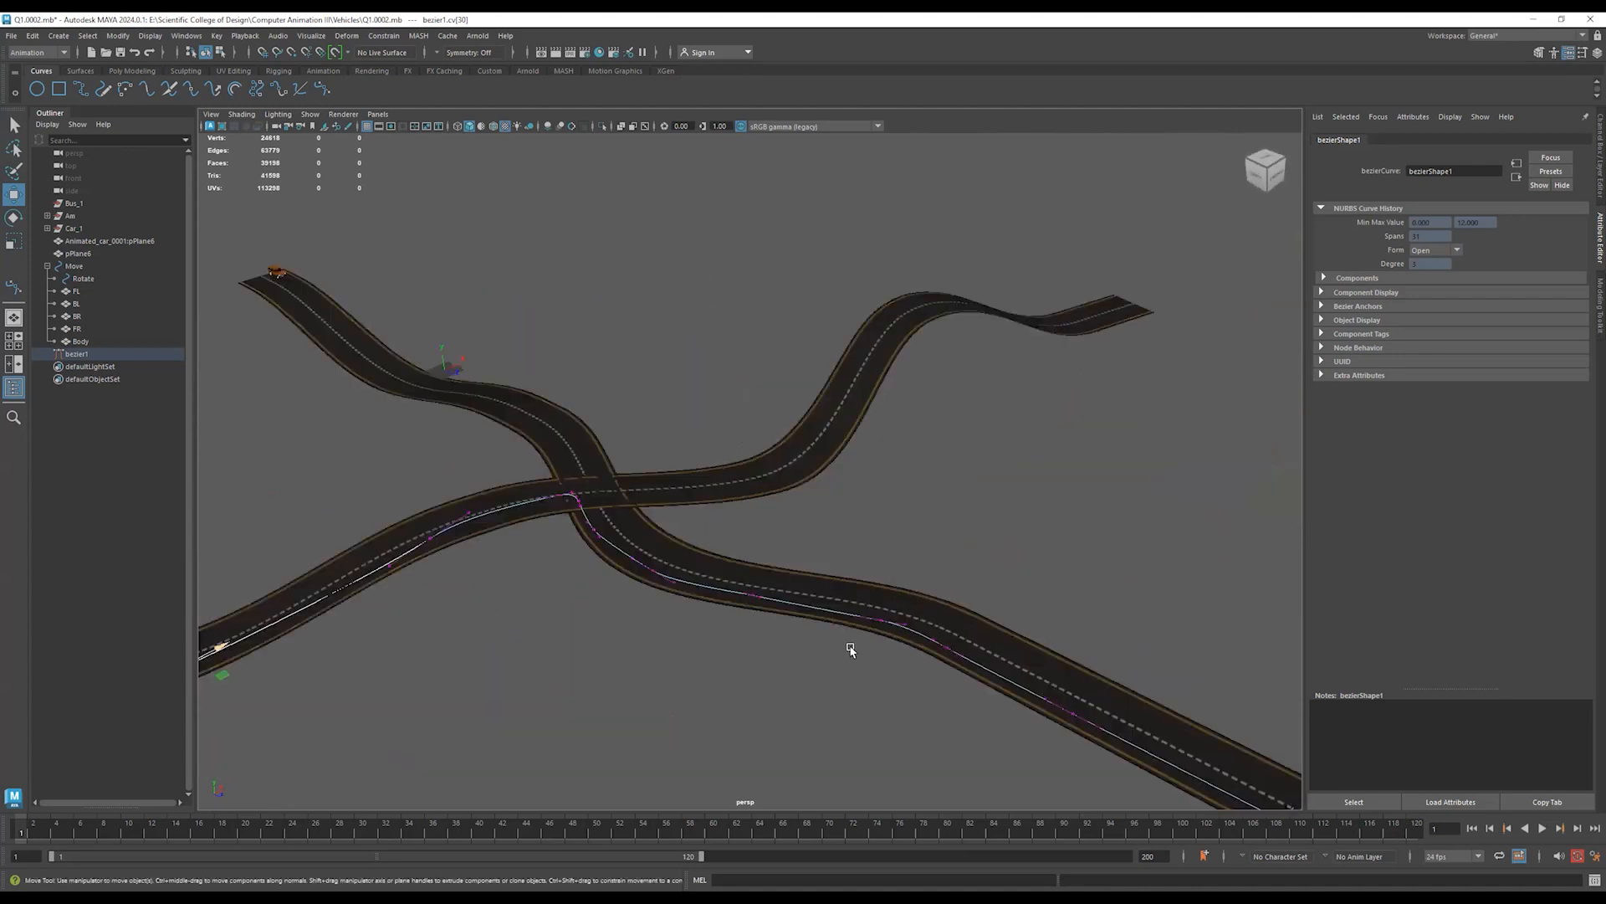
right_click_drag(850, 649, 639, 620, "alt")
left_click_drag(638, 620, 651, 656, "alt")
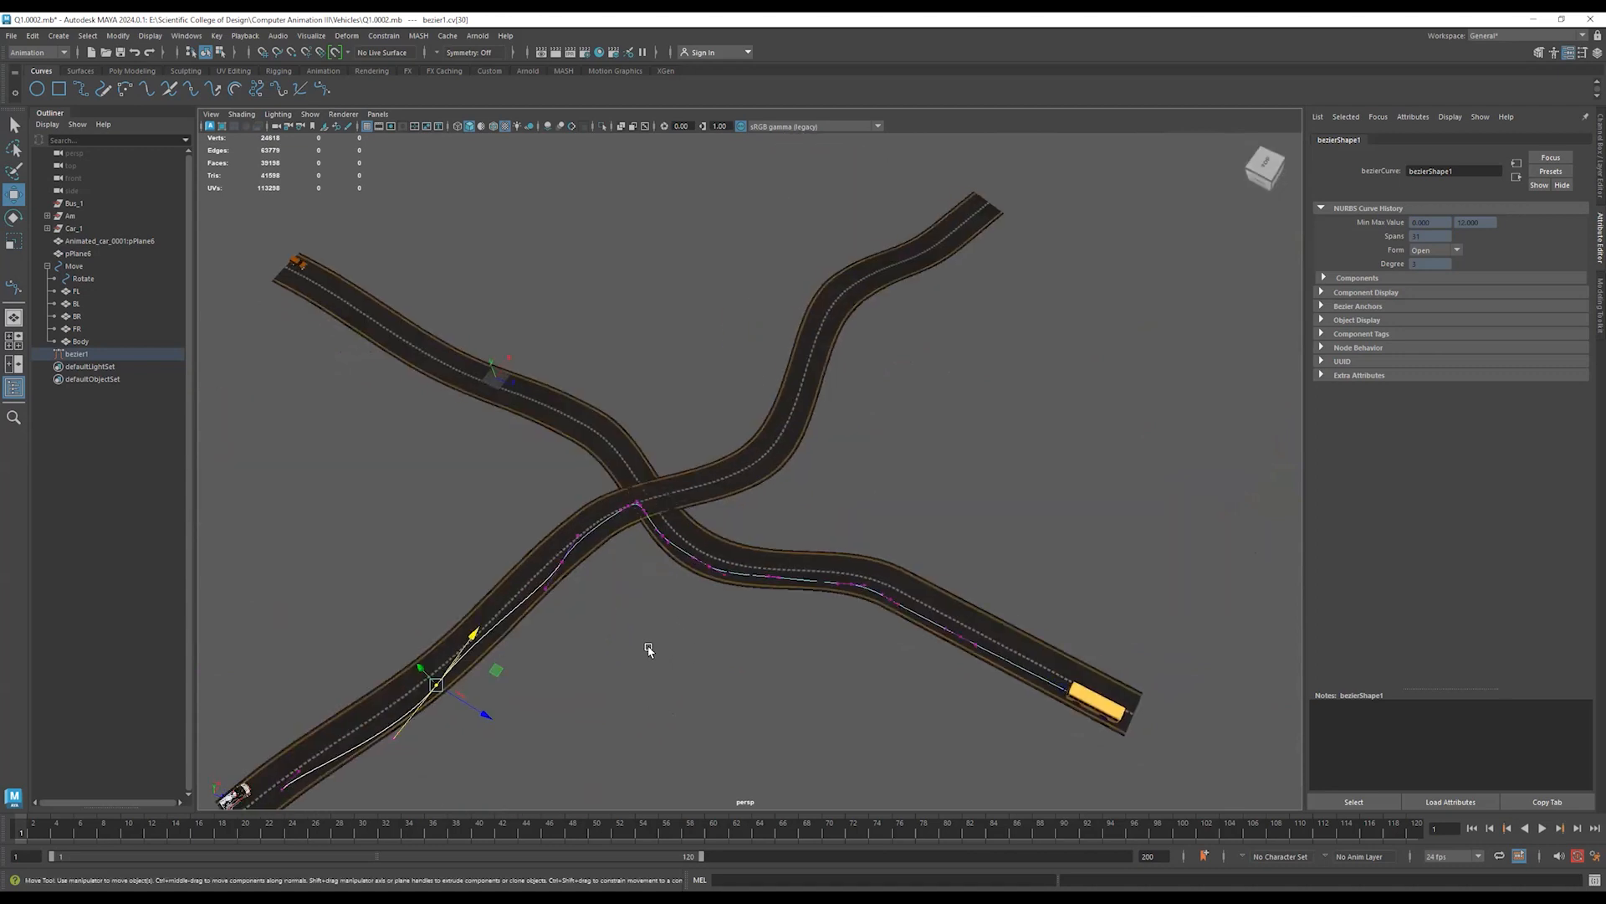
In the top view, align the crest anchor's tangent with the lane by moving its handle on the crossing side away from the centre line.
key("space")
key("space")
middle_click_drag(502, 292, 497, 828, "alt")
middle_click_drag(406, 293, 532, 466, "alt")
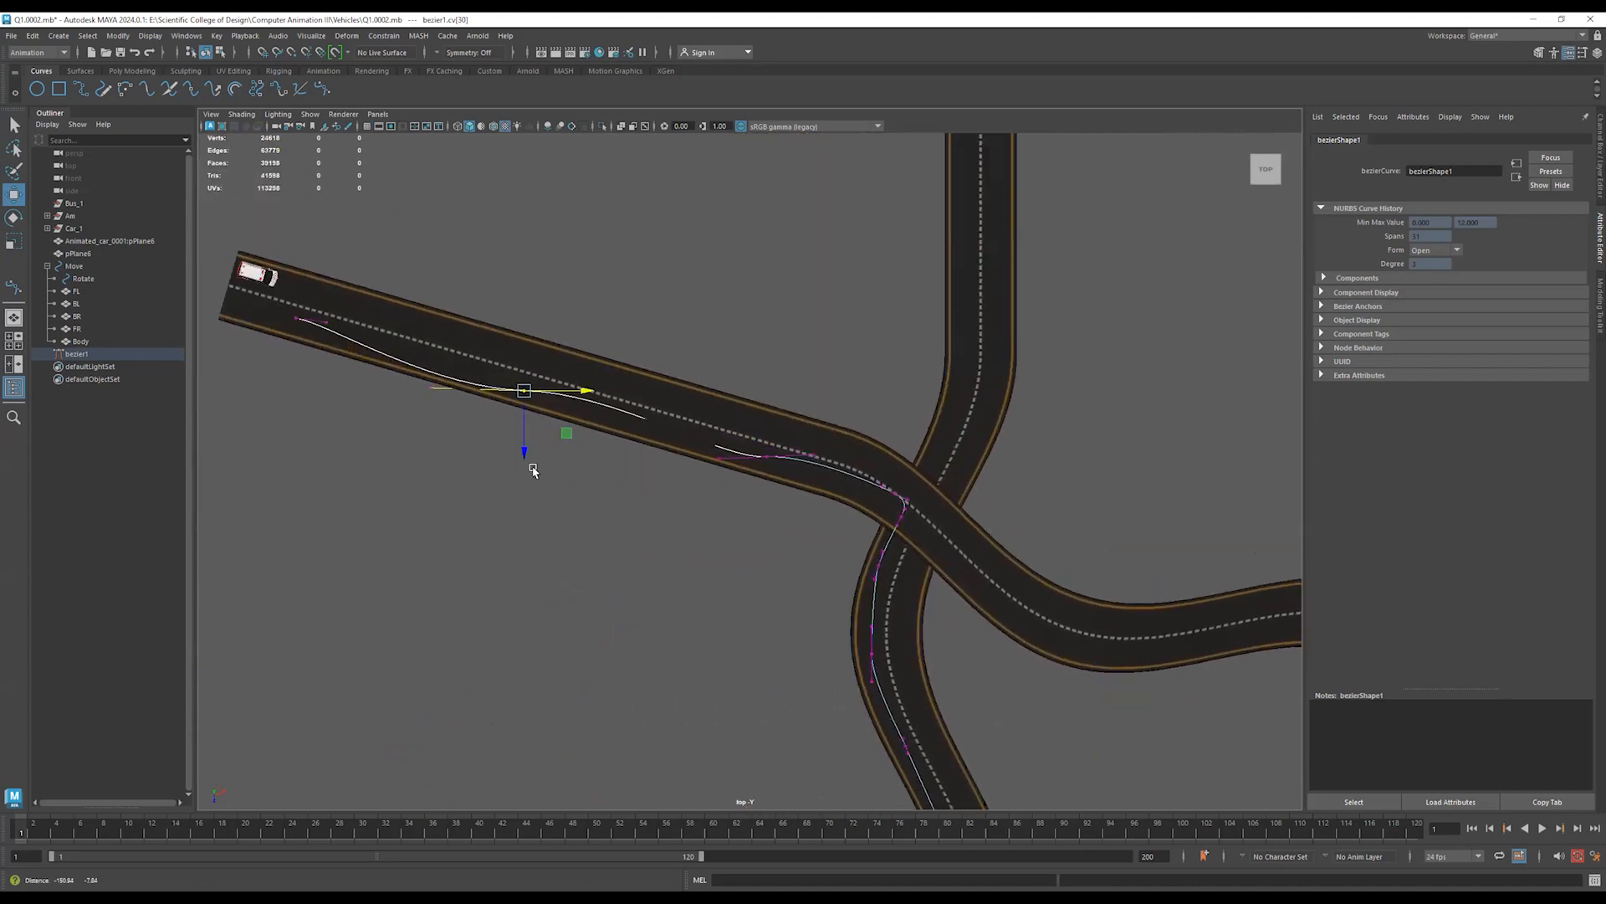
right_click_drag(531, 466, 939, 477, "alt")
left_click(856, 447)
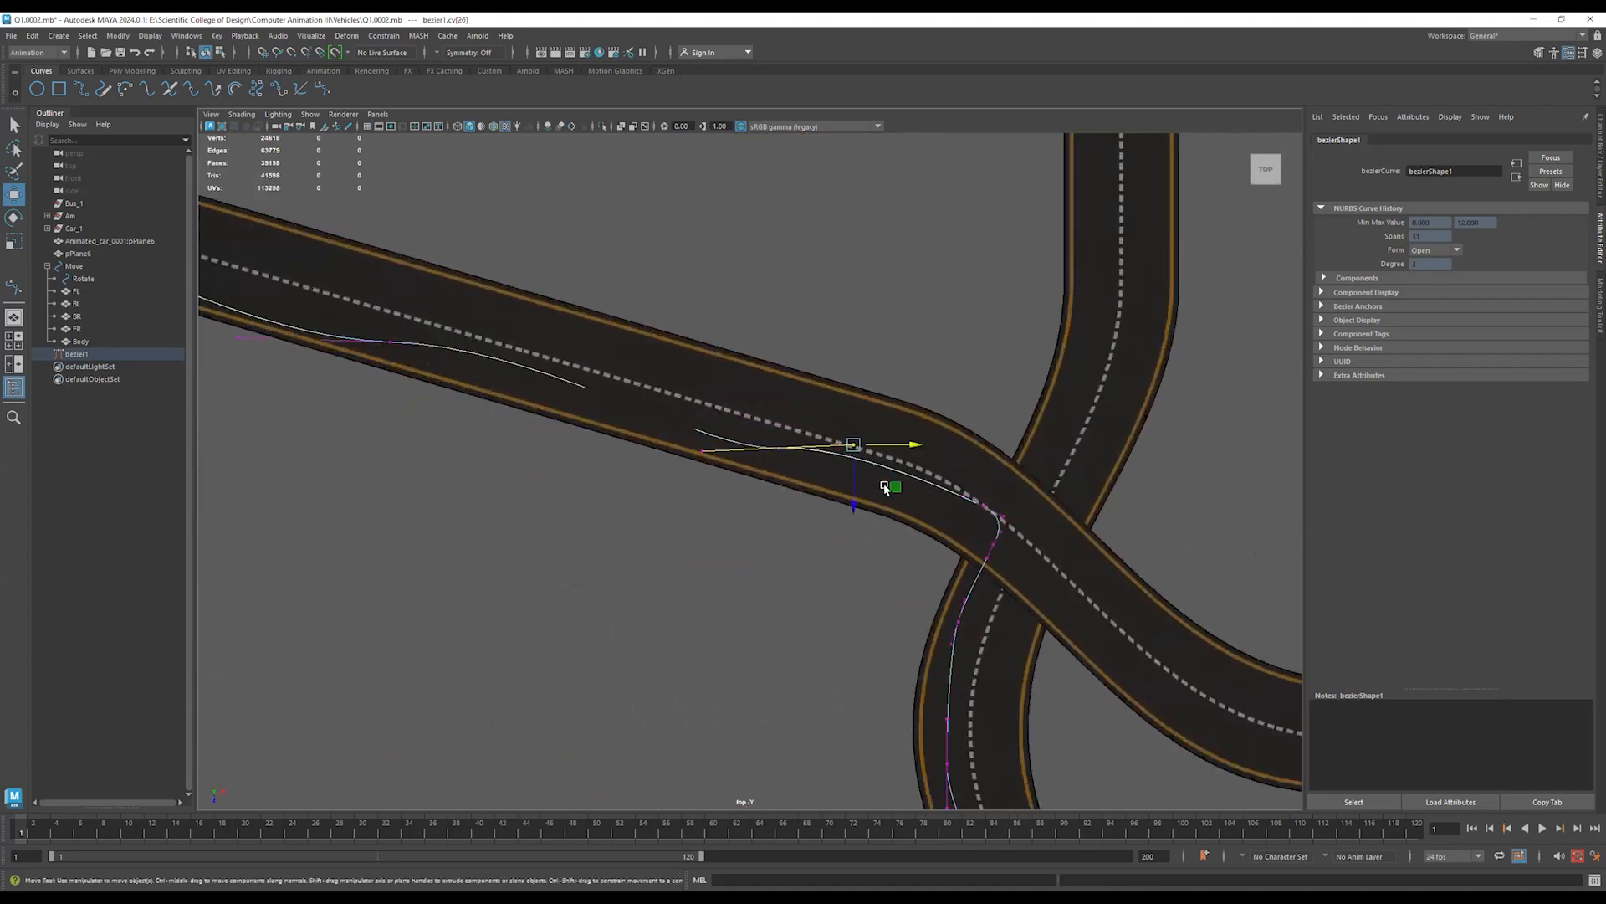
middle_click_drag(895, 493, 893, 516)
left_click_drag(893, 516, 896, 517)
Move the dip anchor's tangent handle inside the lane edge in the top view, and check the path in perspective.
left_click(1599, 168)
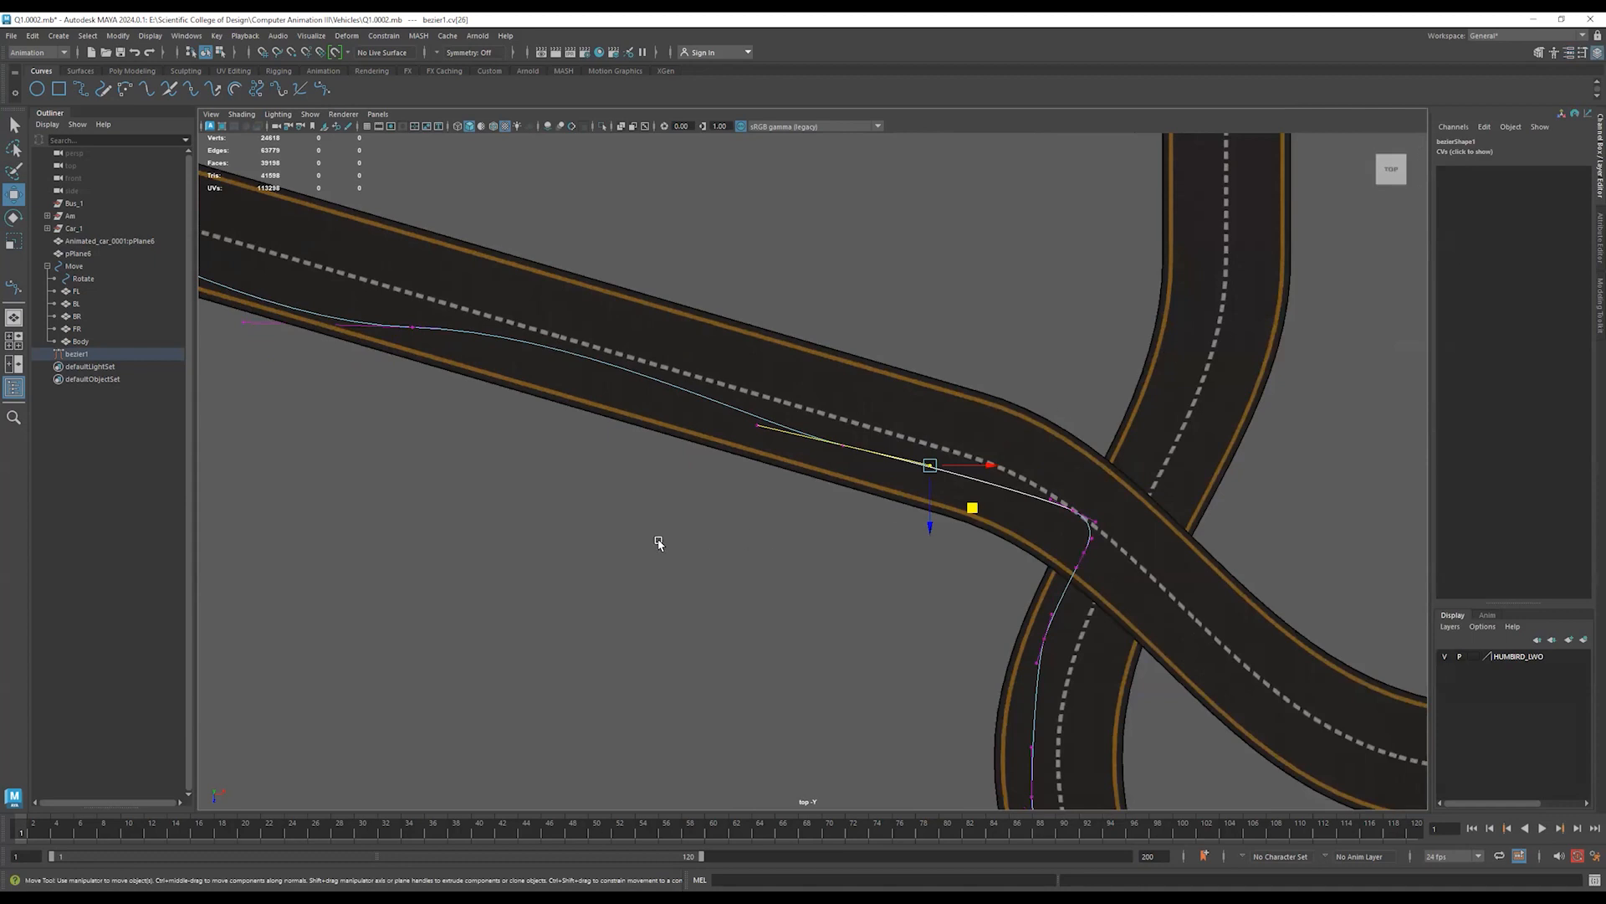
key("space")
mouse_move(1072, 398)
left_mouse_down("alt")
mouse_move(1040, 341)
mouse_move(1056, 393)
left_mouse_up("alt")
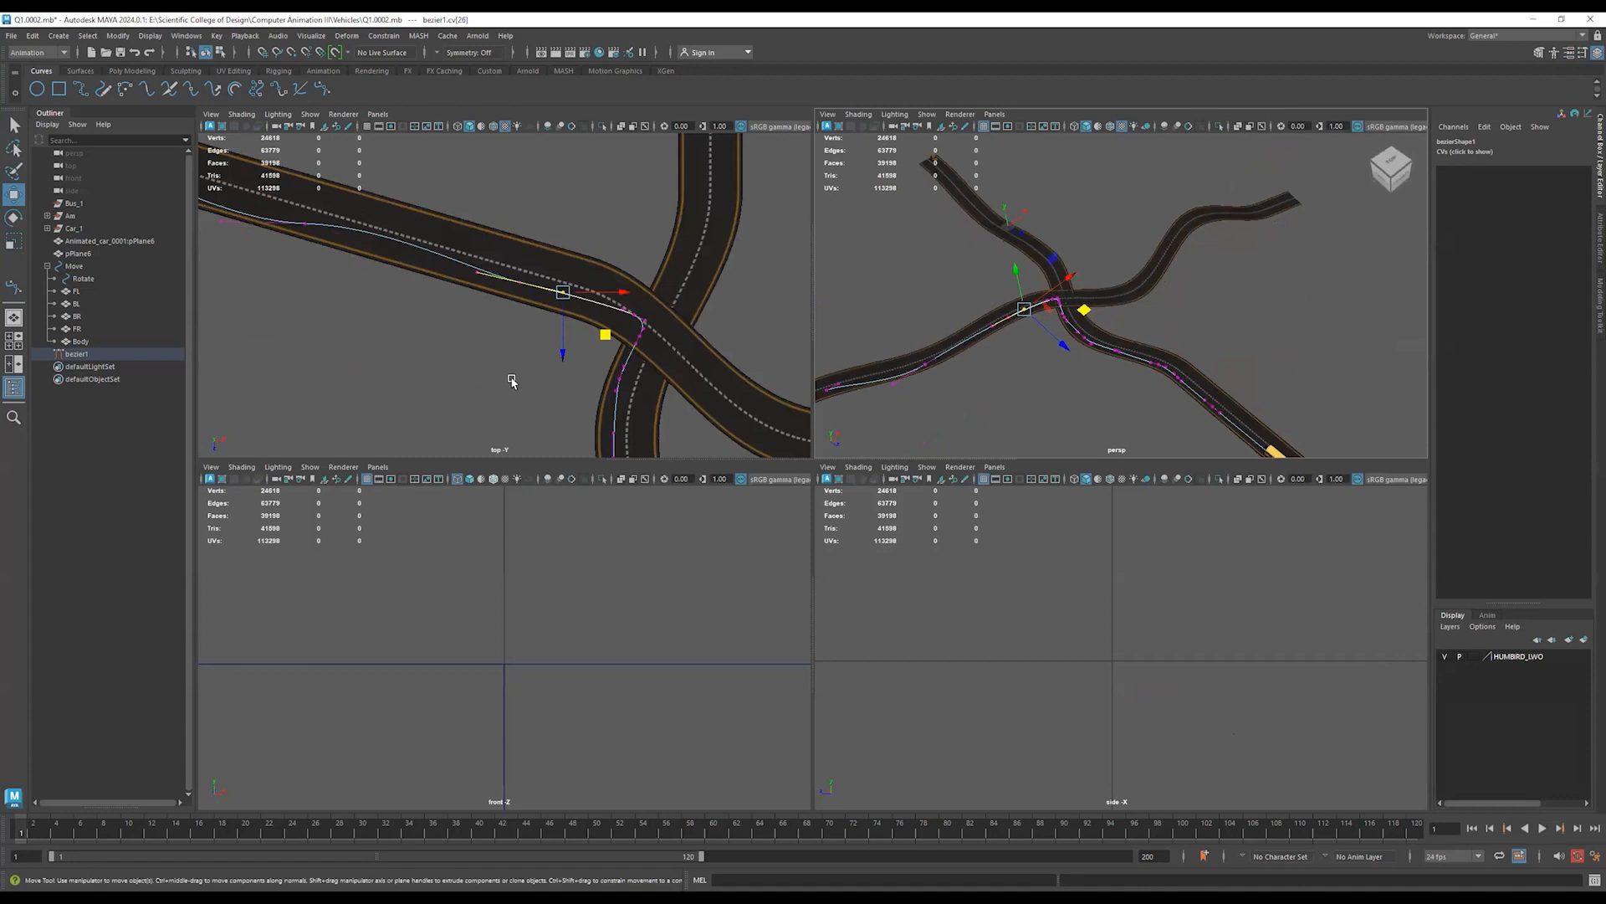
key("space")
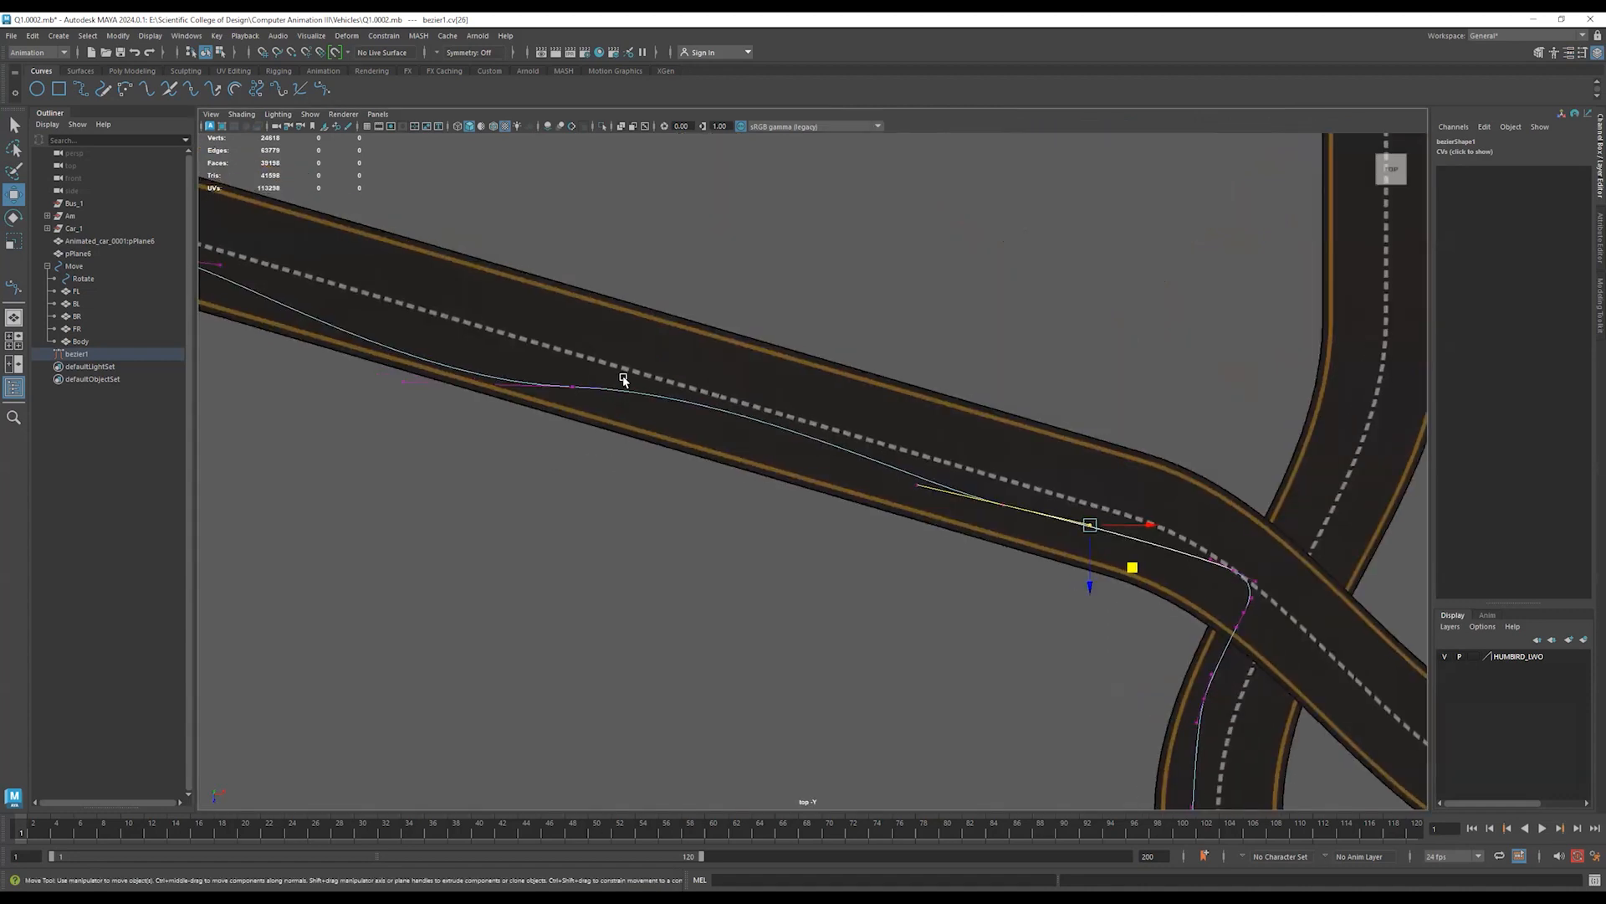
left_click(399, 381)
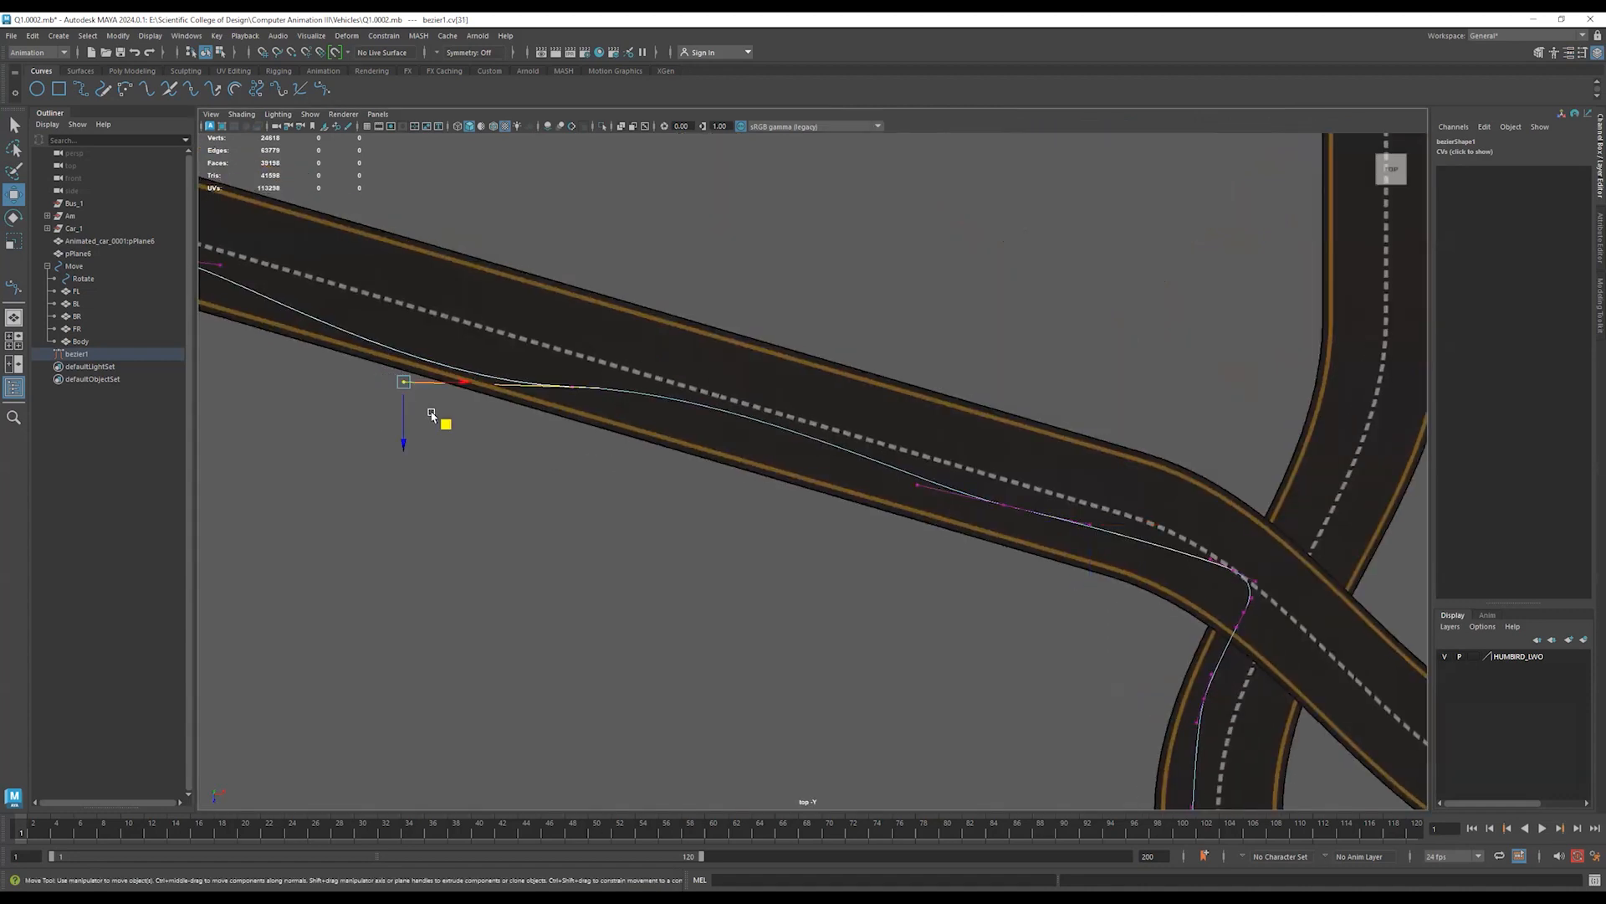
left_click_drag(446, 431, 453, 390)
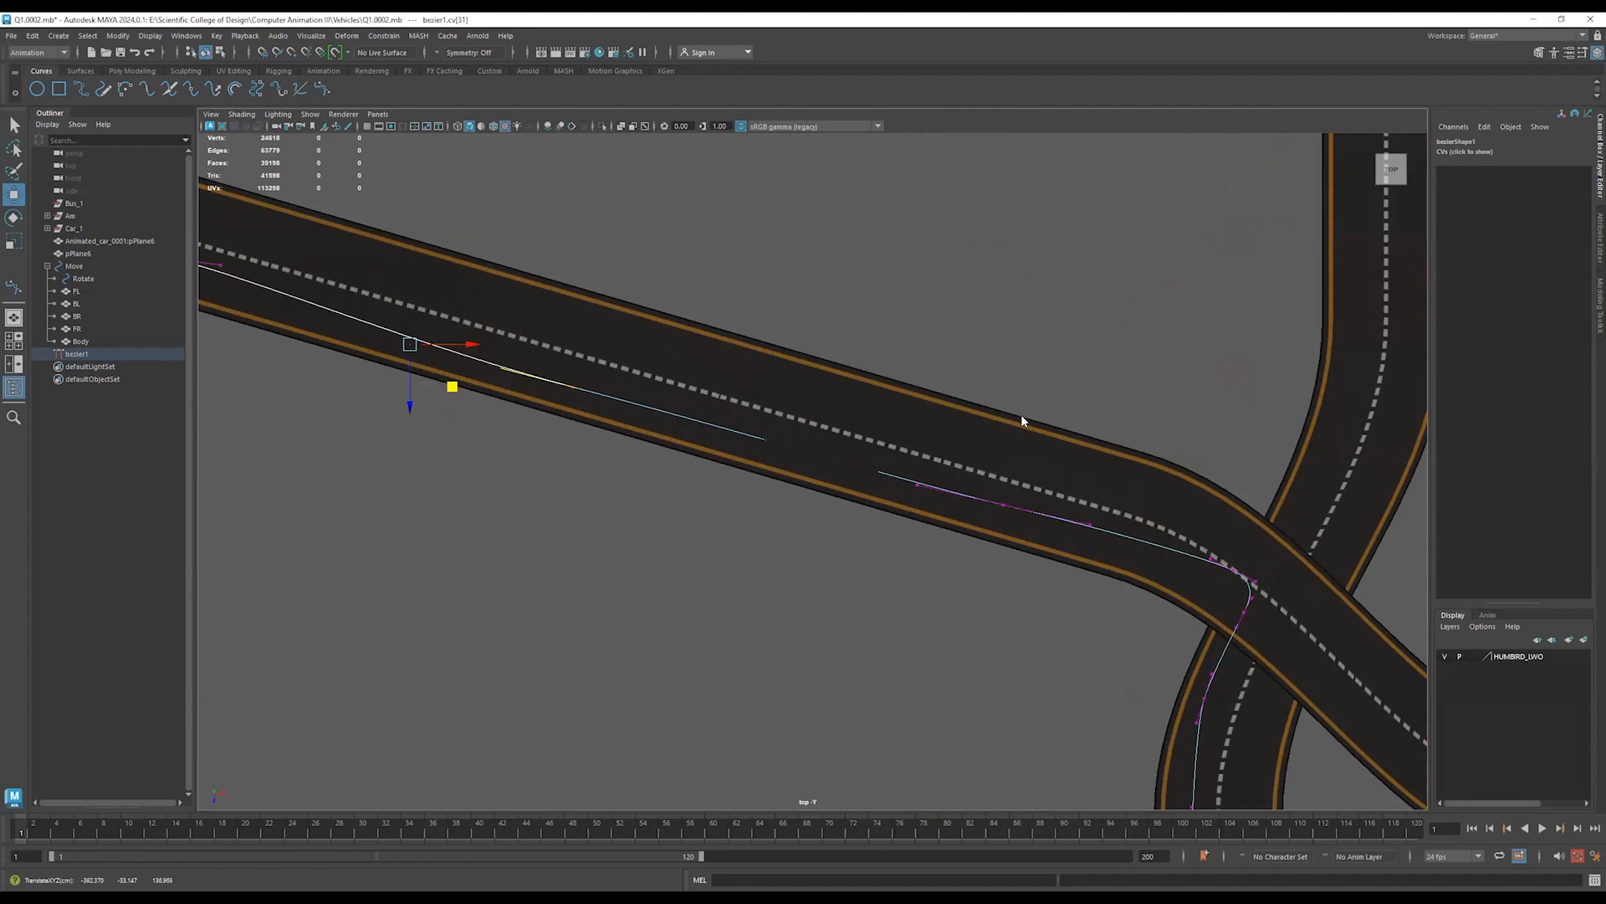
key("space")
key("space")
left_click_drag(801, 419, 816, 494, "alt")
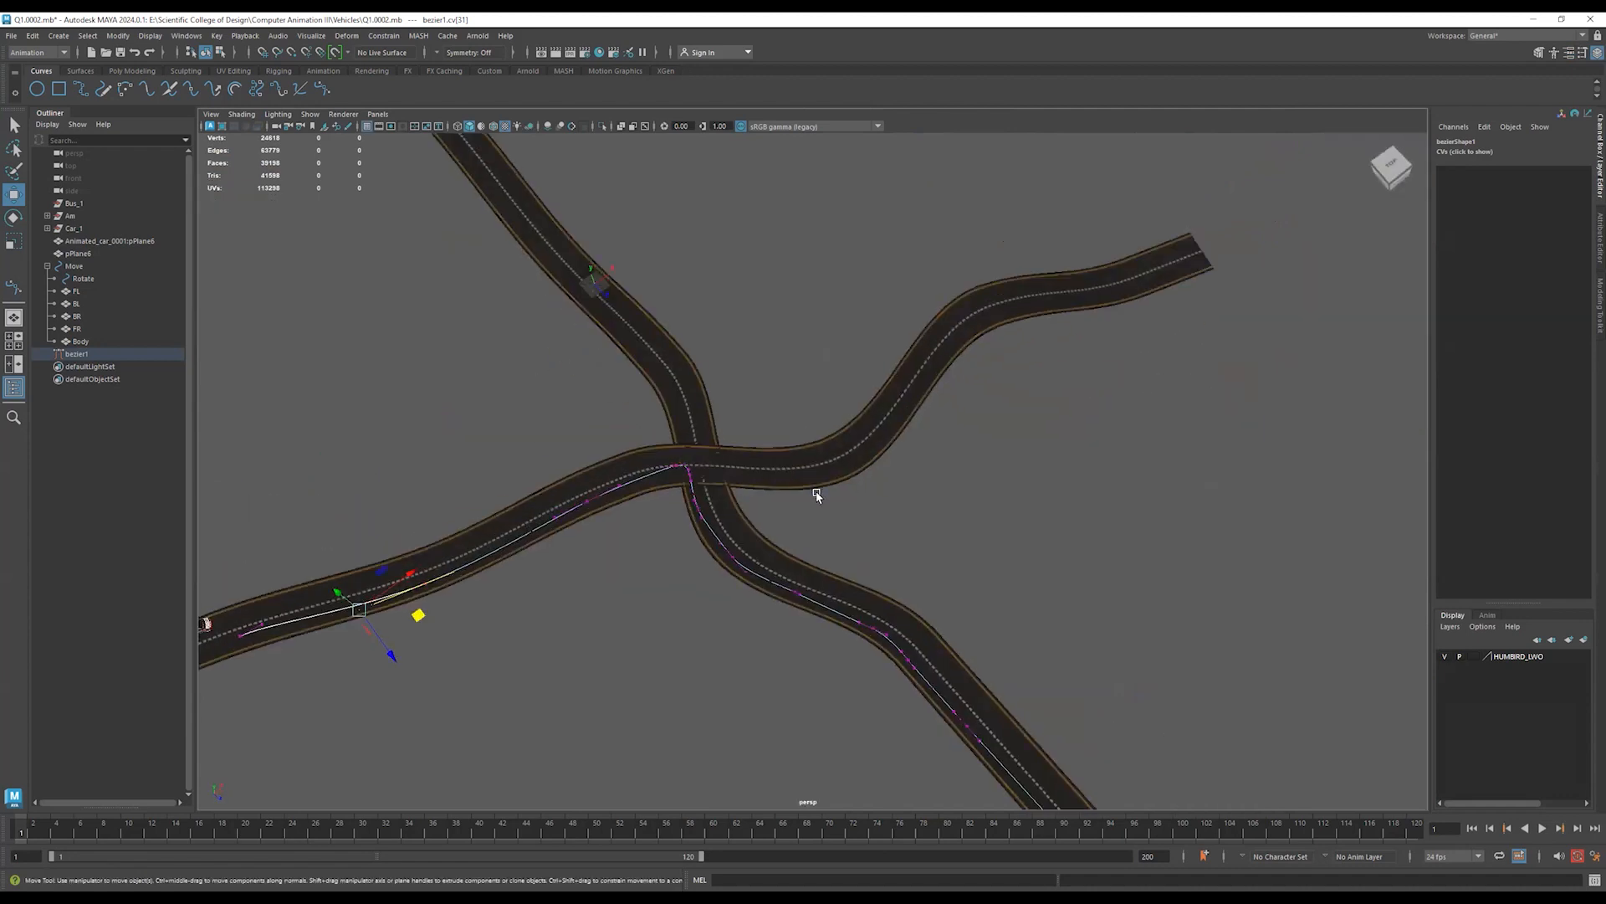
middle_click_drag(662, 532, 821, 470, "alt")
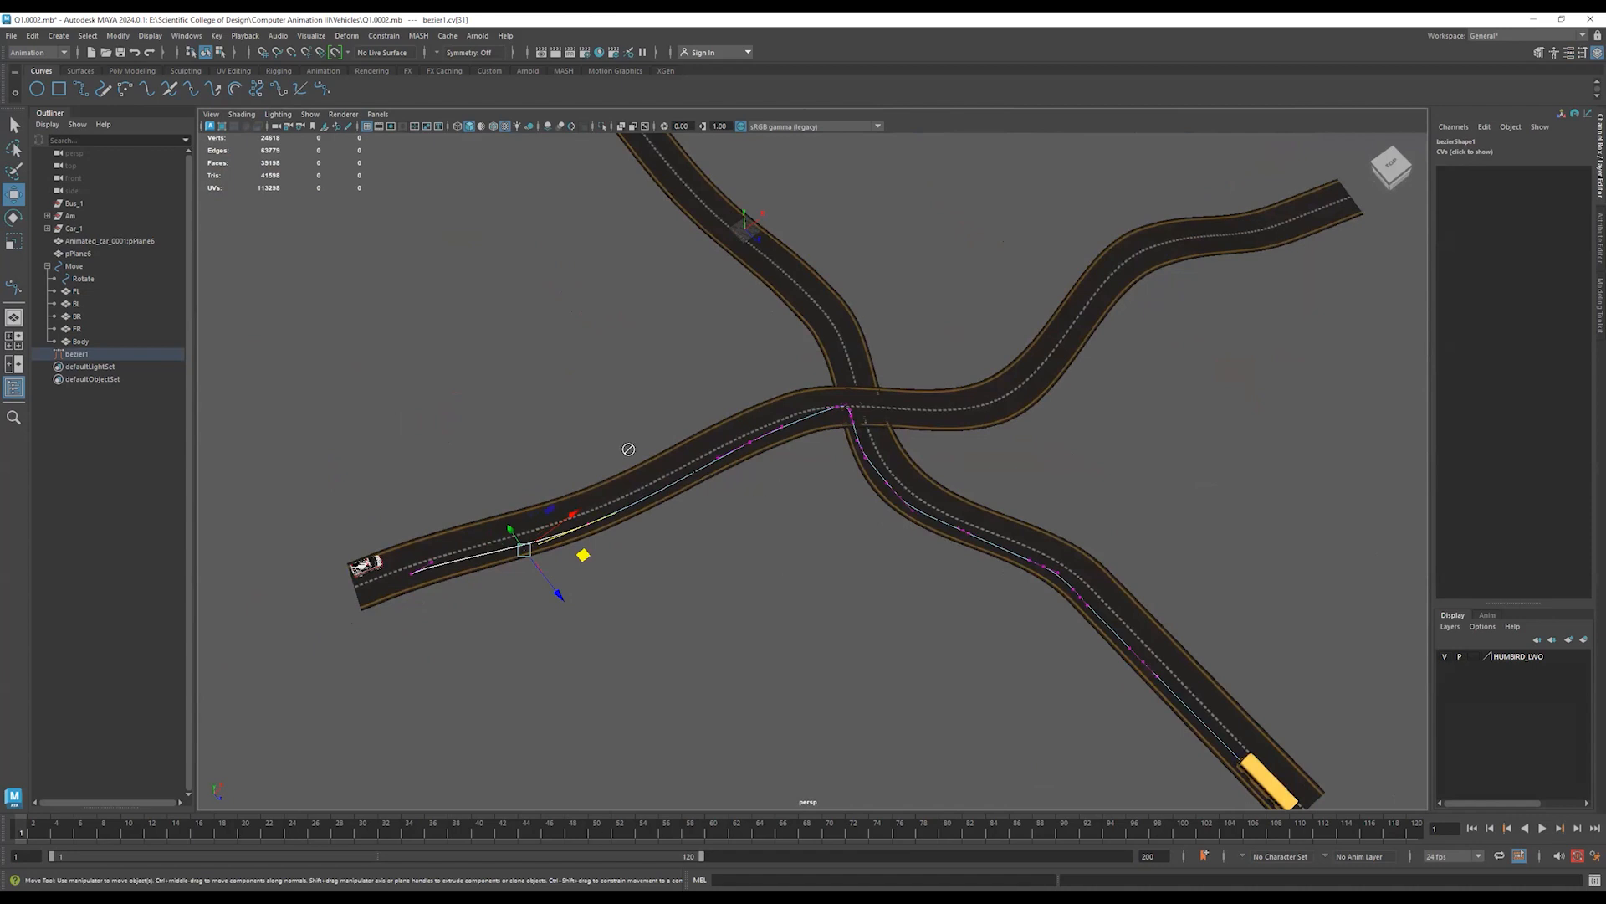
Widen the curve's turn at the crossing in the top view by repositioning the corner anchor and the anchor just before it on the bus road.
key("space")
key("space")
middle_click_drag(824, 416, 811, 411, "alt")
mouse_move(840, 414)
left_mouse_down()
mouse_move(783, 439)
mouse_move(851, 454)
mouse_move(844, 429)
left_mouse_up()
left_click(840, 486)
left_click(871, 529)
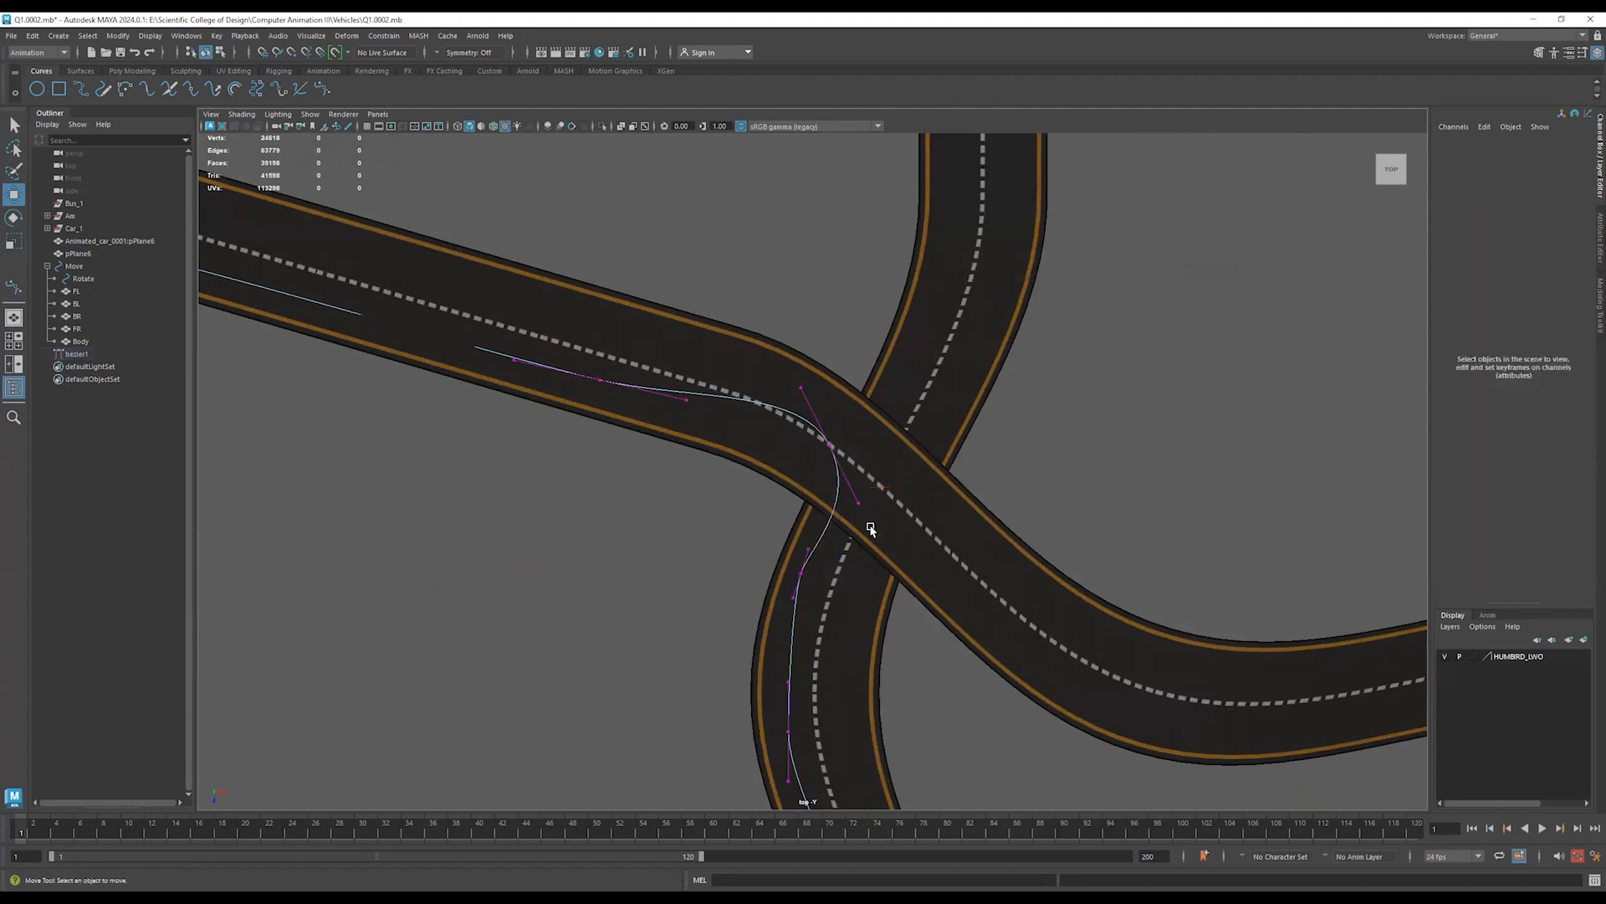
left_click_drag(883, 417, 905, 473)
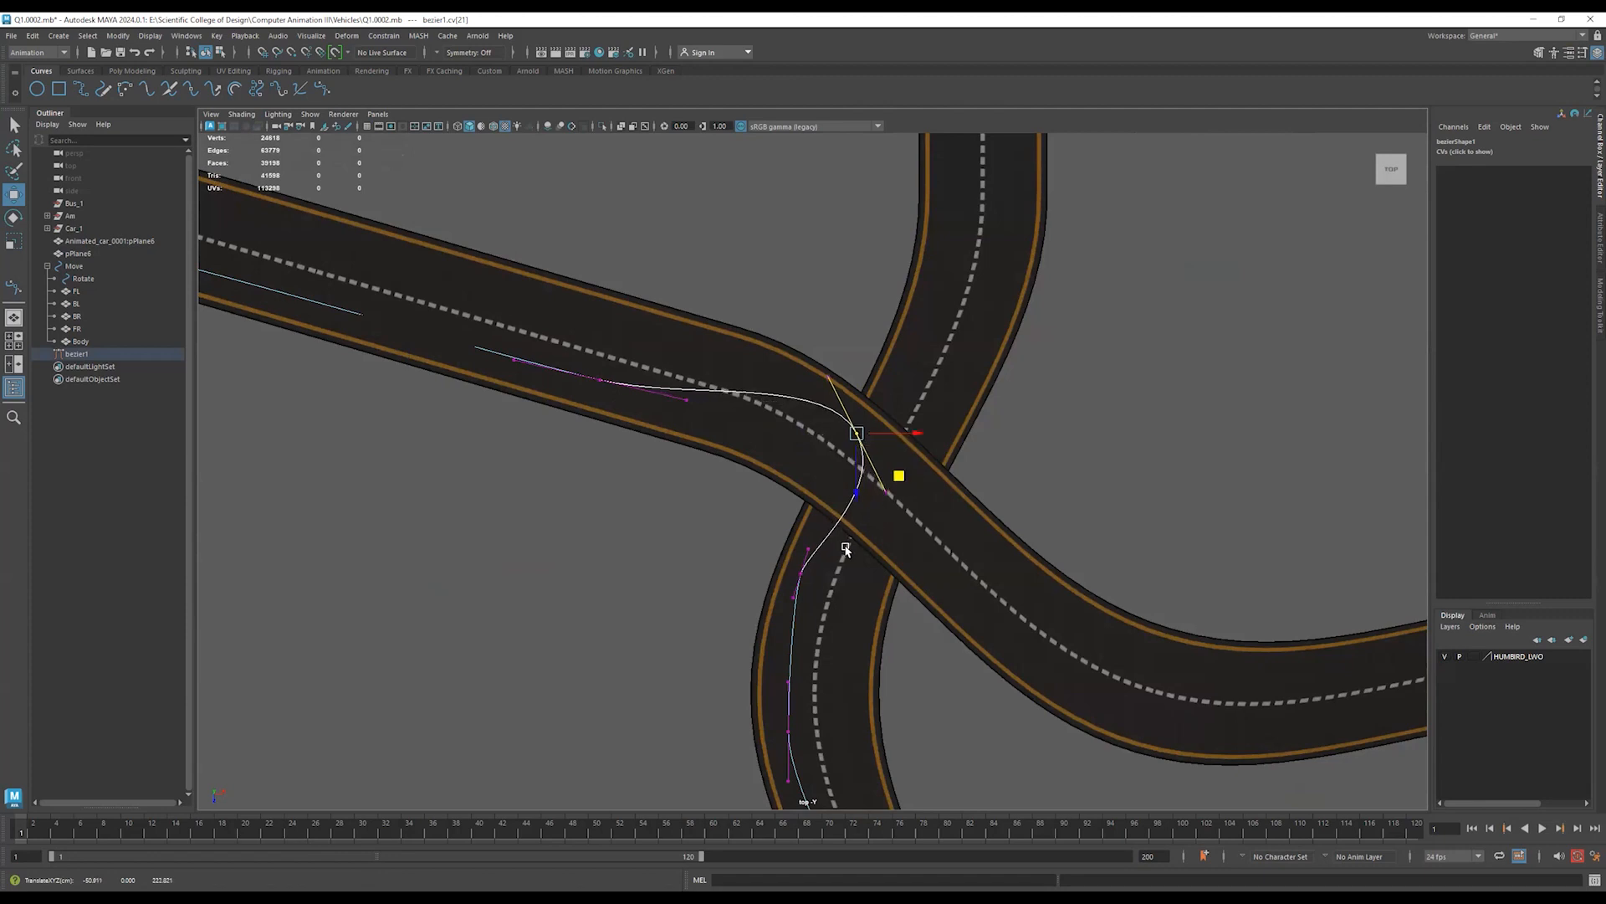
left_click_drag(786, 562, 859, 620)
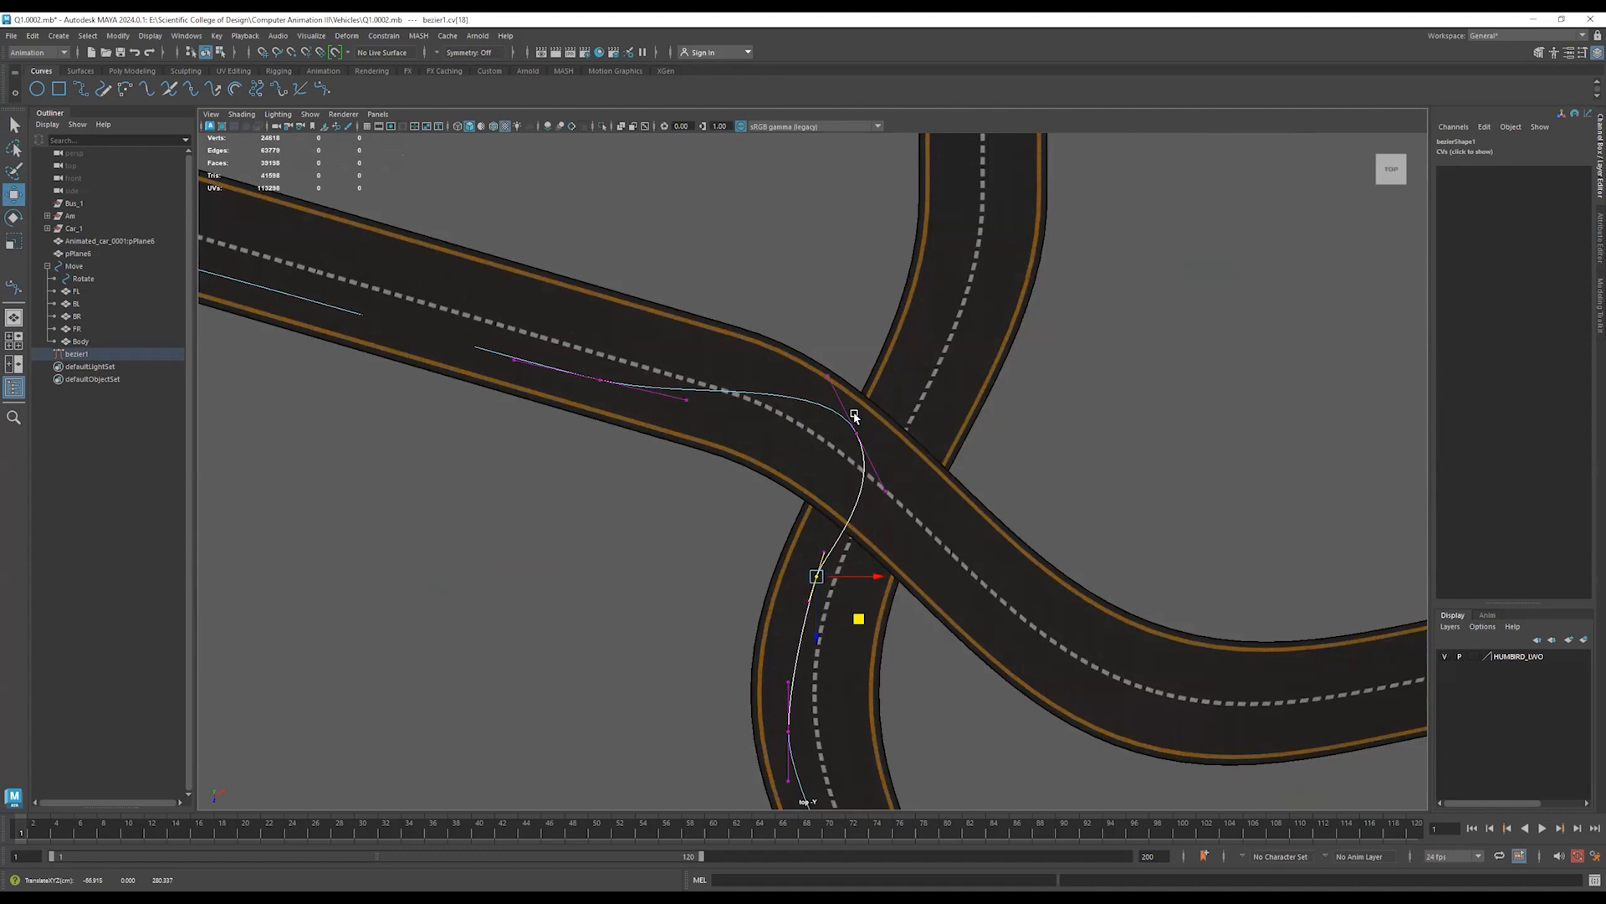
left_click_drag(870, 421, 892, 484)
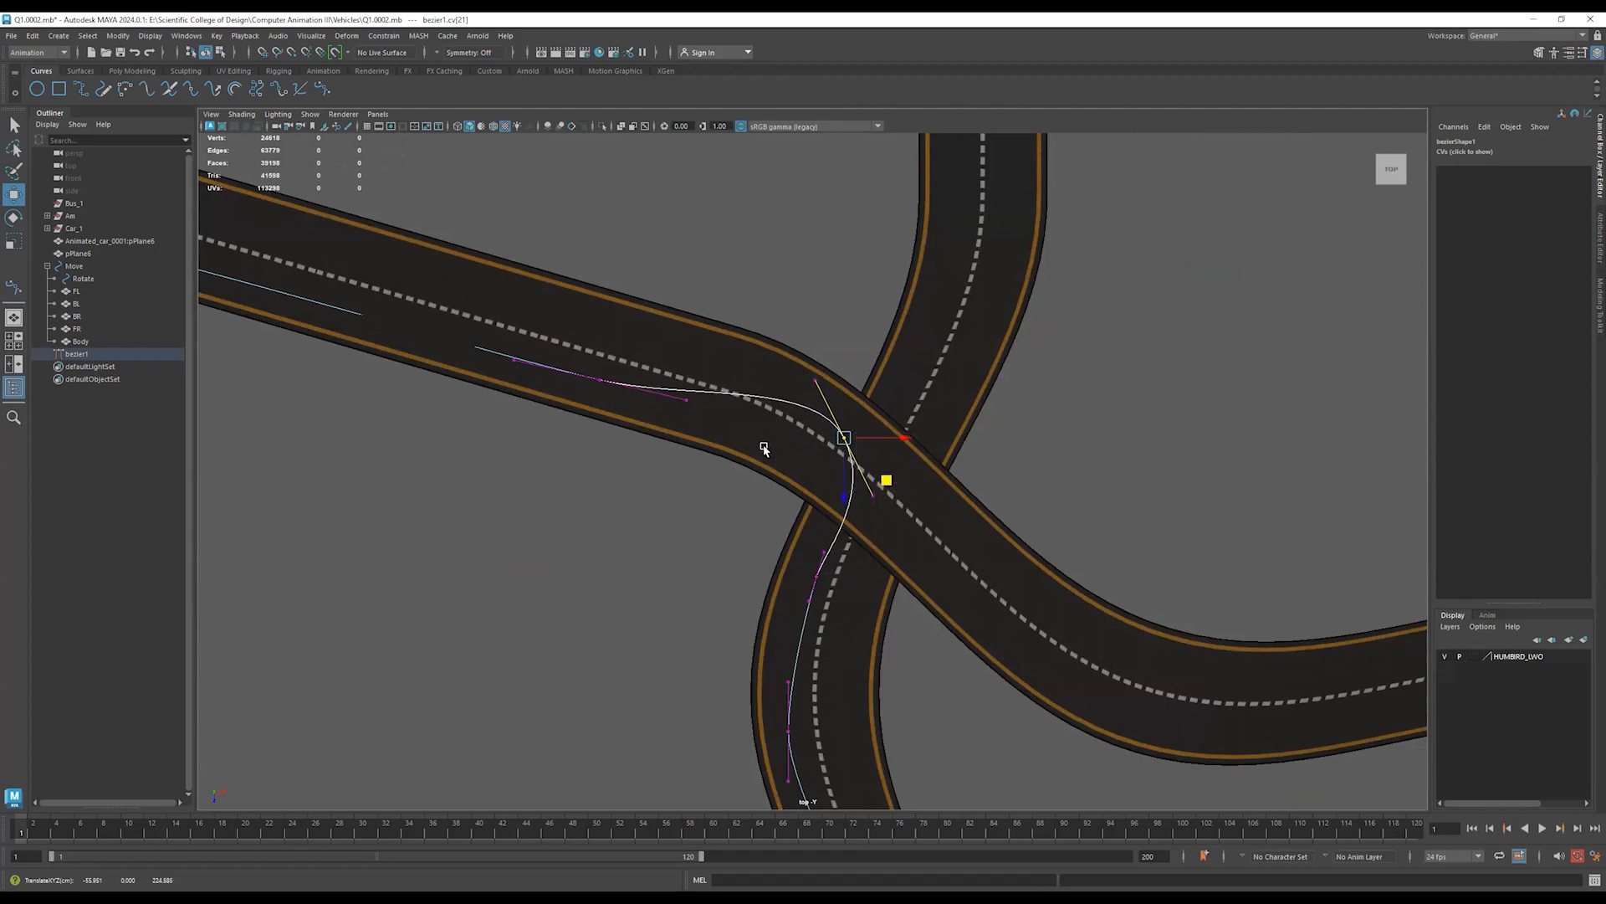
Check the whole path from the bus to the crossing, first in the top view and then in perspective.
right_click_drag(971, 610, 491, 631, "alt")
right_click_drag(1188, 628, 535, 640, "alt")
middle_click_drag(932, 653, 808, 310, "alt")
right_click_drag(926, 563, 792, 638, "alt")
middle_click_drag(846, 646, 825, 562, "alt")
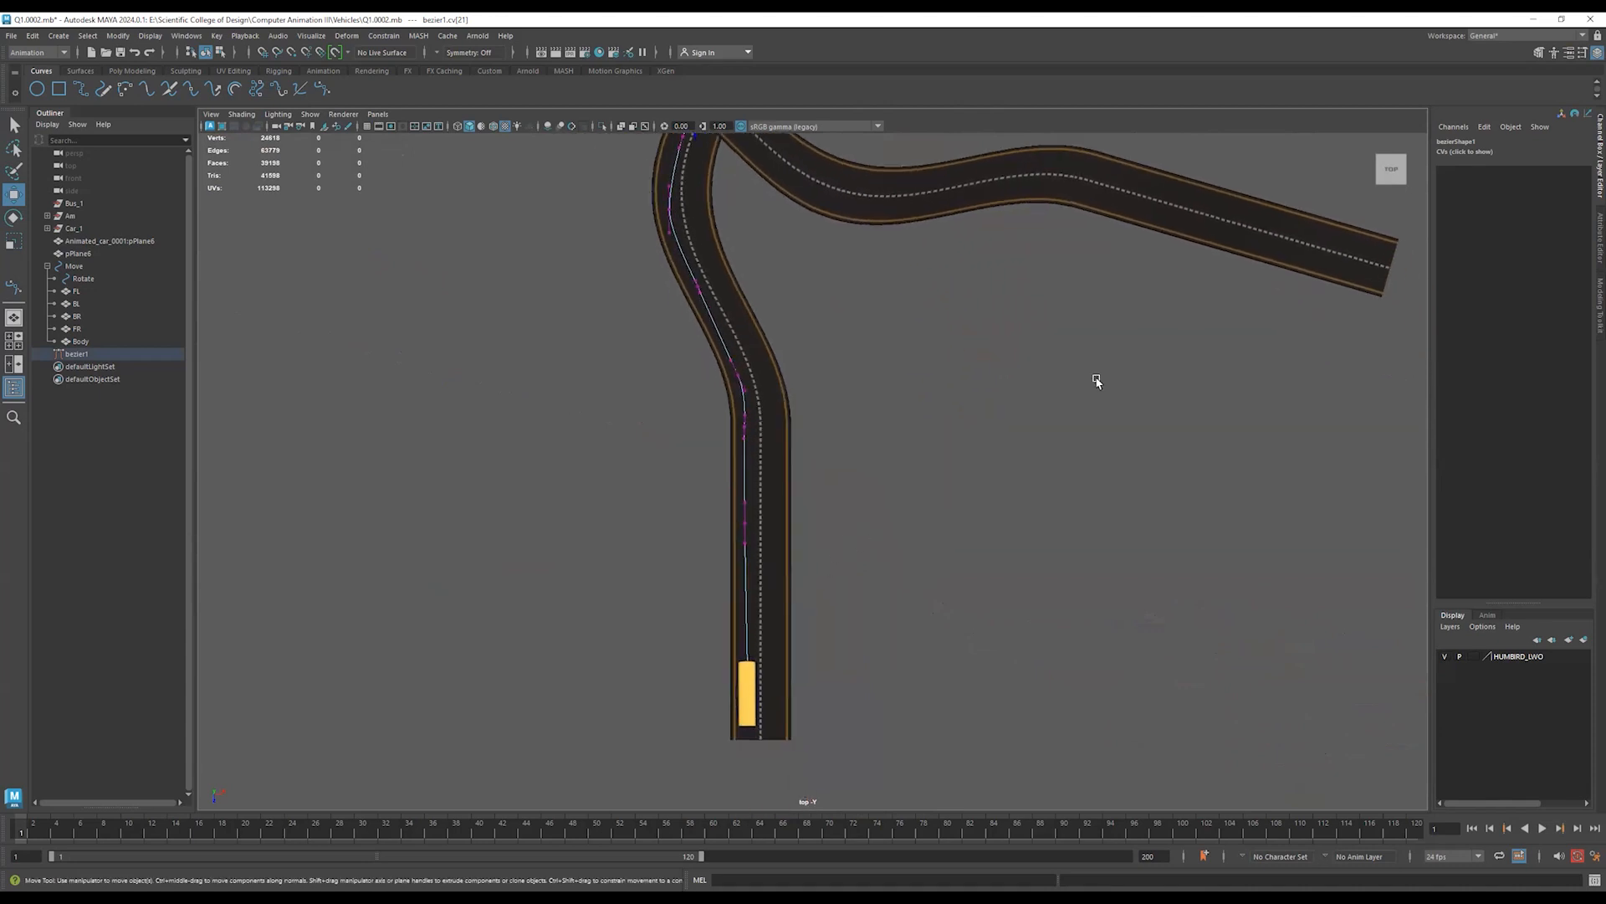
left_click_drag(770, 530, 789, 603, "alt")
right_click_drag(789, 602, 879, 577, "alt")
middle_click_drag(879, 577, 629, 529, "alt")
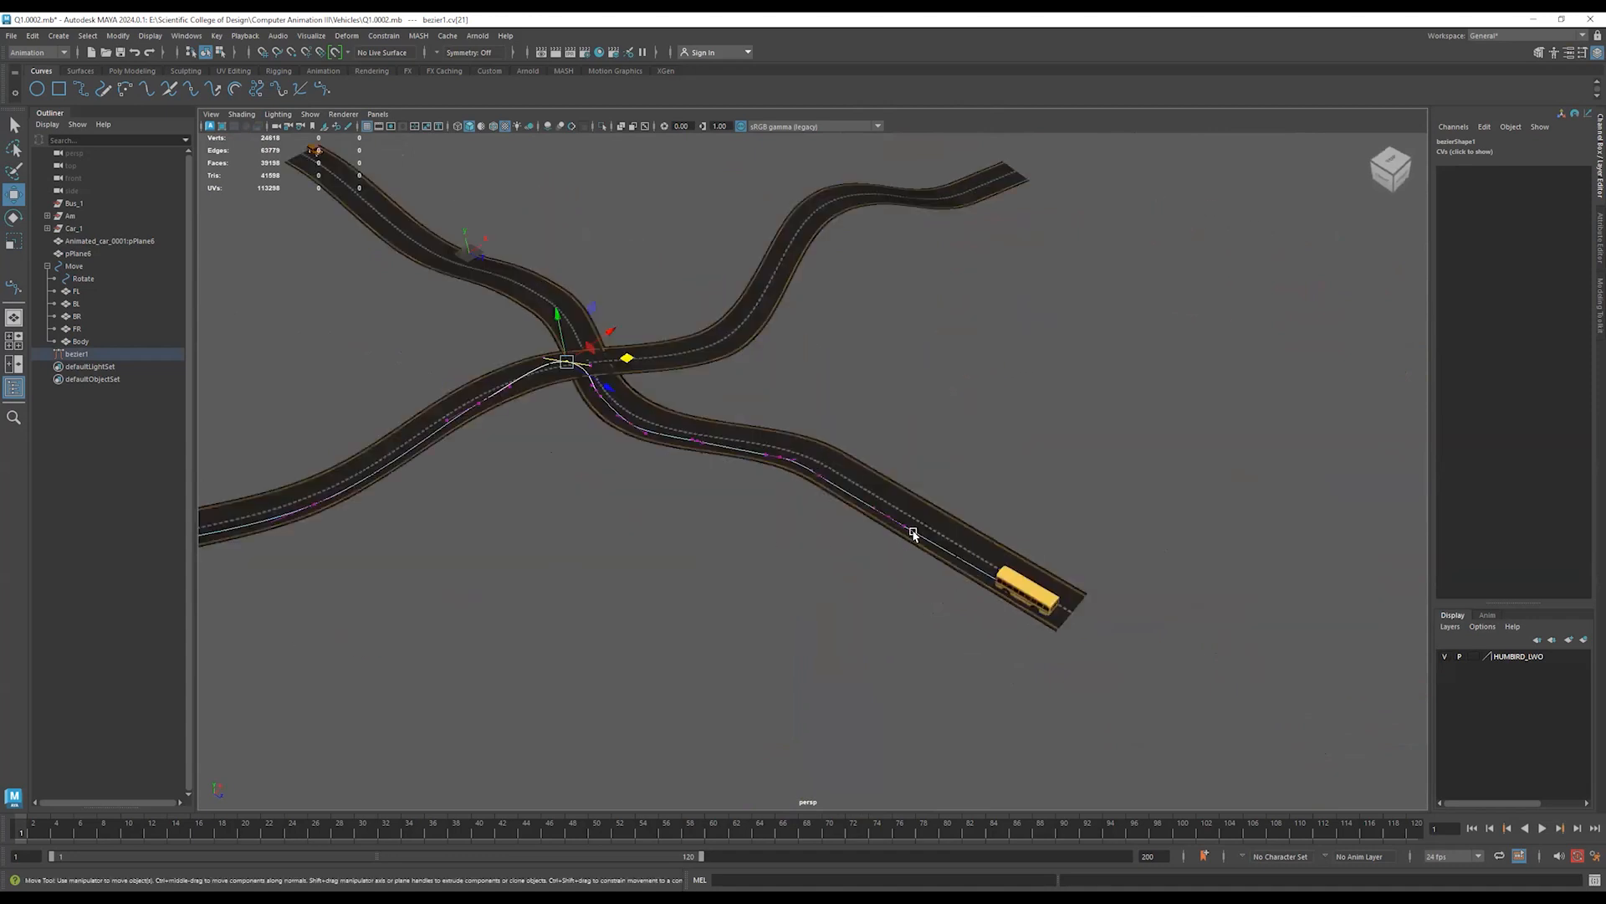
Return to object selection, deselect the roads, and display the scene in wireframe with the curve's control vertices shown.
right_click_drag(516, 530, 586, 494)
left_click_drag(645, 531, 690, 524, "alt")
left_click(691, 524)
left_click(656, 474)
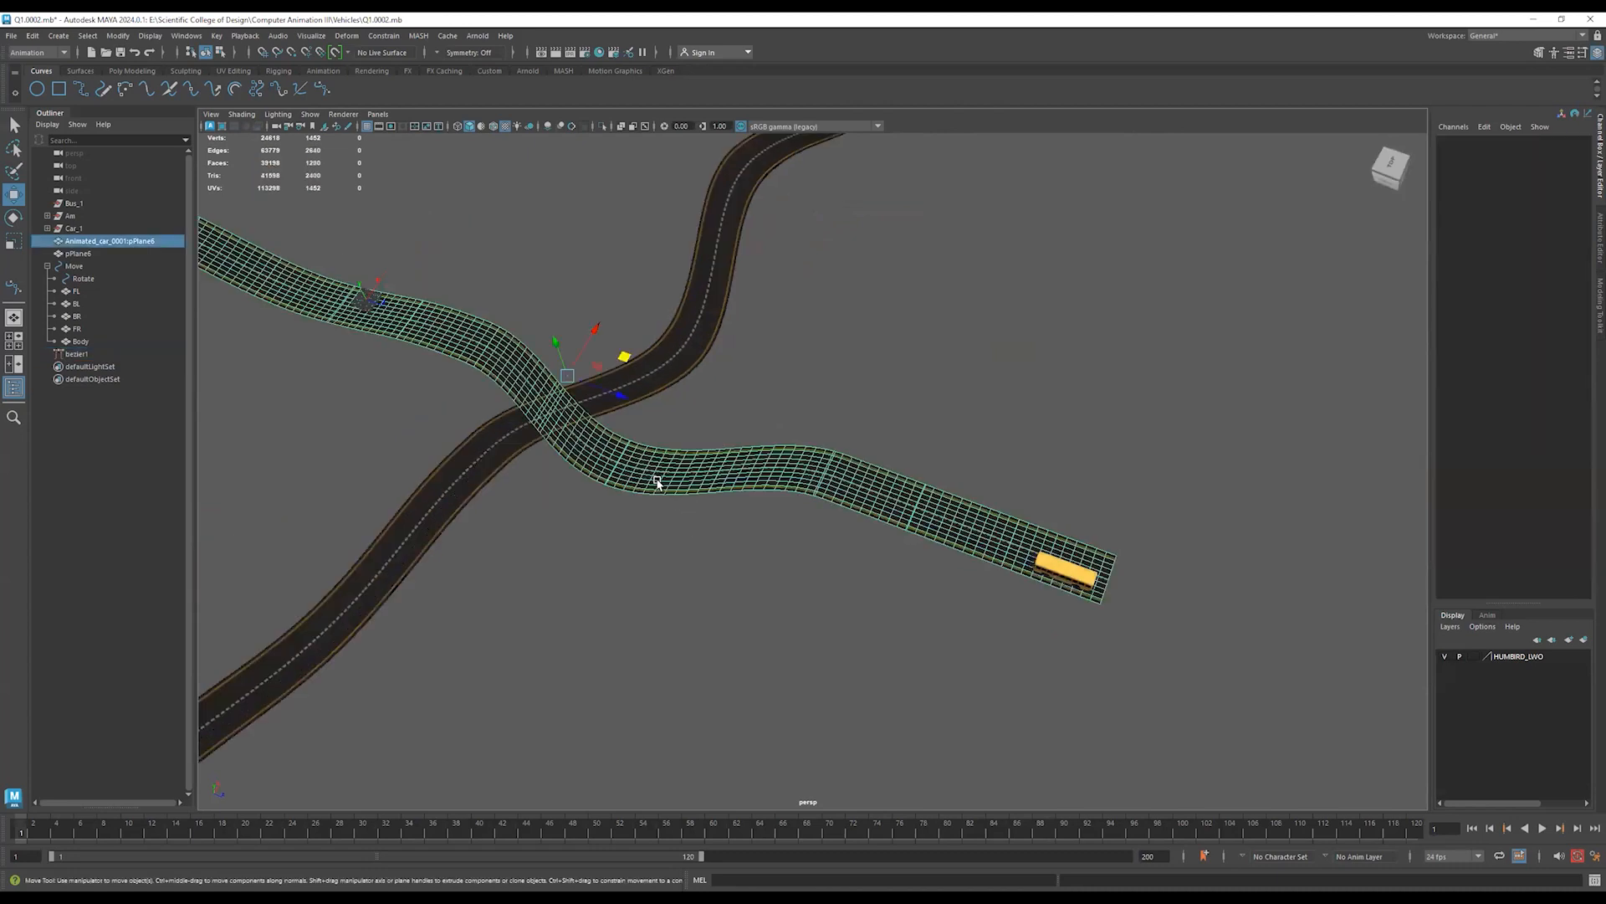
left_click(491, 452)
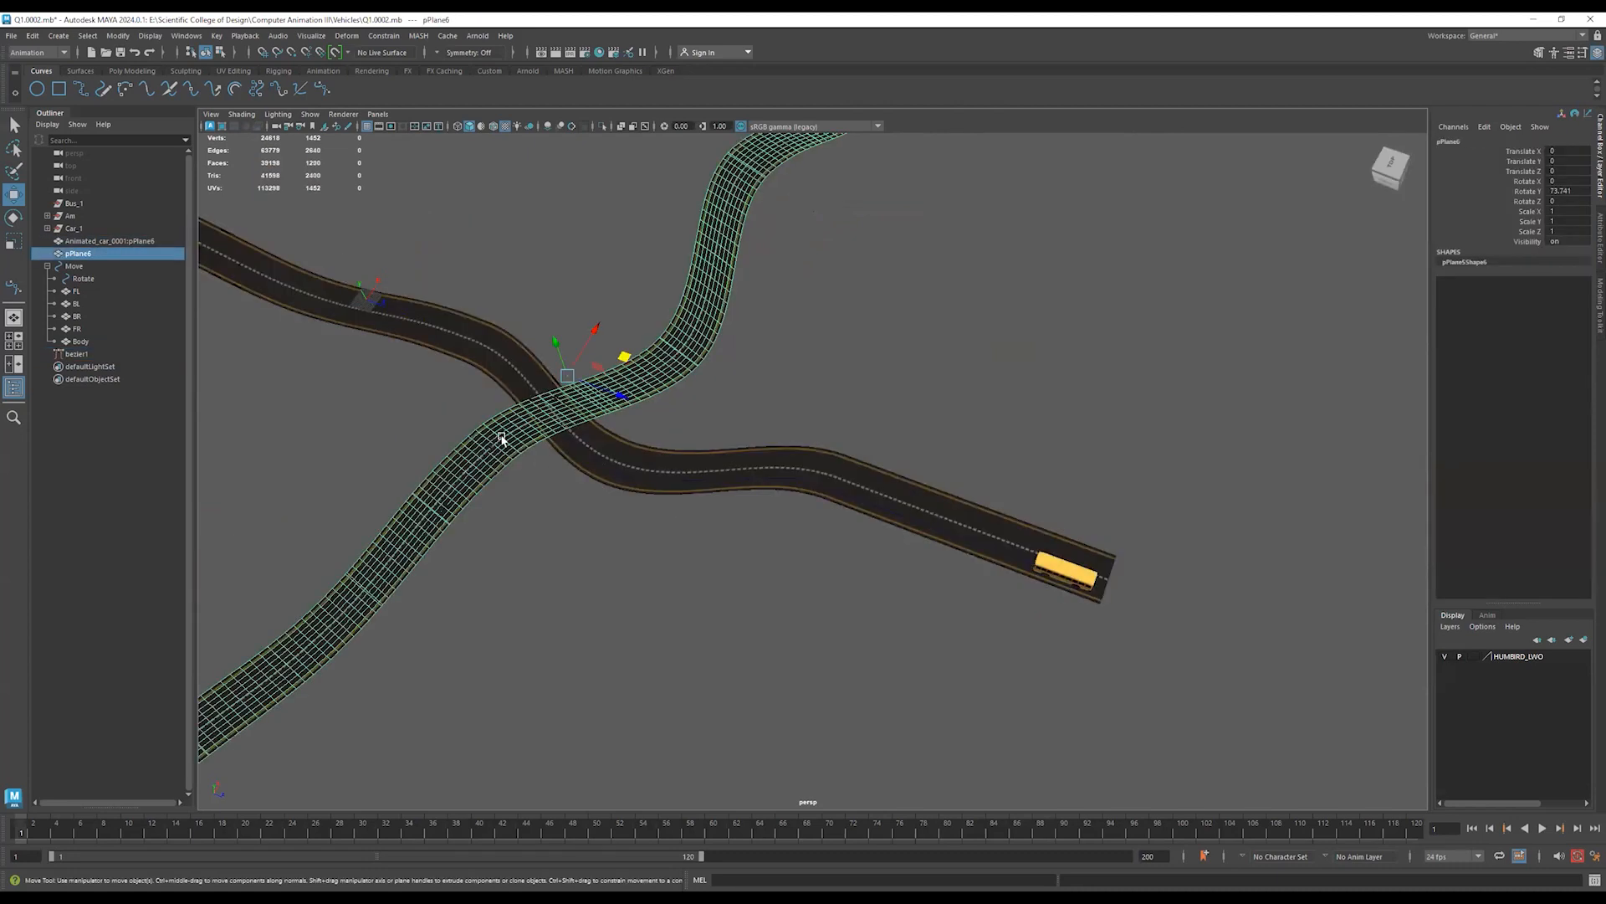
left_click(503, 433)
left_click_drag(578, 498, 452, 453, "alt")
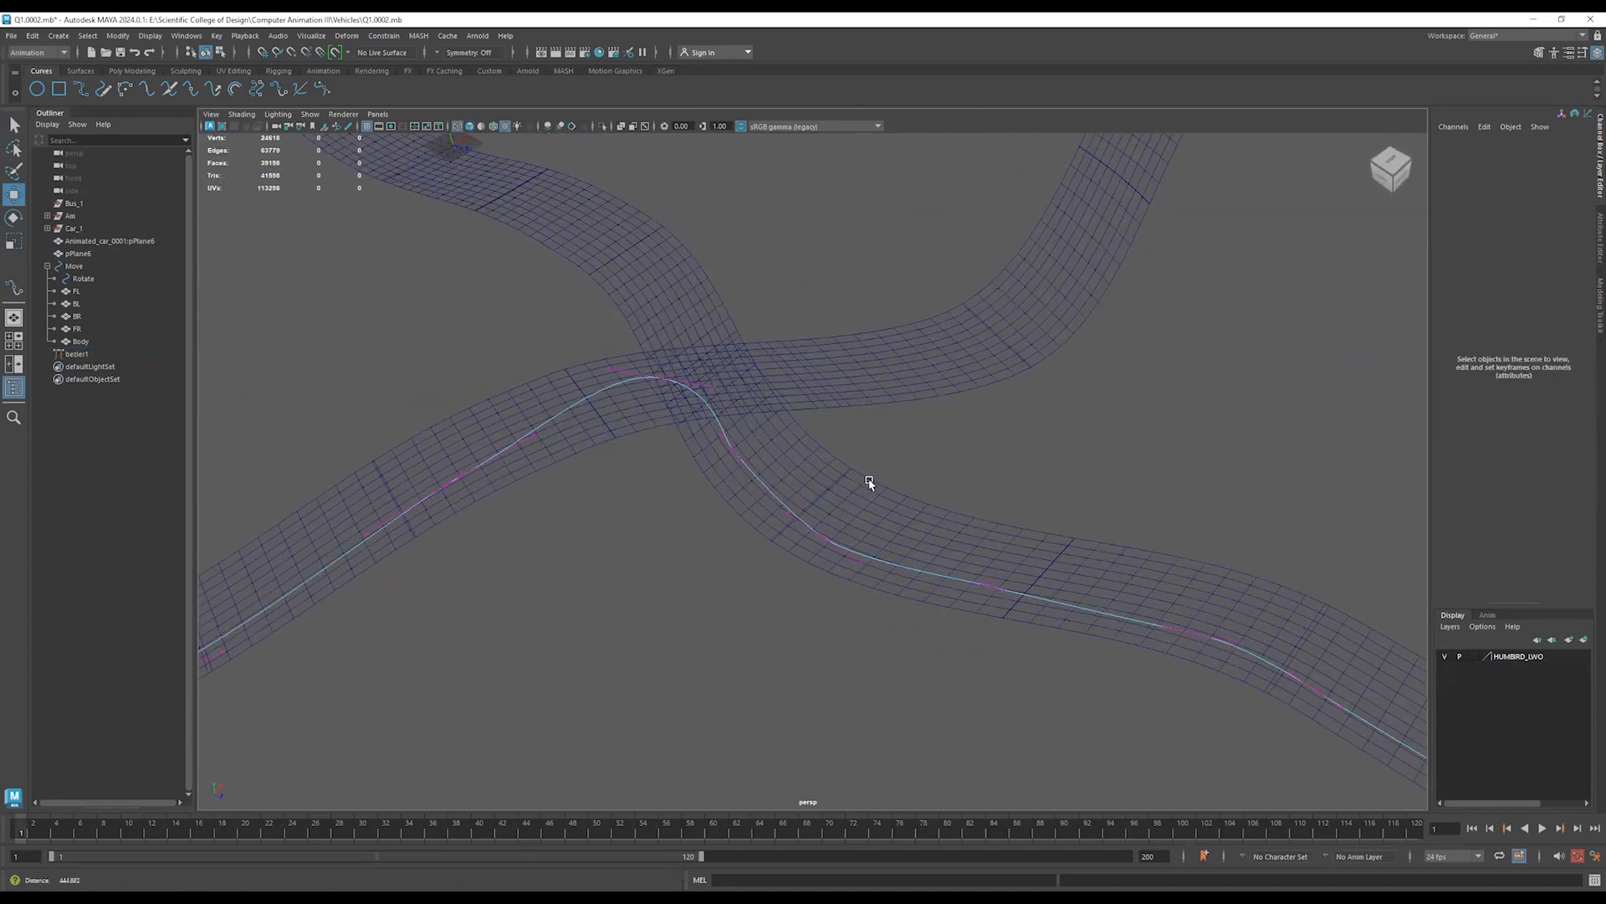
scroll(886, 510, "up", 3)
scroll(925, 545, "down", 5)
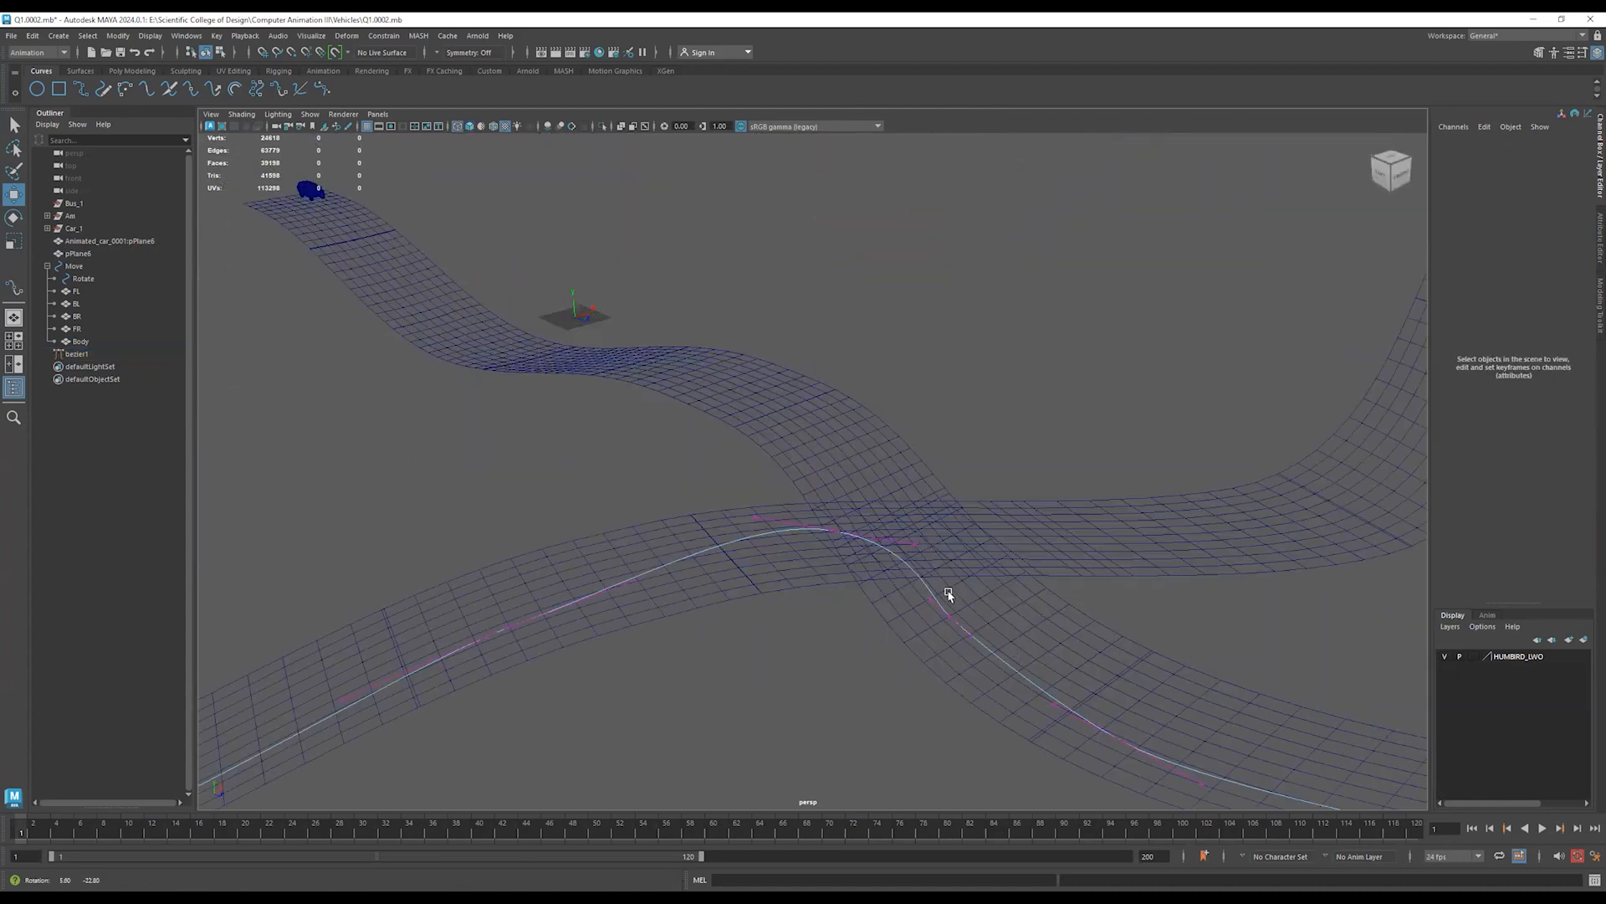
scroll(861, 502, "up", 2)
Try deleting the curve anchor on the bus road just before the crossing, and undo the deletion.
left_click(837, 496)
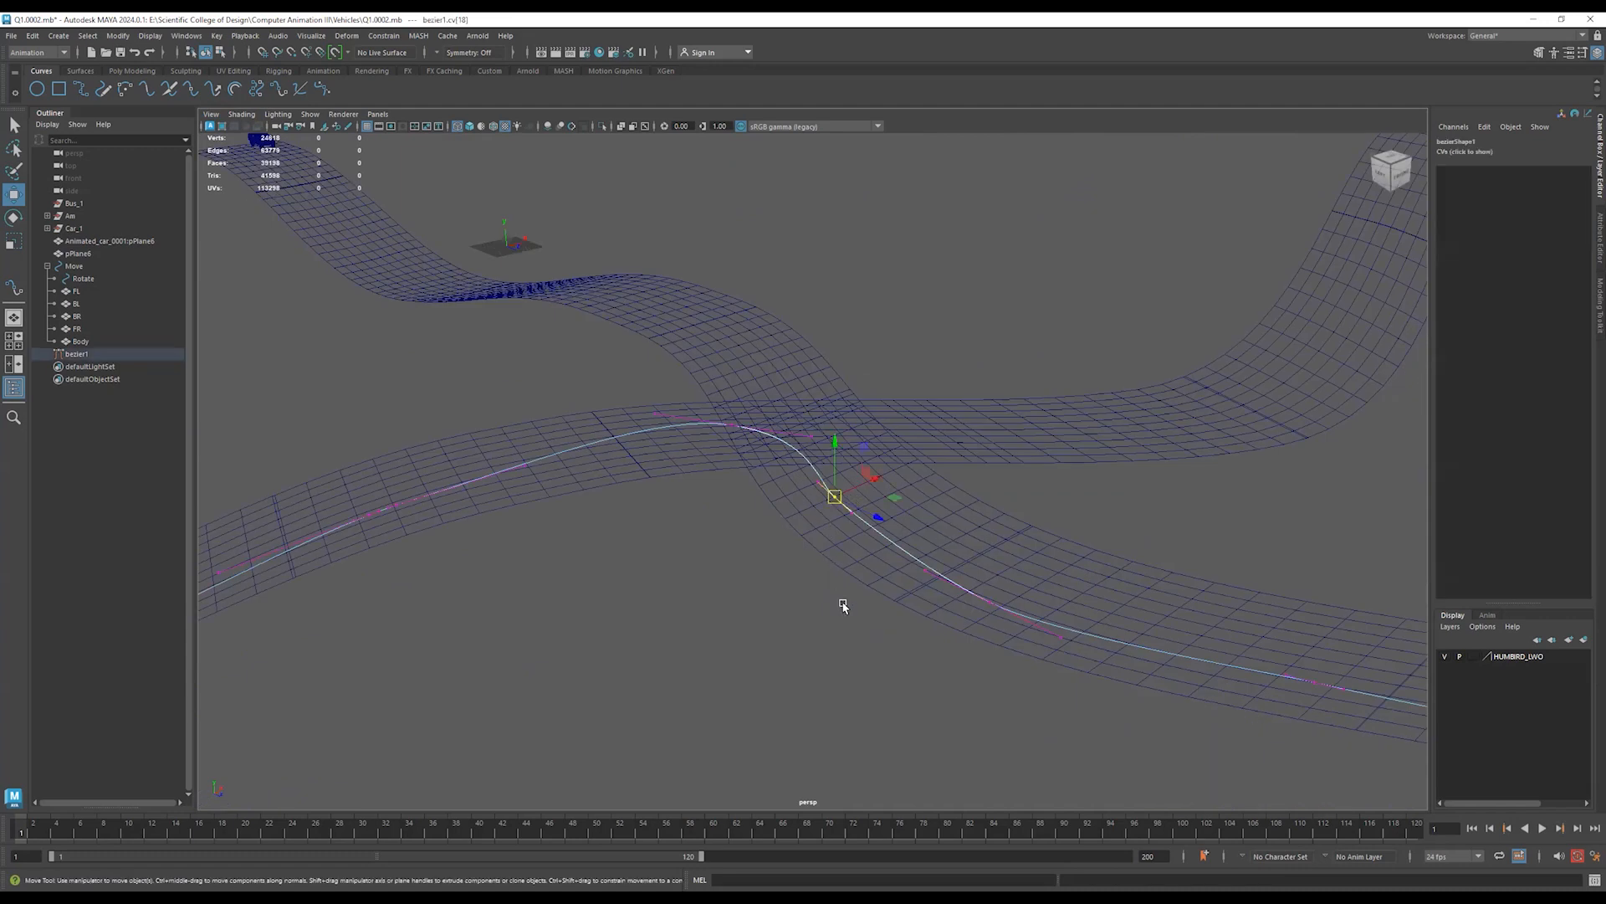
key("Delete")
key("ctrl+z")
scroll(626, 459, "down", 1)
middle_click_drag(649, 470, 784, 505, "alt")
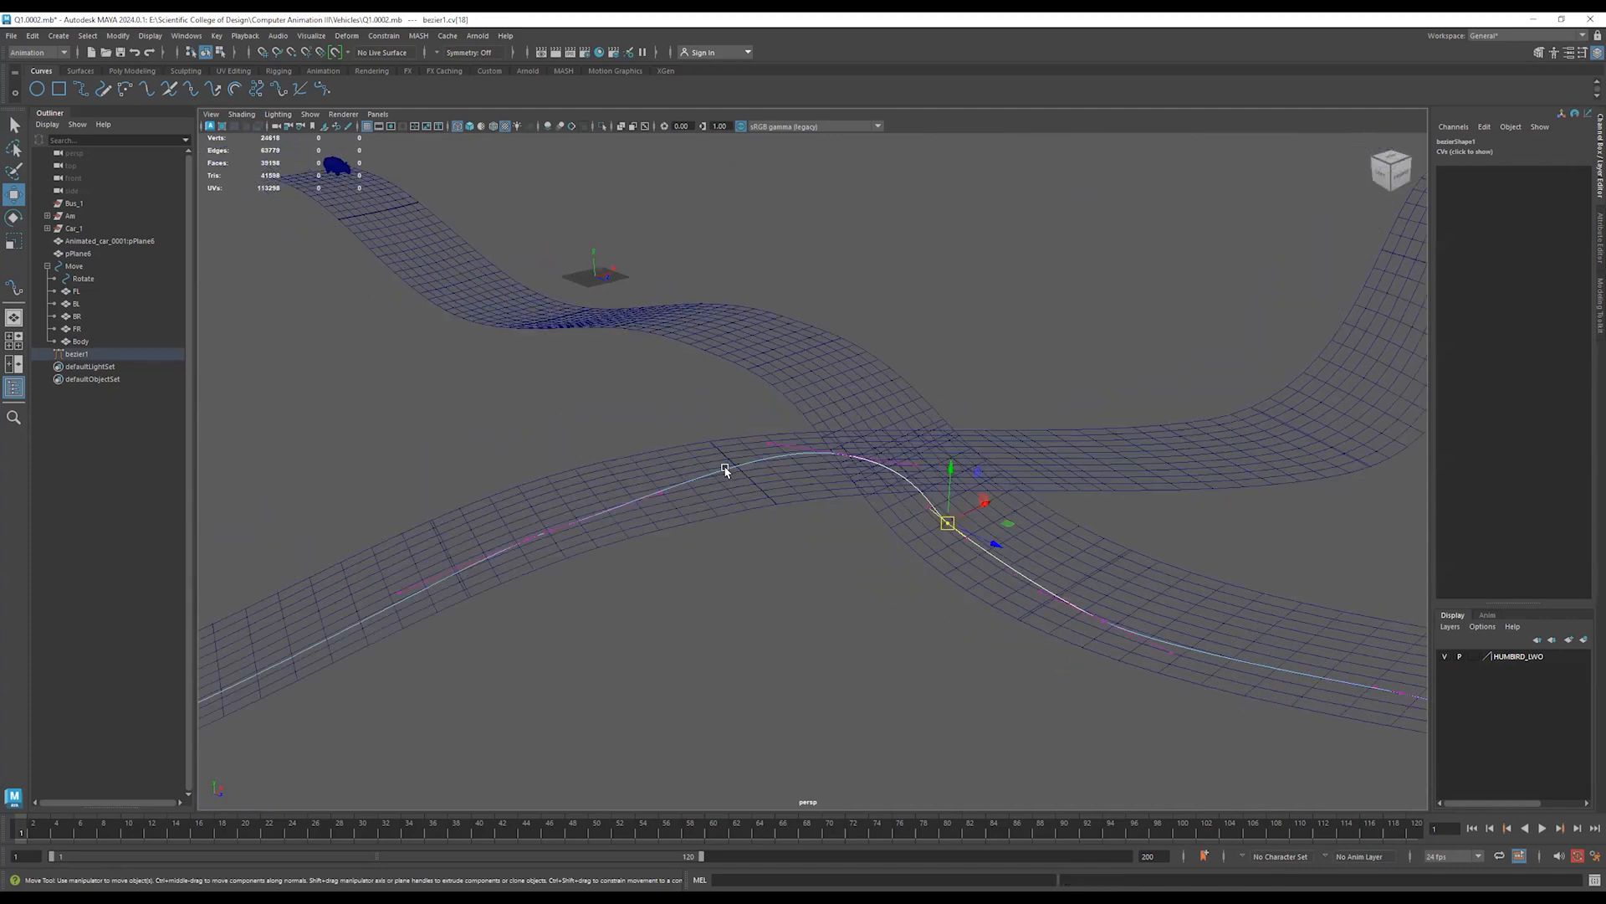
Insert an extra anchor into the Bezier curve on the ambulance road beyond the crossing, and display its control vertices.
mouse_move(725, 468)
right_mouse_down()
mouse_move(718, 435)
mouse_move(699, 460)
right_mouse_up()
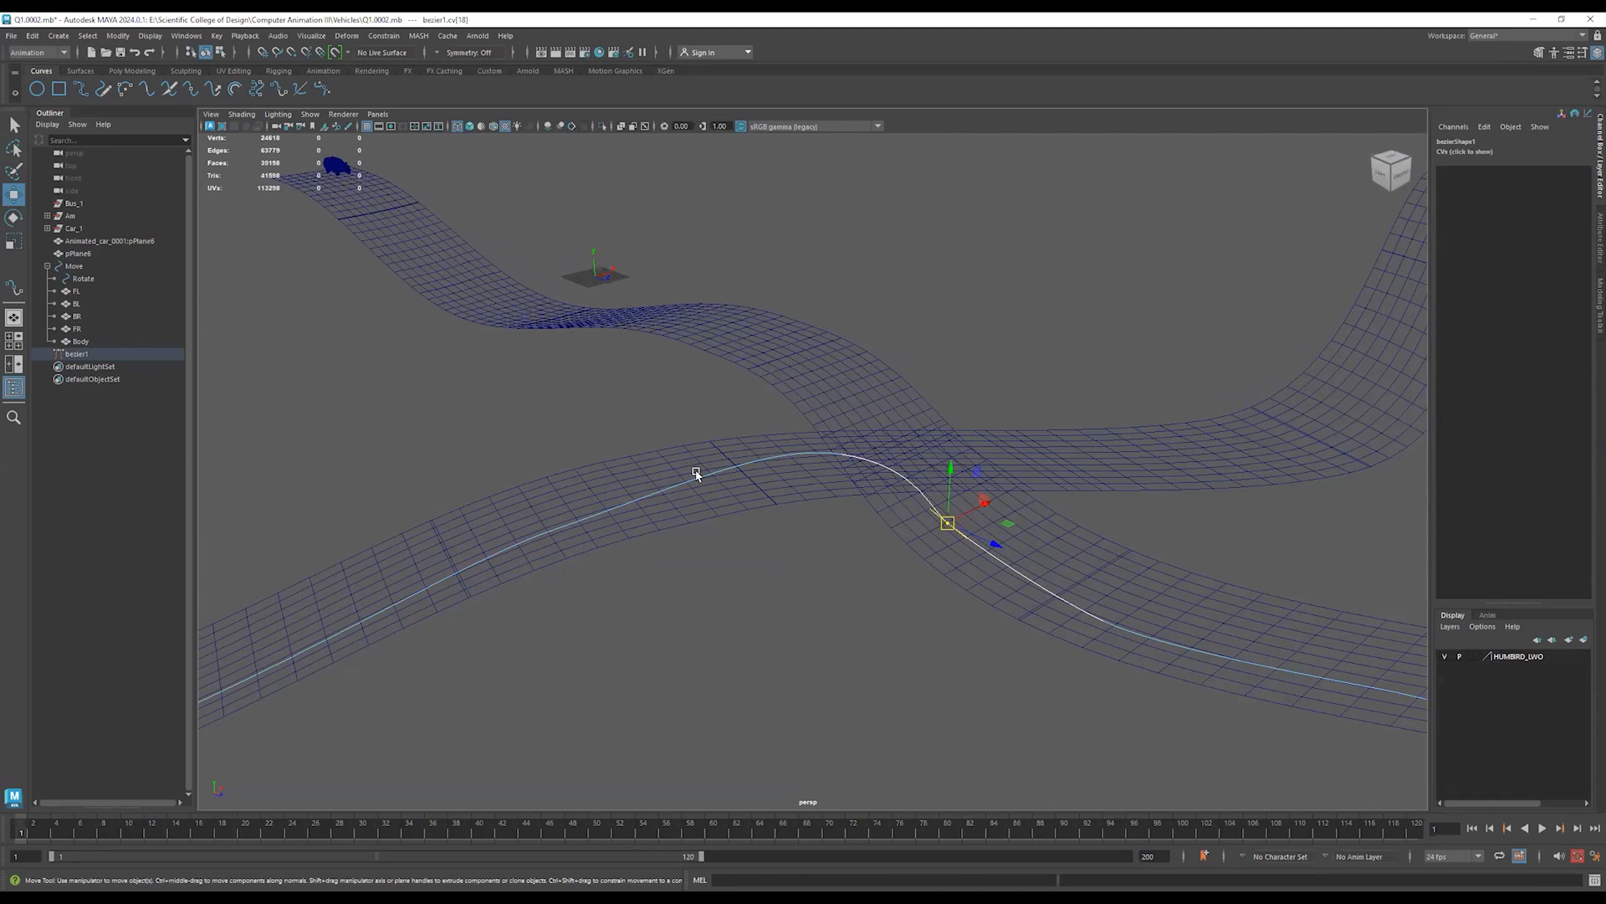
mouse_move(696, 474)
left_mouse_down()
mouse_move(736, 448)
mouse_move(456, 563)
mouse_move(778, 451)
mouse_move(650, 497)
mouse_move(692, 449)
mouse_move(685, 462)
left_mouse_up()
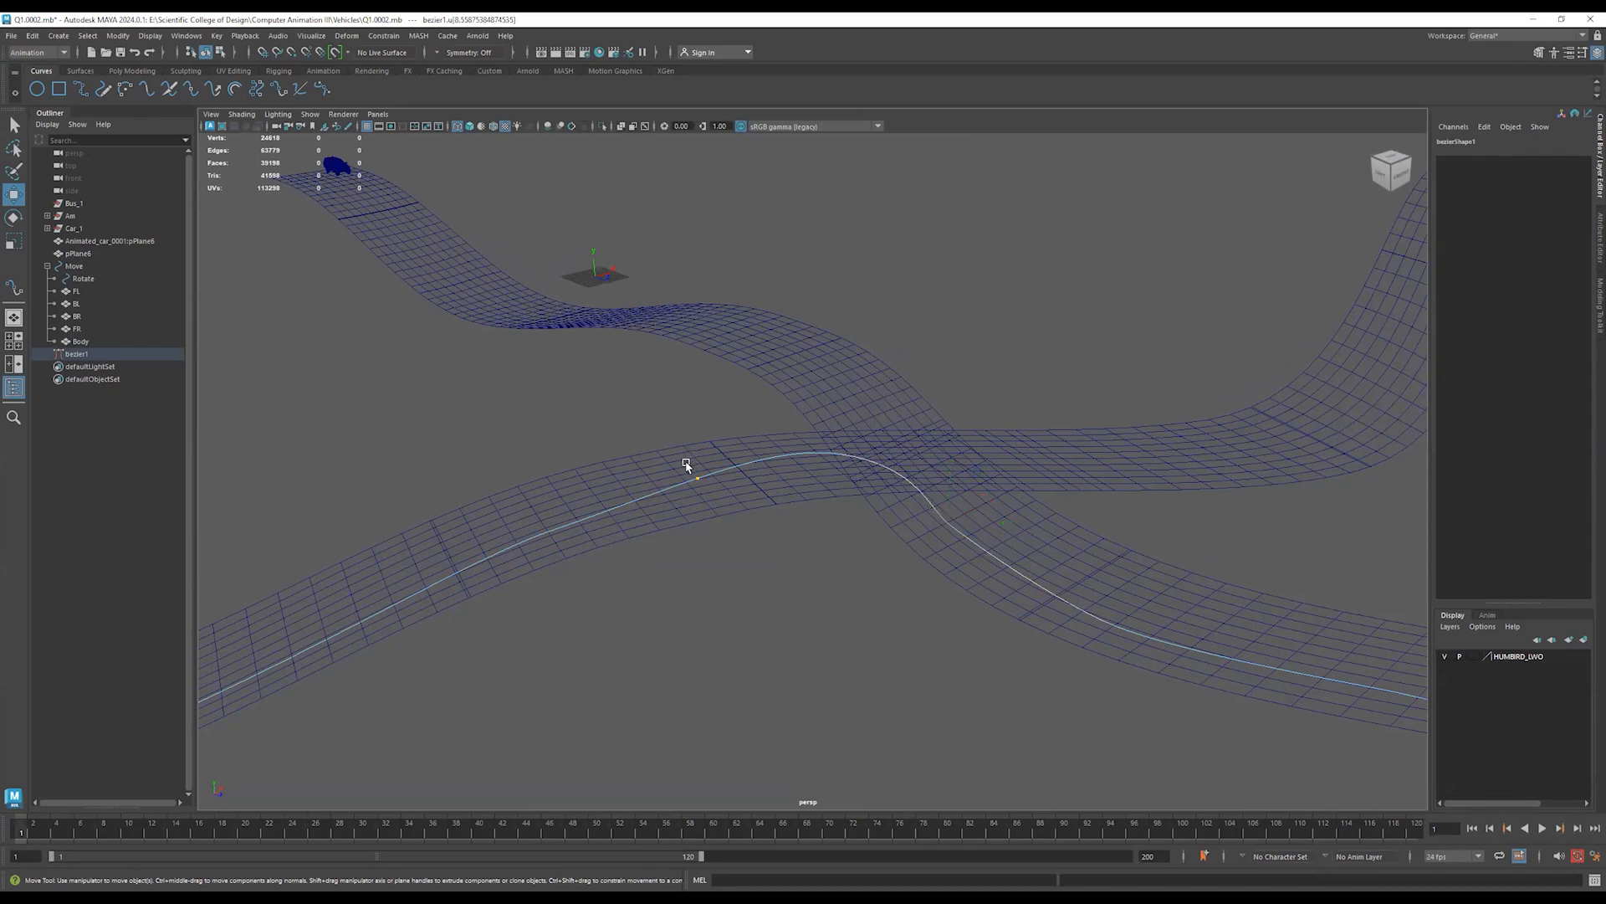
left_click(192, 91)
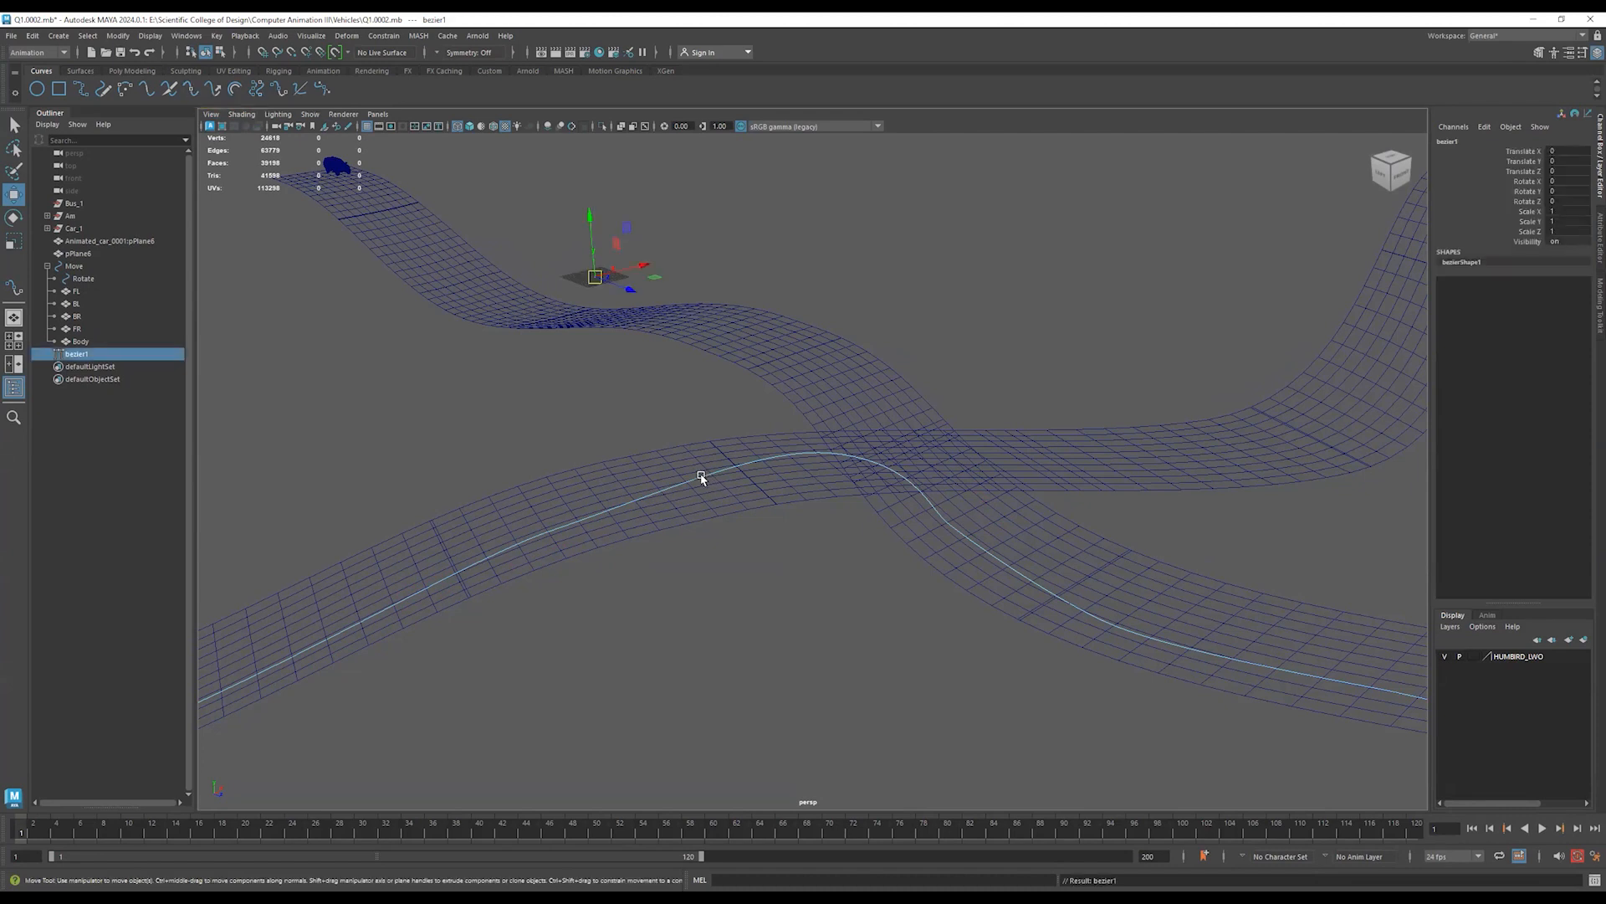
right_click_drag(701, 474, 694, 579)
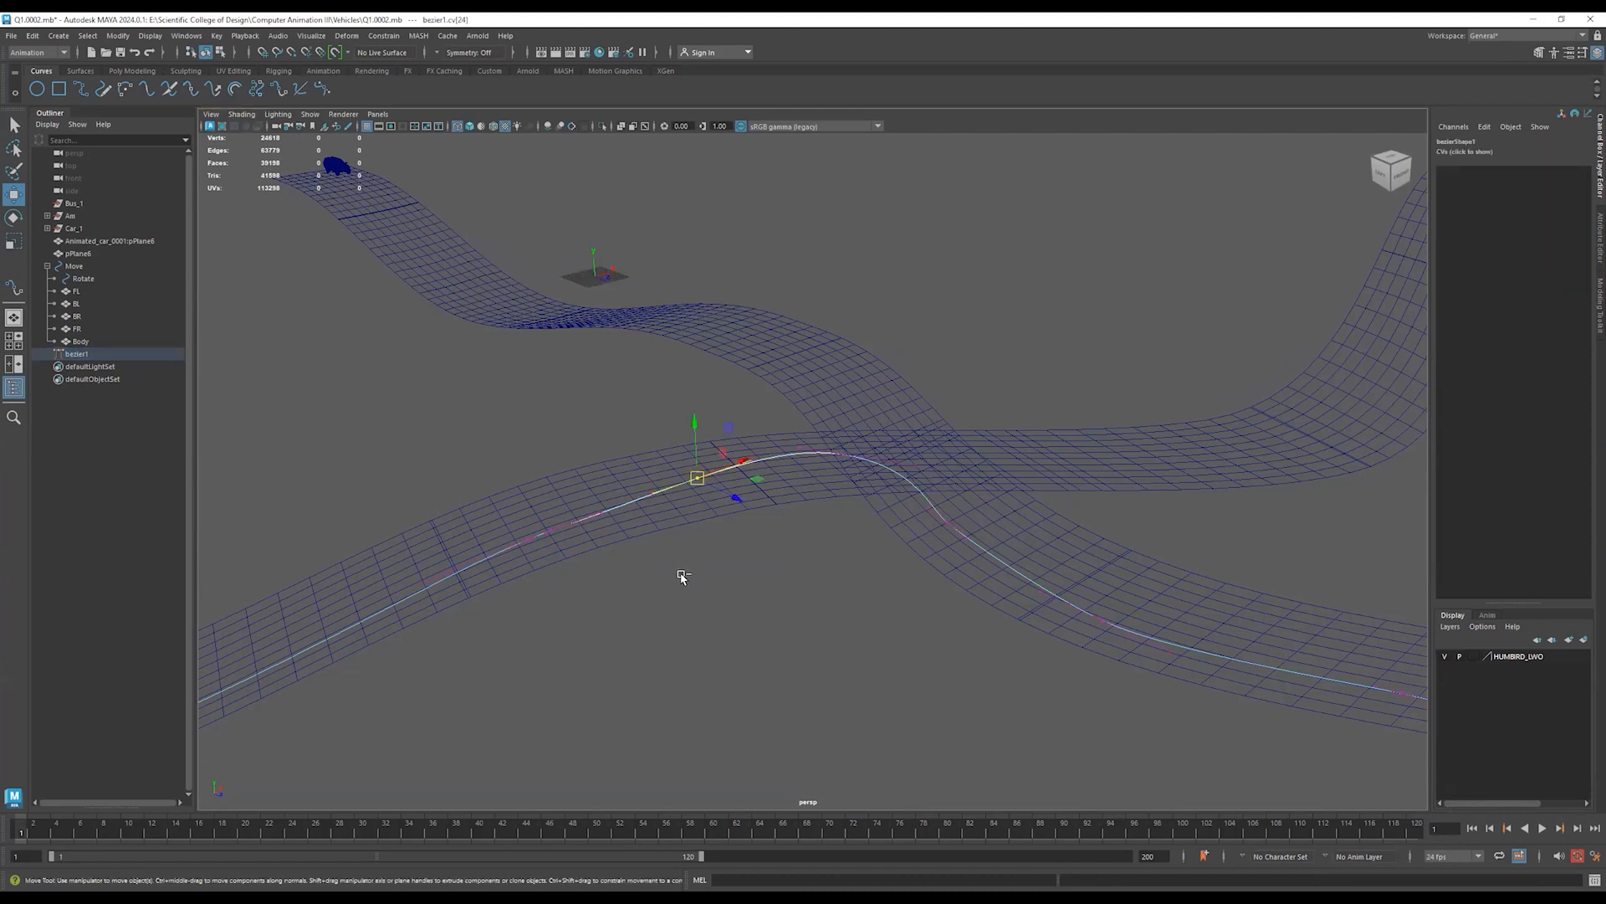
left_click(682, 576)
Examine the curve's anchors and tangents against the wireframe roads from above and from the side.
left_click_drag(693, 574, 861, 538, "alt")
left_click_drag(853, 707, 1036, 649, "alt")
left_click_drag(669, 617, 878, 617, "alt")
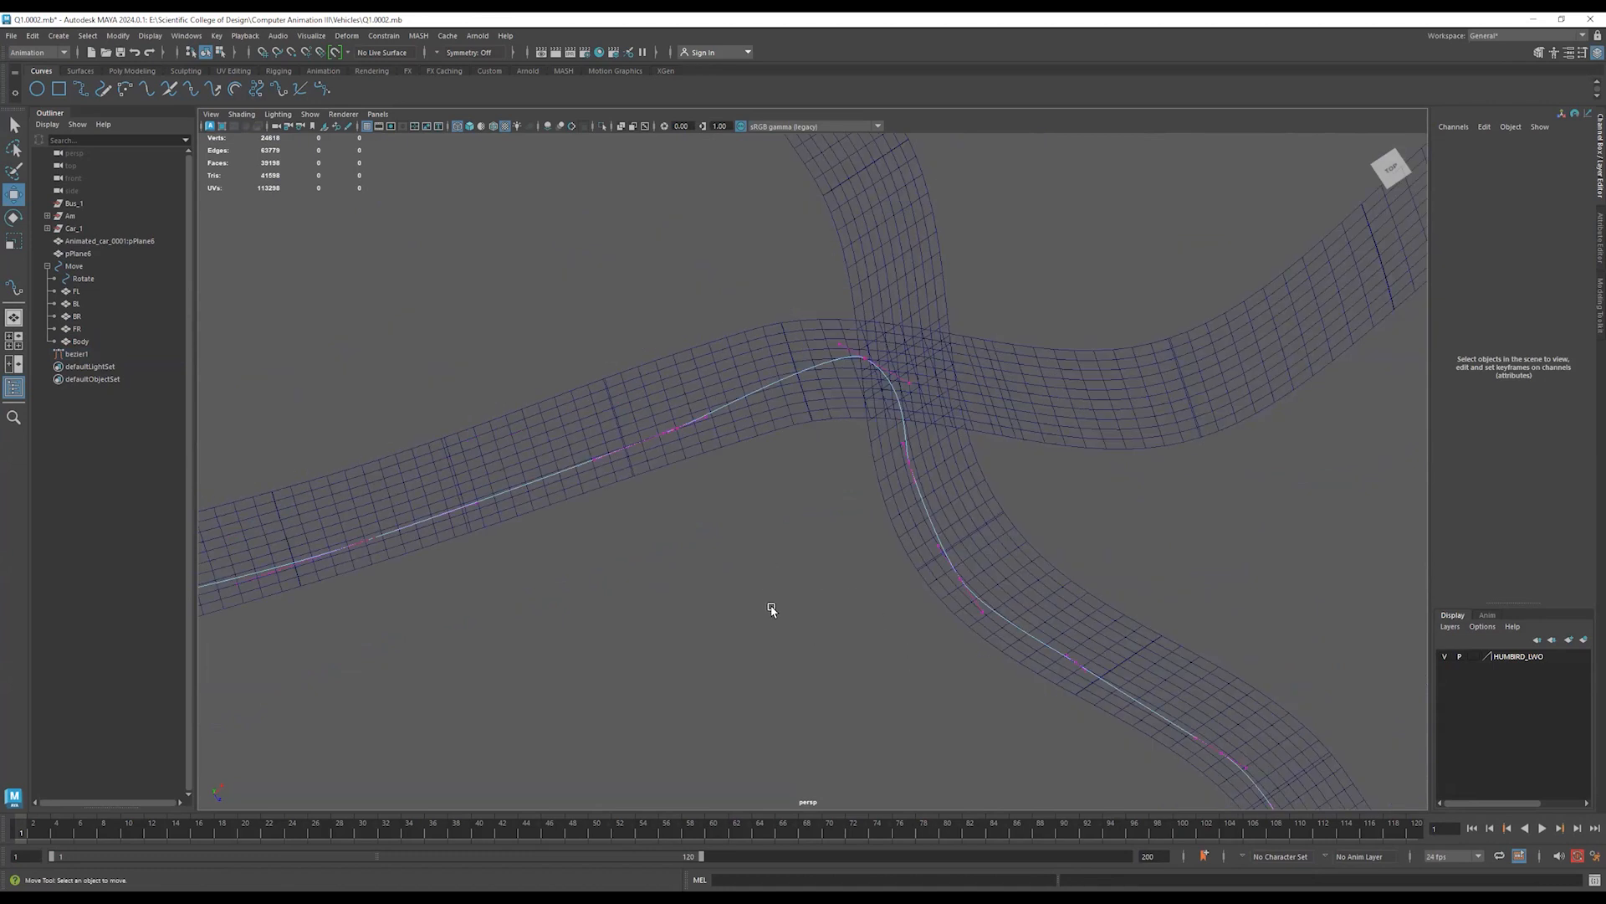
left_click_drag(767, 610, 796, 549, "alt")
left_click_drag(1072, 595, 584, 477, "alt")
left_click_drag(1065, 602, 617, 473, "alt")
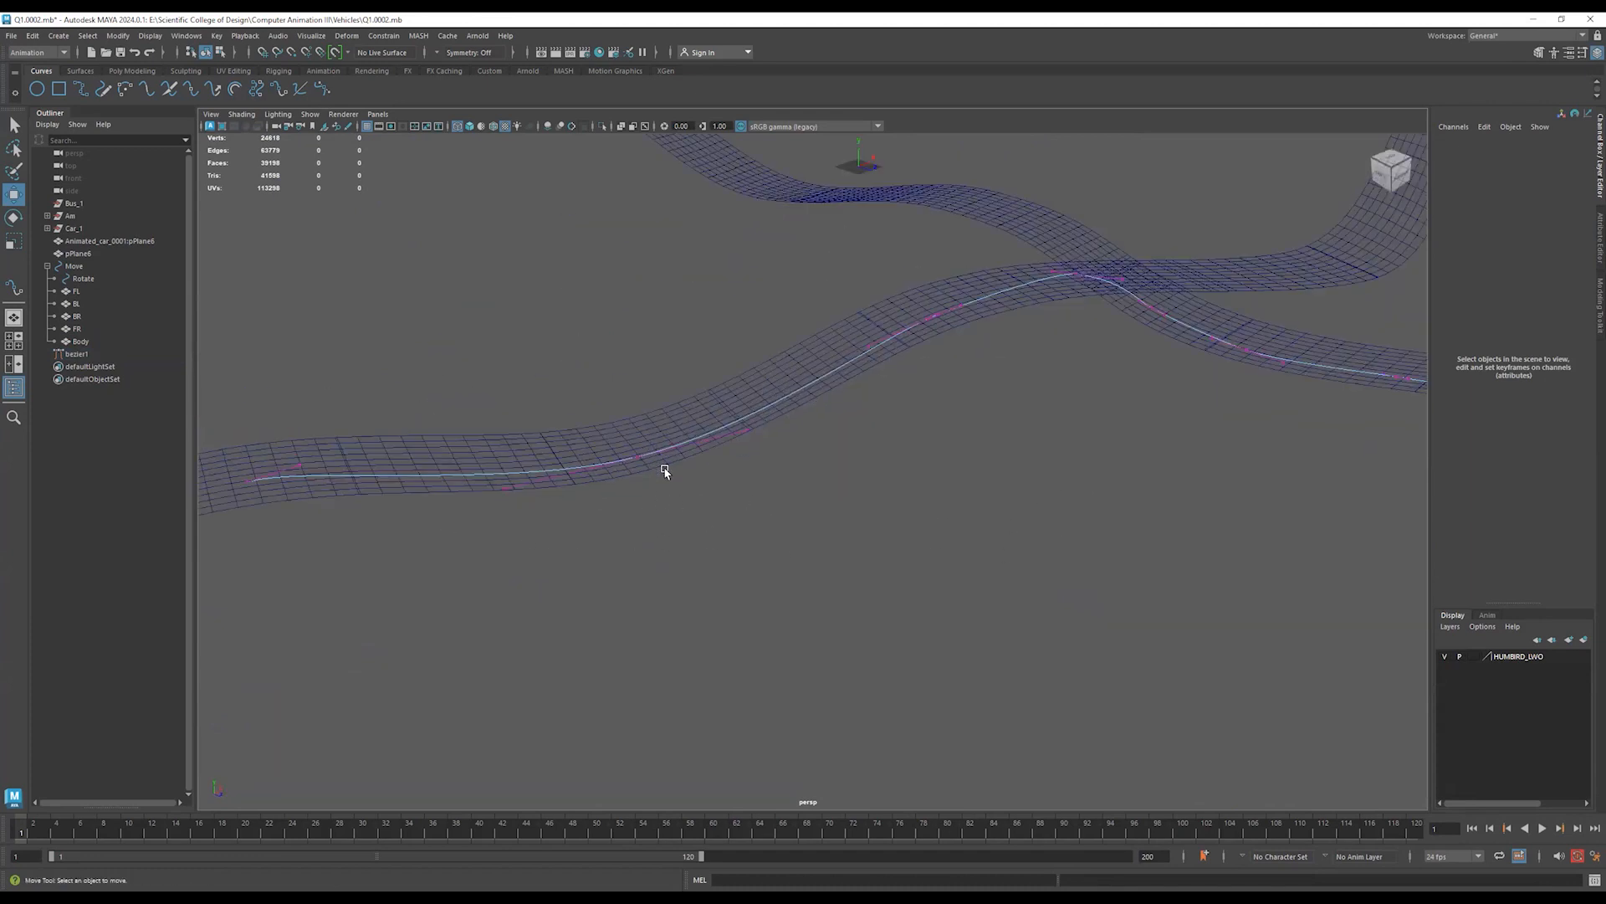
left_click_drag(642, 535, 645, 566, "alt")
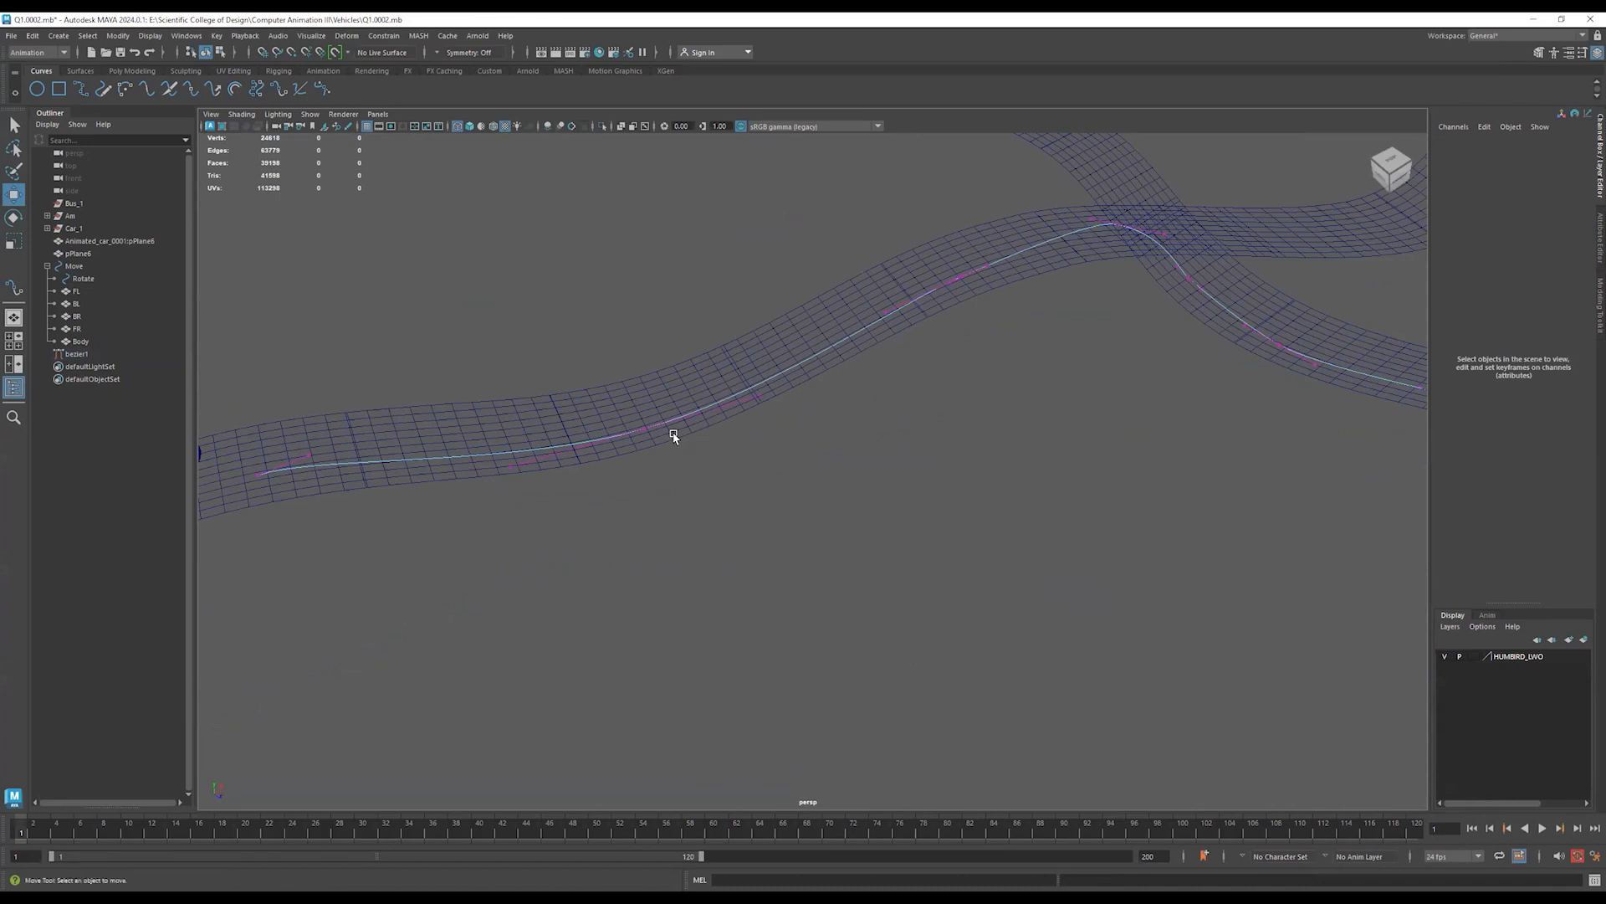
Return the curve to object mode and switch the viewport back to shaded display.
right_click_drag(652, 425, 713, 392)
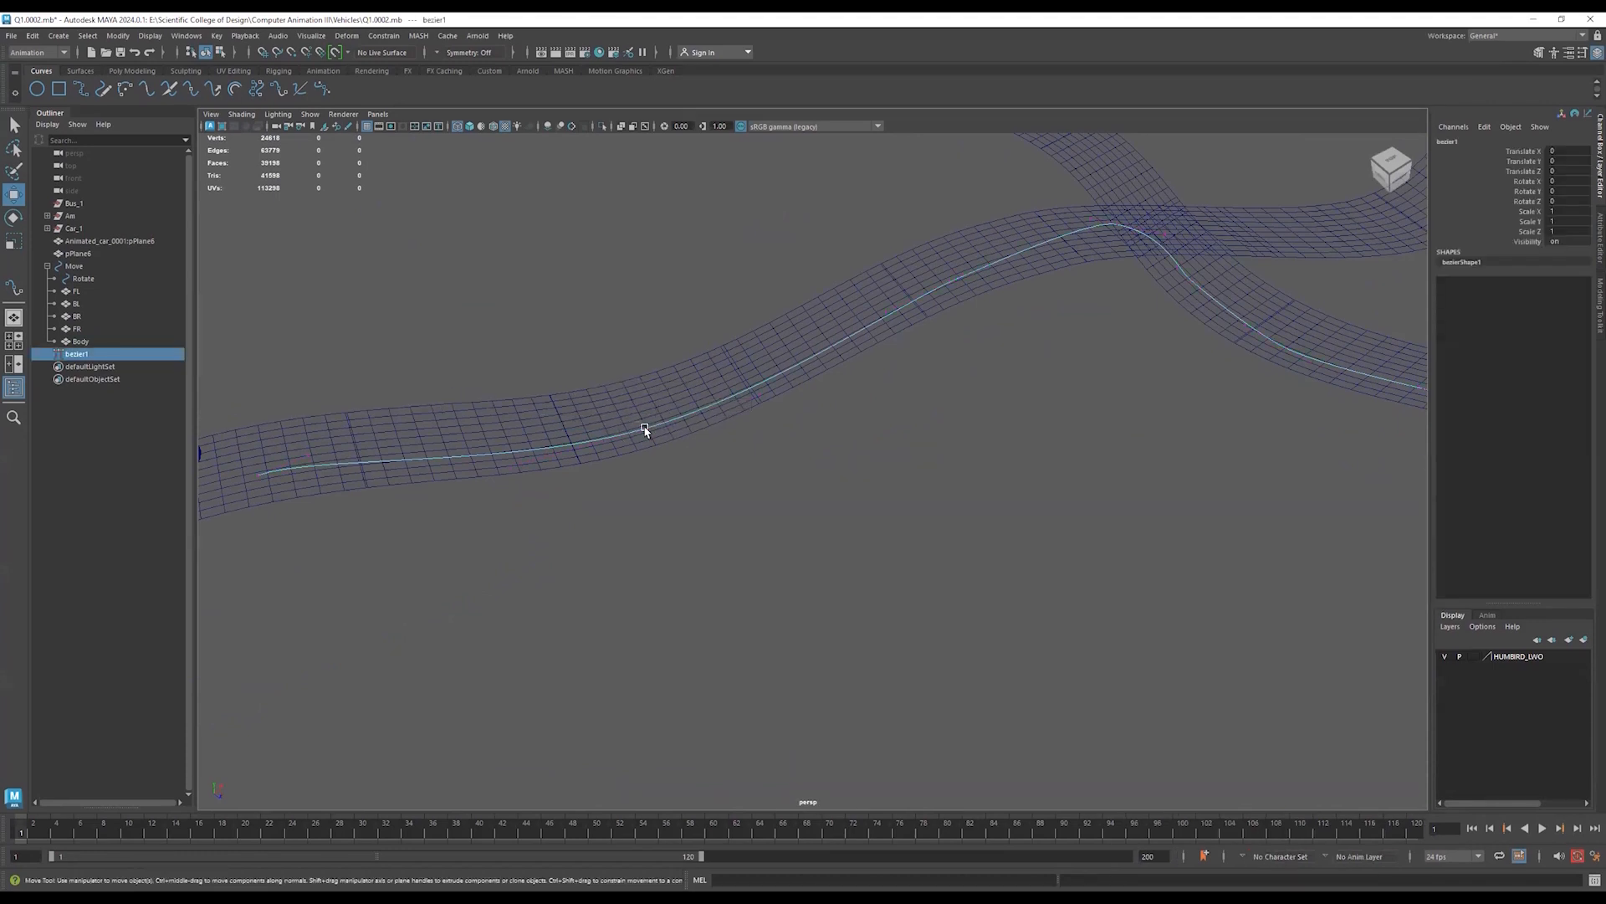
left_click_drag(1126, 585, 568, 646, "alt")
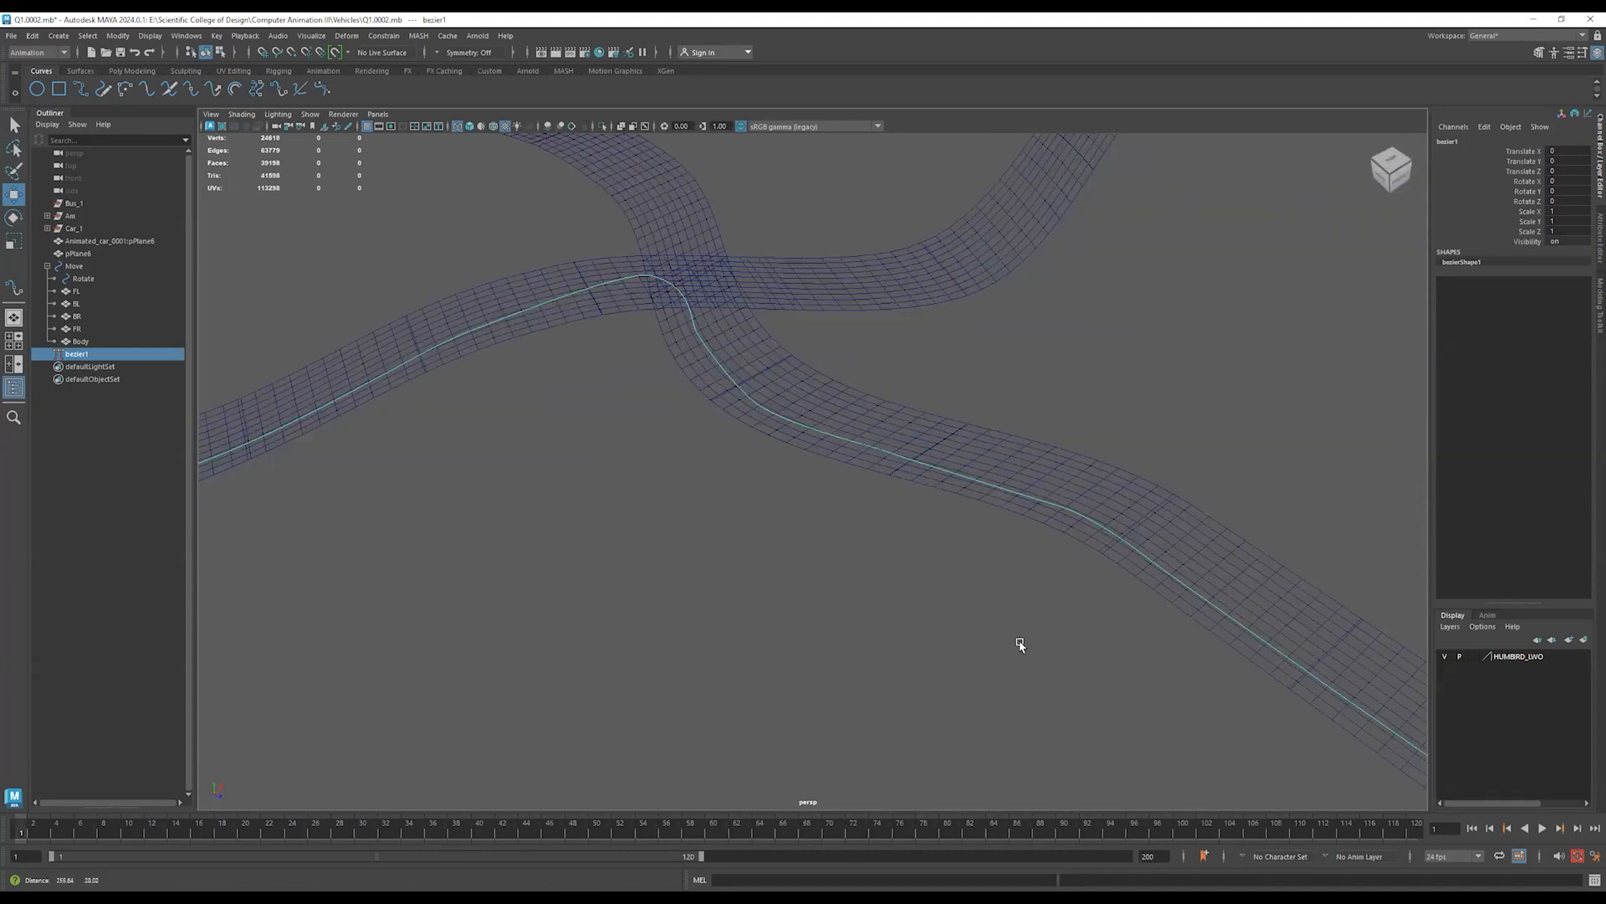
left_click_drag(1090, 613, 966, 582, "alt")
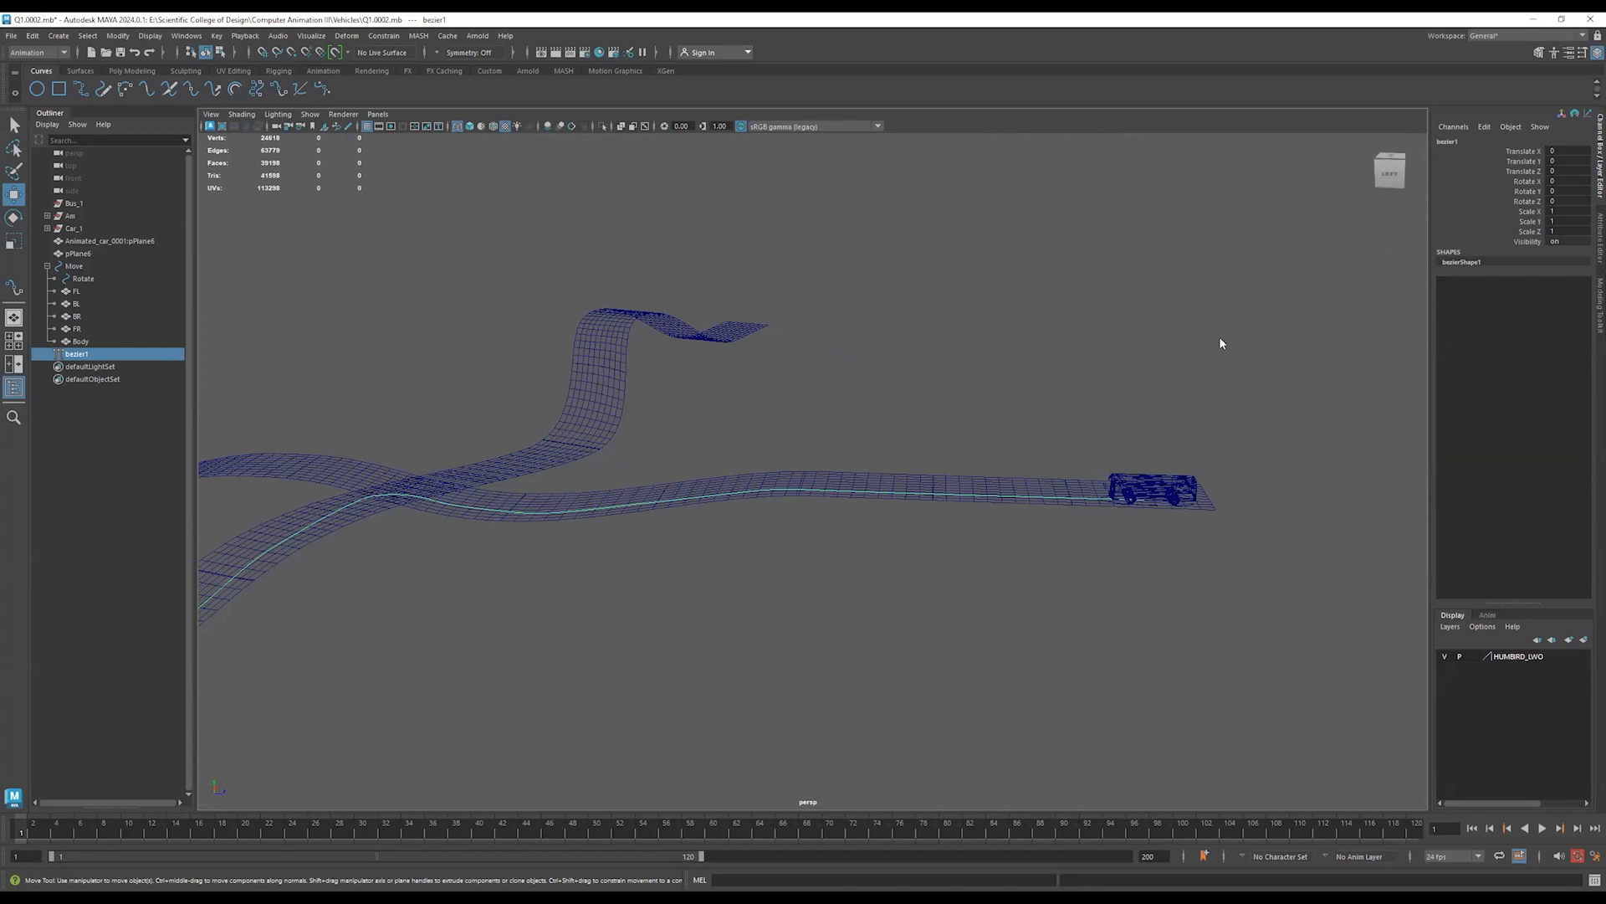
left_click_drag(1220, 343, 1106, 417, "alt")
left_click(471, 127)
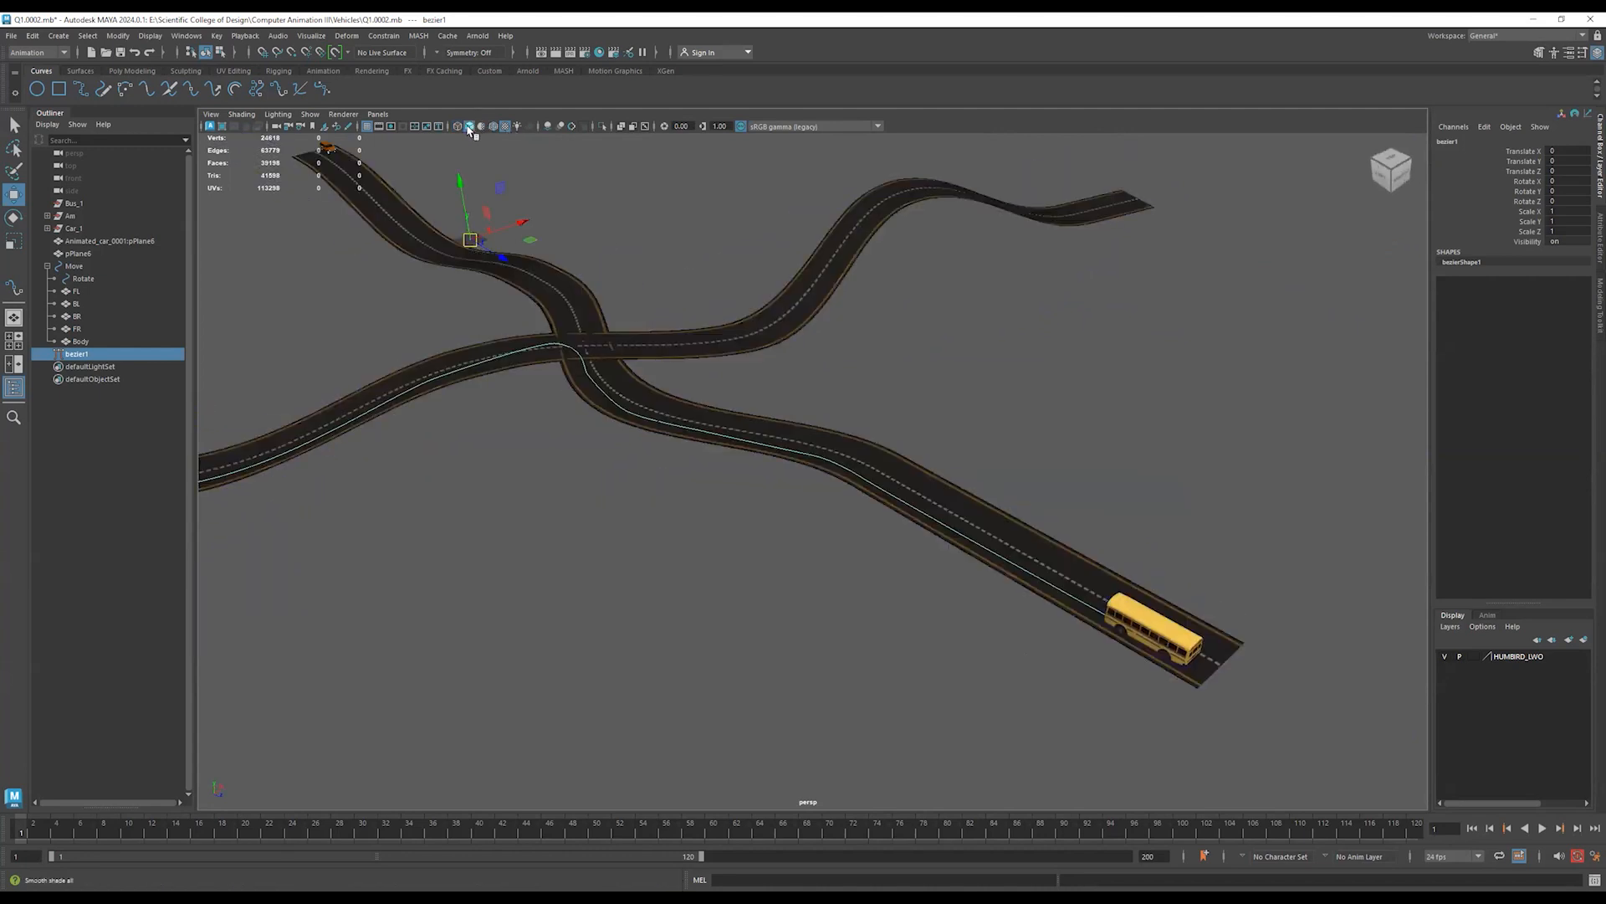
Extend the playback range to end at frame 200.
mouse_move(681, 491)
left_mouse_down("alt")
mouse_move(775, 481)
mouse_move(1082, 525)
left_mouse_up("alt")
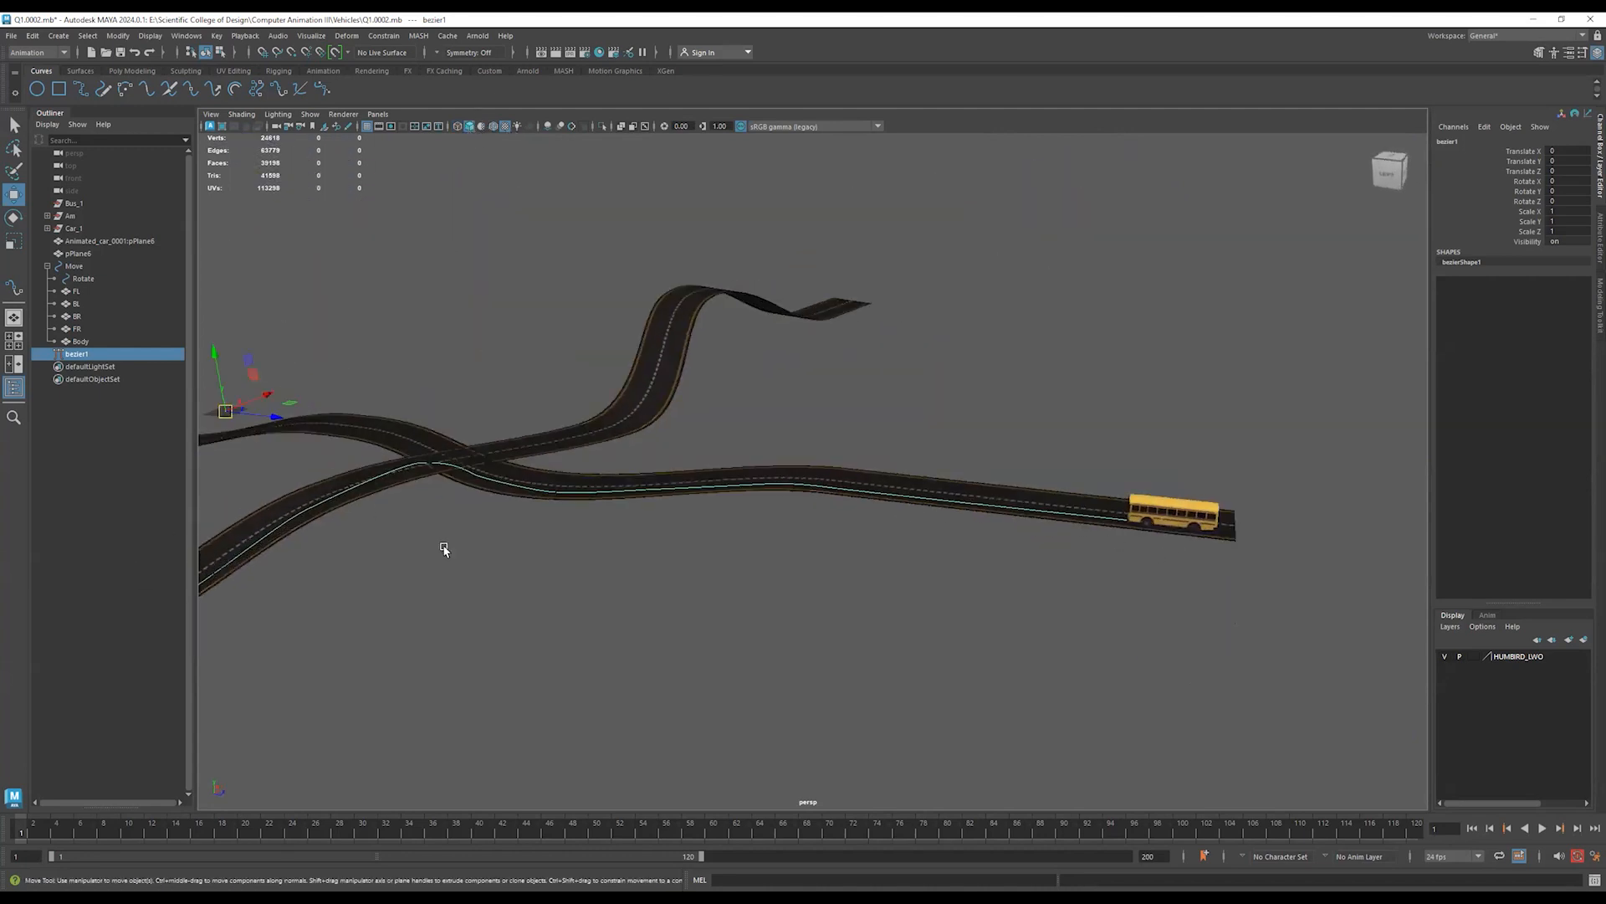
middle_click_drag(918, 517, 1022, 527, "alt")
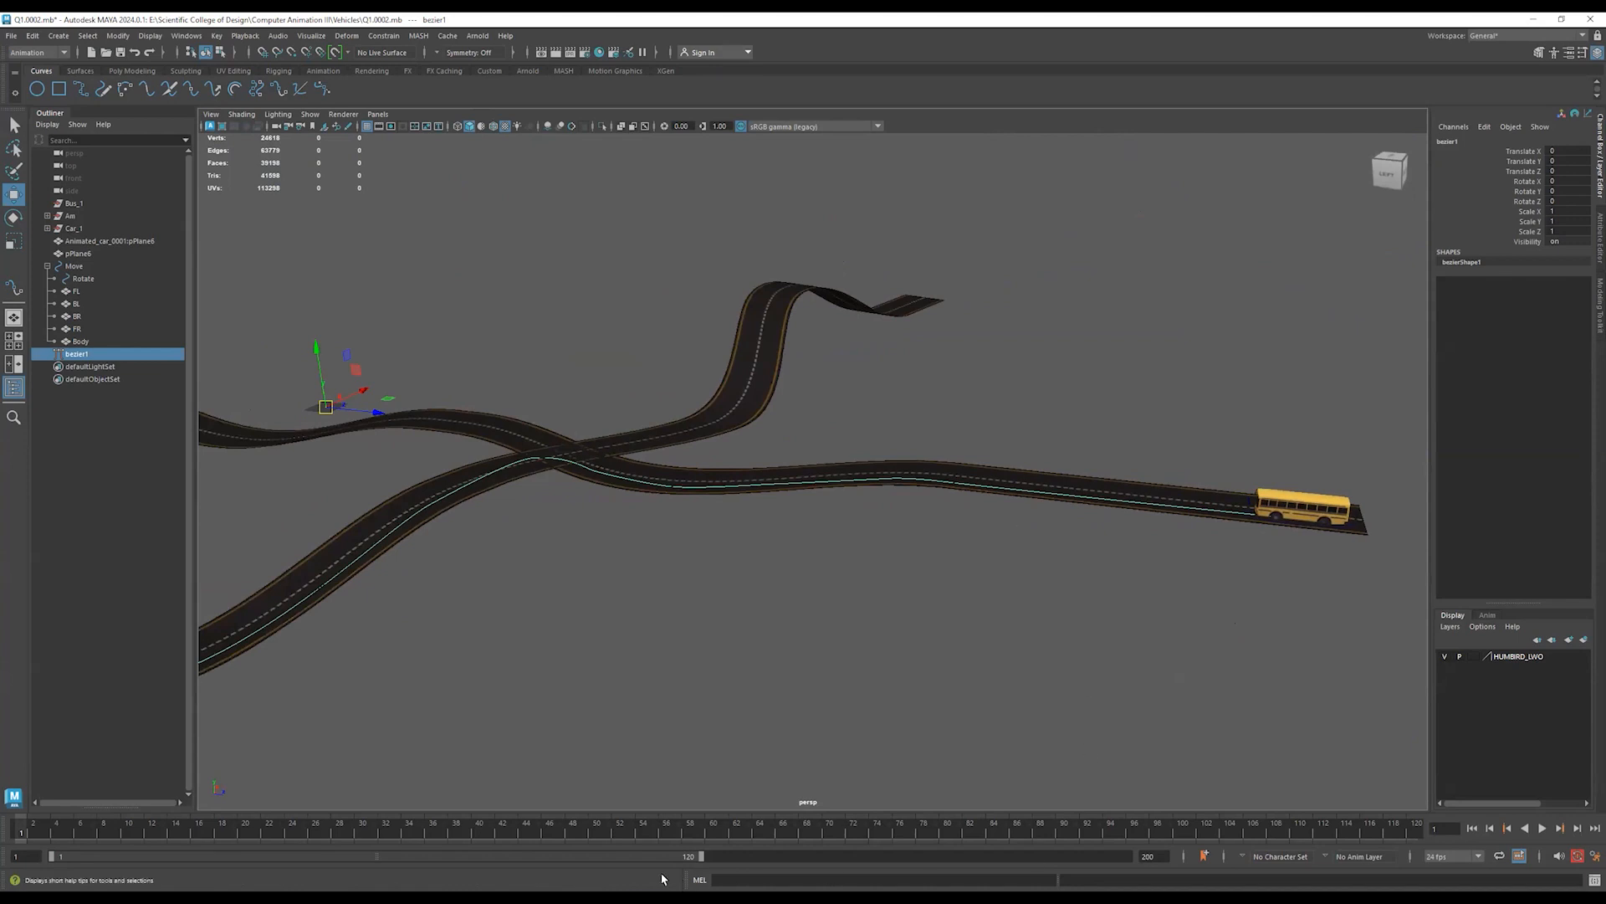
left_click_drag(702, 860, 1130, 857)
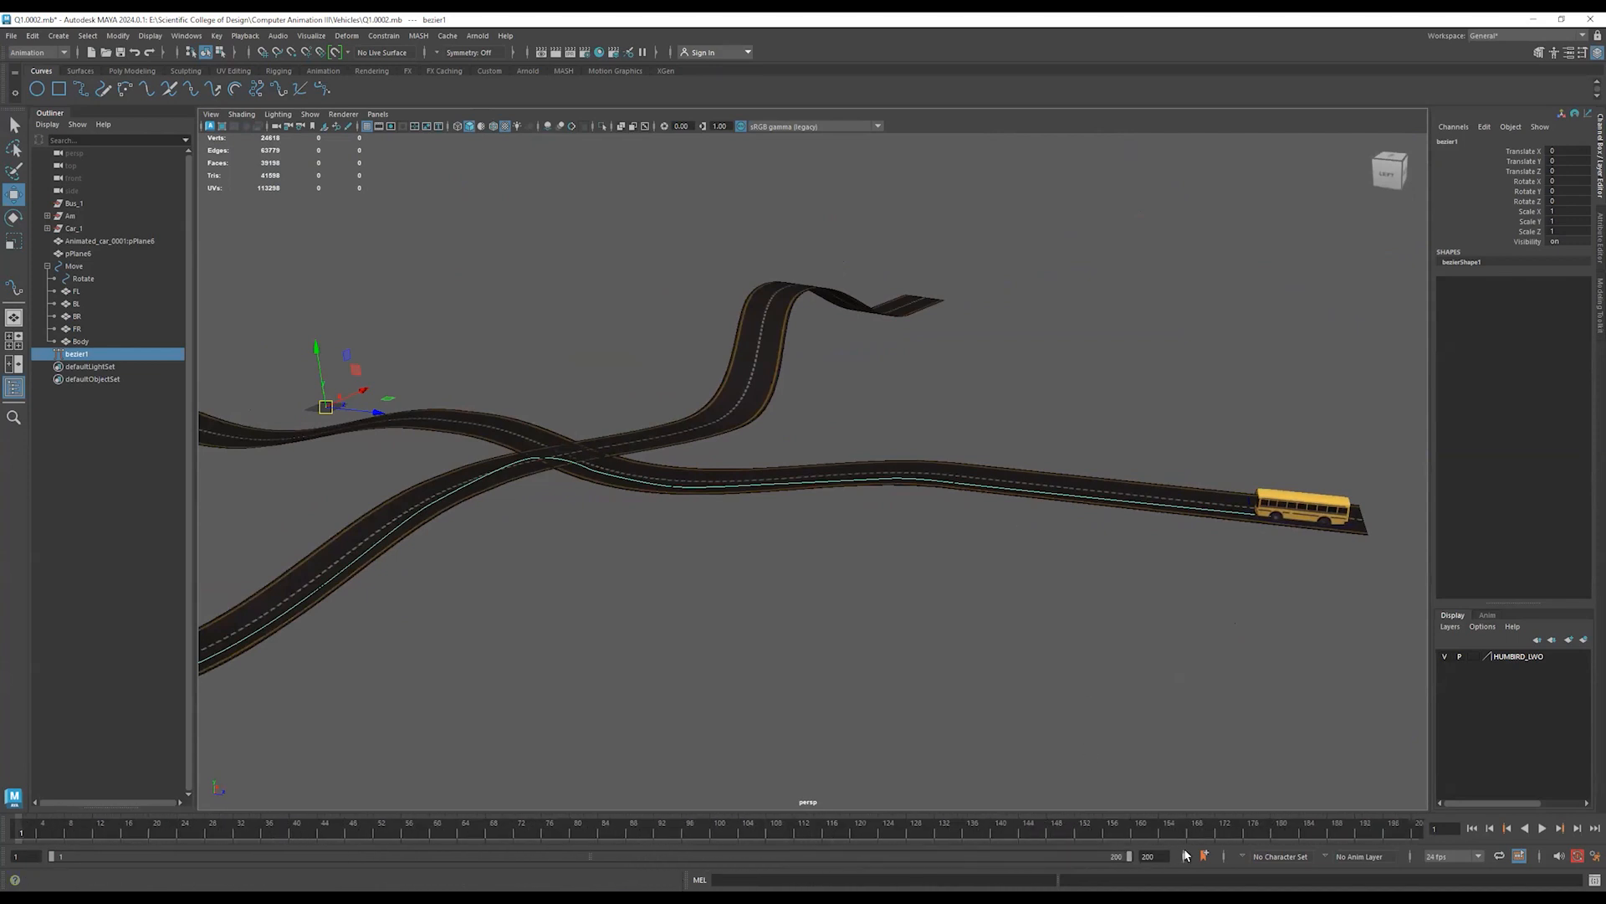
Select the bus's Move control and add the Bezier curve to the selection.
right_click_drag(1152, 538, 681, 470, "alt")
left_click_drag(681, 469, 831, 542, "alt")
left_click(831, 539)
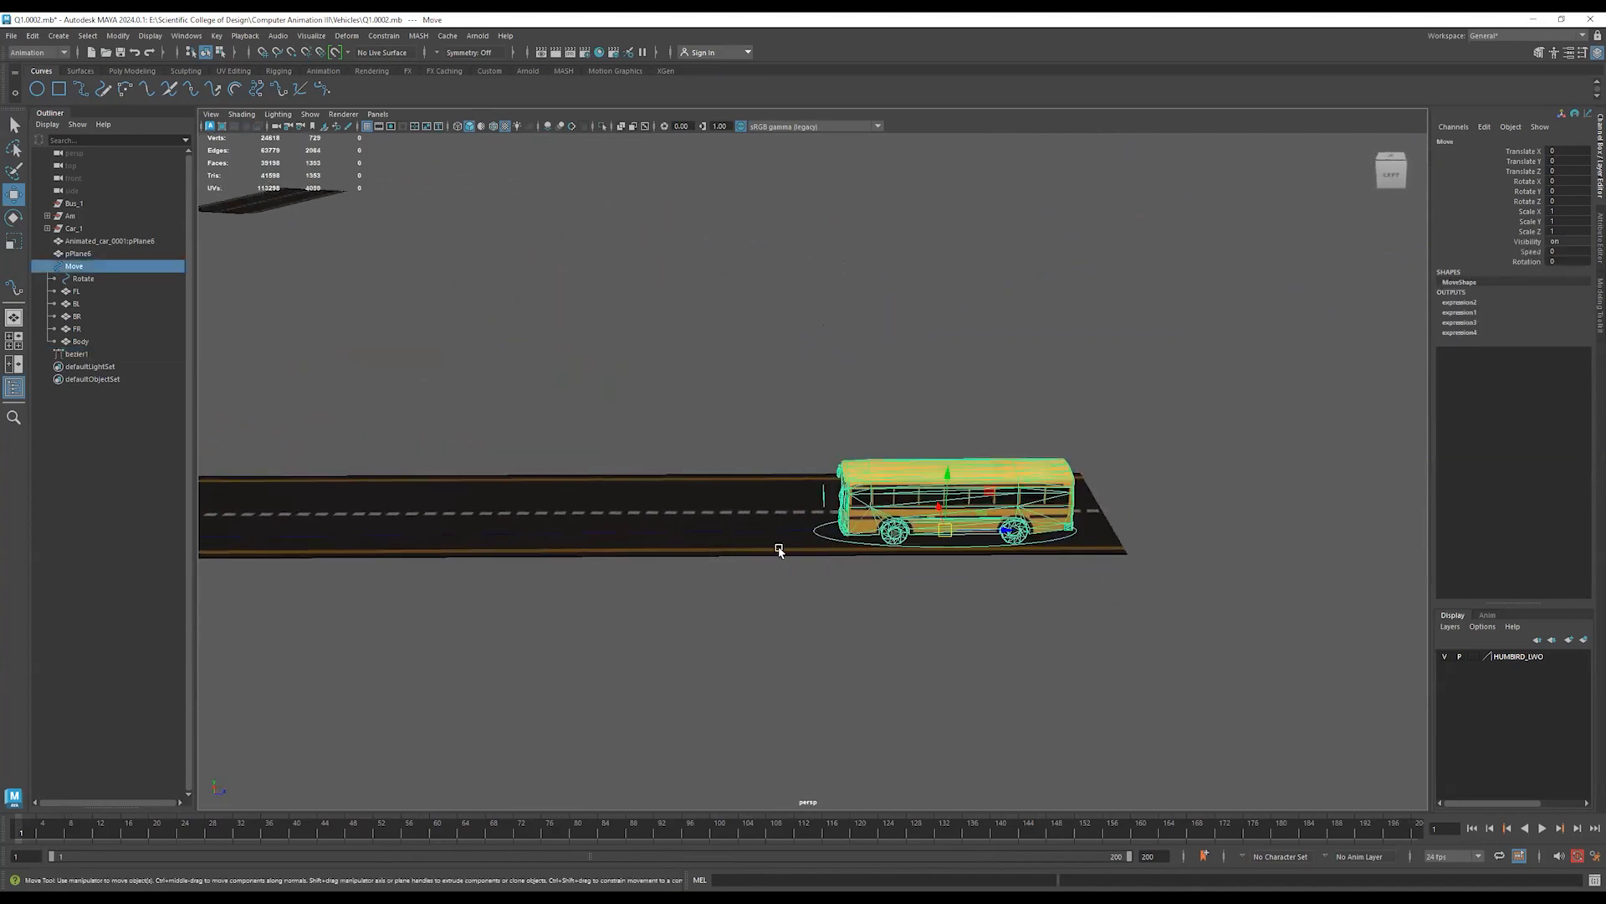
middle_click_drag(720, 539, 892, 573, "alt")
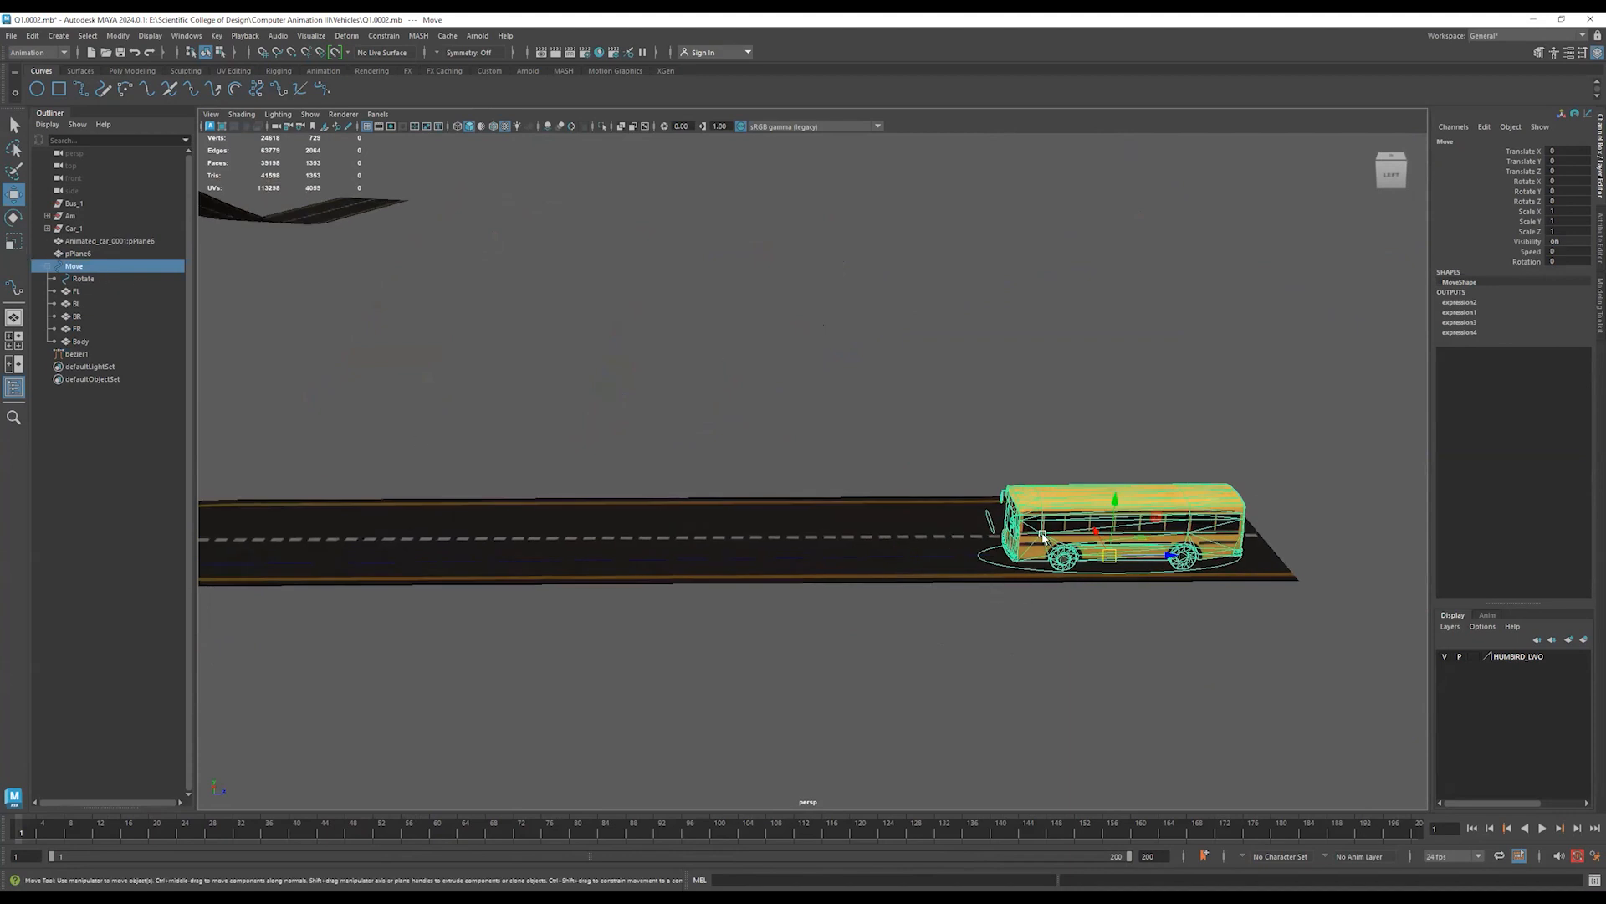
left_click(878, 557)
left_click_drag(1043, 599, 803, 523, "alt")
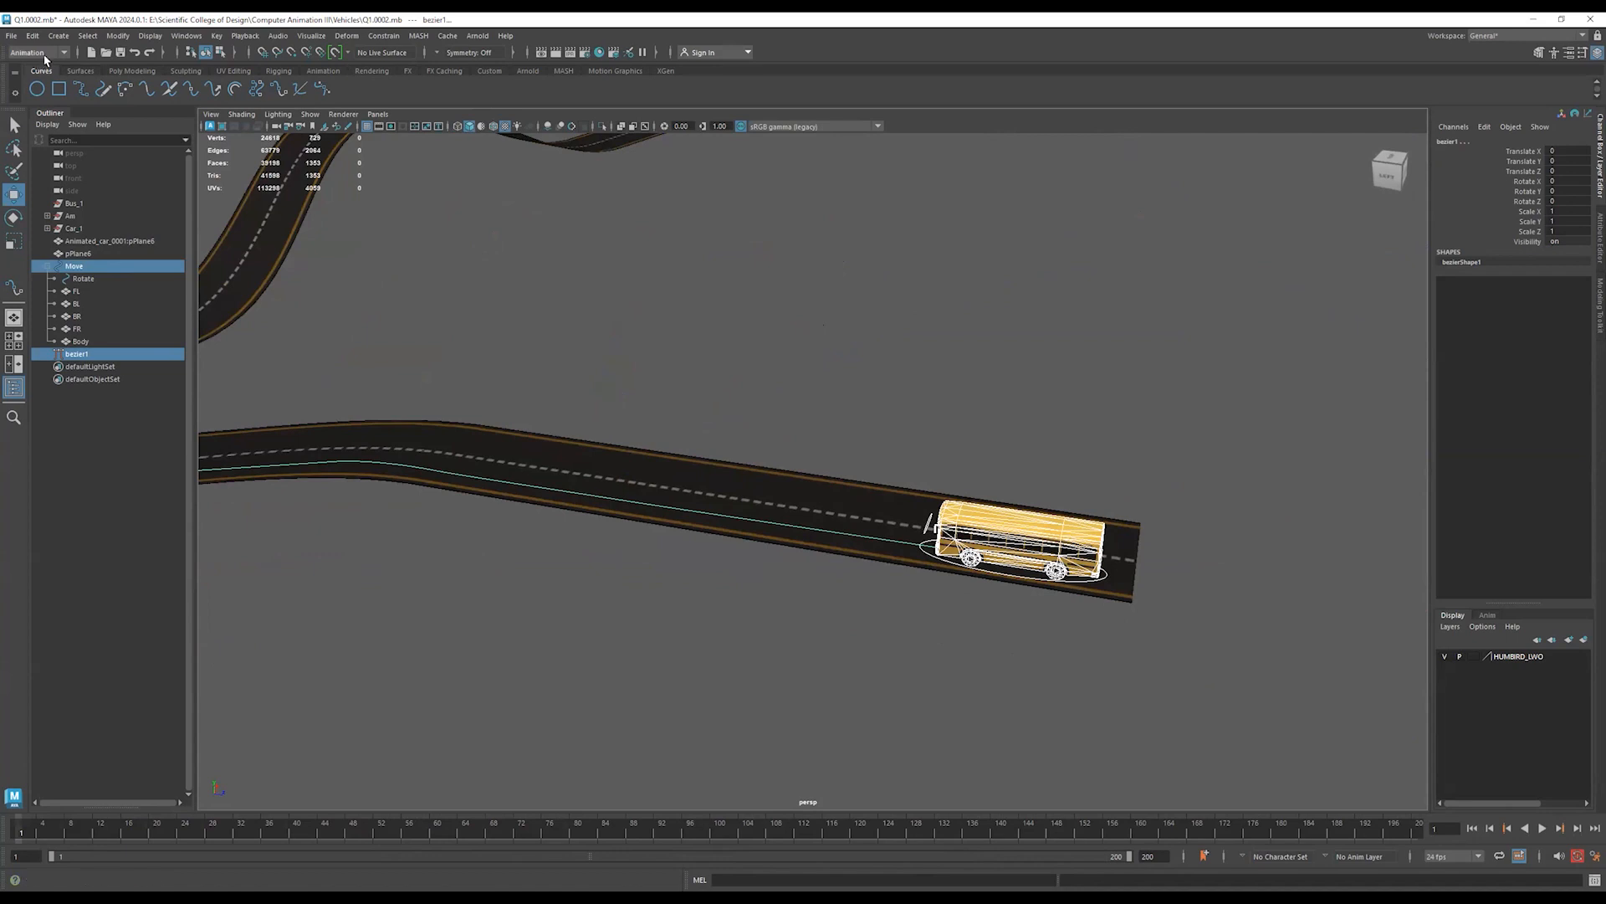
Open the Attach to Motion Path options, enlarge the dialog, and set the end time to 200.
left_click(381, 36)
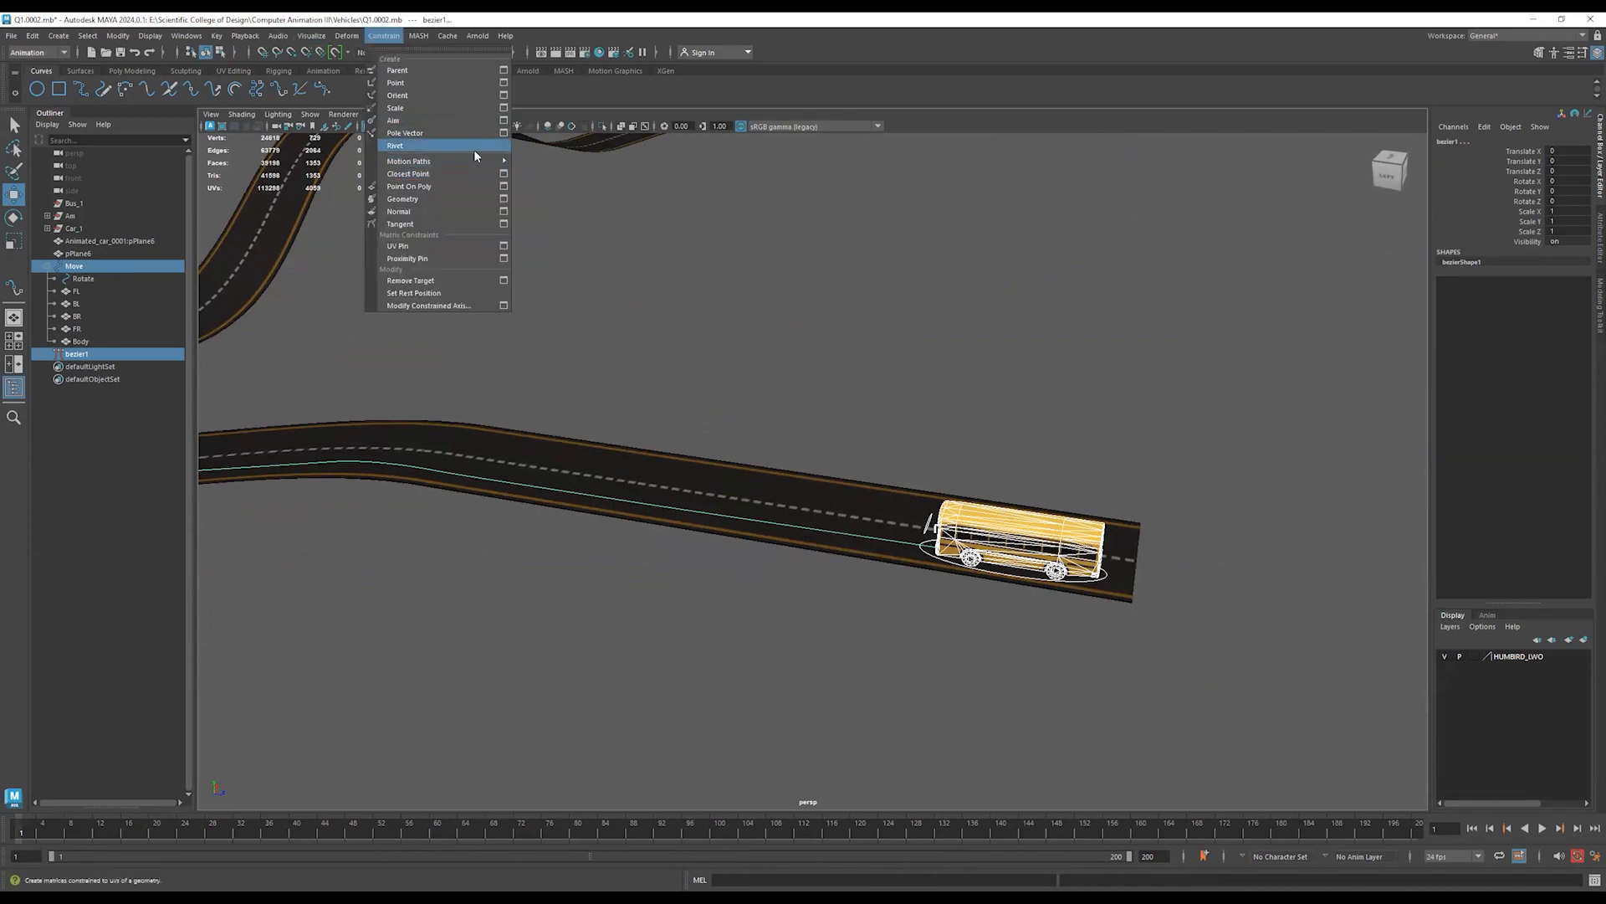
mouse_move(481, 160)
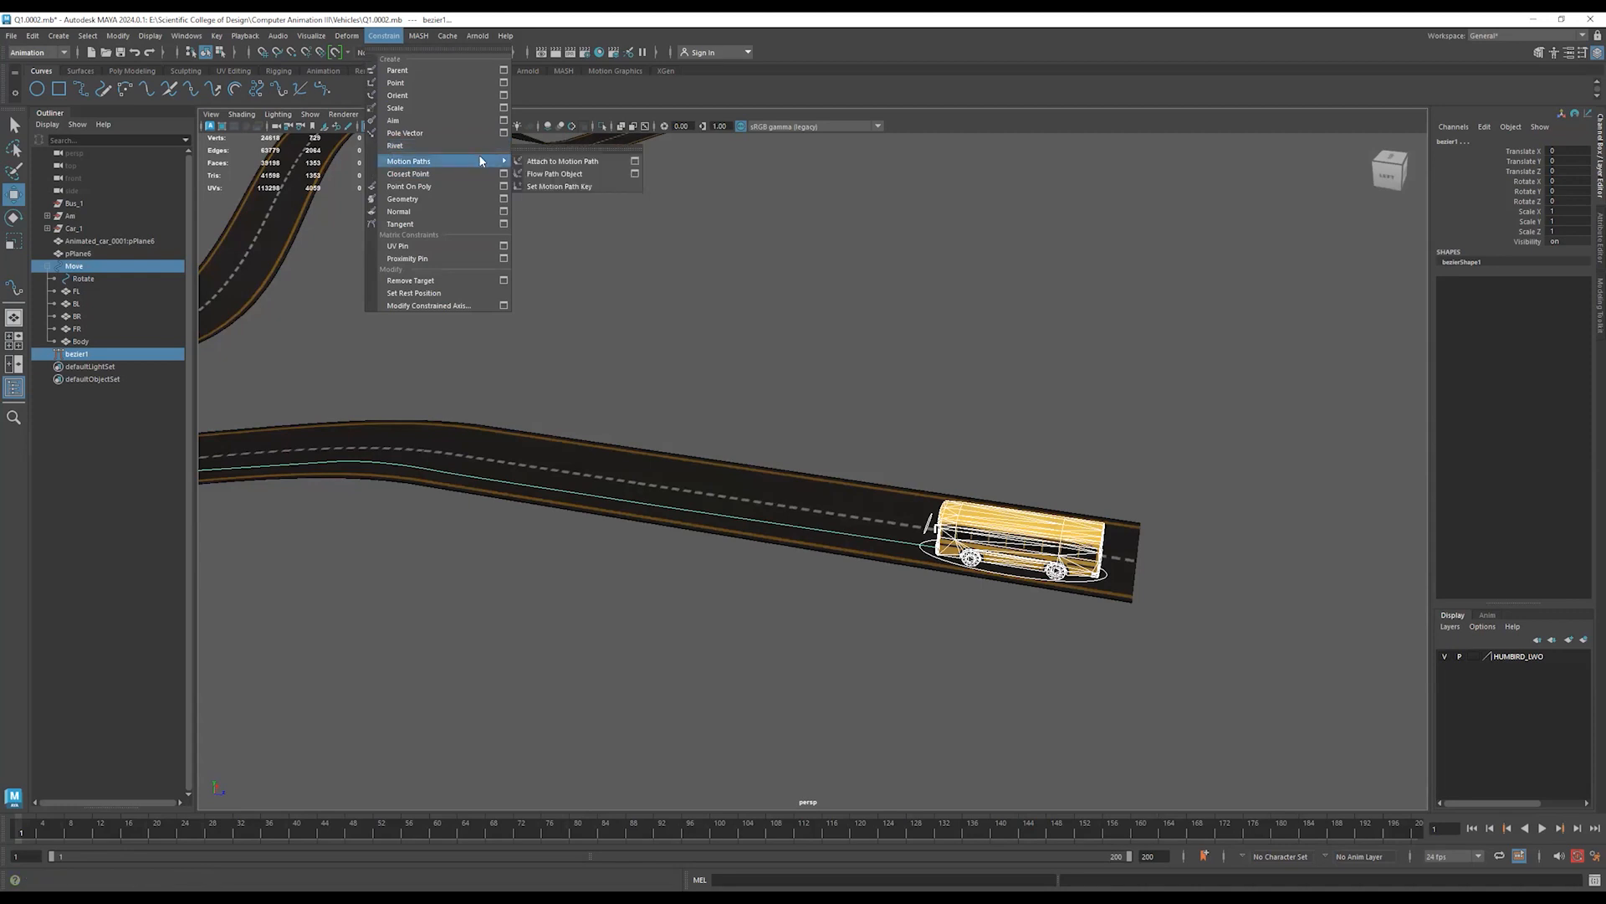
left_click(635, 160)
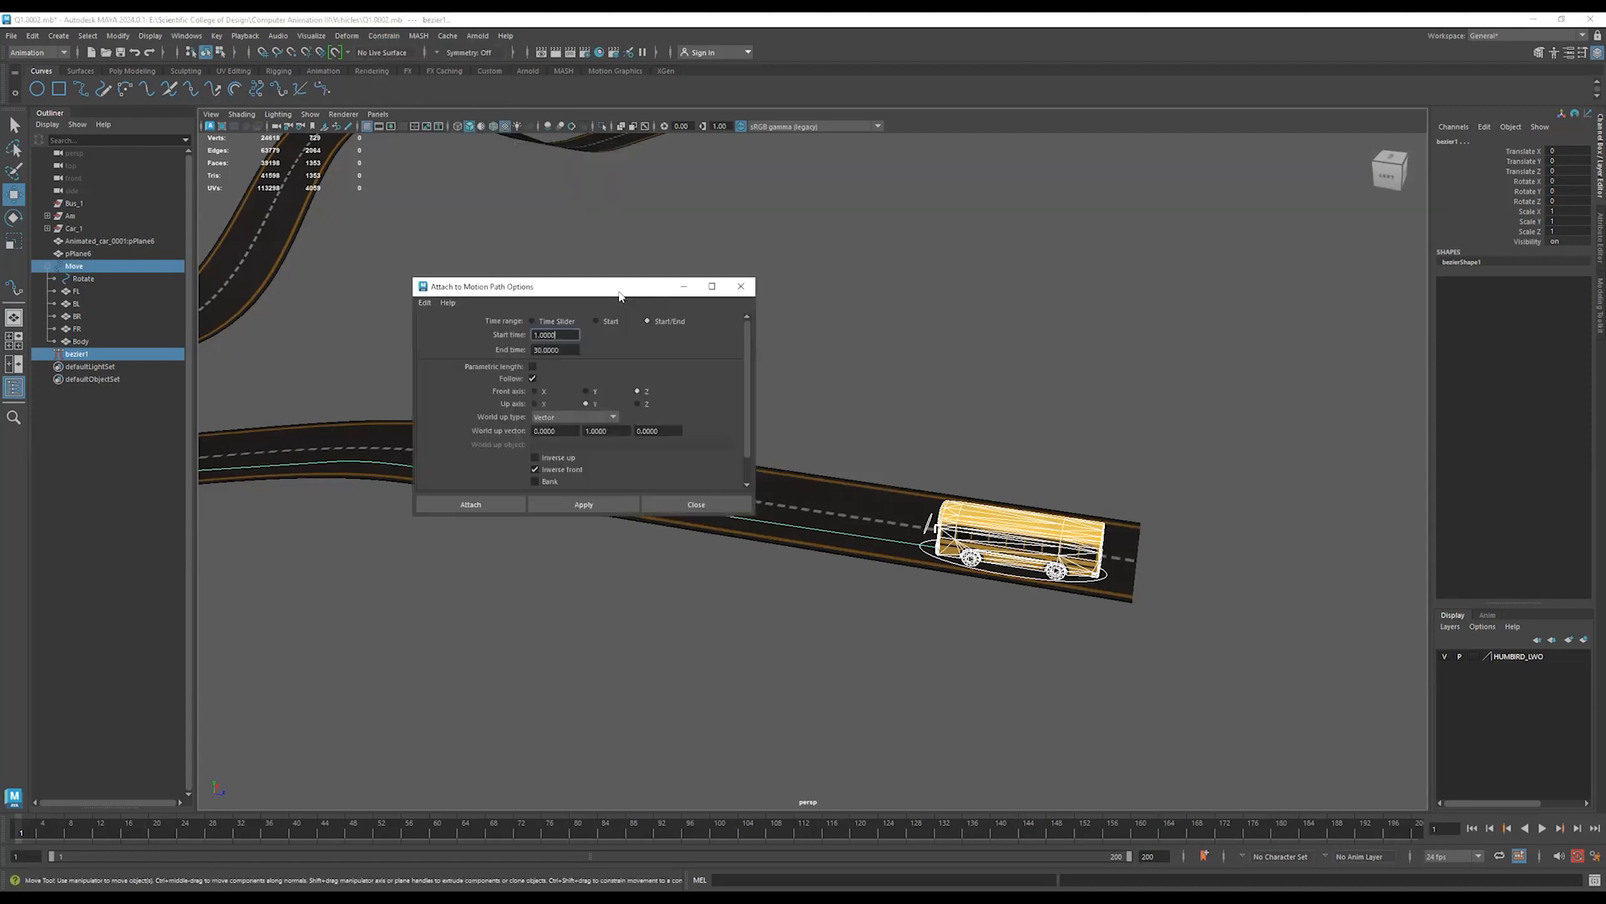
left_click_drag(598, 290, 403, 332)
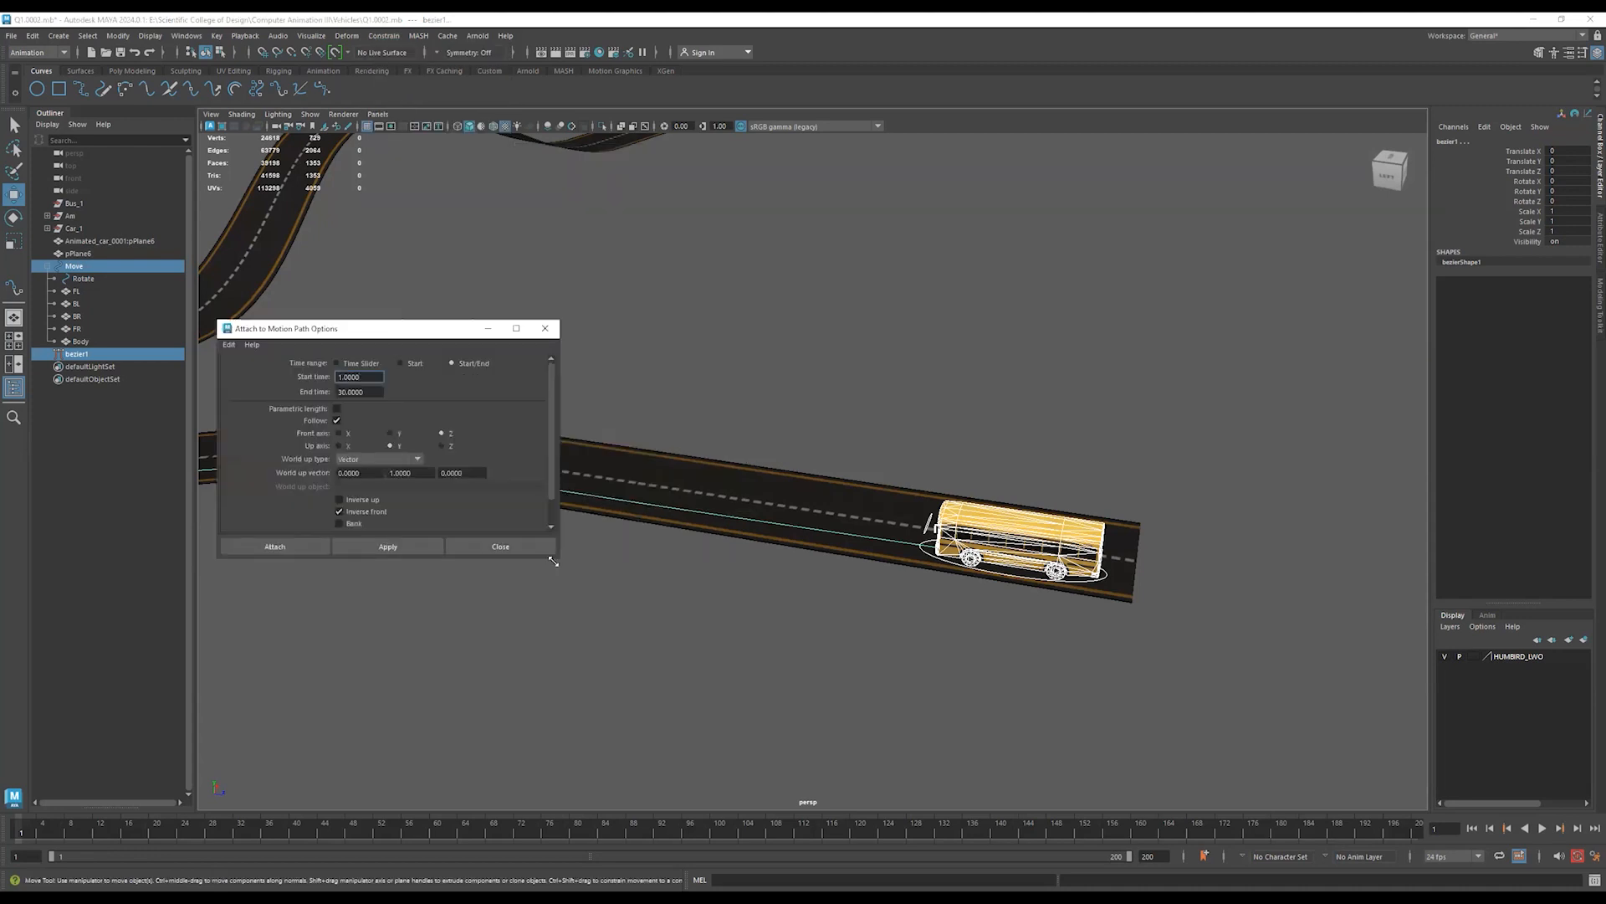
left_click_drag(553, 560, 561, 707)
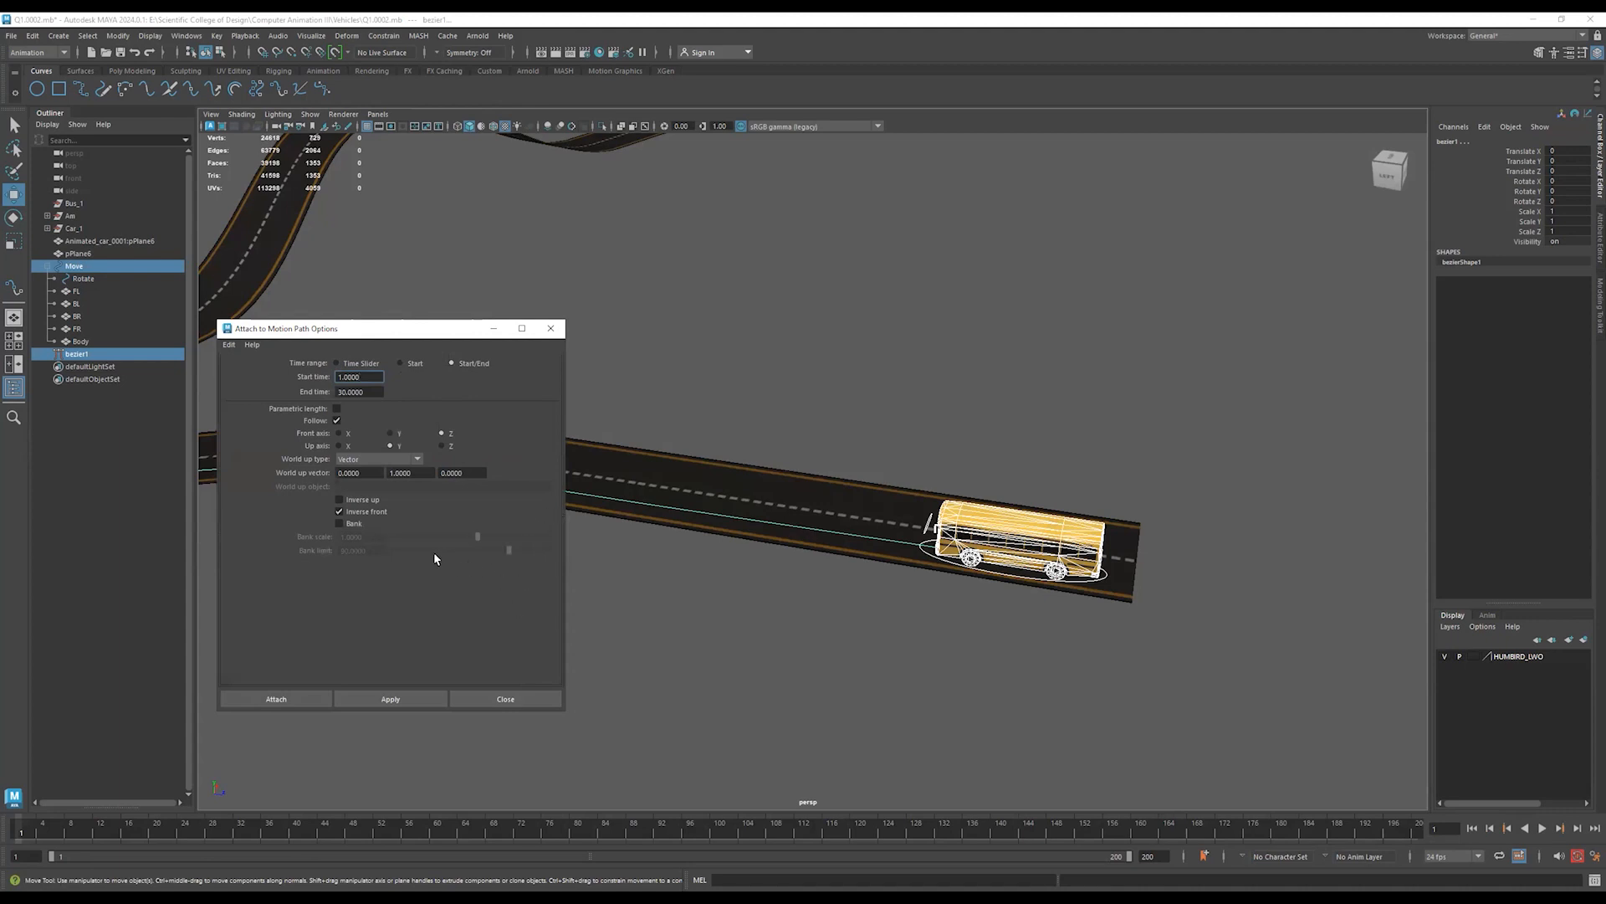
double_click(367, 392)
type("2")
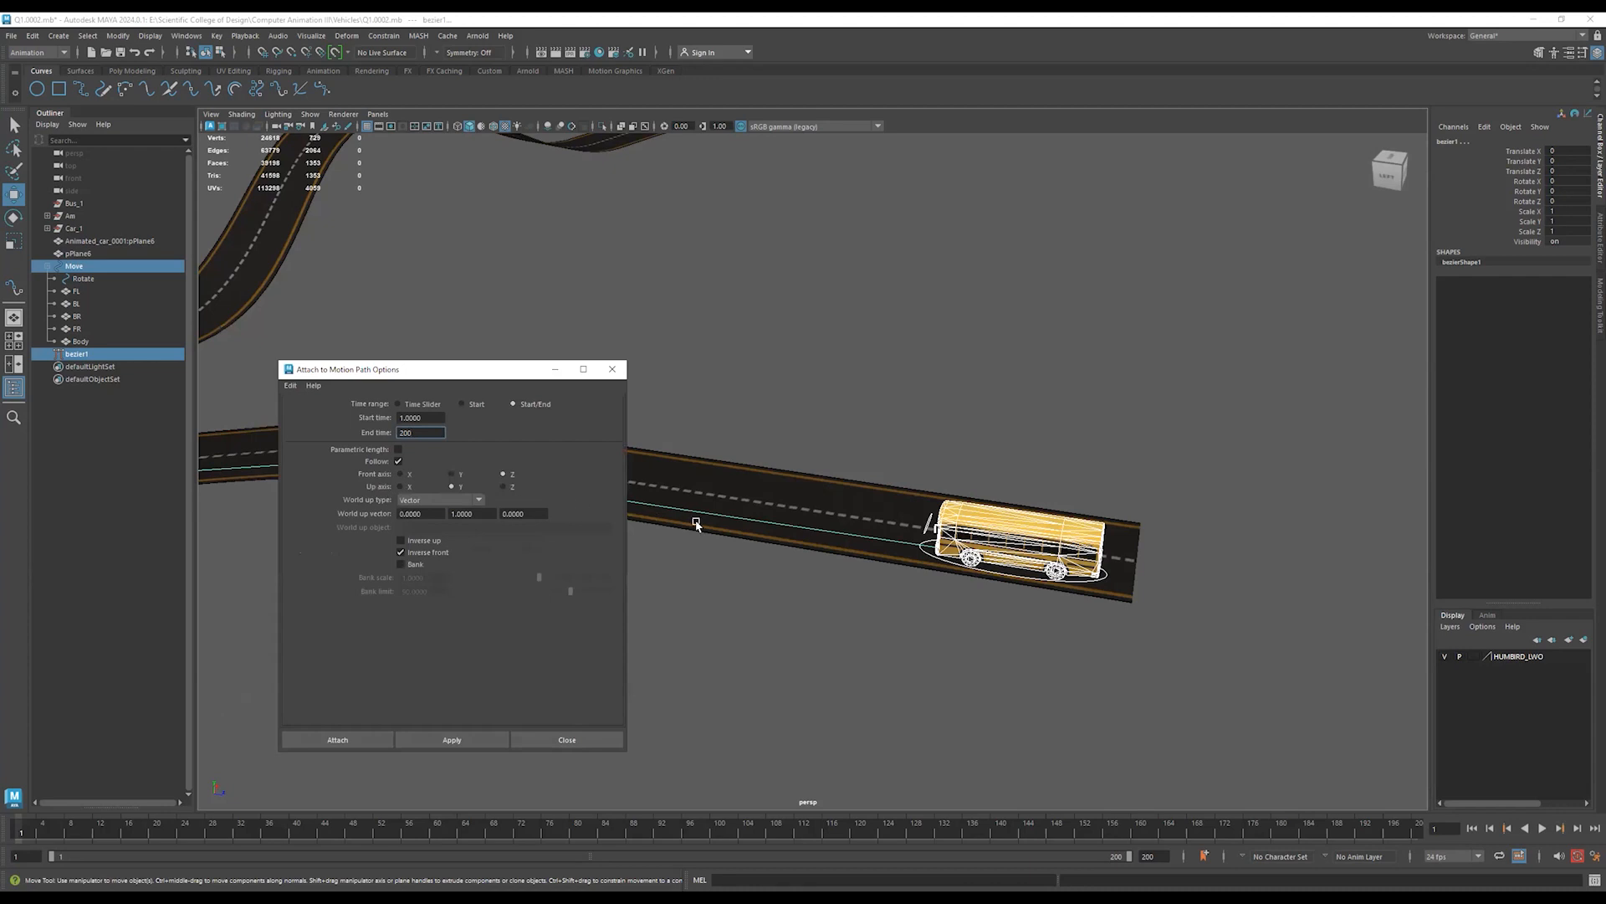
Examine the bus's orientation along the path from several angles to check the front and up axes.
left_click_drag(820, 564, 845, 571, "alt")
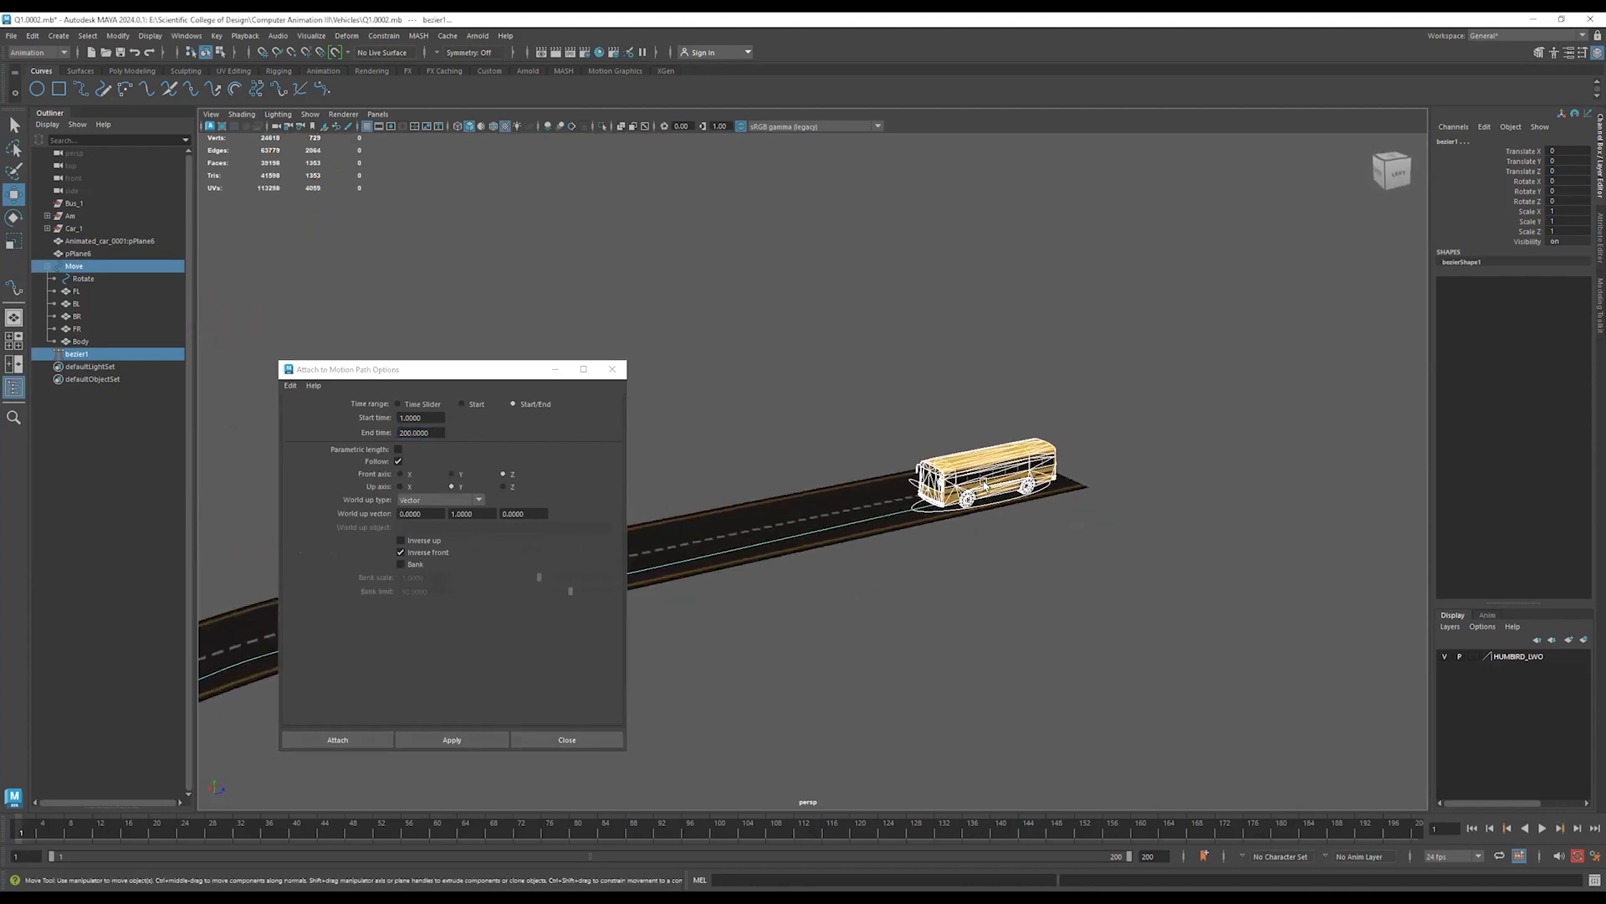
right_click_drag(885, 473, 1375, 461, "alt")
right_click_drag(1045, 500, 1086, 498, "alt")
middle_click_drag(1086, 498, 918, 514, "alt")
right_click_drag(918, 514, 1114, 505, "alt")
left_click_drag(936, 539, 973, 538, "alt")
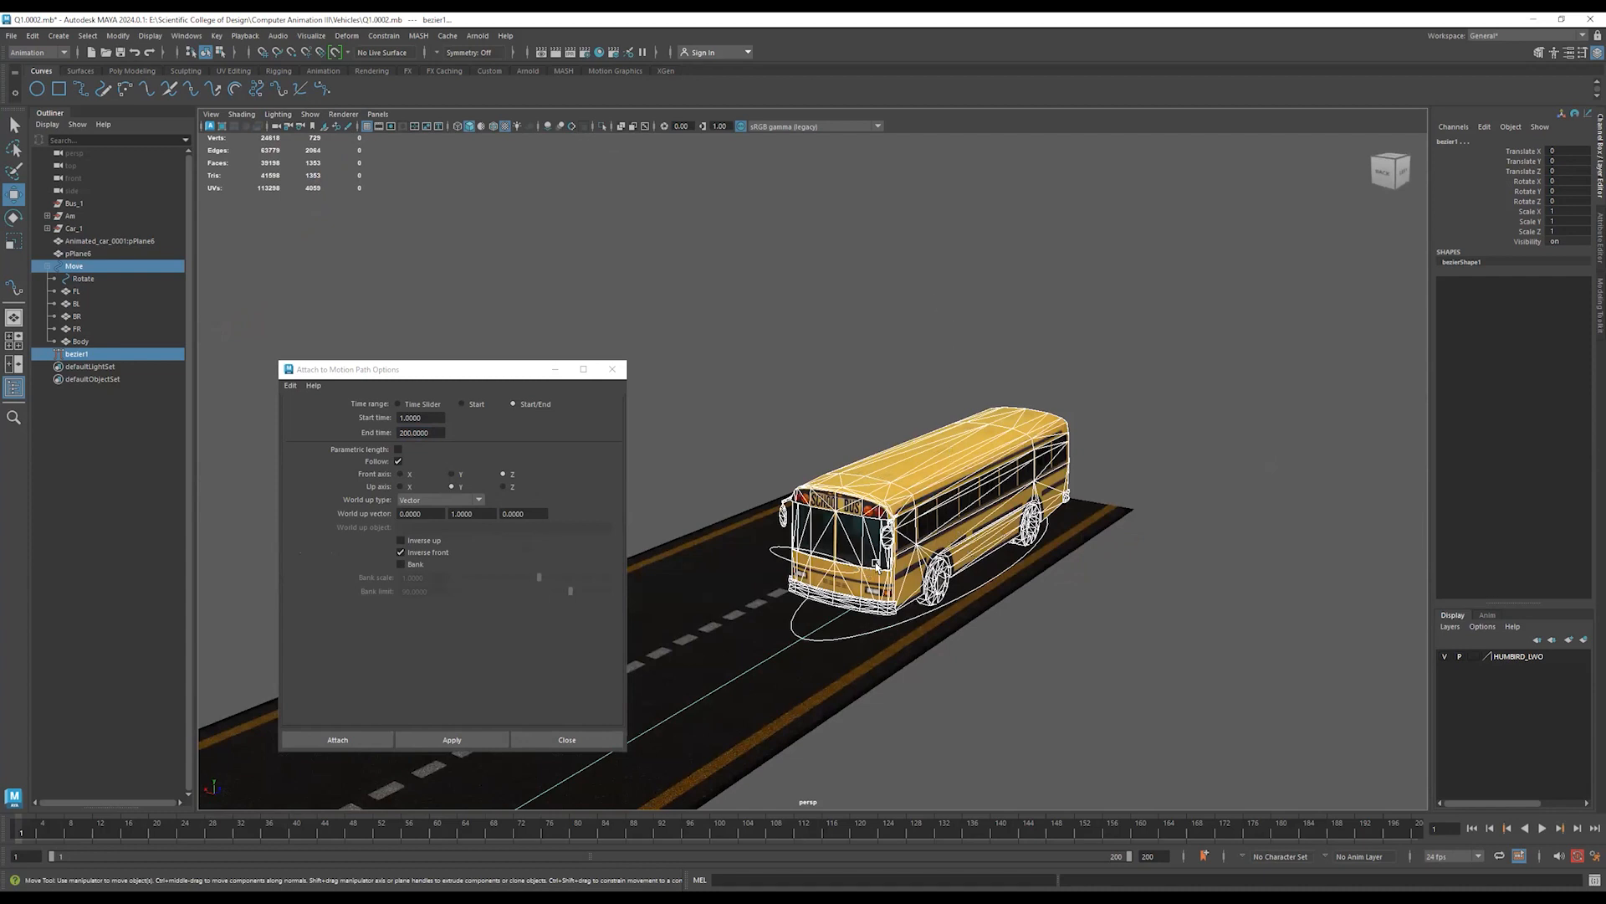
left_click_drag(1067, 570, 962, 582, "alt")
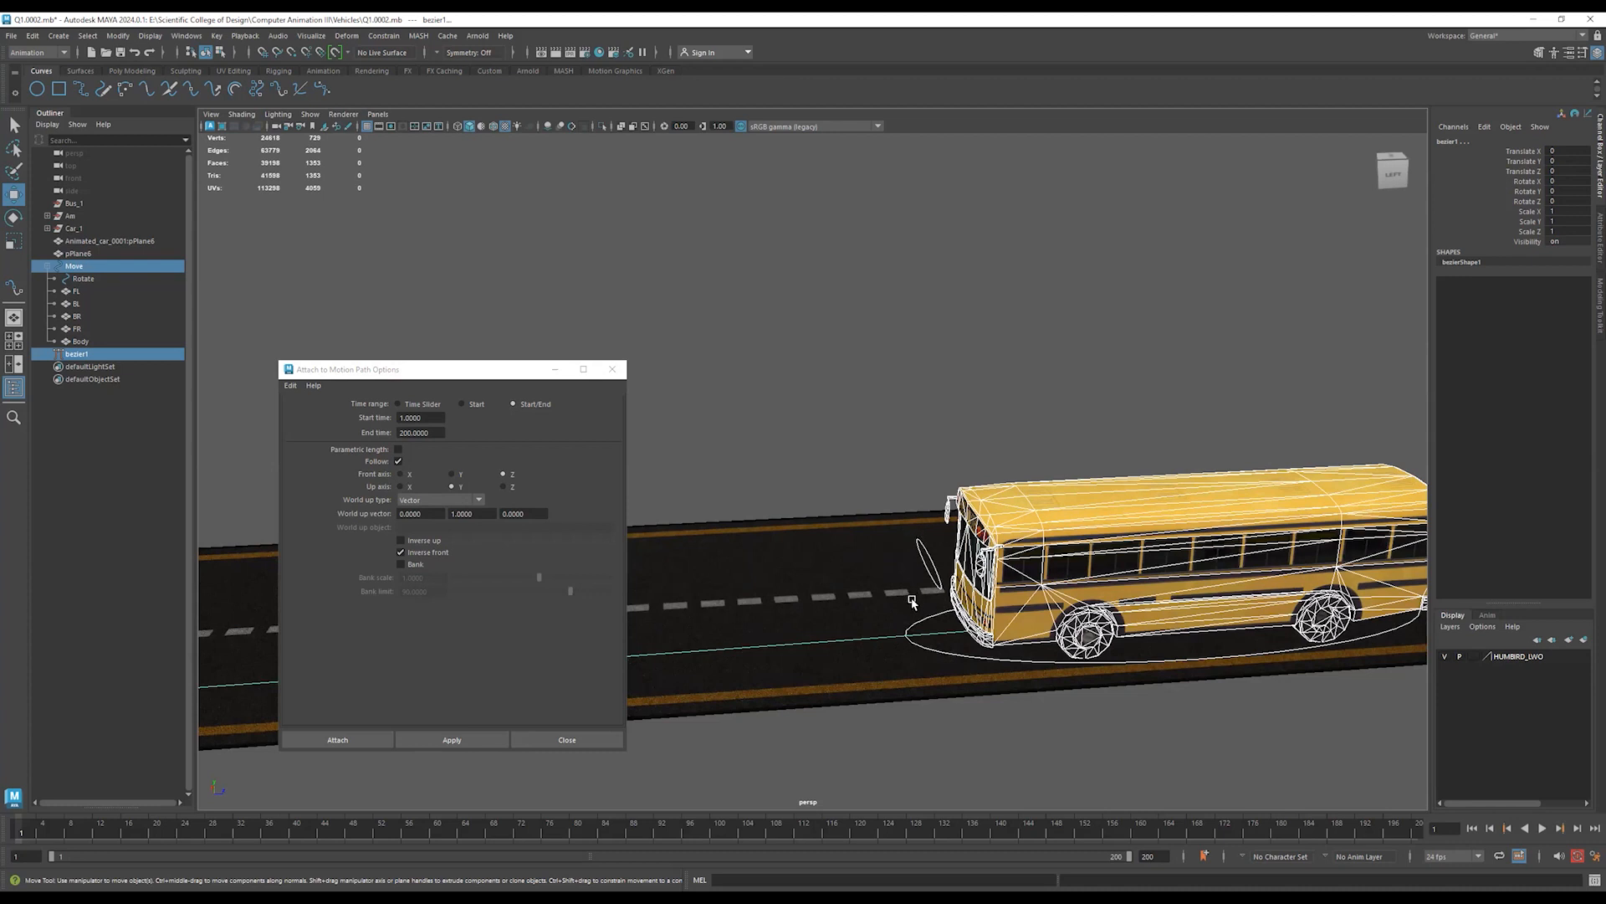
left_click_drag(914, 598, 955, 609, "alt")
left_click_drag(879, 565, 765, 502, "alt")
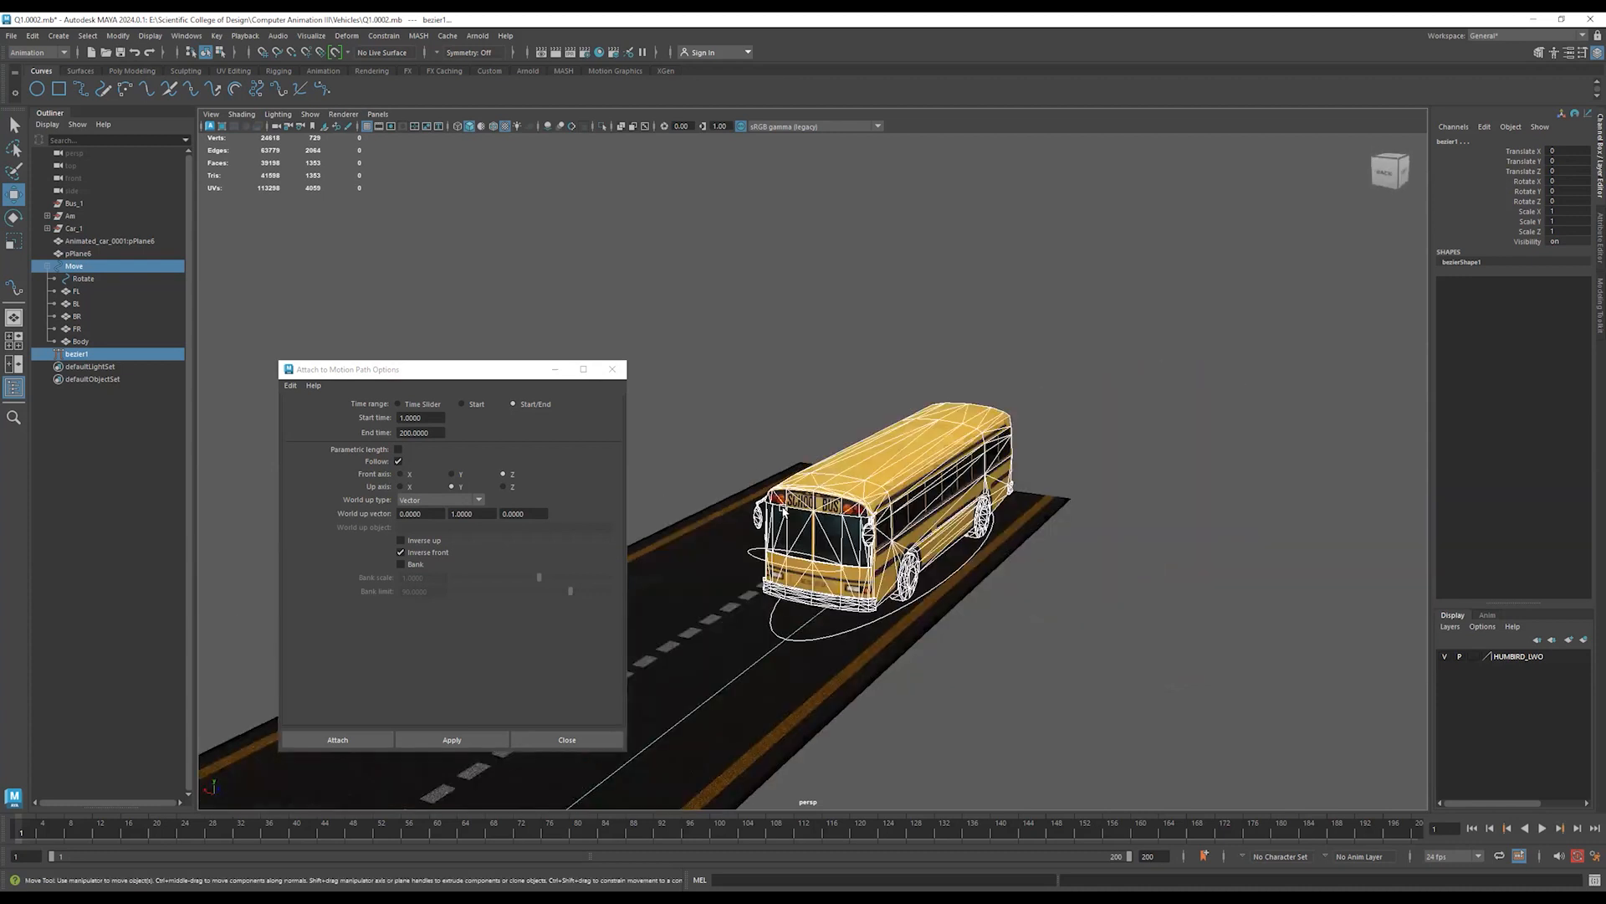
Attach the bus to the curve over frames 1 to 200 with follow, Z front axis, Y up axis and inverse front, and close the options.
left_click_drag(965, 584, 917, 633, "alt")
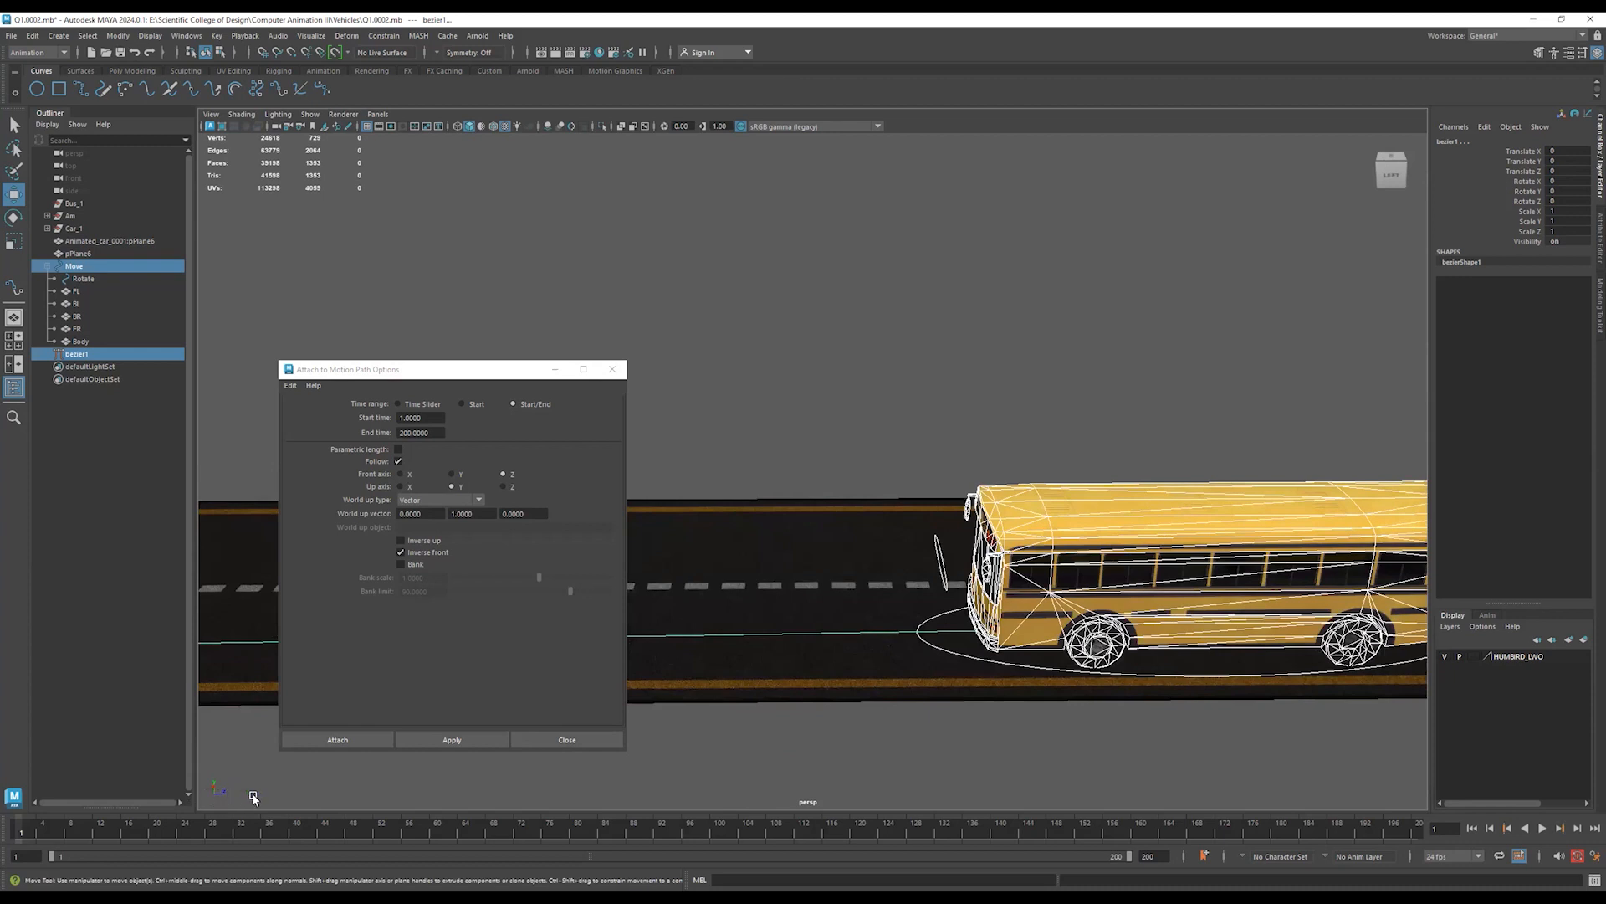
left_click_drag(964, 507, 988, 520, "alt")
left_click_drag(918, 586, 929, 587, "alt")
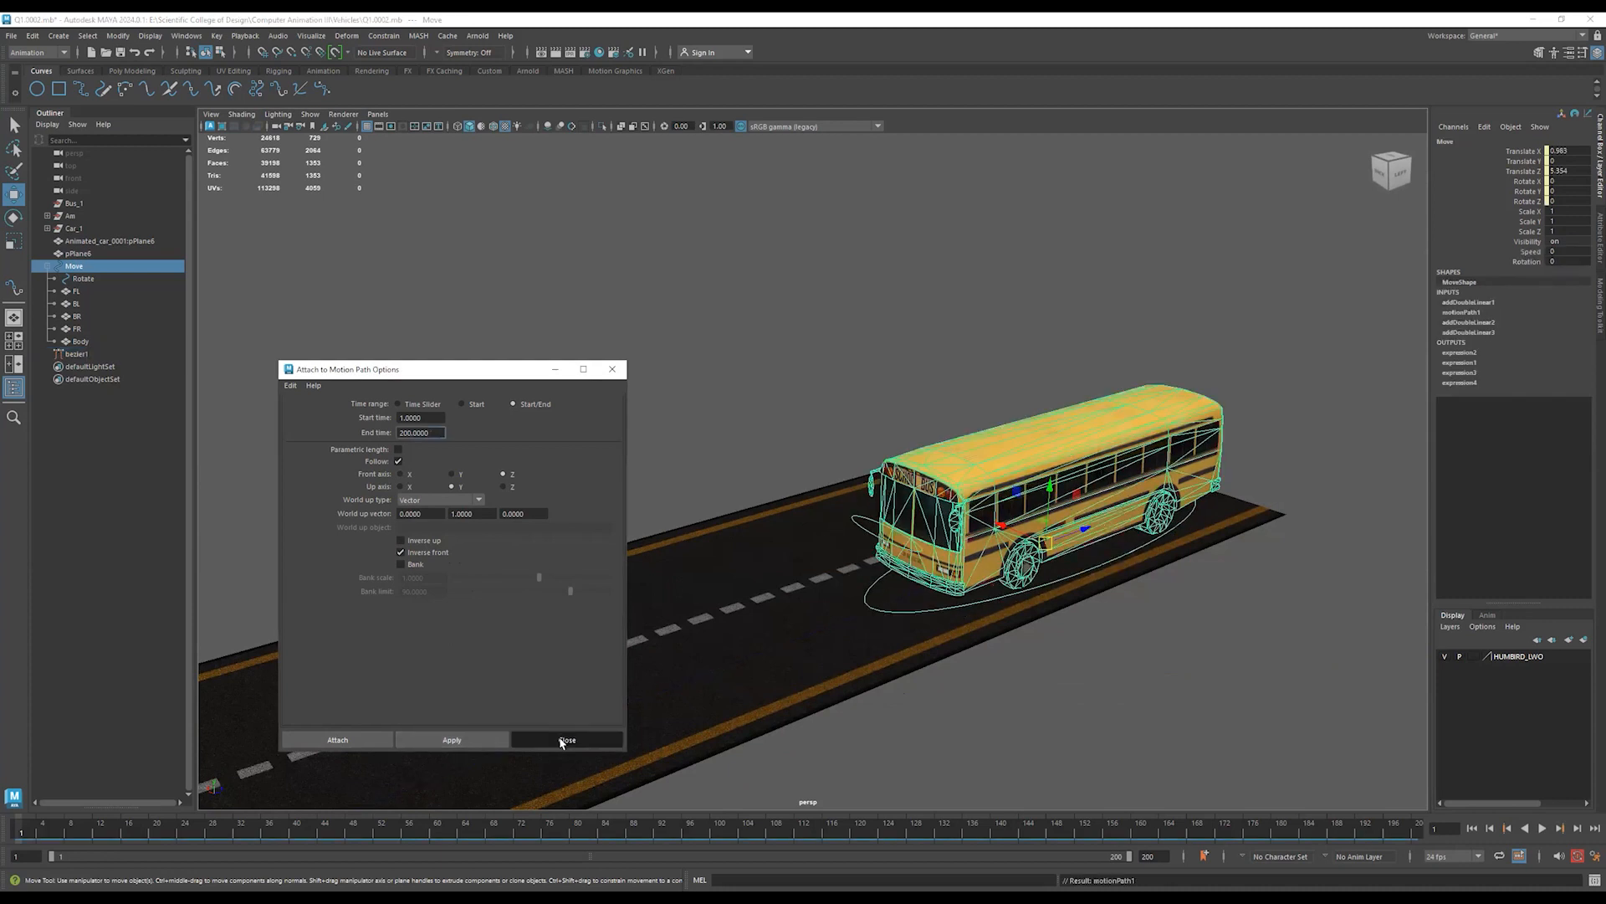
right_click_drag(1319, 670, 500, 684, "alt")
Play and scrub the bus animation along the whole path, viewing the roads from above and from the side.
left_click(1542, 828)
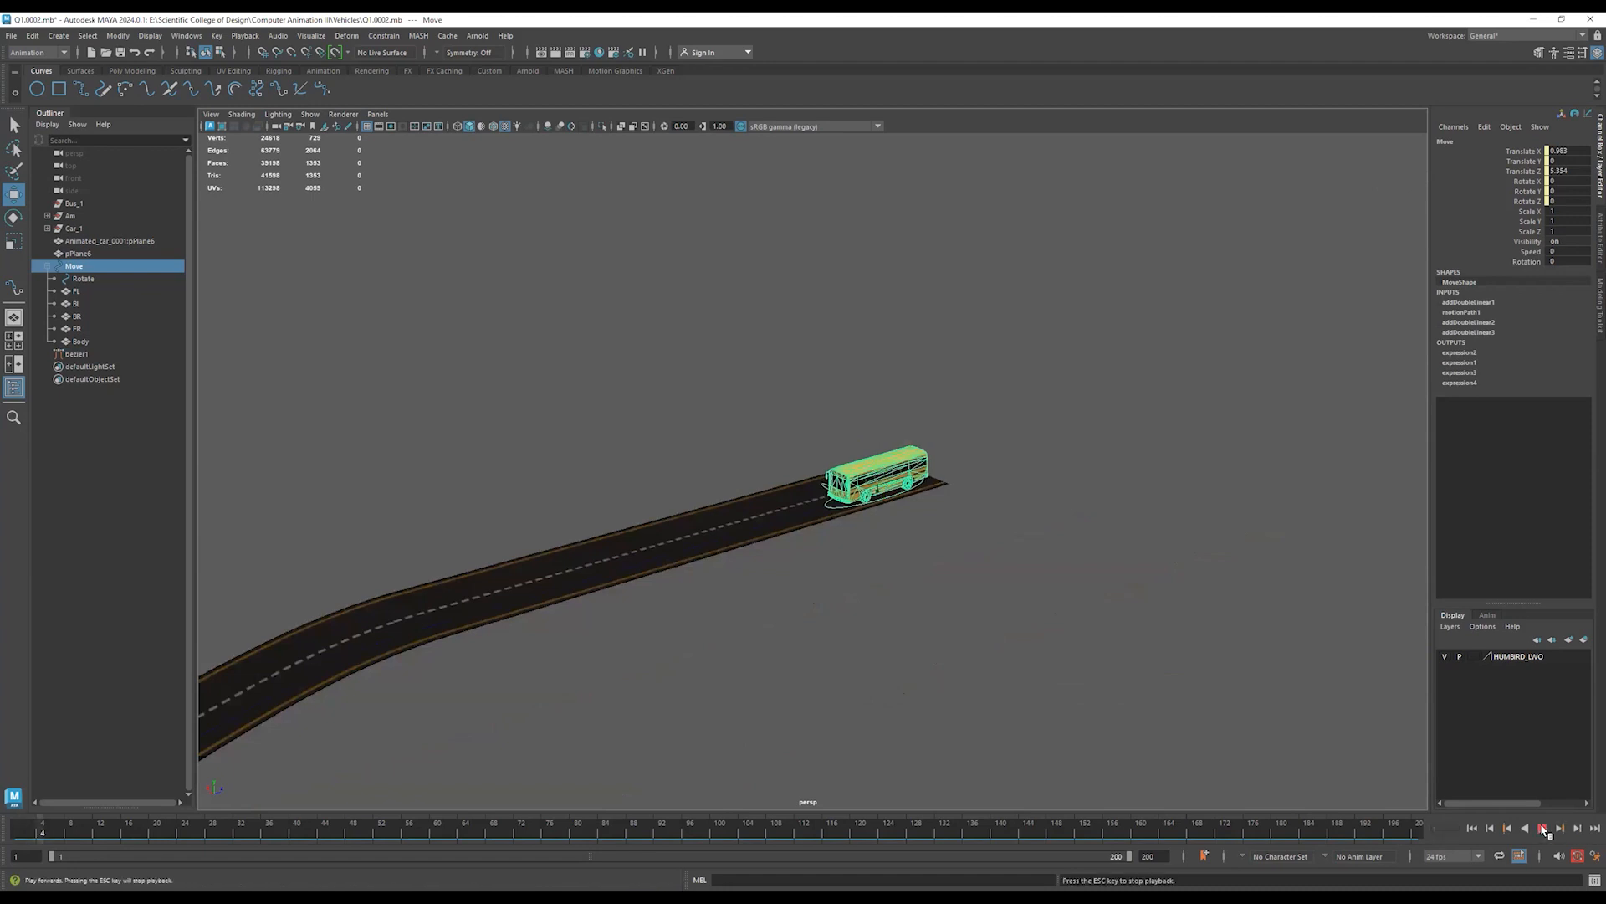
right_click_drag(1200, 656, 484, 649, "alt")
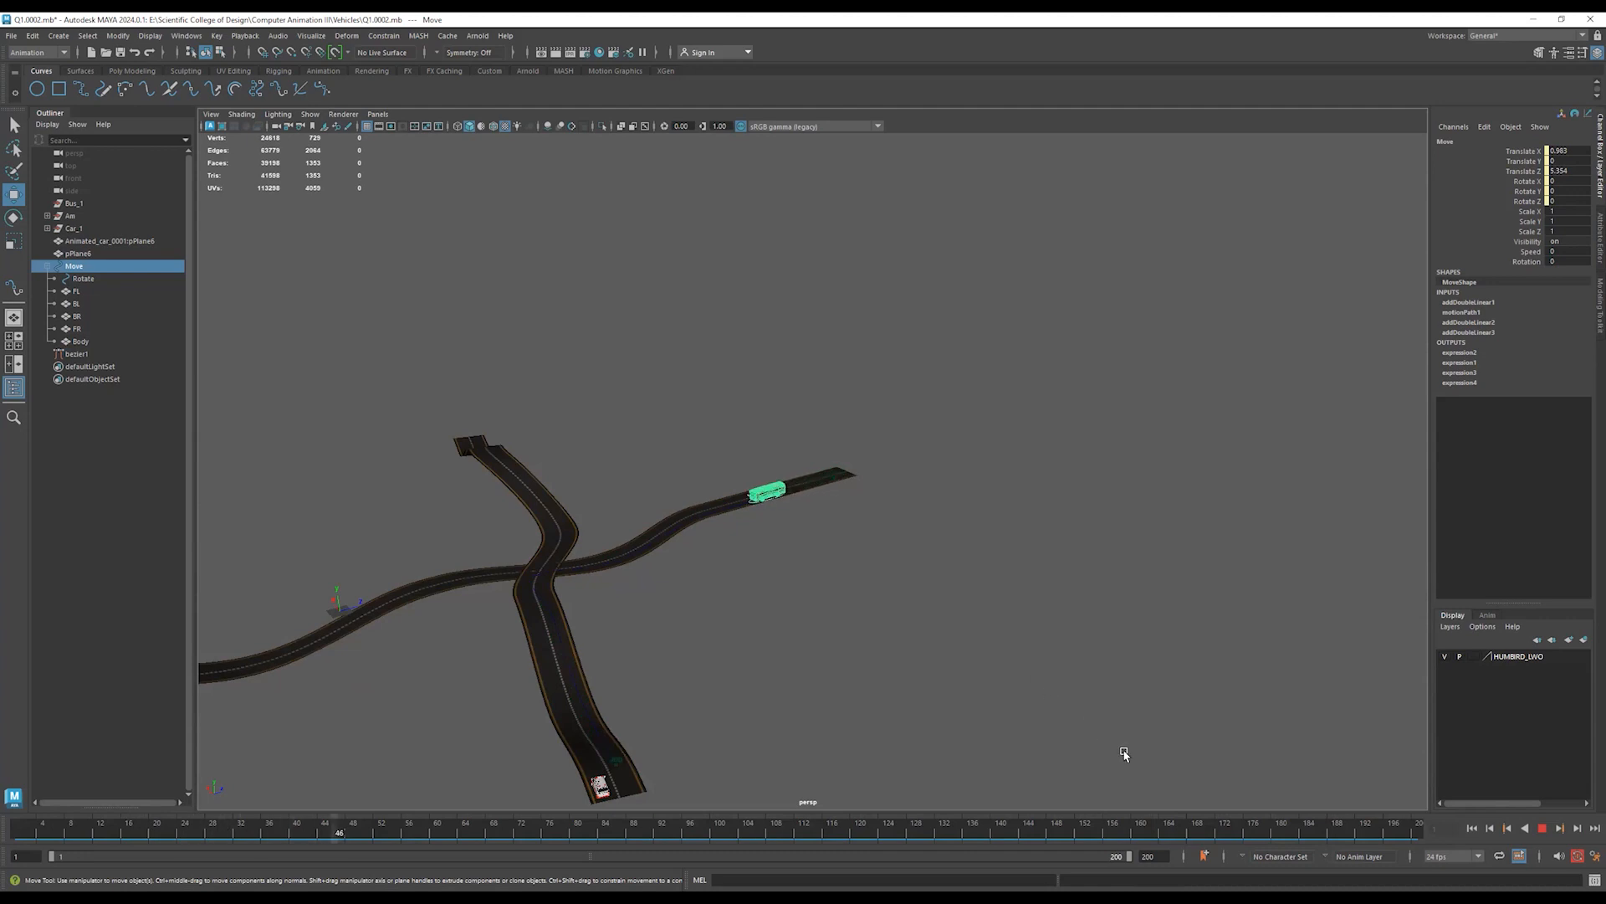
left_click(1544, 829)
left_click_drag(25, 834, 591, 833)
left_click_drag(476, 827, 688, 830)
left_click_drag(949, 721, 832, 699, "alt")
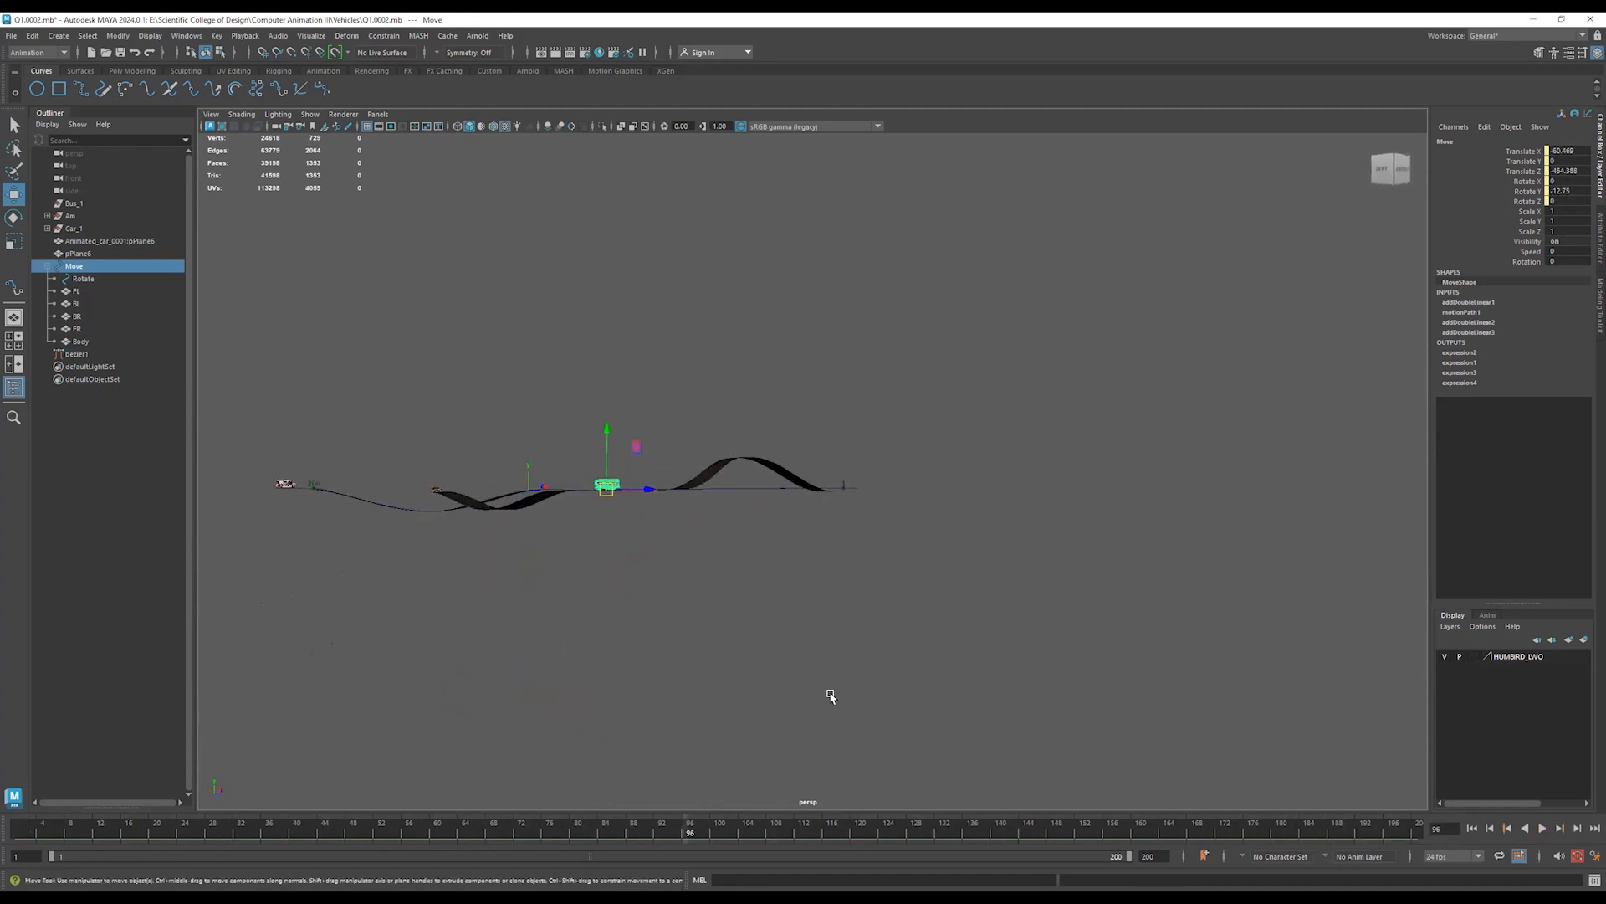
left_click(1544, 829)
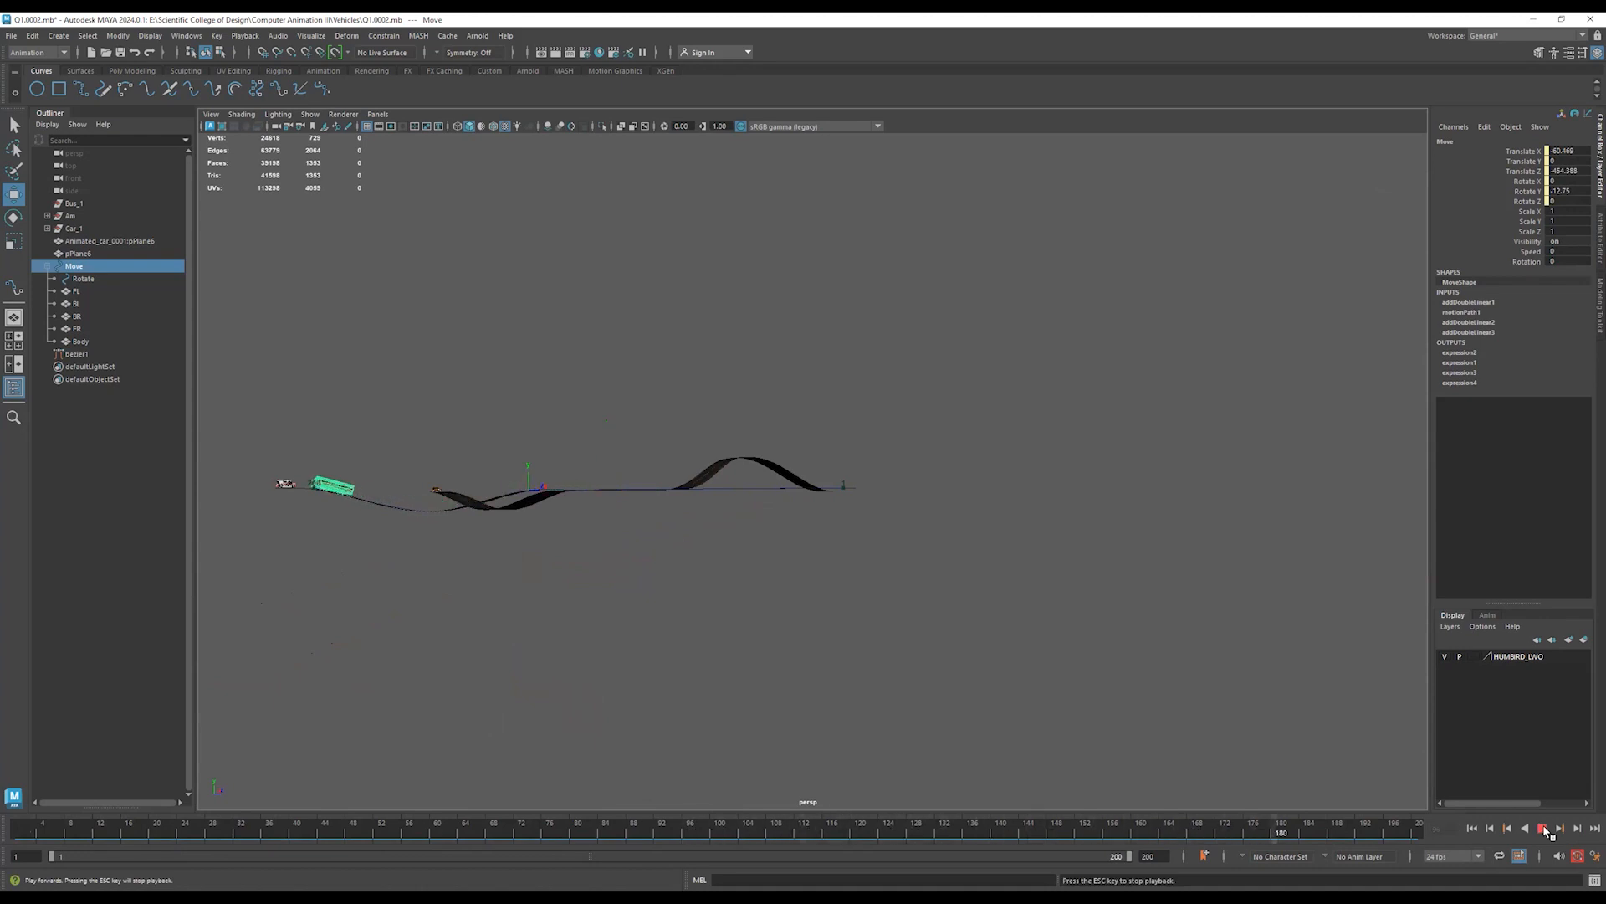
left_click(1543, 828)
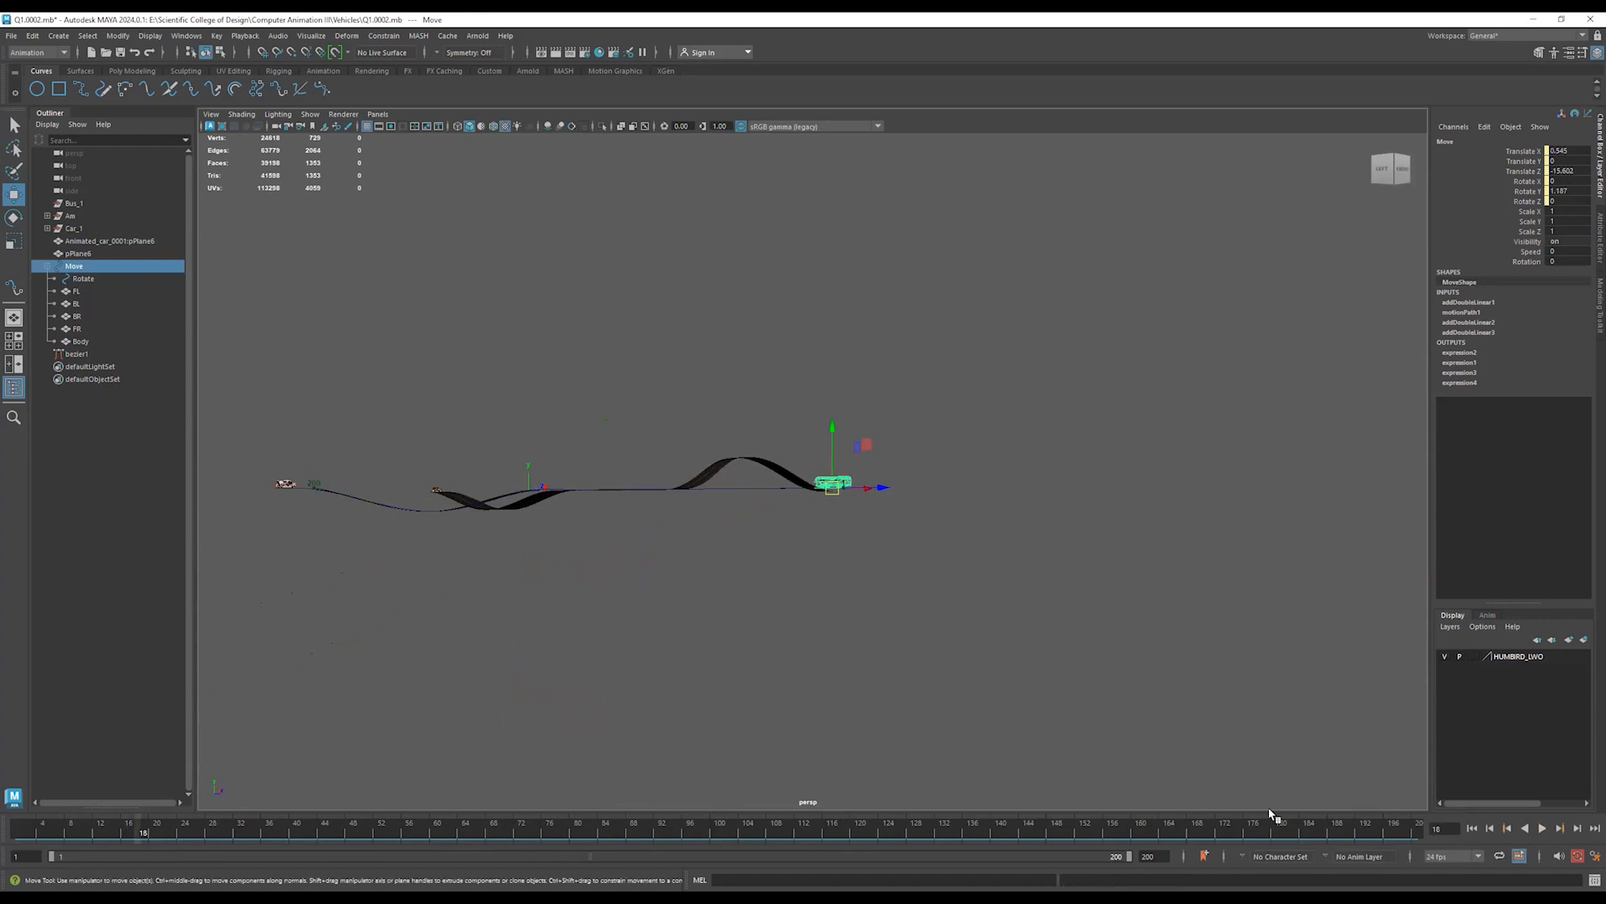
Frame the road crossing and move the timeline to frame 96, where the bus is just short of the intersection.
left_click_drag(532, 616, 598, 711, "alt")
right_click_drag(578, 577, 1071, 569, "alt")
middle_click_drag(469, 510, 1188, 631, "alt")
left_click_drag(658, 594, 550, 583, "alt")
middle_click_drag(551, 583, 658, 565, "alt")
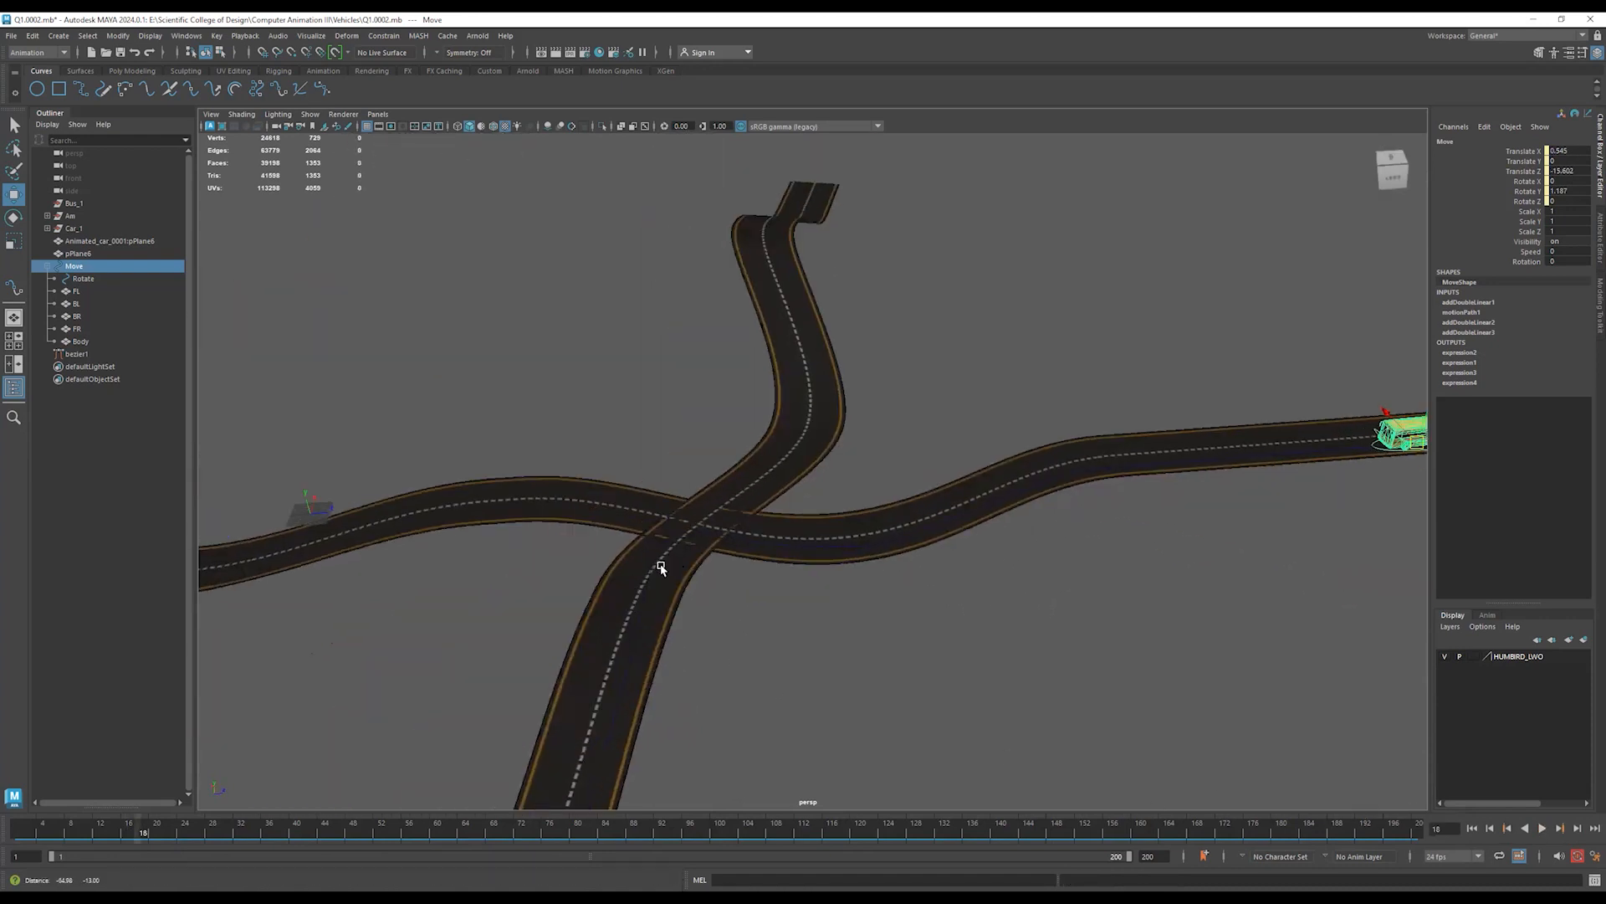
right_click_drag(658, 565, 962, 578, "alt")
scroll(798, 635, "up", 1)
left_click_drag(798, 622, 820, 613, "alt")
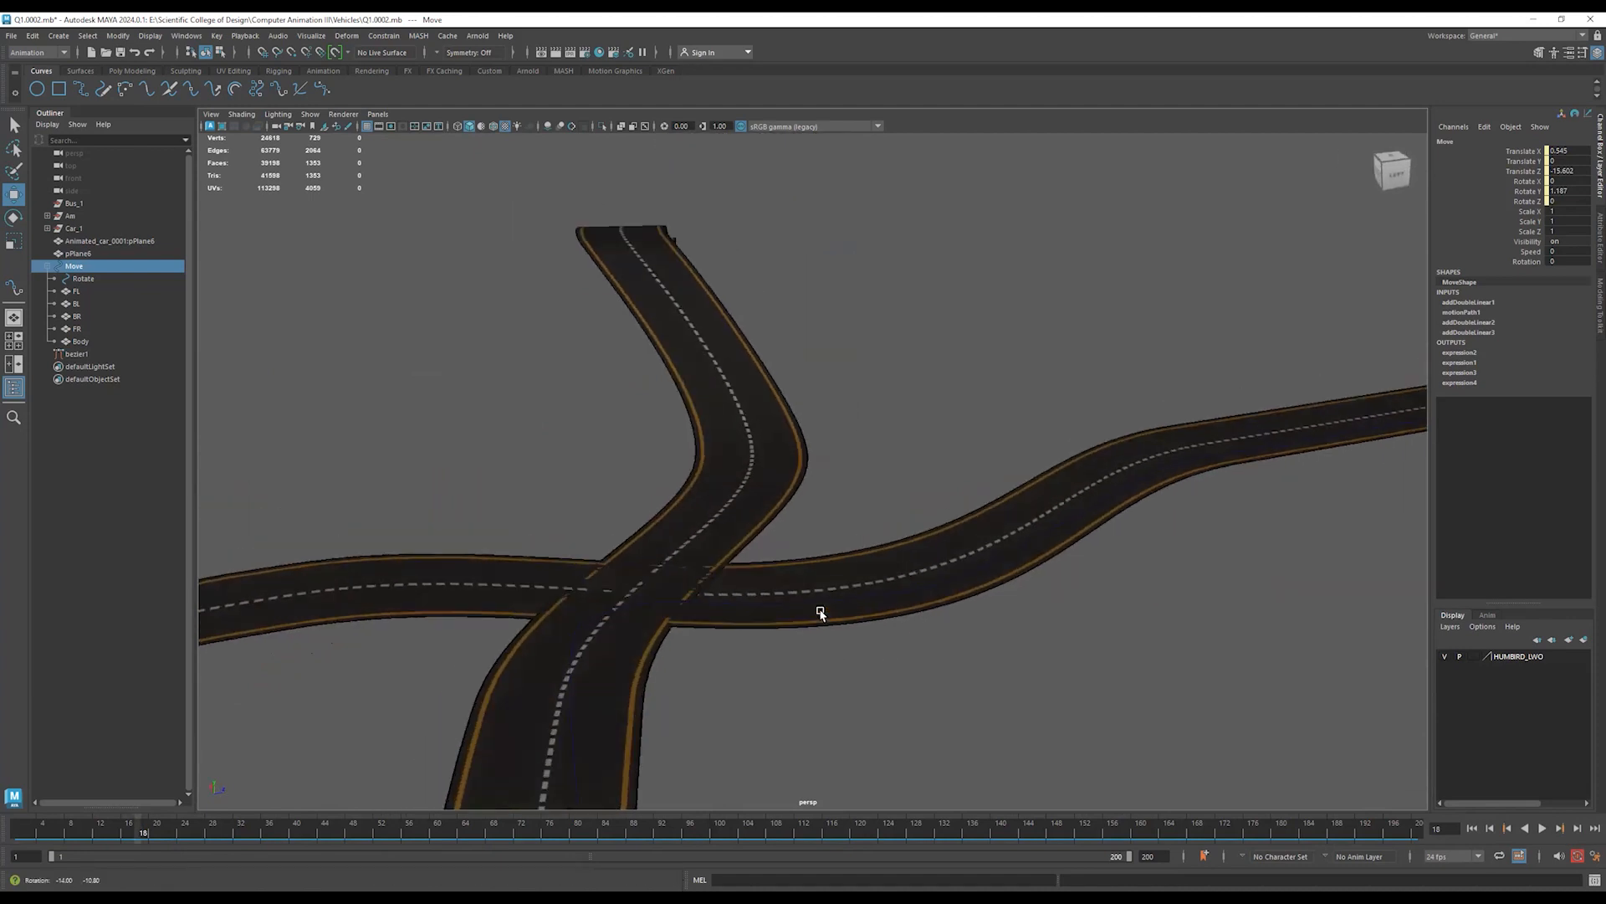
left_click_drag(141, 833, 691, 812)
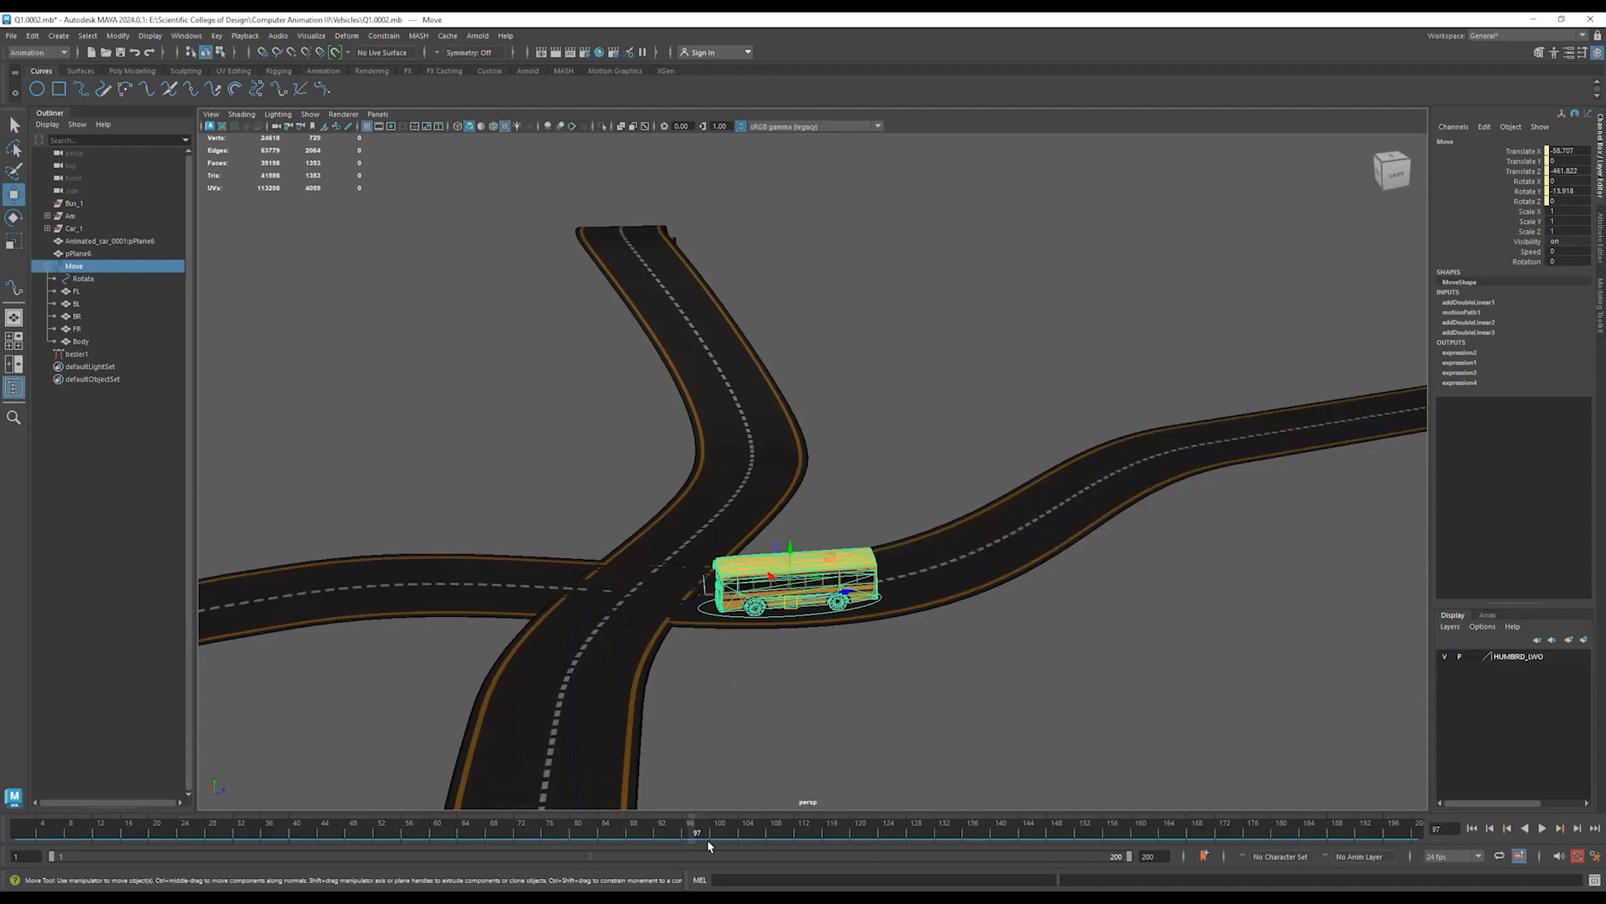
mouse_move(701, 835)
left_mouse_down()
mouse_move(676, 839)
mouse_move(689, 839)
left_mouse_up()
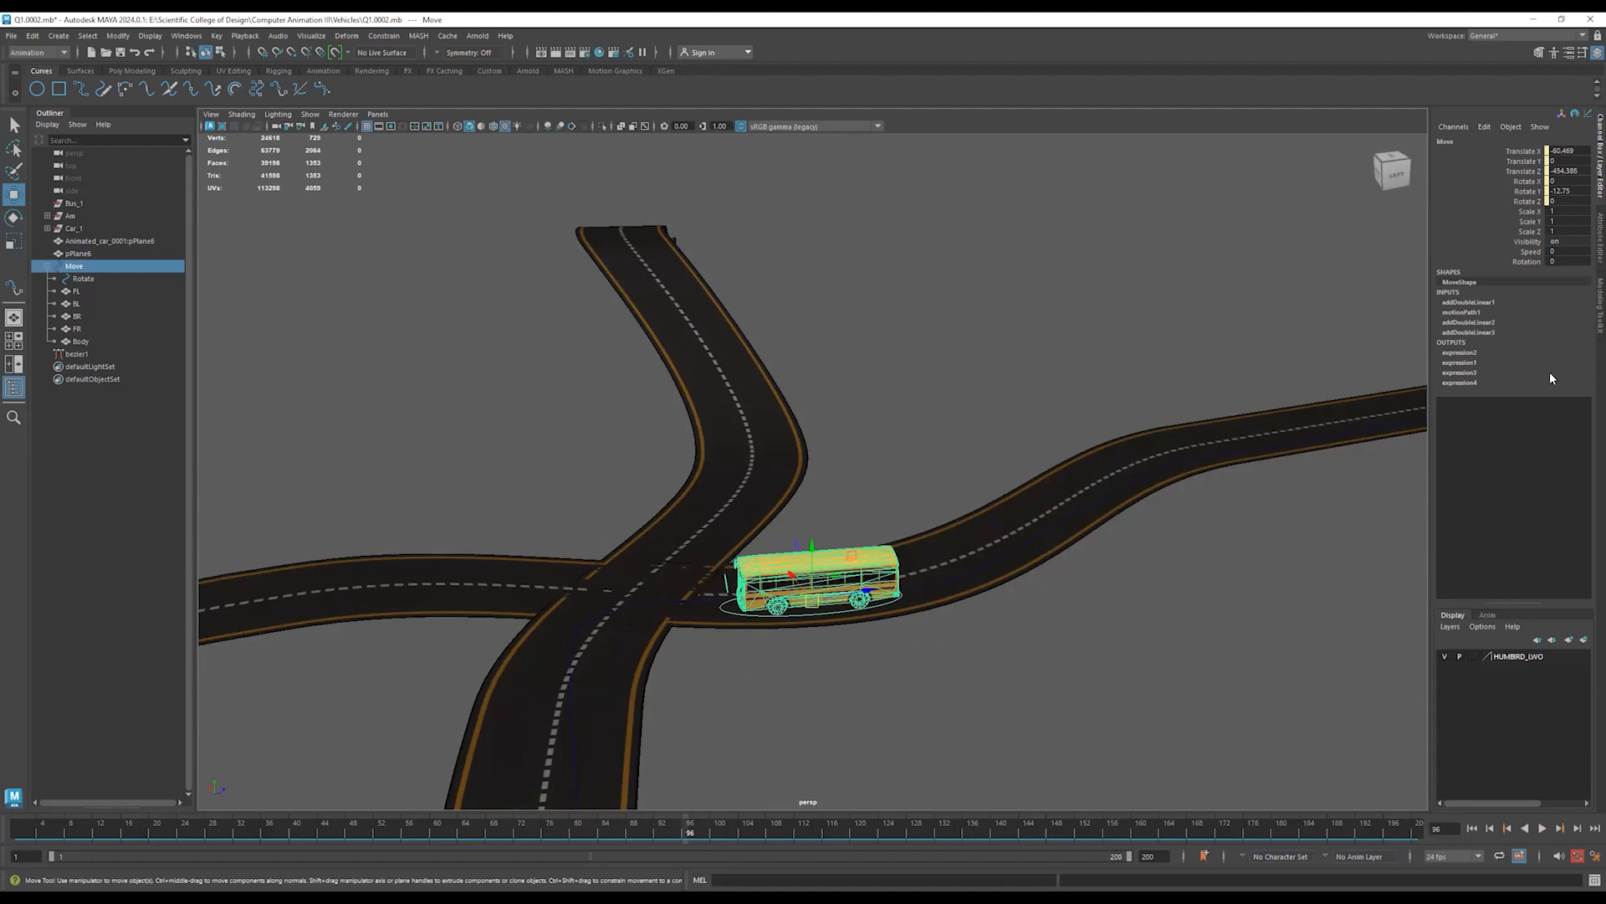
In the bus's motionPath1 attributes, set keys on the U Value at frame 96 and frame 120.
left_click(1594, 243)
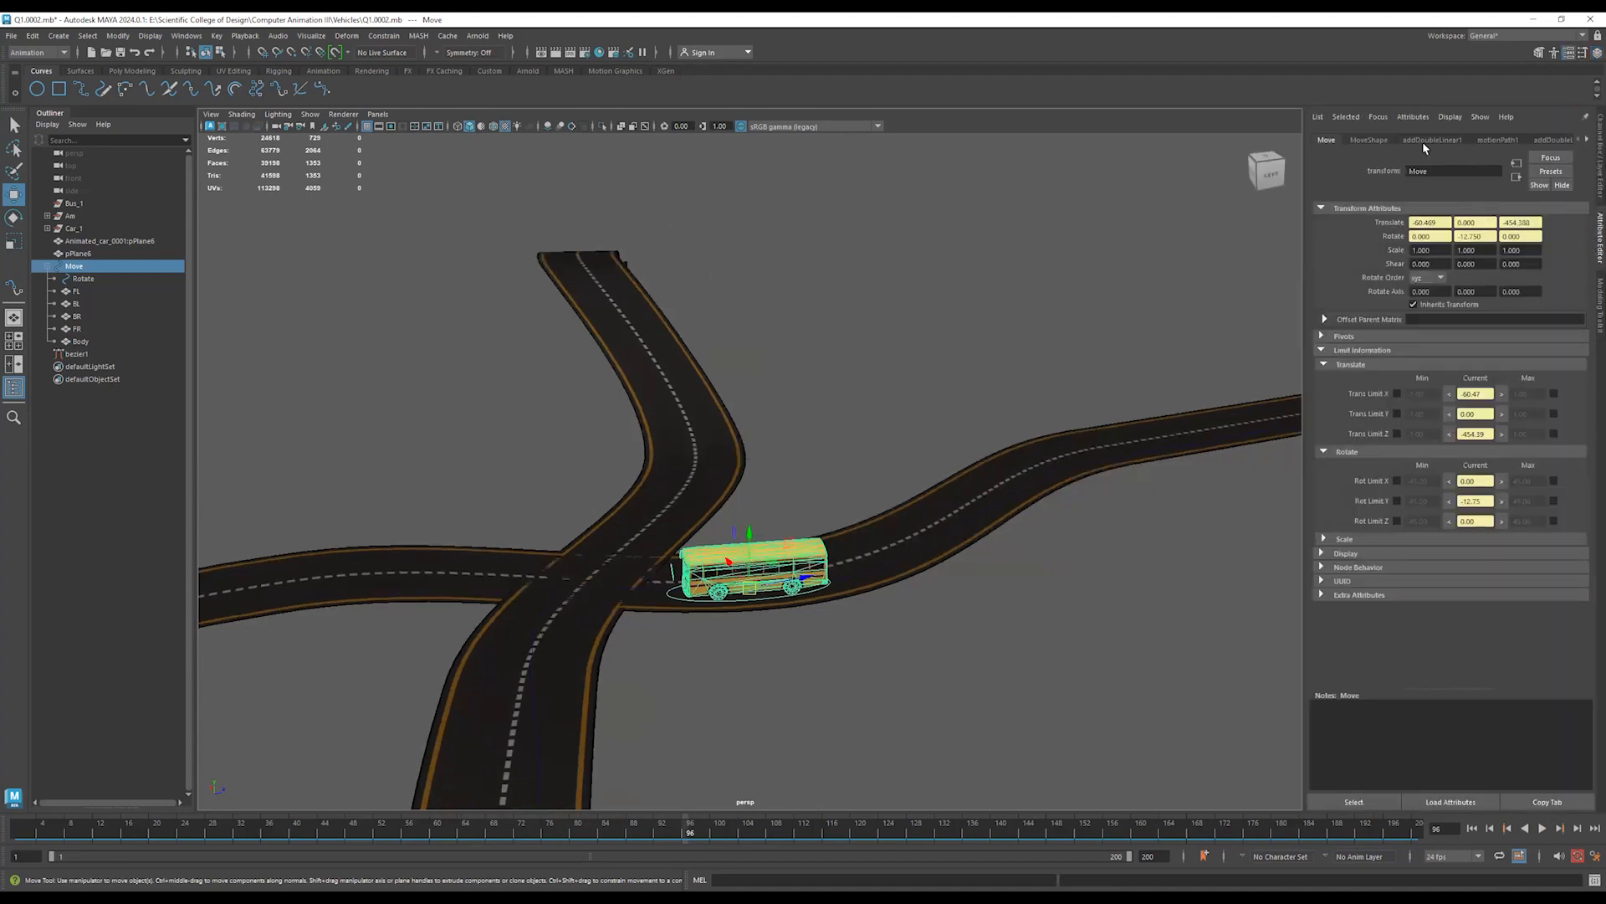
left_click(1369, 140)
scroll(1368, 140, "down", 2)
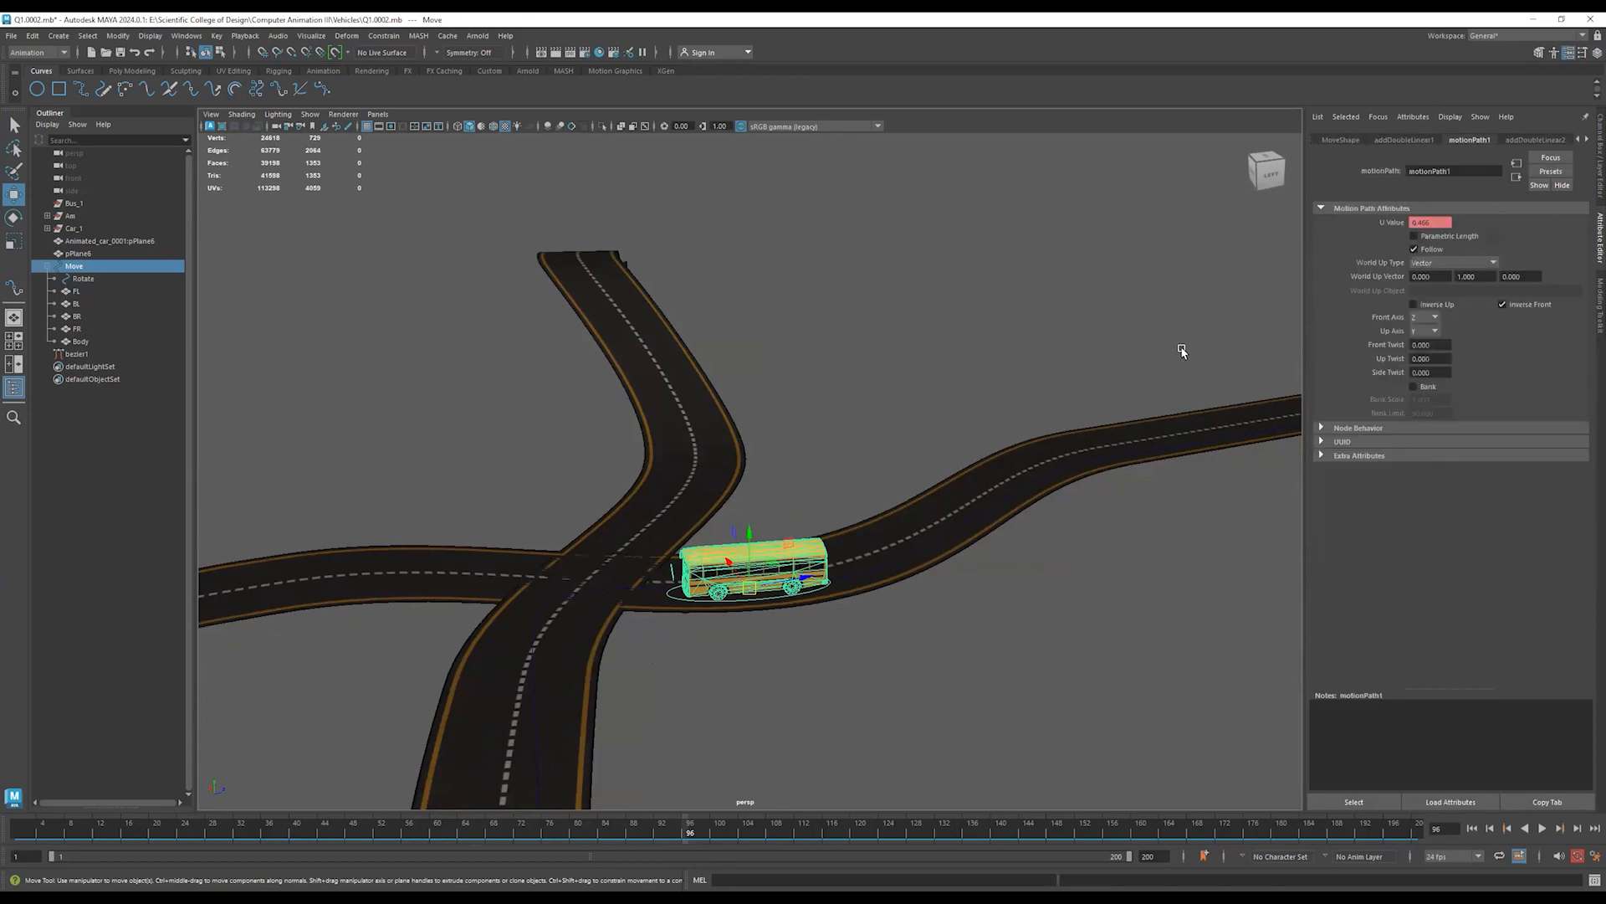
right_click(1390, 226)
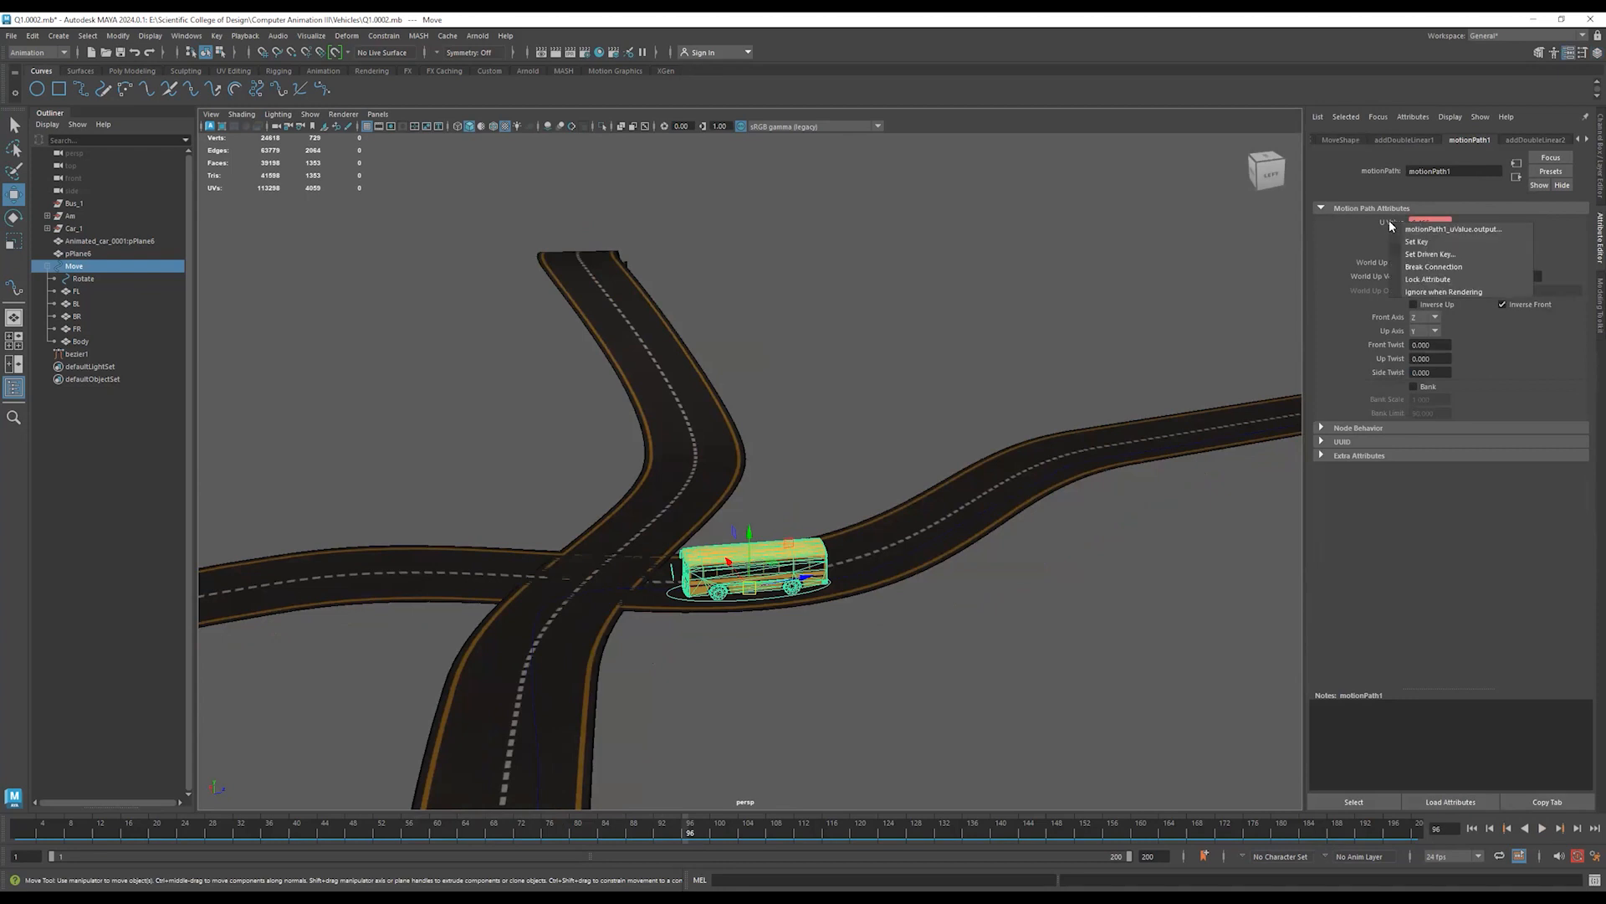
left_click(1374, 226)
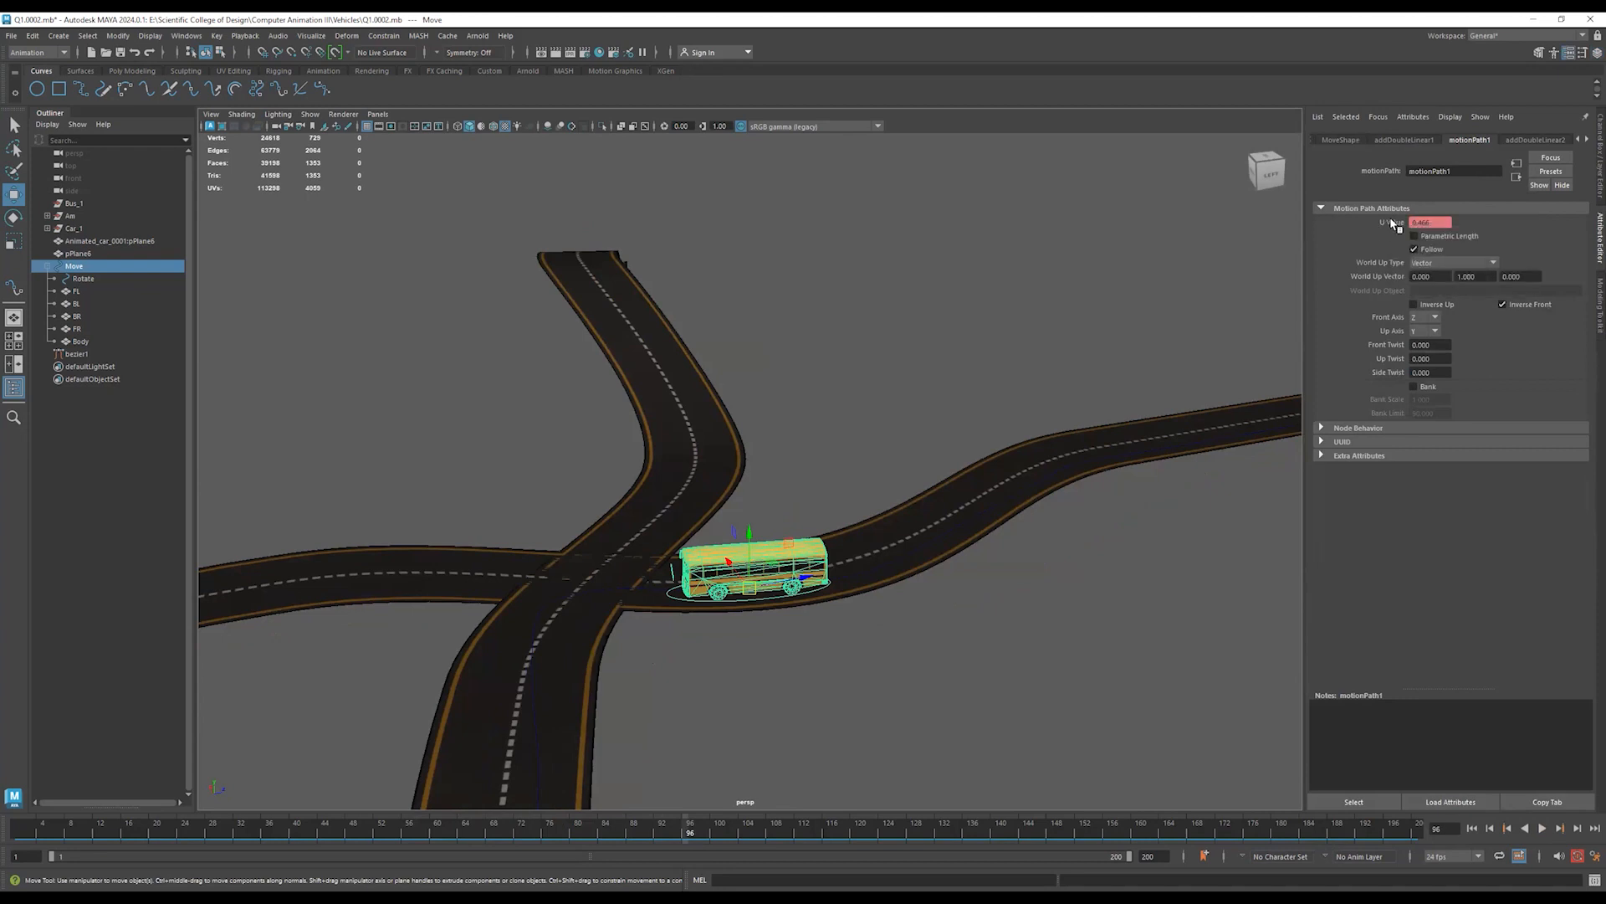
right_click(1390, 222)
left_click(1383, 227)
right_click(1392, 224)
left_click(1411, 241)
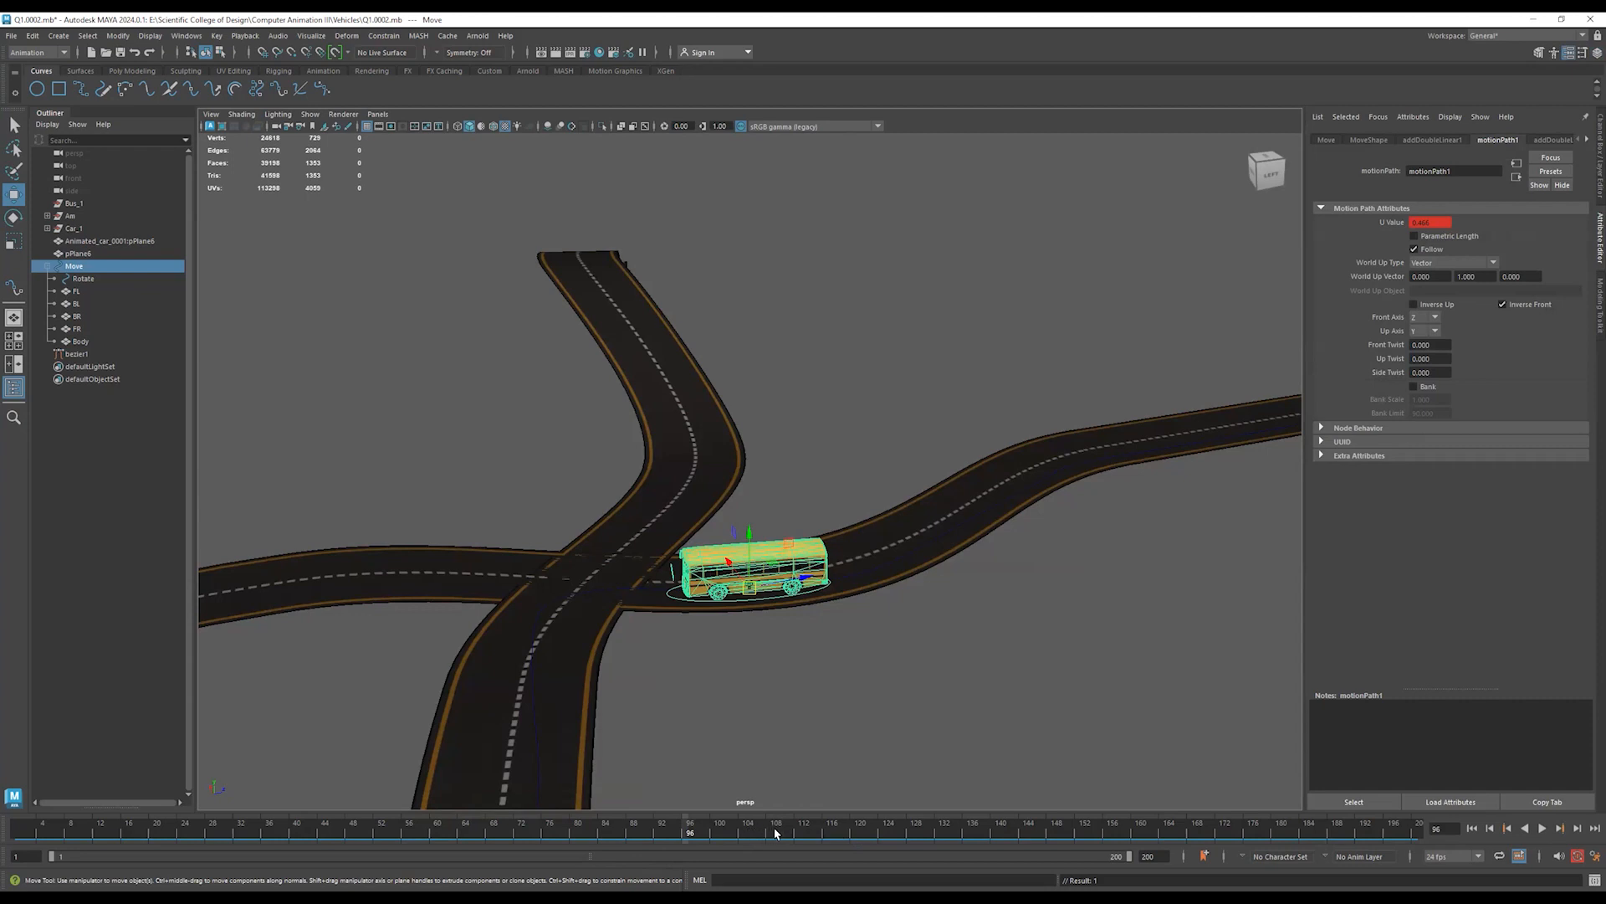
left_click(853, 834)
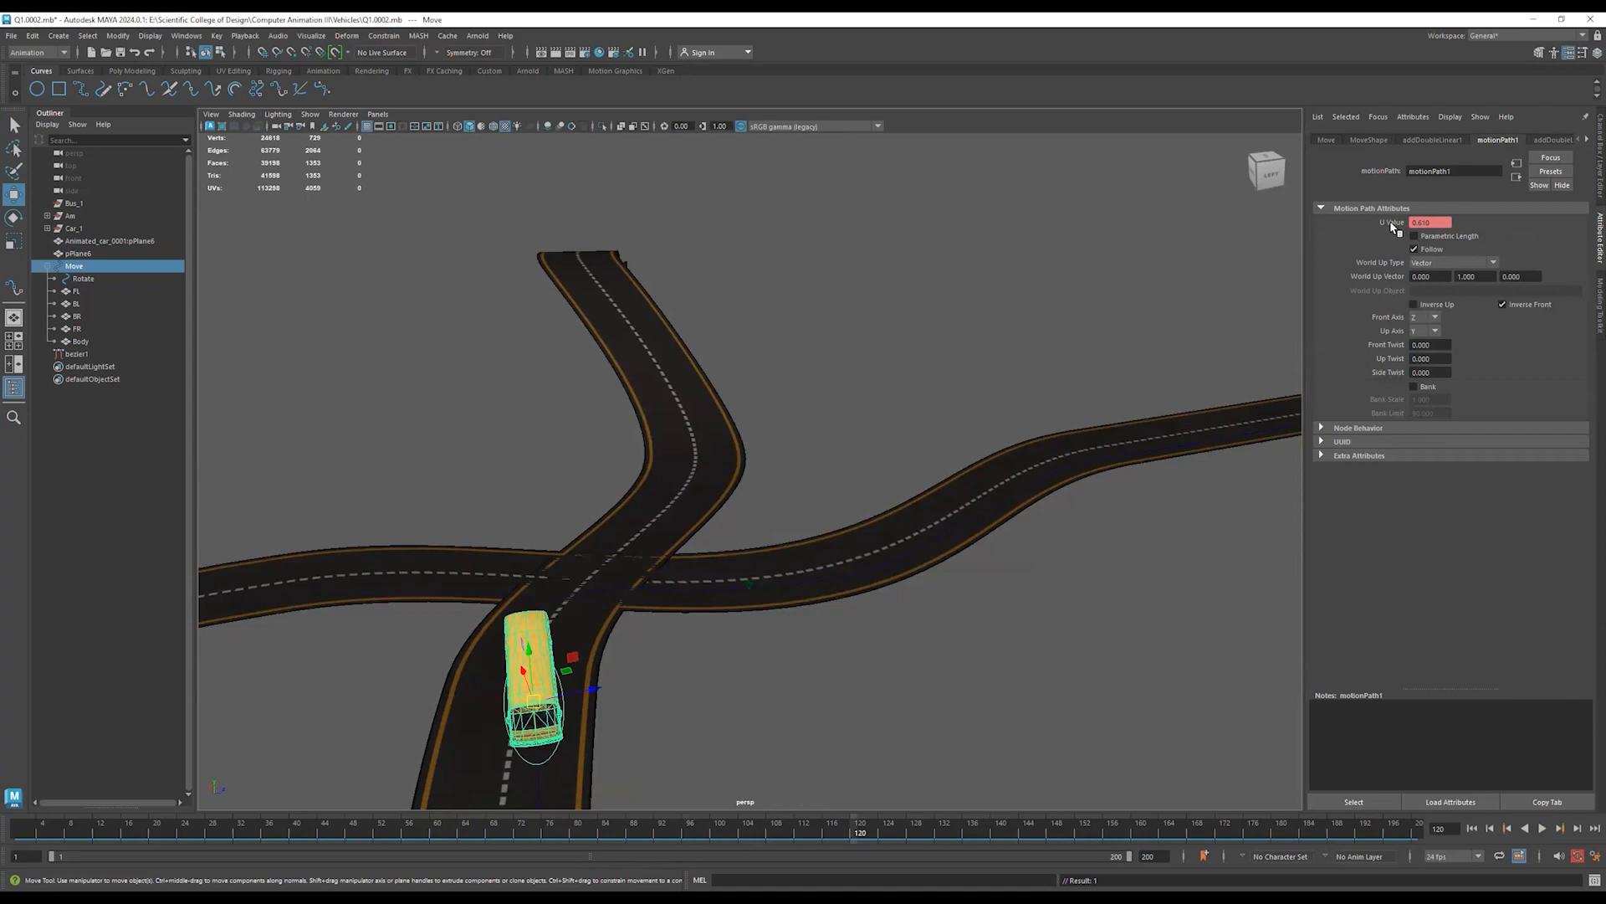
left_click(1413, 247)
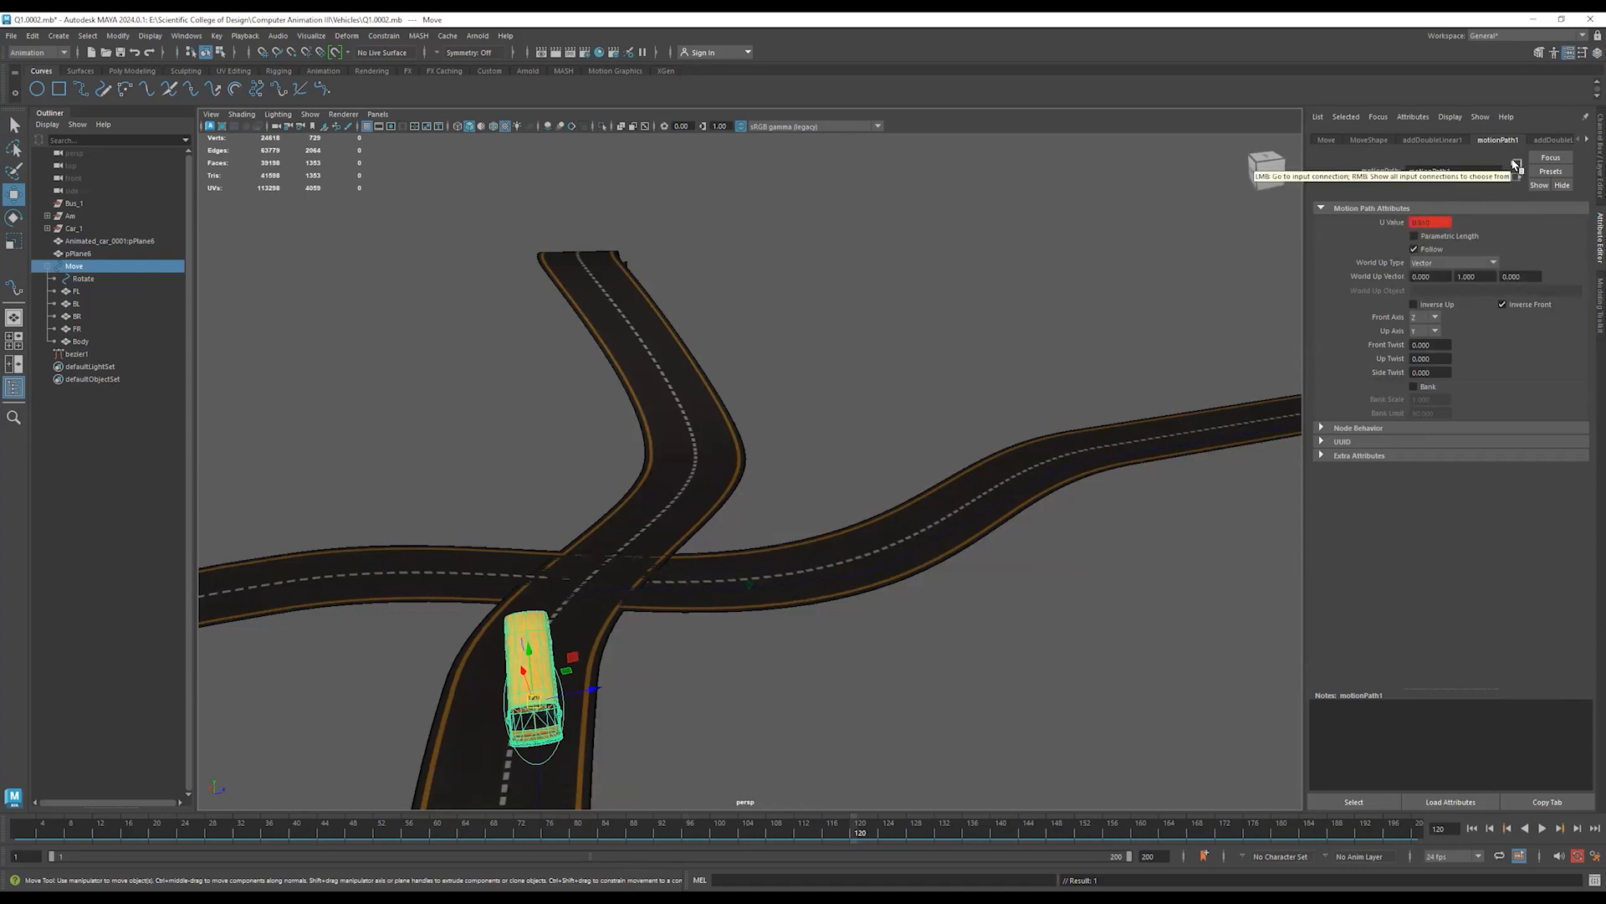
Show the keys of the path's U Value curve and set the frame 120 key to 0.466104 so it matches the frame 96 key.
left_click(1516, 165)
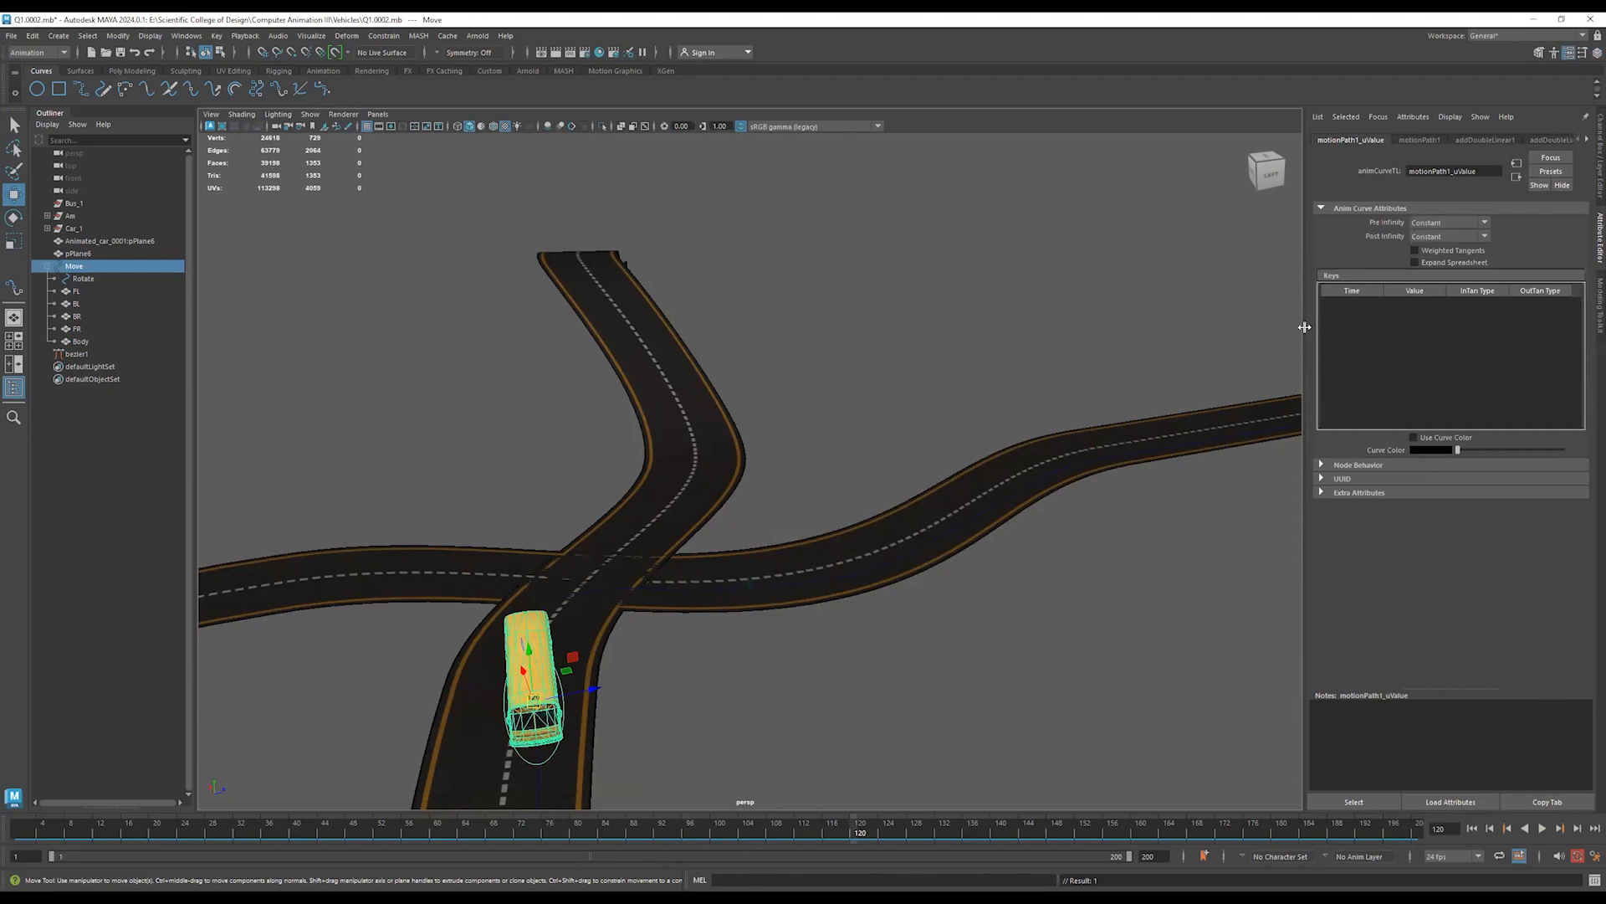
left_click(796, 583)
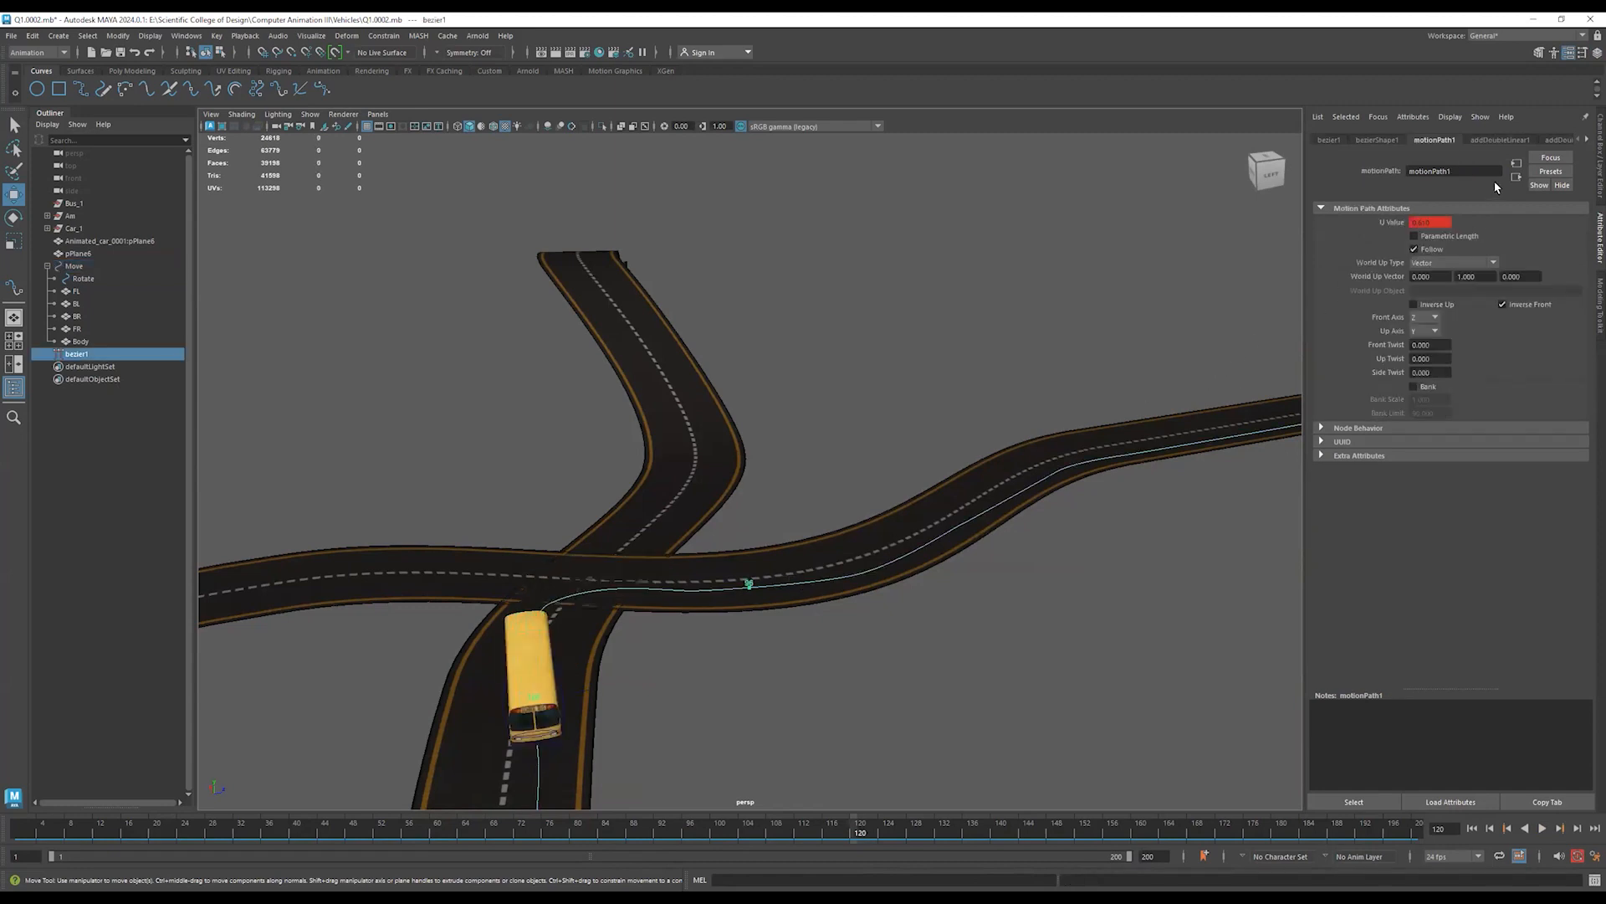
left_click(1516, 163)
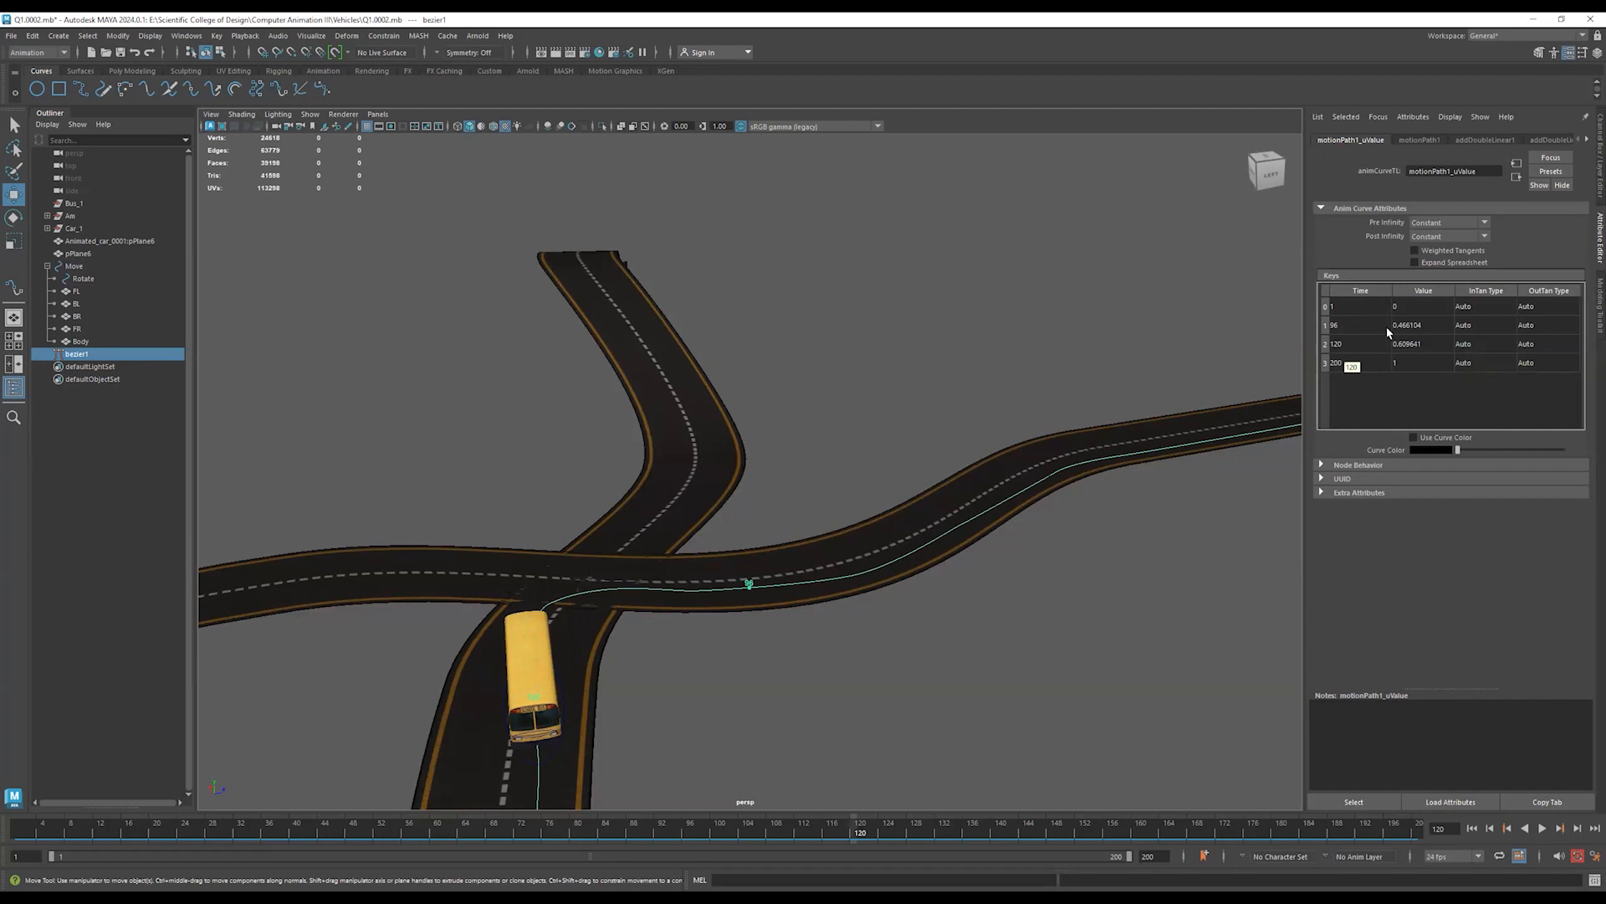
double_click(1411, 329)
double_click(1422, 347)
type("0.466104")
key("Return")
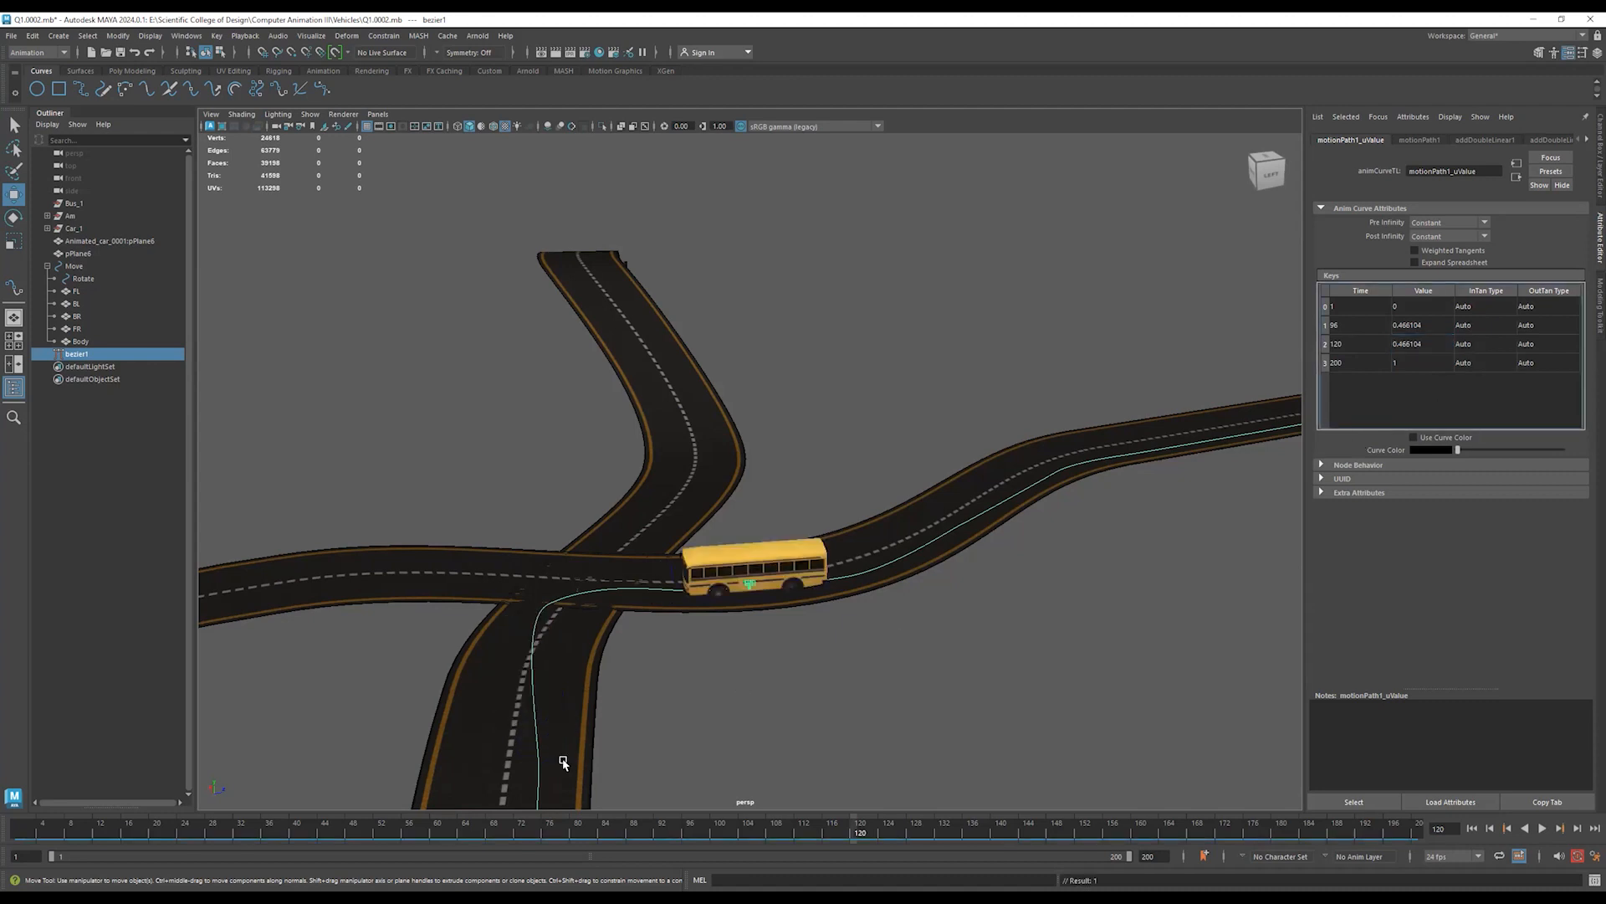
Scrub through the bus's stop at the crossing, reopen the motionPath1 attributes and examine the bus on the road from several angles.
left_click(529, 827)
left_click_drag(544, 825, 835, 852)
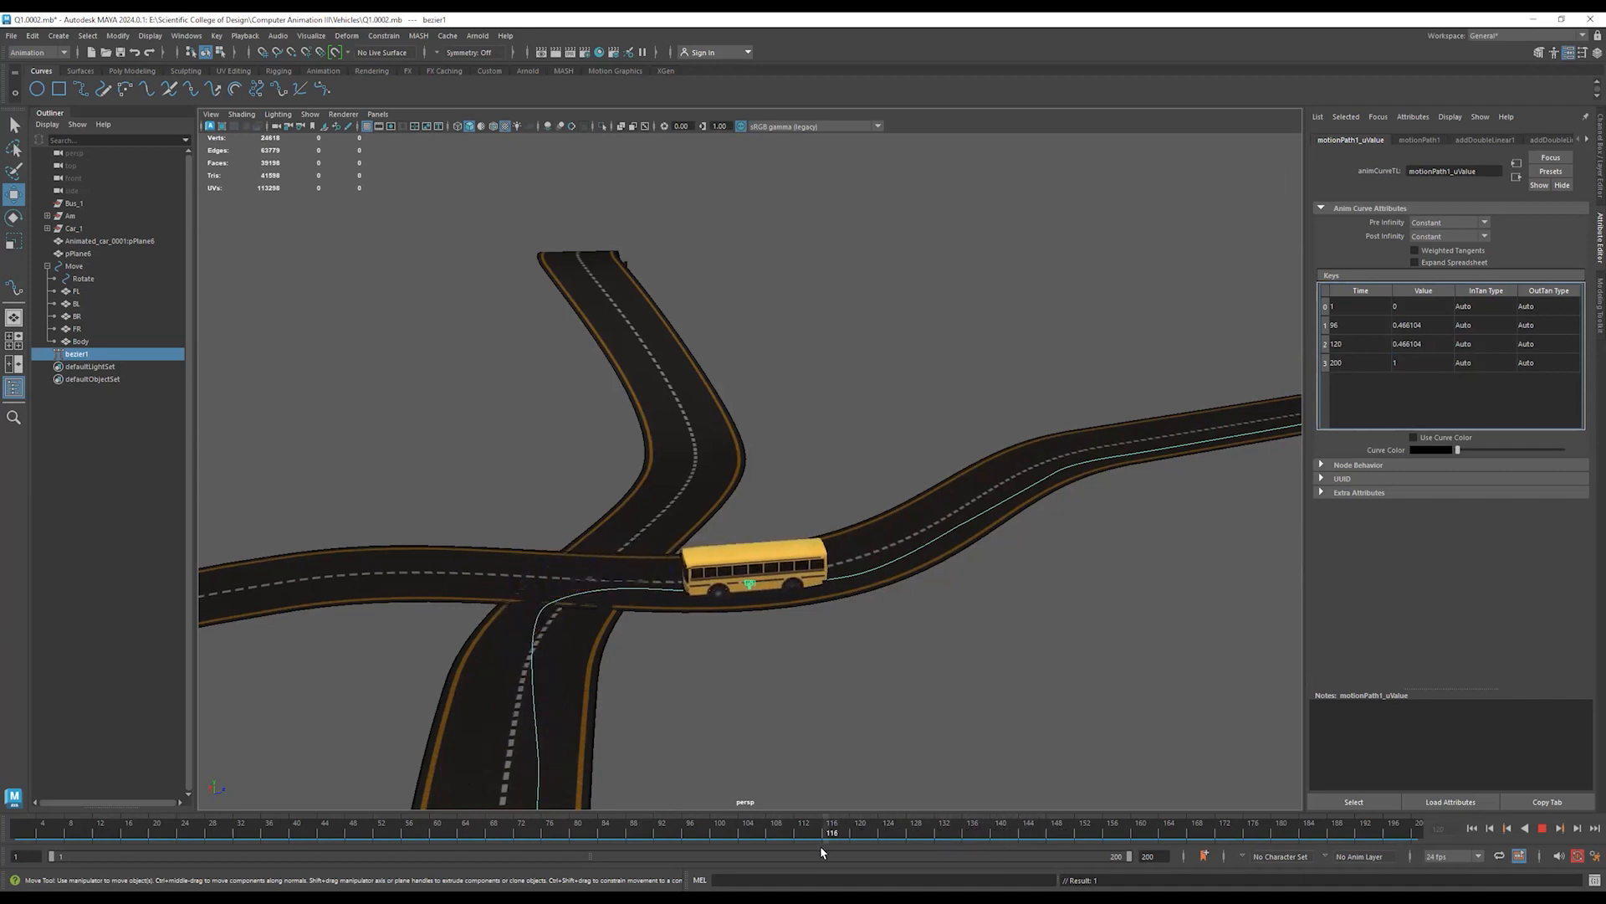
left_click_drag(736, 847, 1093, 837)
scroll(832, 638, "down", 2)
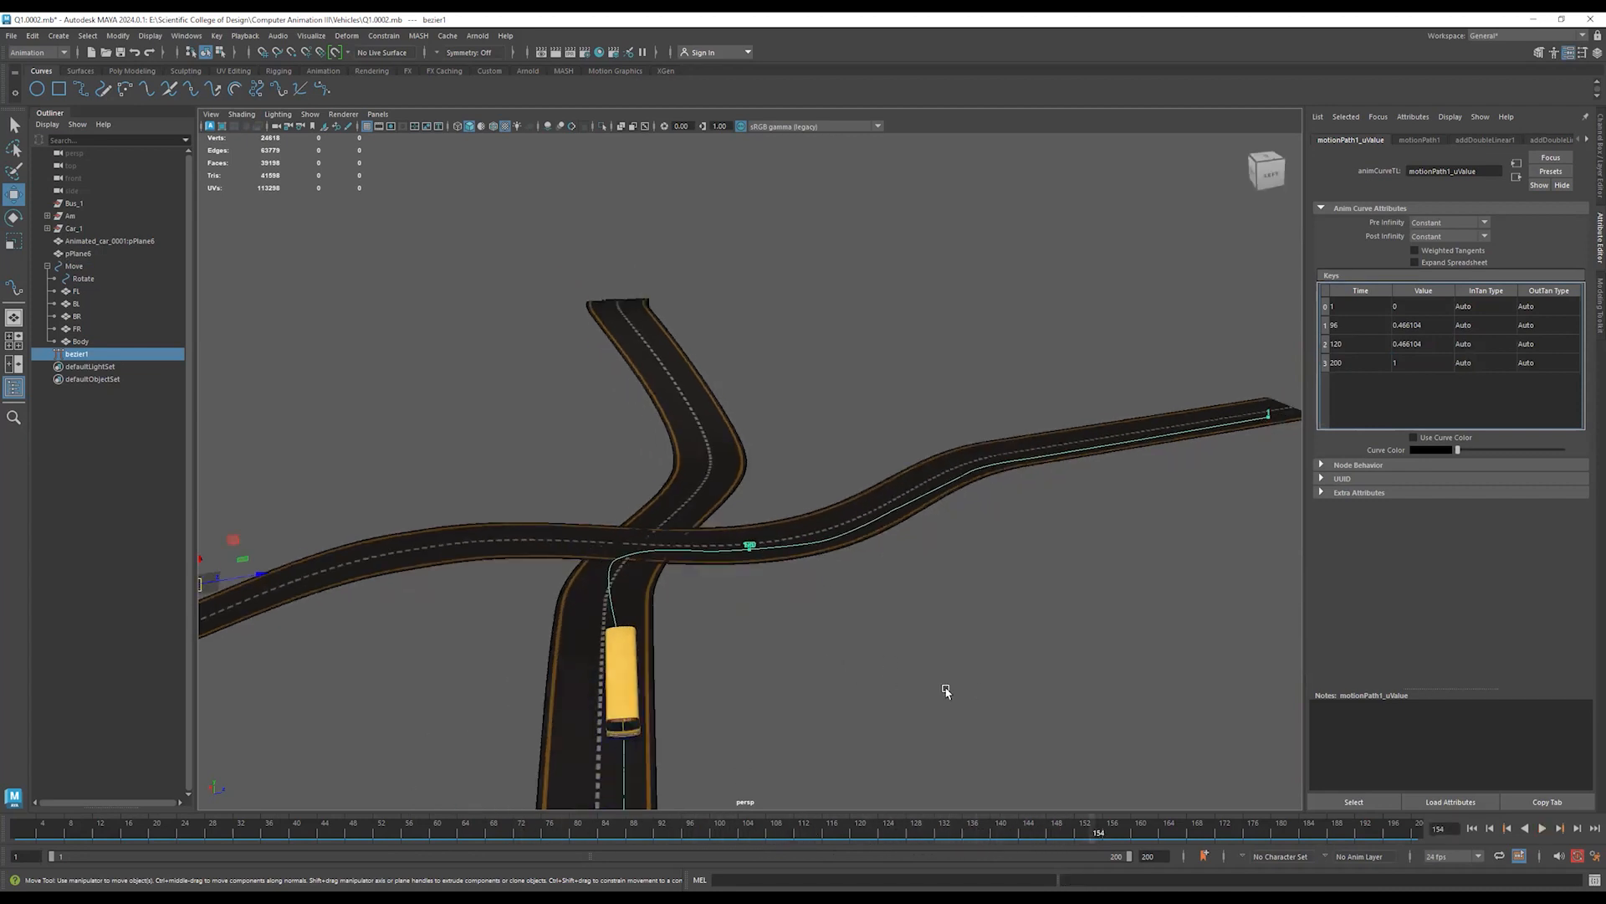
scroll(924, 615, "down", 3)
left_click_drag(924, 615, 814, 721, "alt")
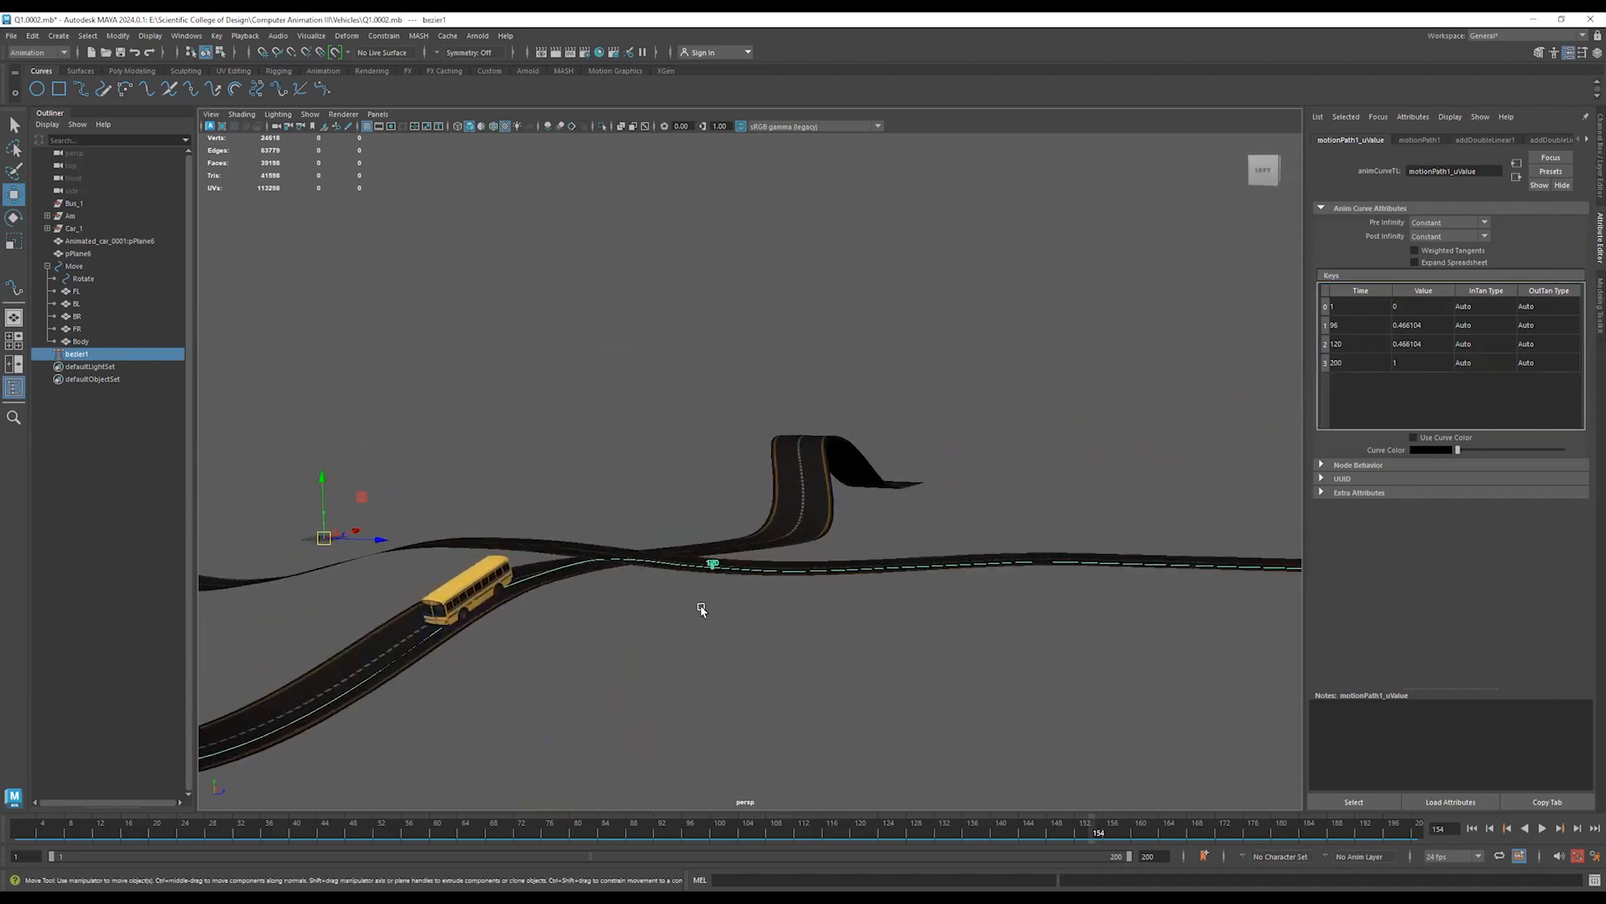
left_click(1414, 139)
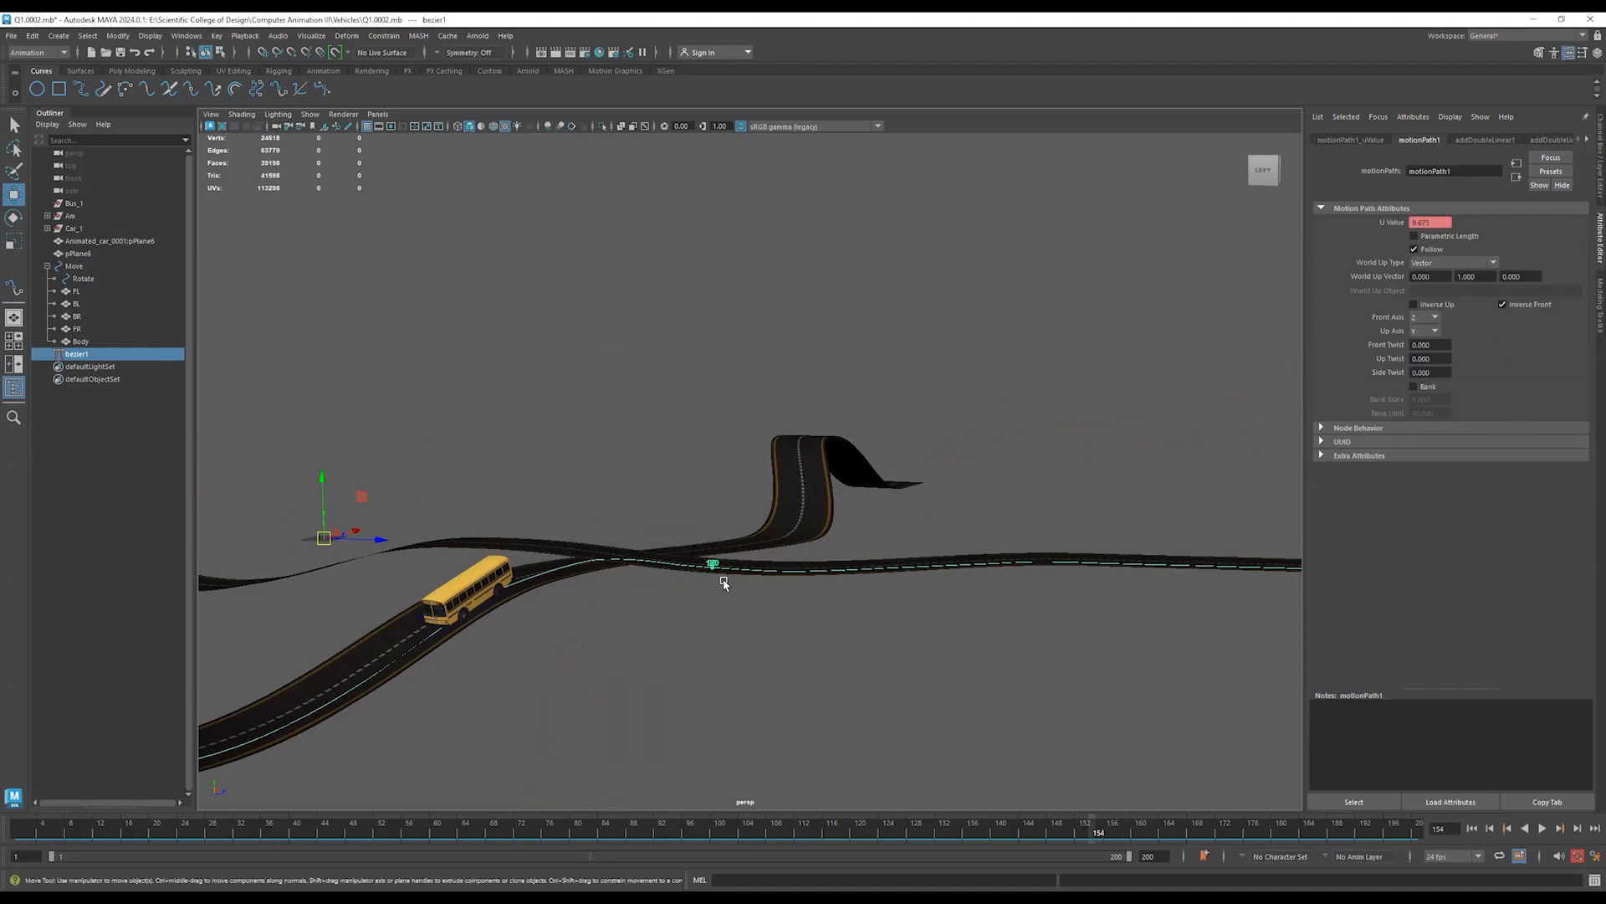
left_click_drag(734, 547, 672, 563, "alt")
scroll(692, 563, "up", 4)
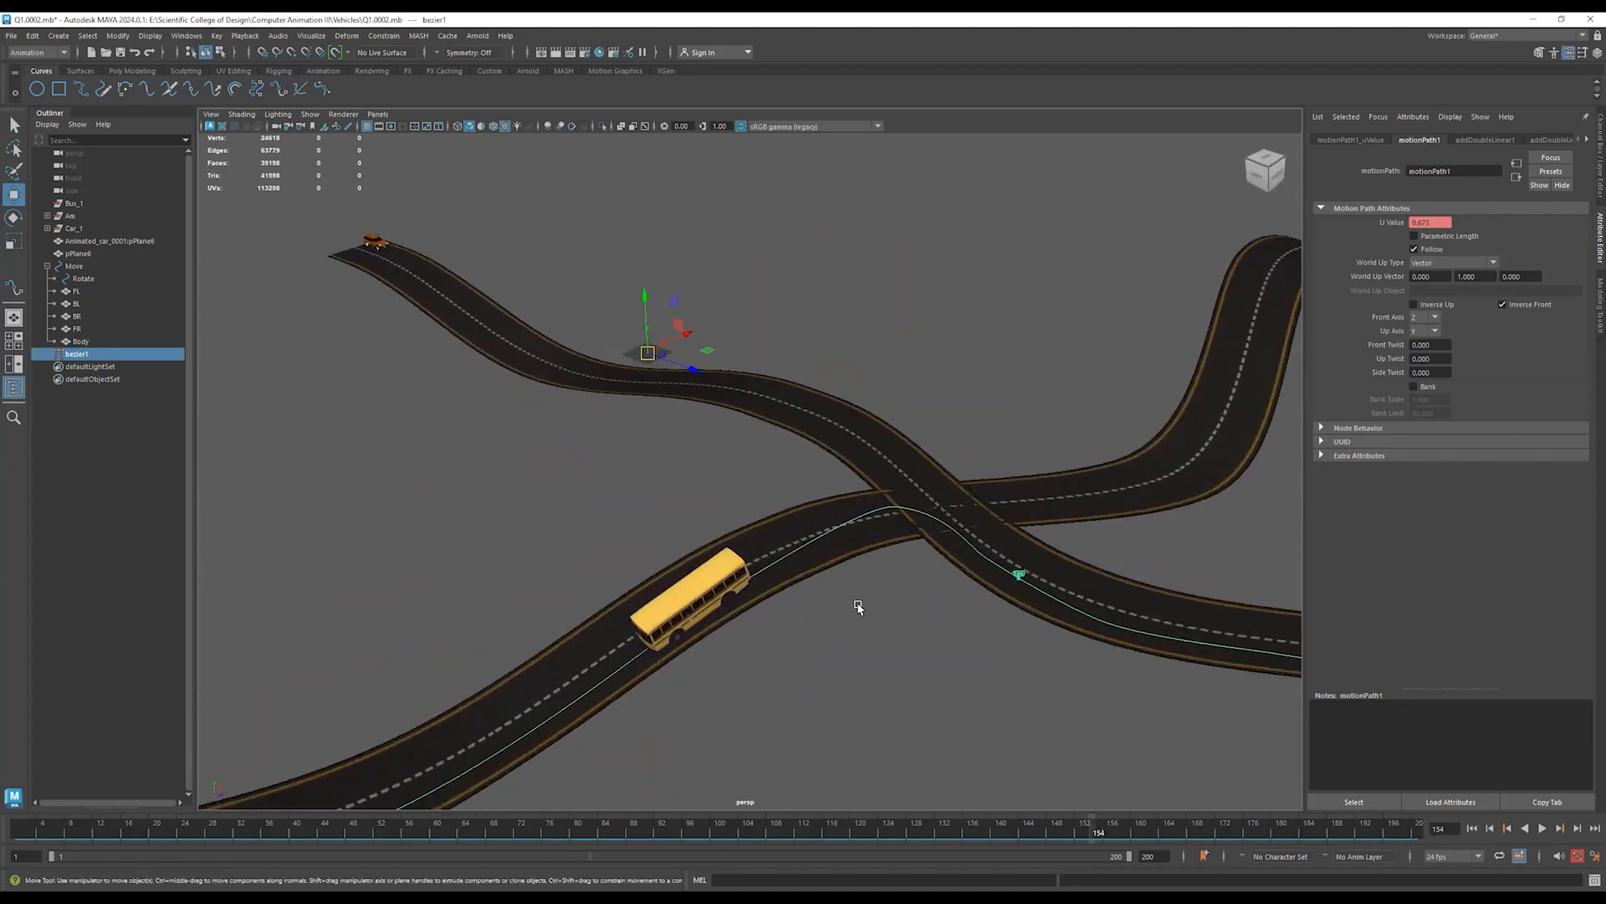
left_click_drag(740, 607, 749, 593, "alt")
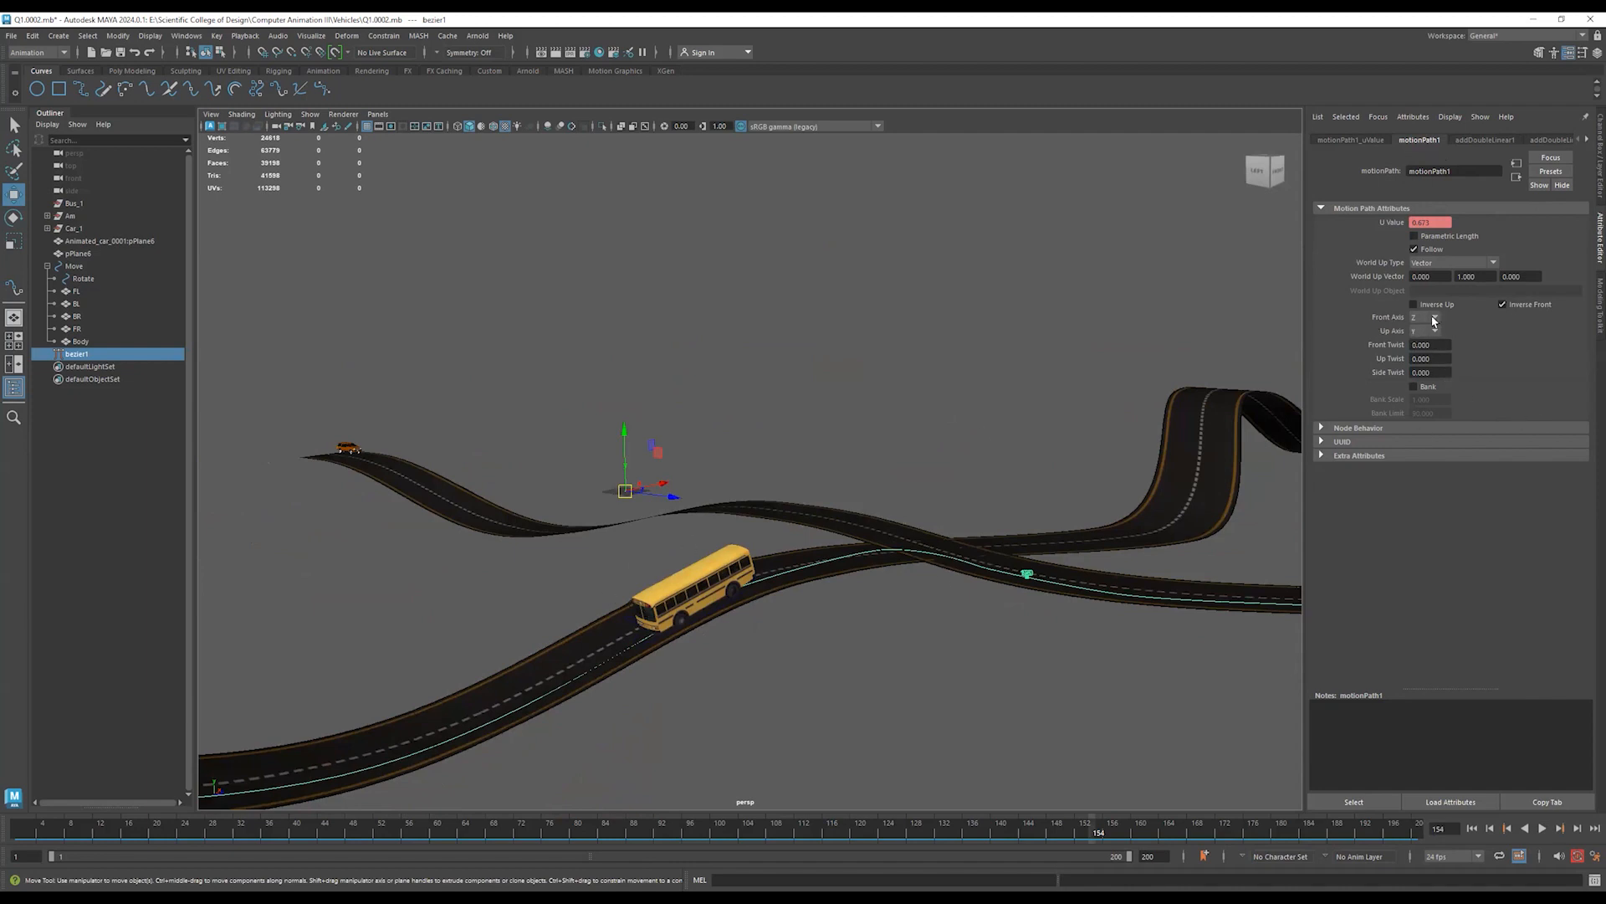
Try the motion path's front axis on Y and X, and restore it to Z.
left_click(1432, 319)
left_click(1427, 345)
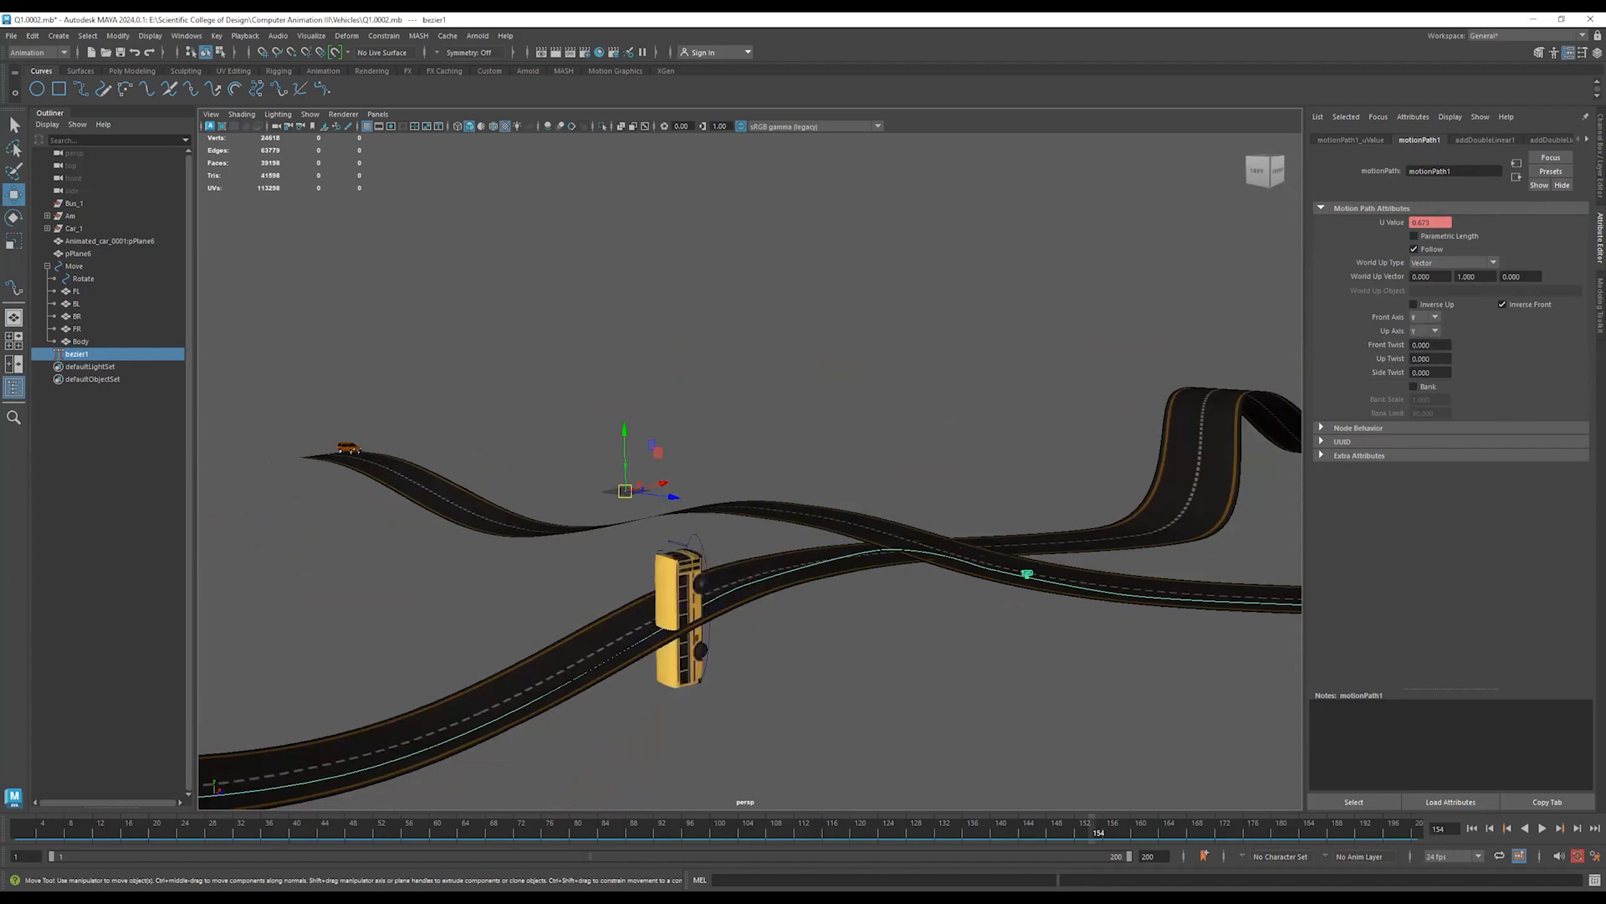
left_click(1432, 319)
left_click(1431, 328)
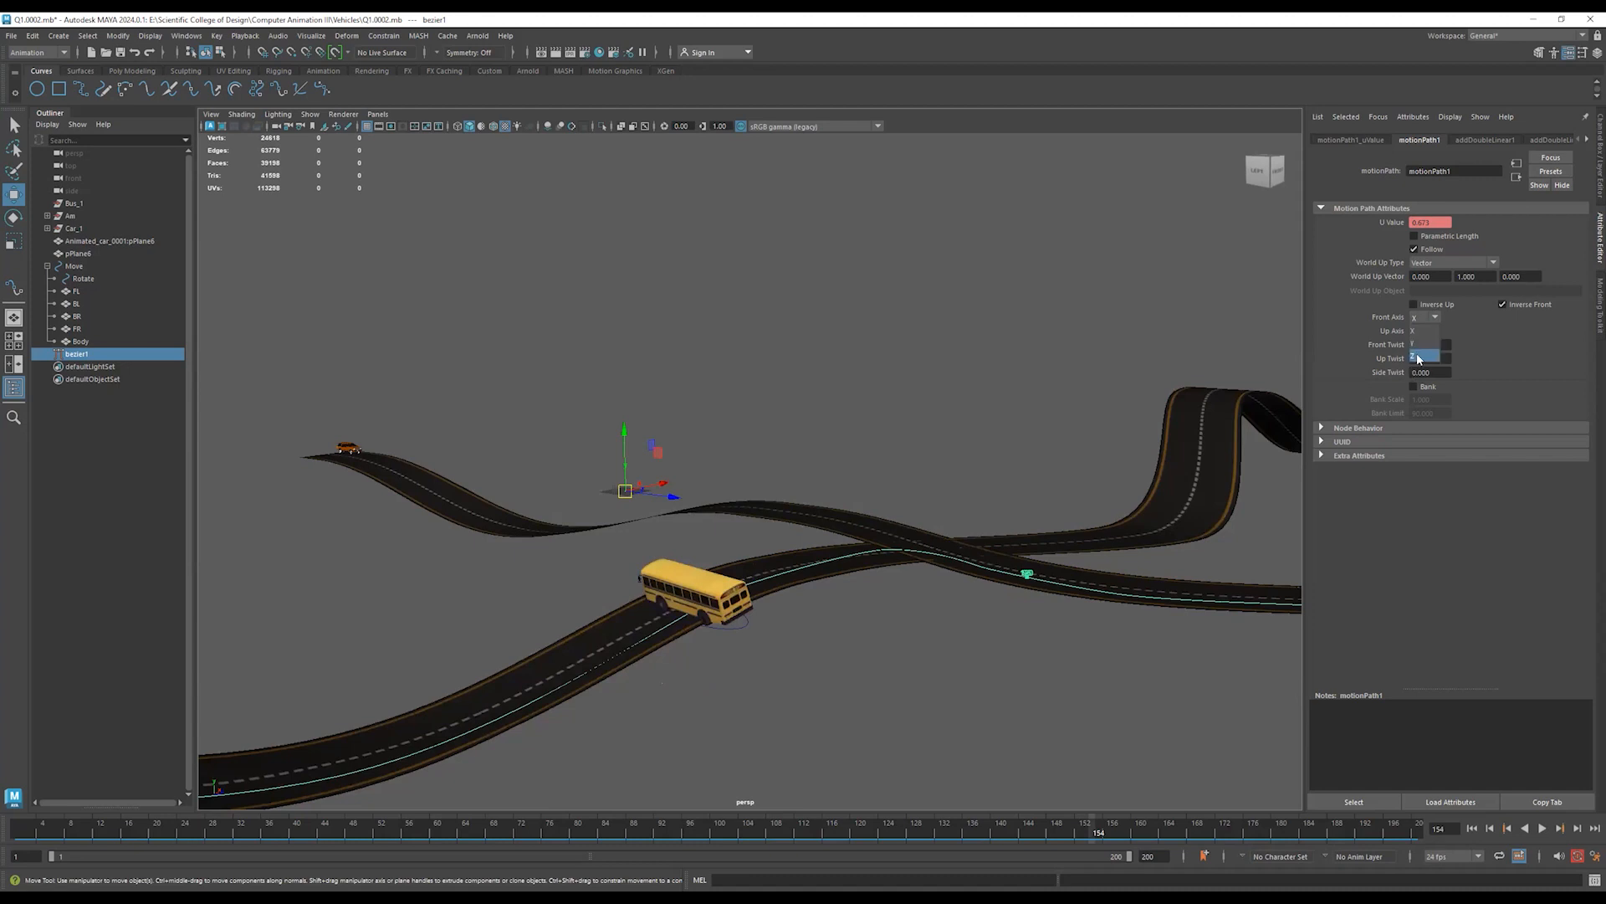
left_click(1419, 358)
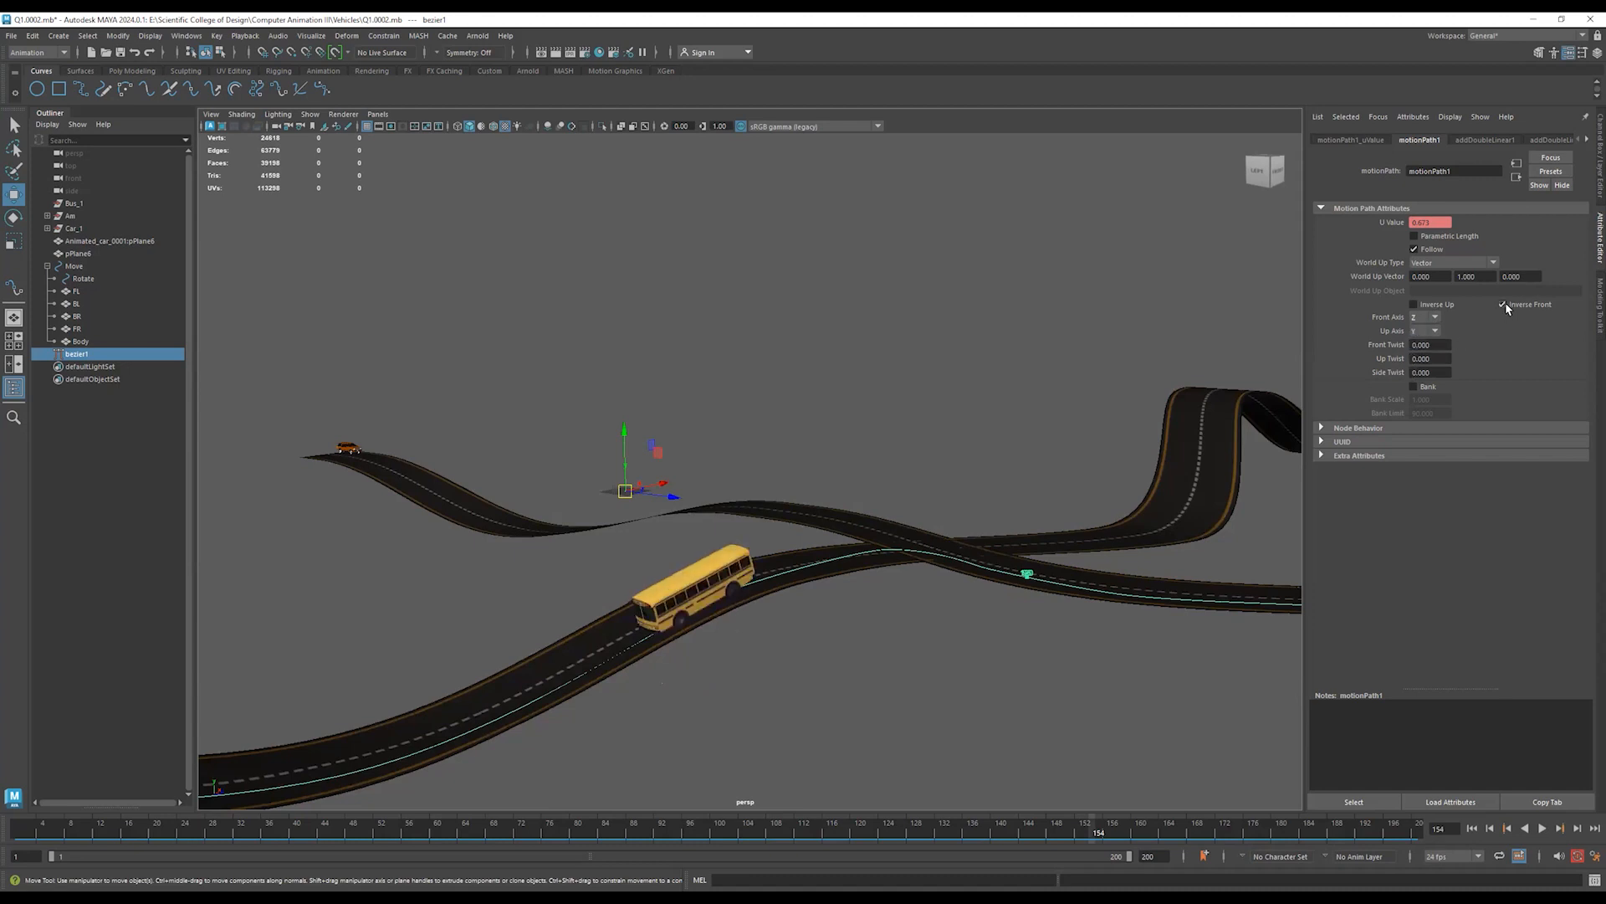
Toggle the motion path's Inverse Front option to compare the bus's direction, leaving it off.
left_click(1503, 304)
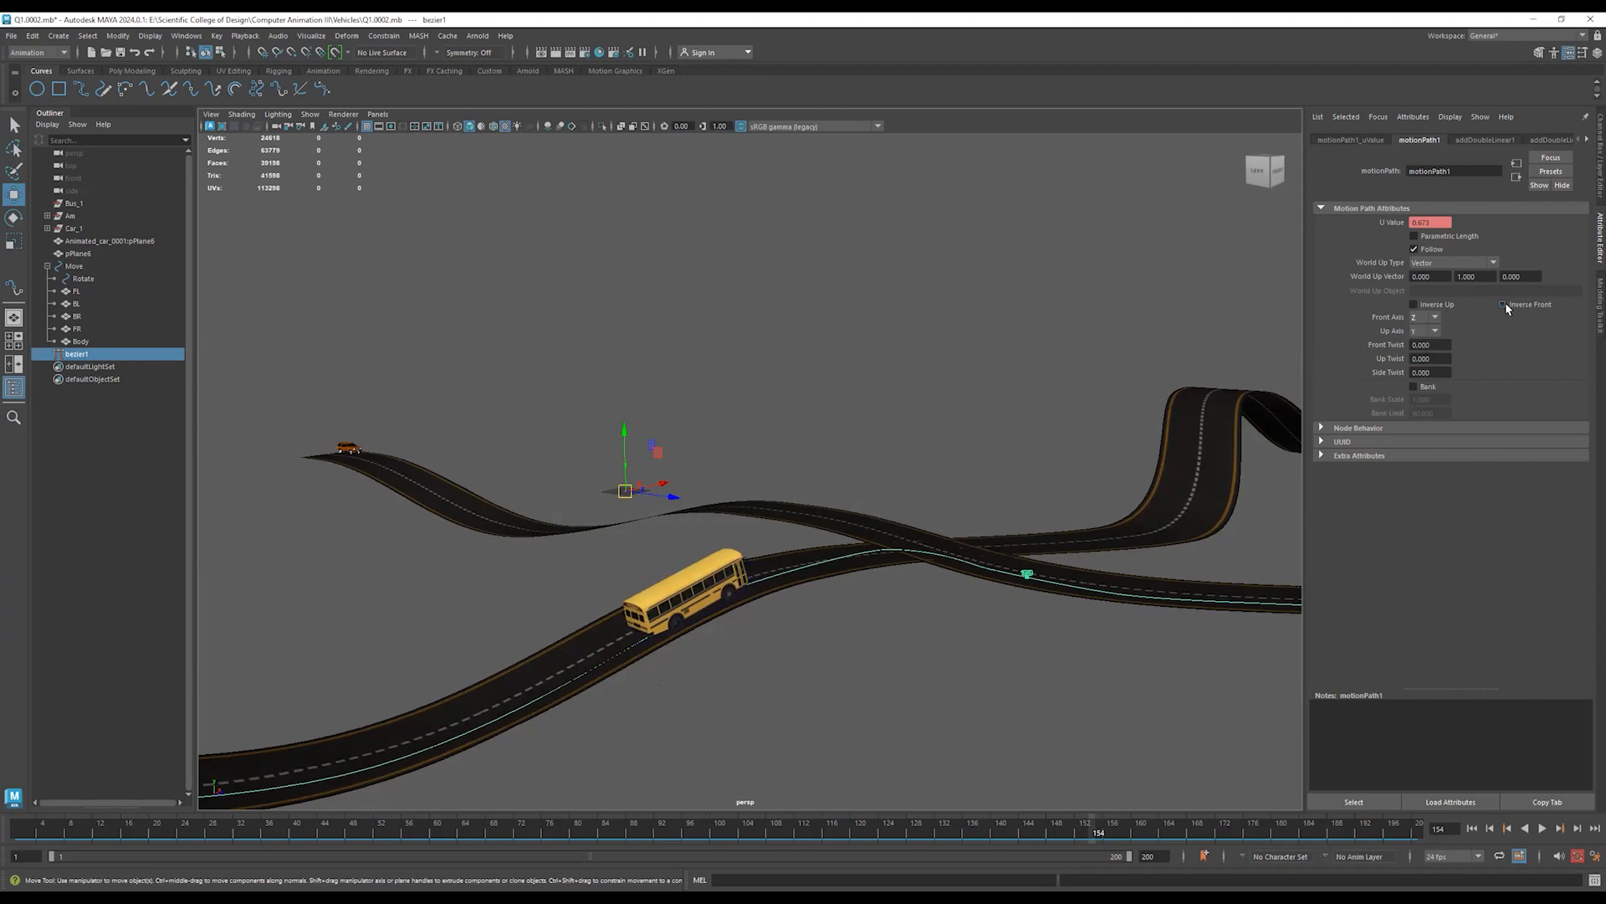
left_click(1504, 305)
left_click(1504, 304)
Try the motion path's up axis on X and Z, restore it to Y, and turn on Inverse Up.
left_click(1420, 331)
left_click(1418, 346)
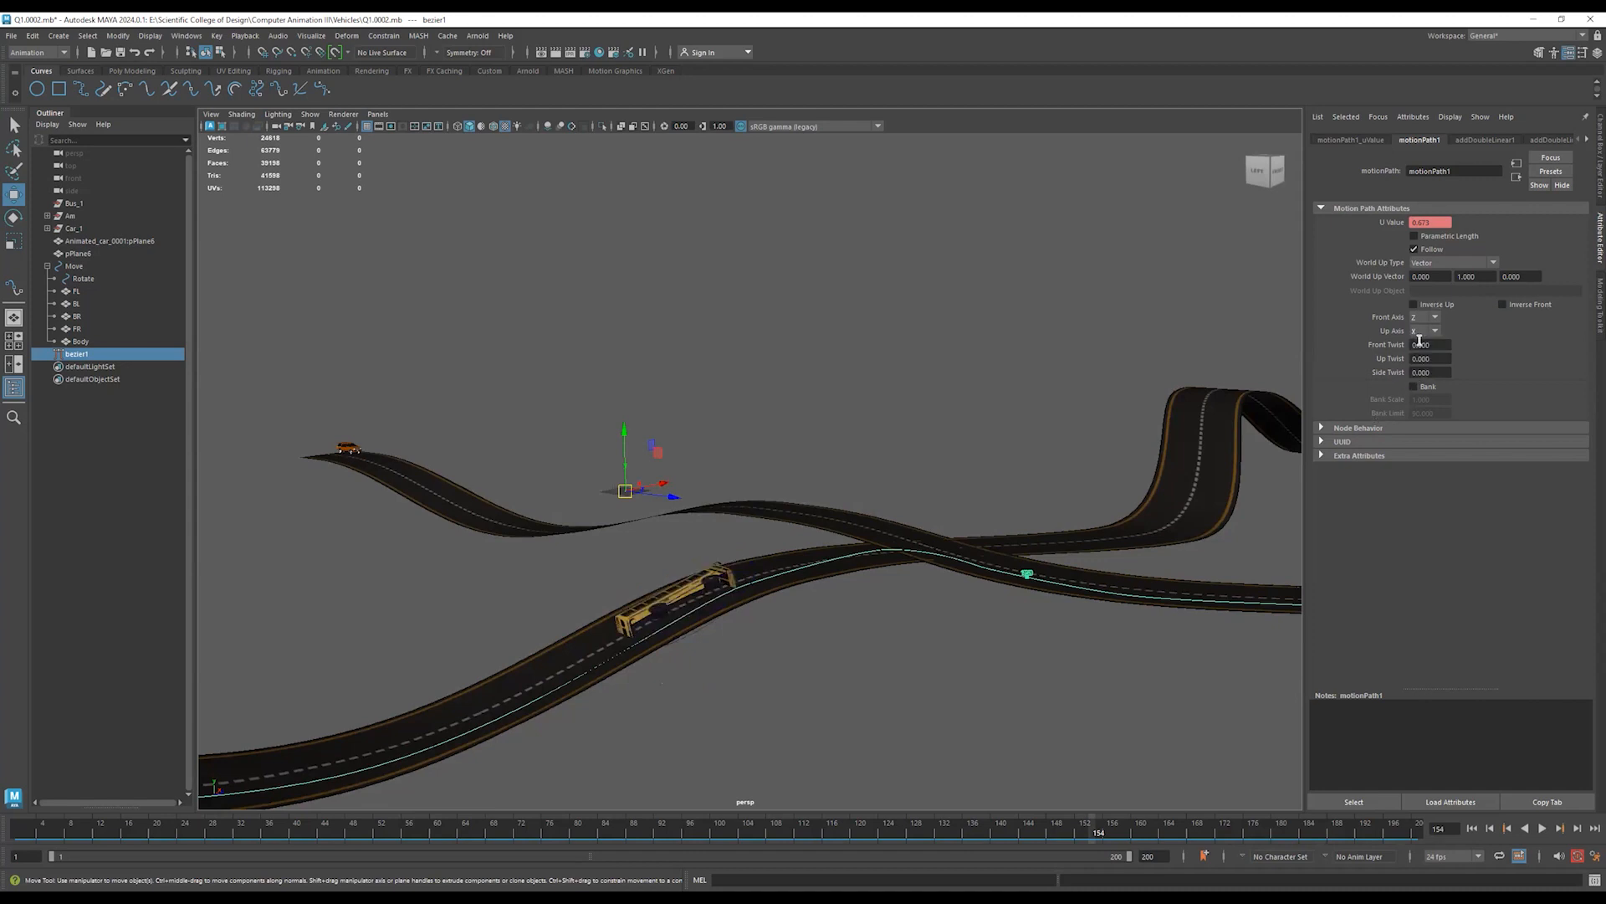
left_click(1422, 331)
left_click(1425, 377)
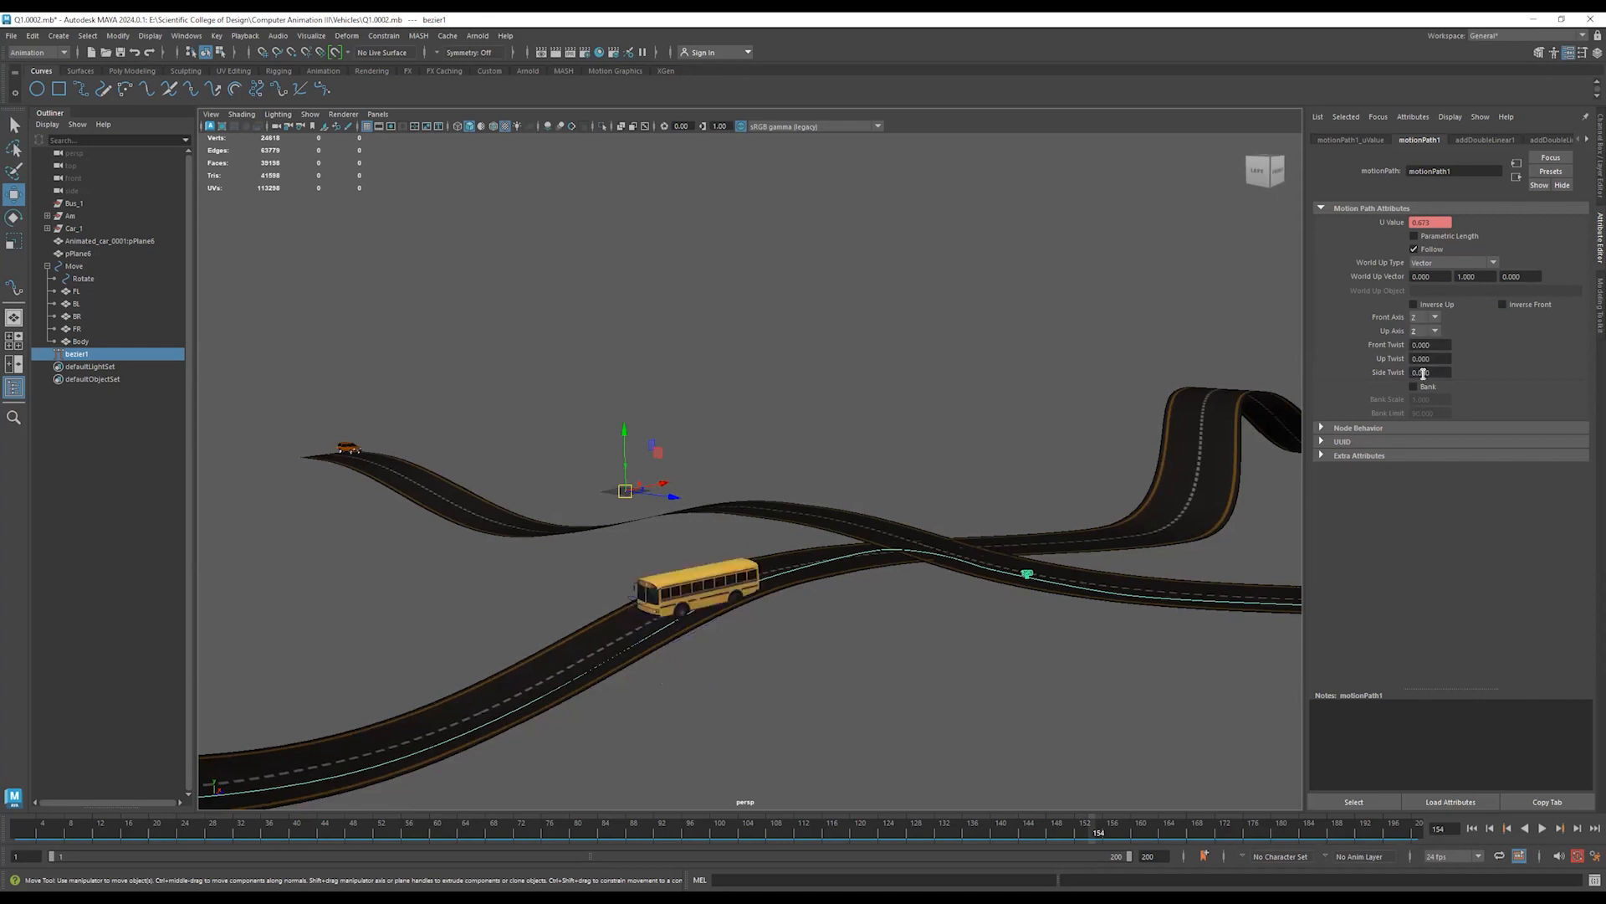
left_click(1422, 331)
left_click(1421, 361)
left_click(1414, 305)
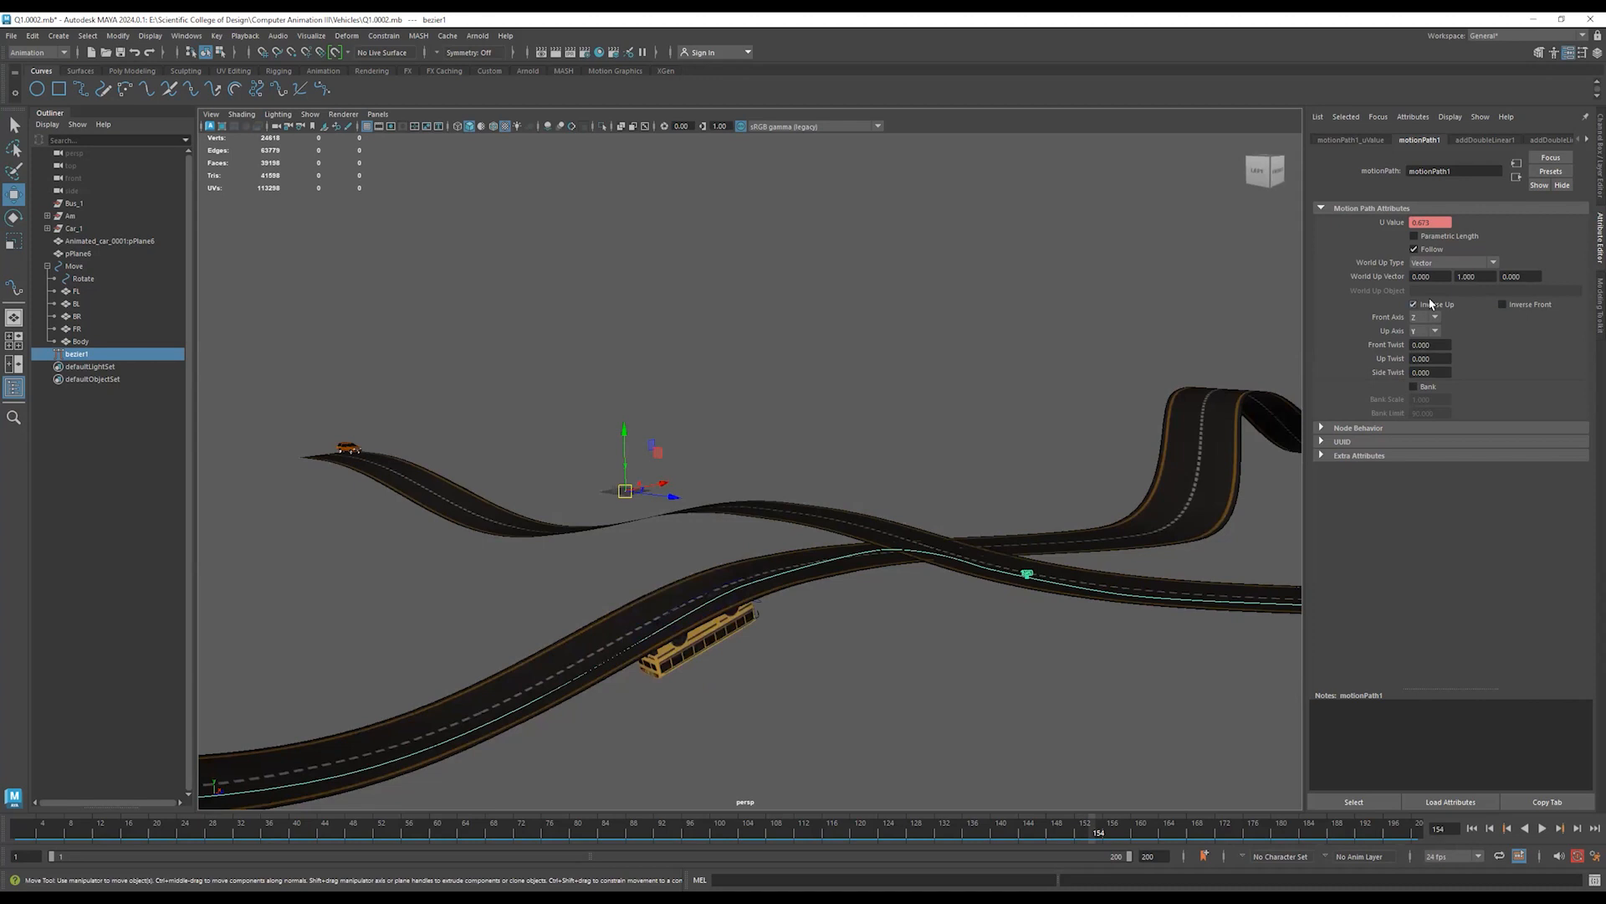
Turn off the motion path's Inverse Up option and examine the bus on the road from a higher angle.
left_click(1431, 304)
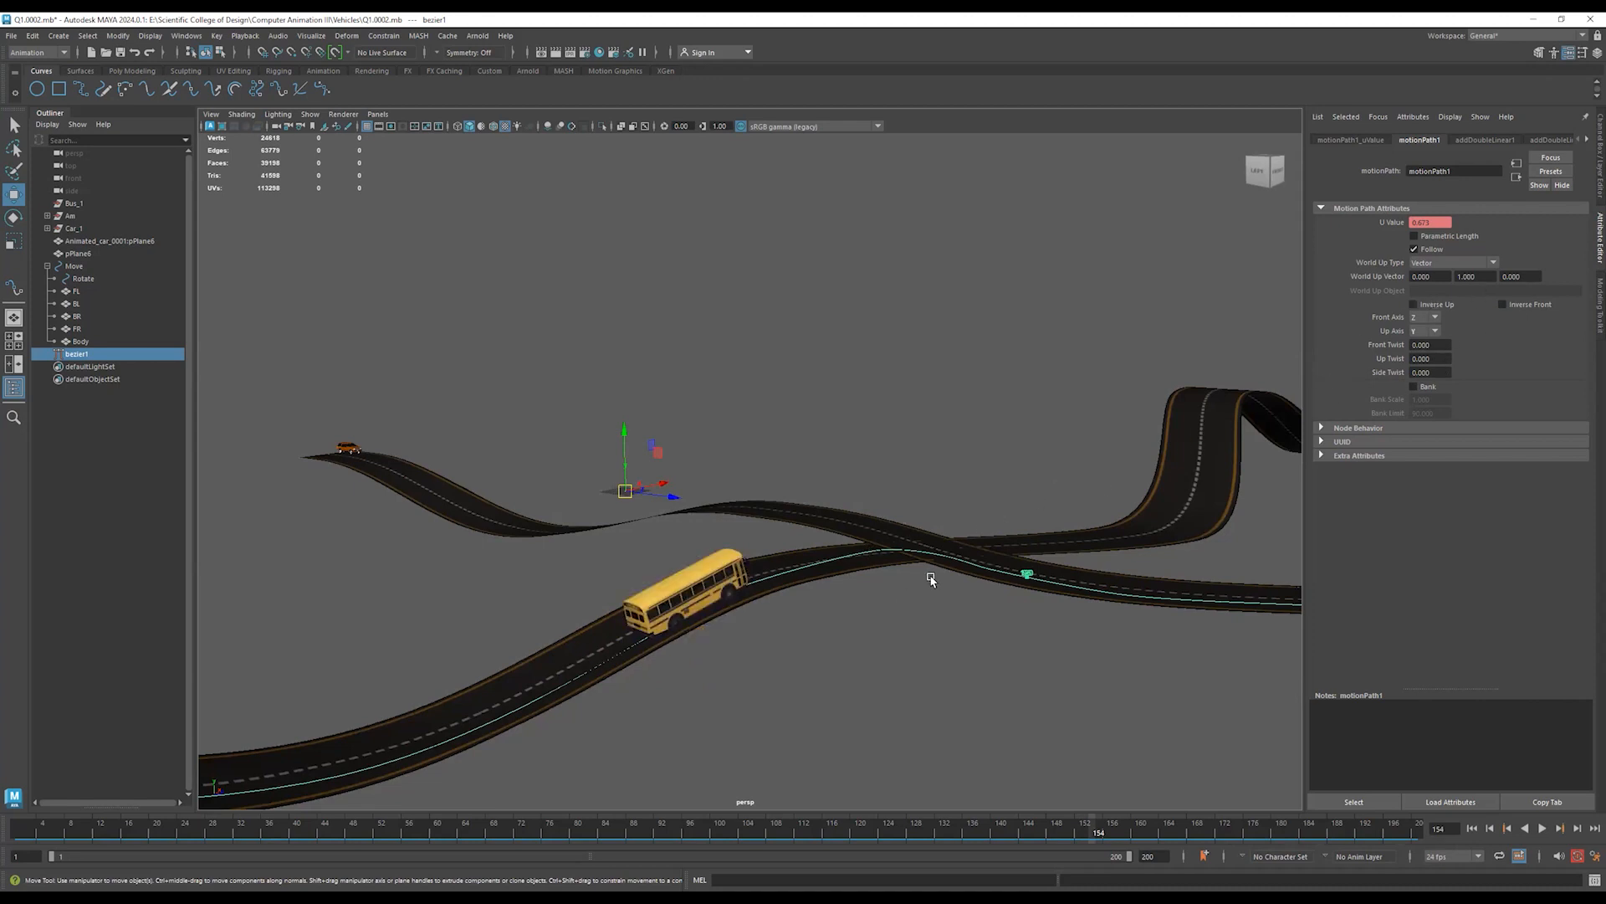
right_click_drag(931, 578, 703, 574, "alt")
left_click_drag(703, 574, 610, 599, "alt")
right_click_drag(870, 592, 670, 598, "alt")
middle_click_drag(762, 601, 606, 613, "alt")
right_click_drag(795, 601, 1088, 595, "alt")
middle_click_drag(527, 616, 845, 565, "alt")
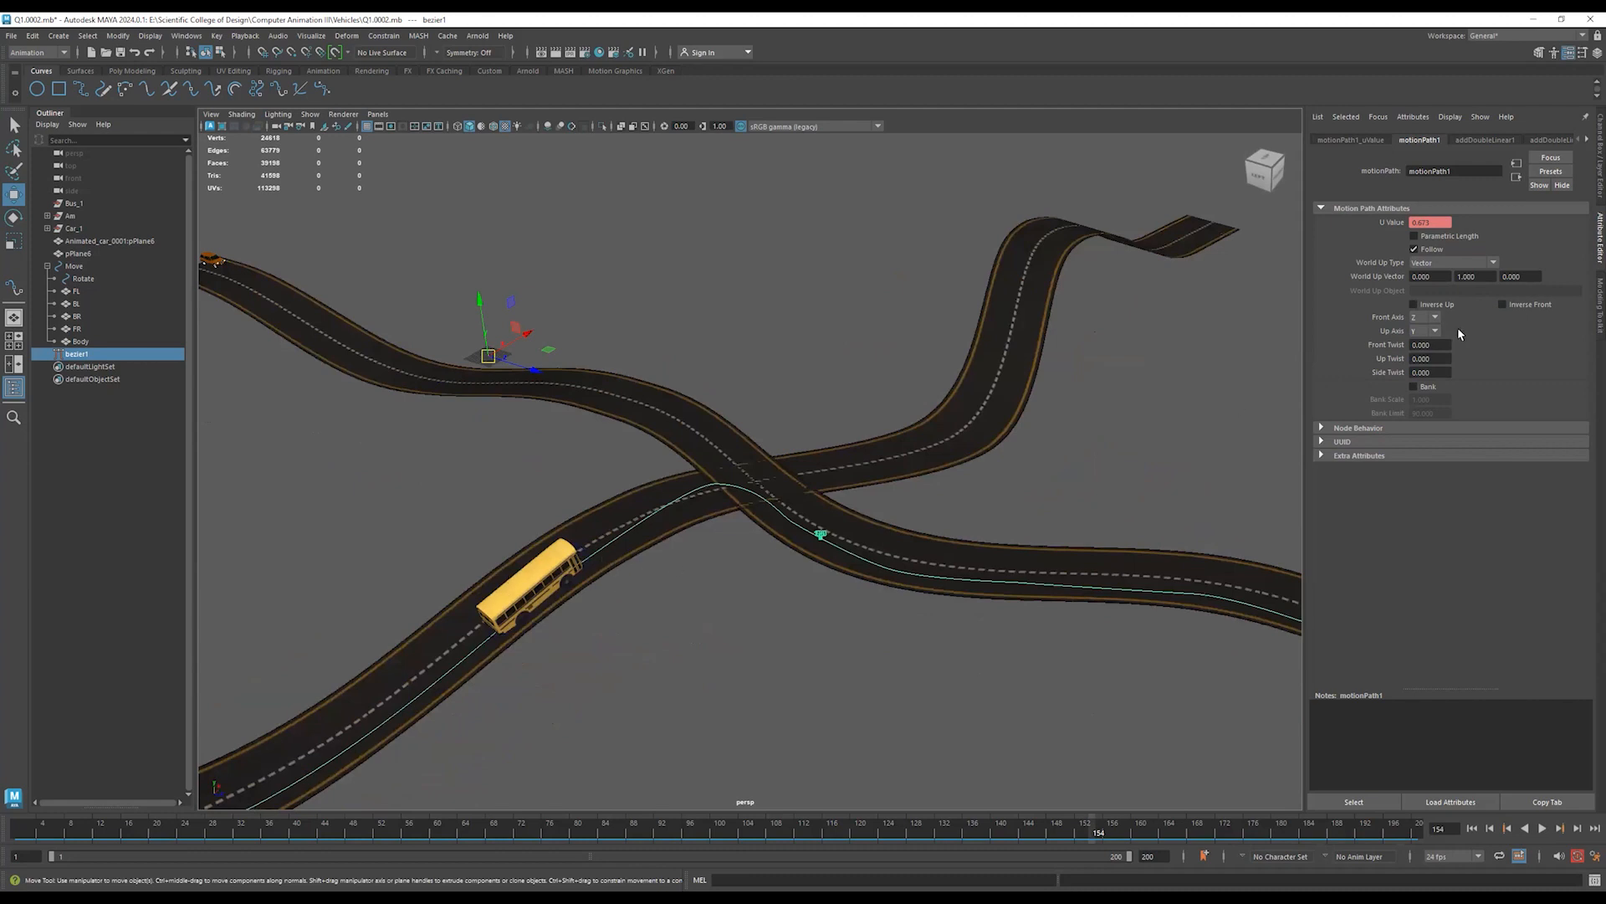
Turn on the motion path's Inverse Front option and examine the bus's direction along the road.
left_click(1503, 305)
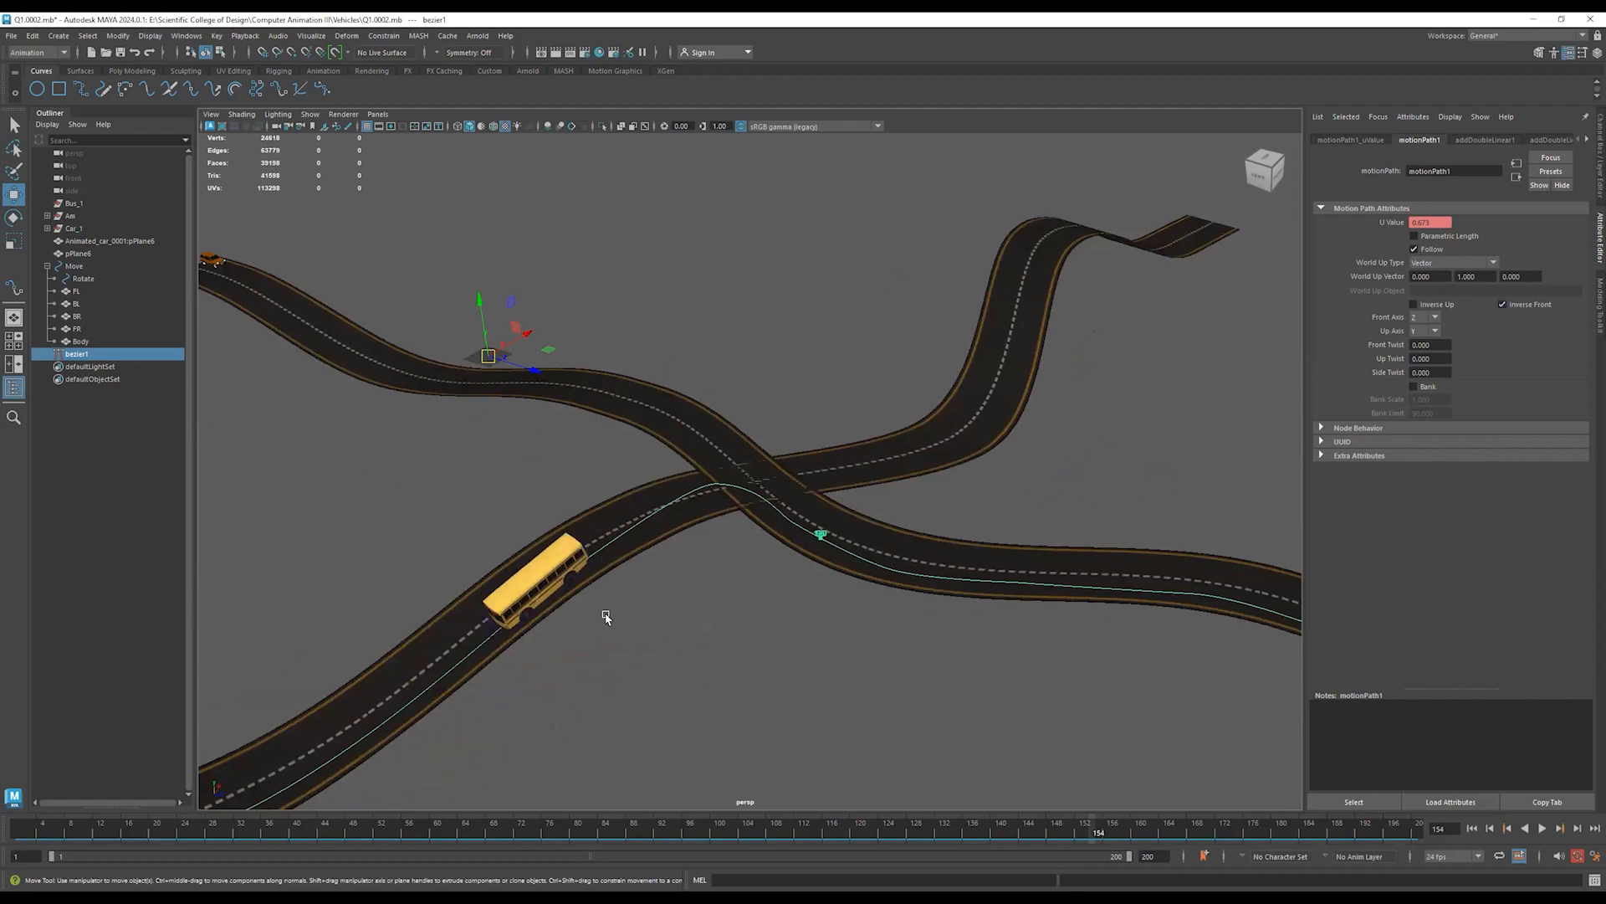
right_click_drag(890, 610, 724, 595, "alt")
left_click_drag(724, 594, 655, 574, "alt")
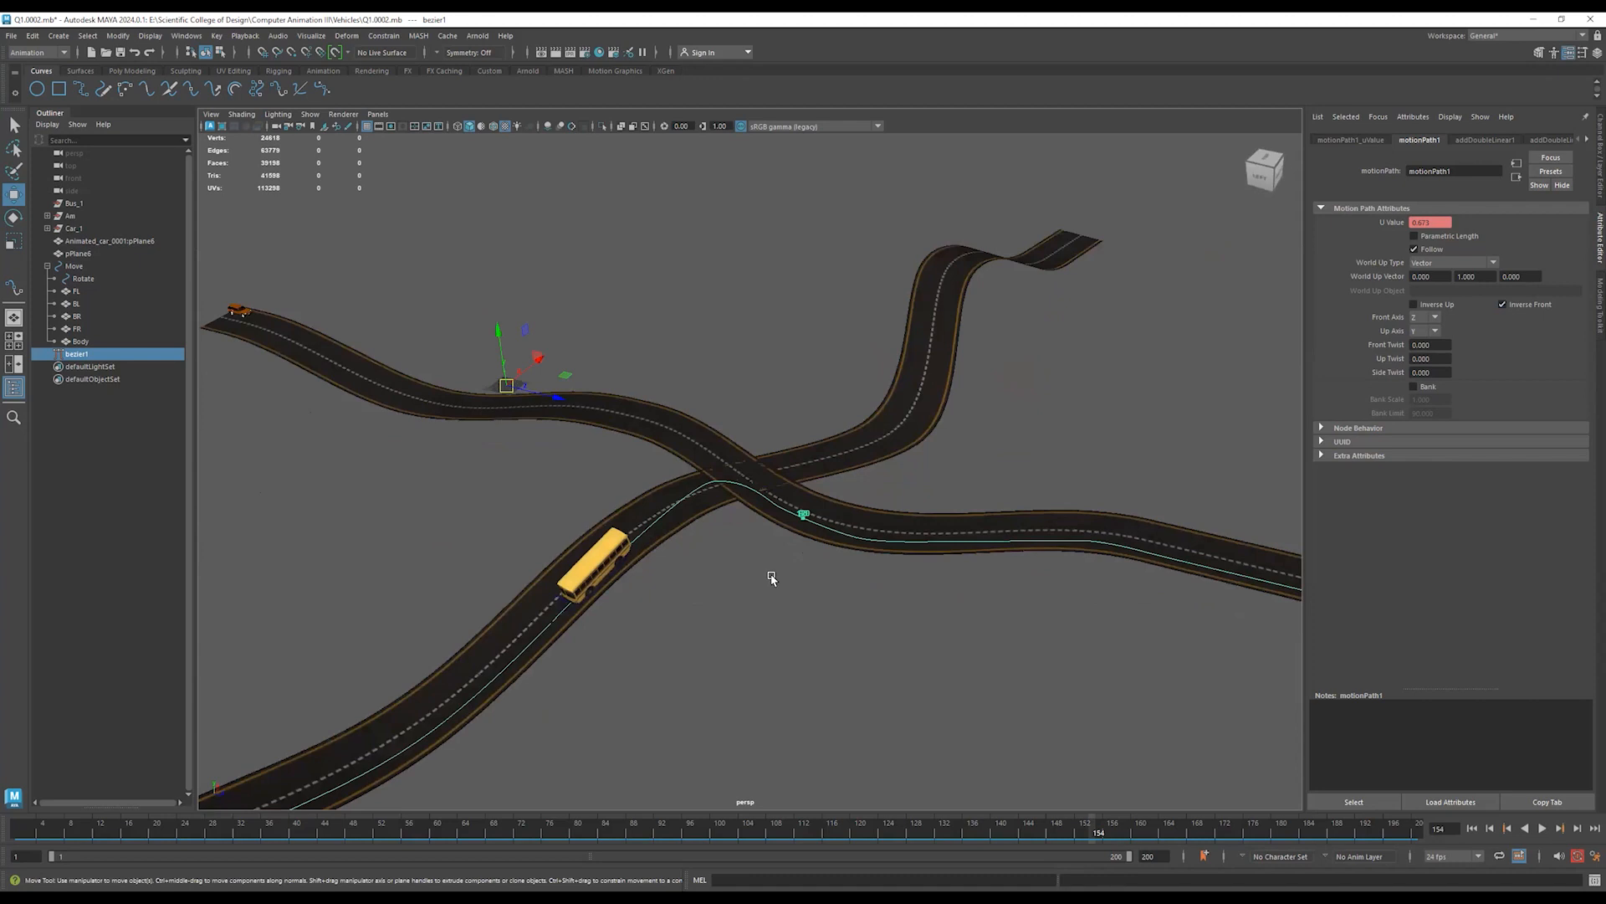
left_click_drag(767, 574, 742, 580, "alt")
right_click_drag(742, 581, 627, 574, "alt")
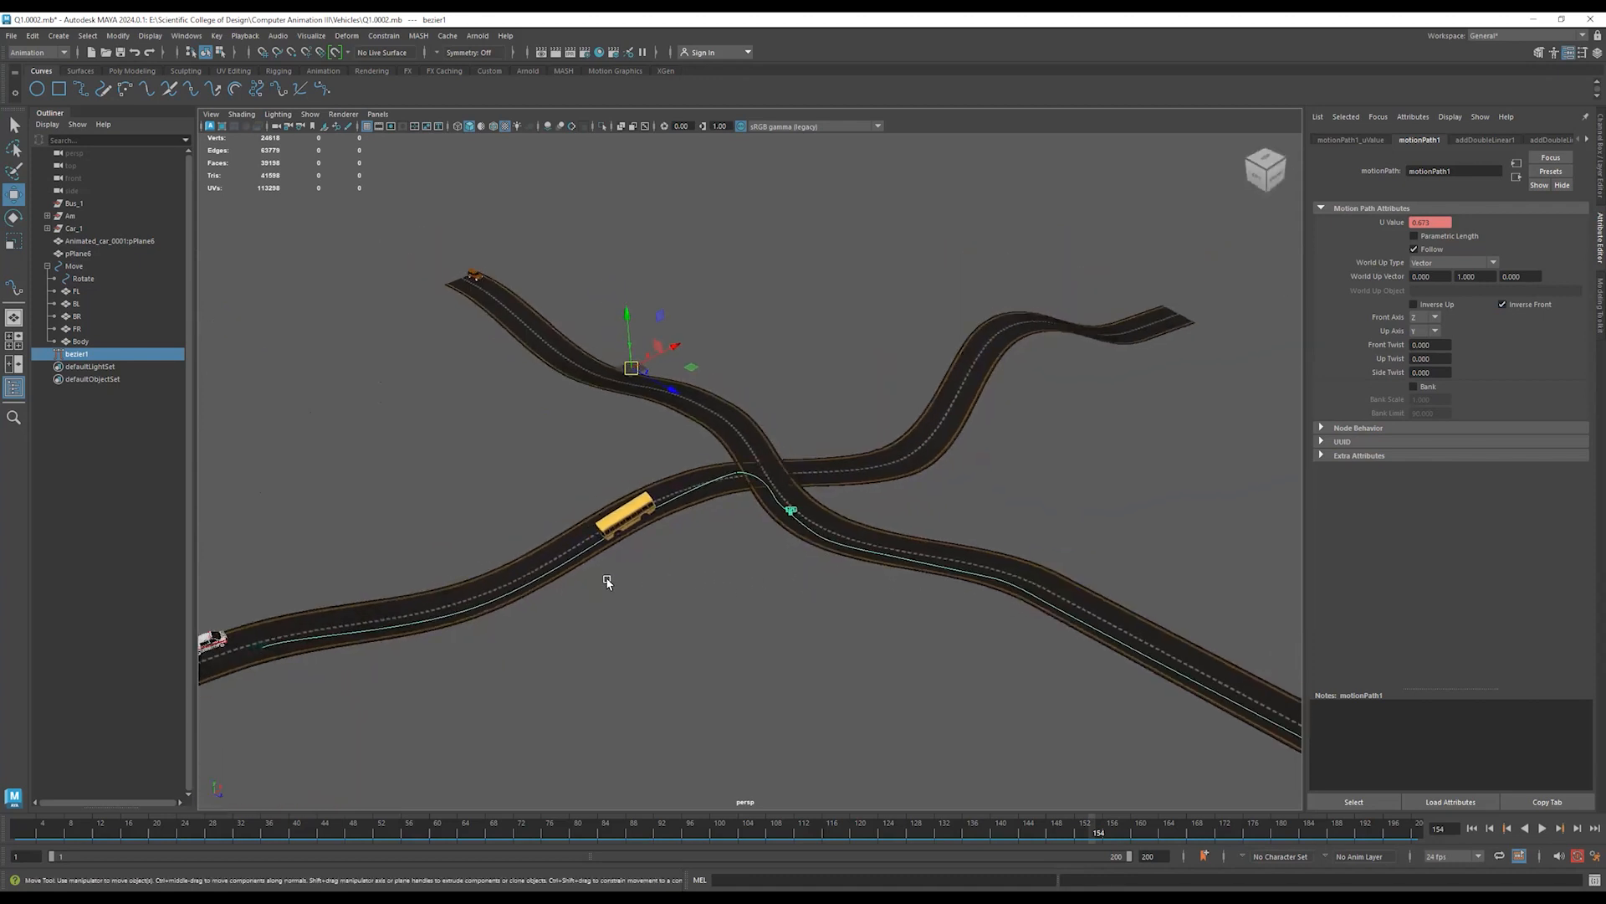
left_click_drag(703, 574, 653, 567, "alt")
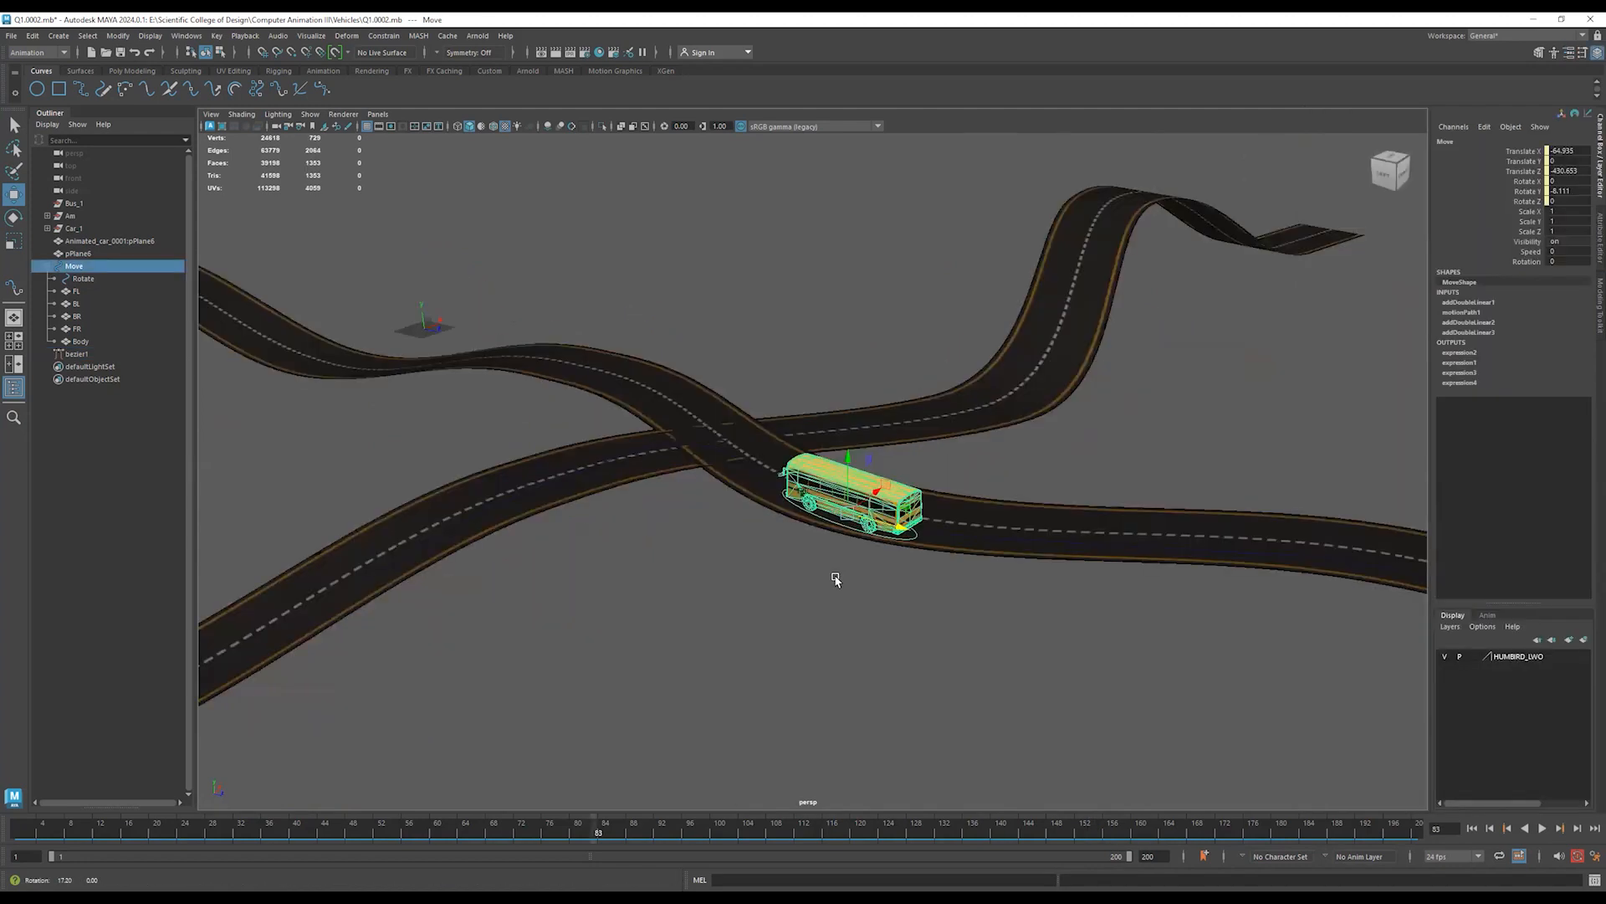
Key the bus Move control's Speed and Rotation attributes at 0 on frame 1.
left_click_drag(835, 585, 1248, 591, "alt")
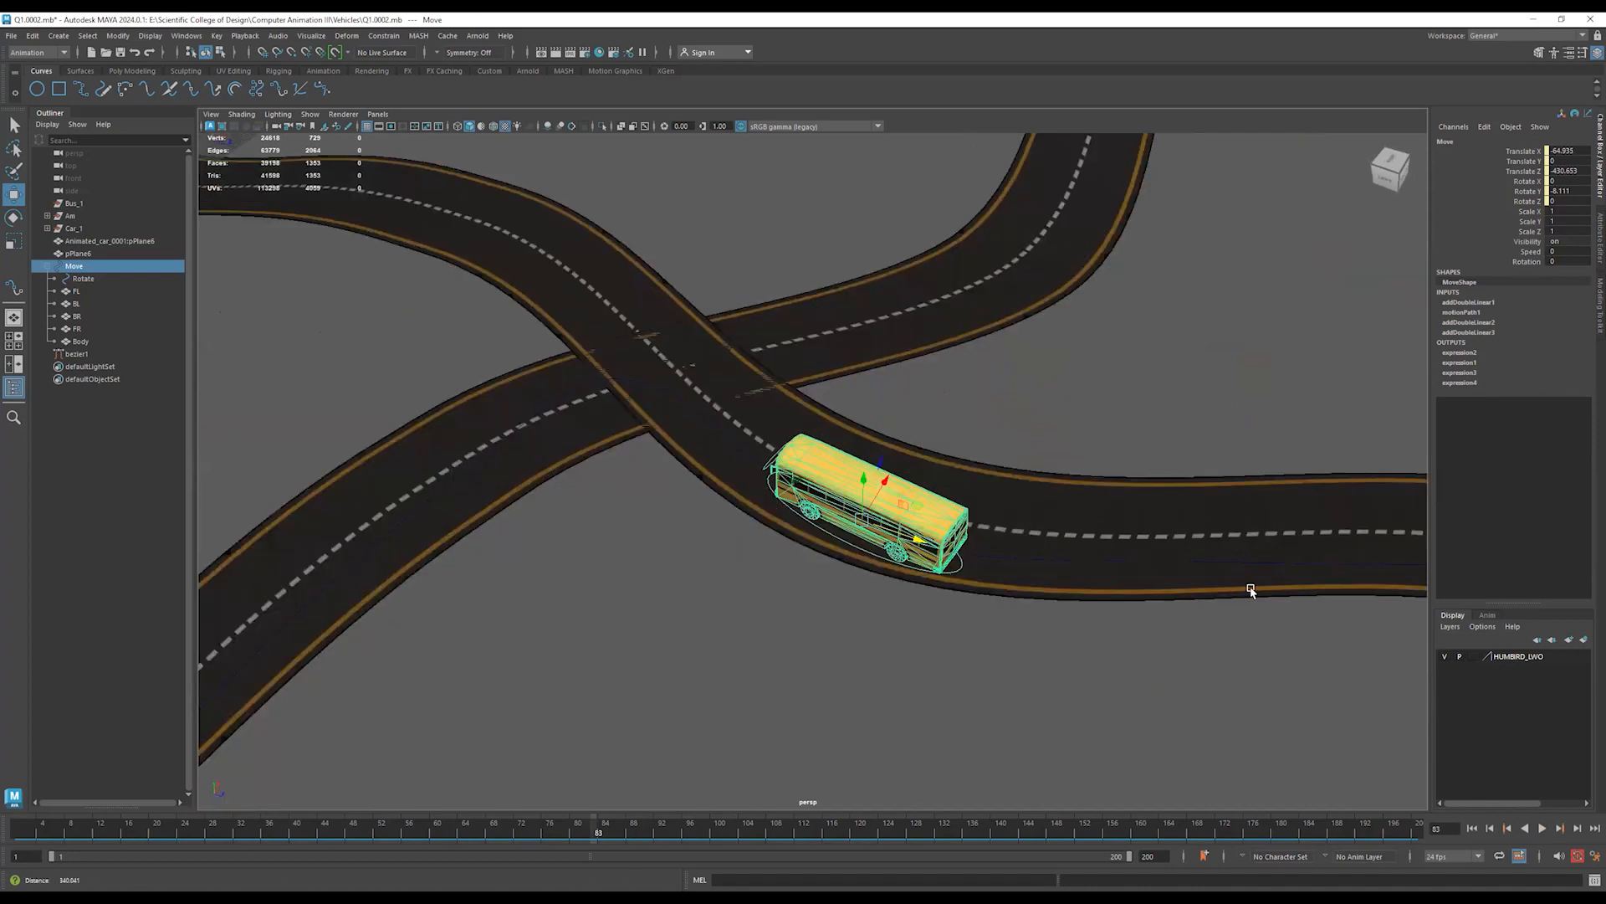
left_click_drag(841, 656, 702, 703, "alt")
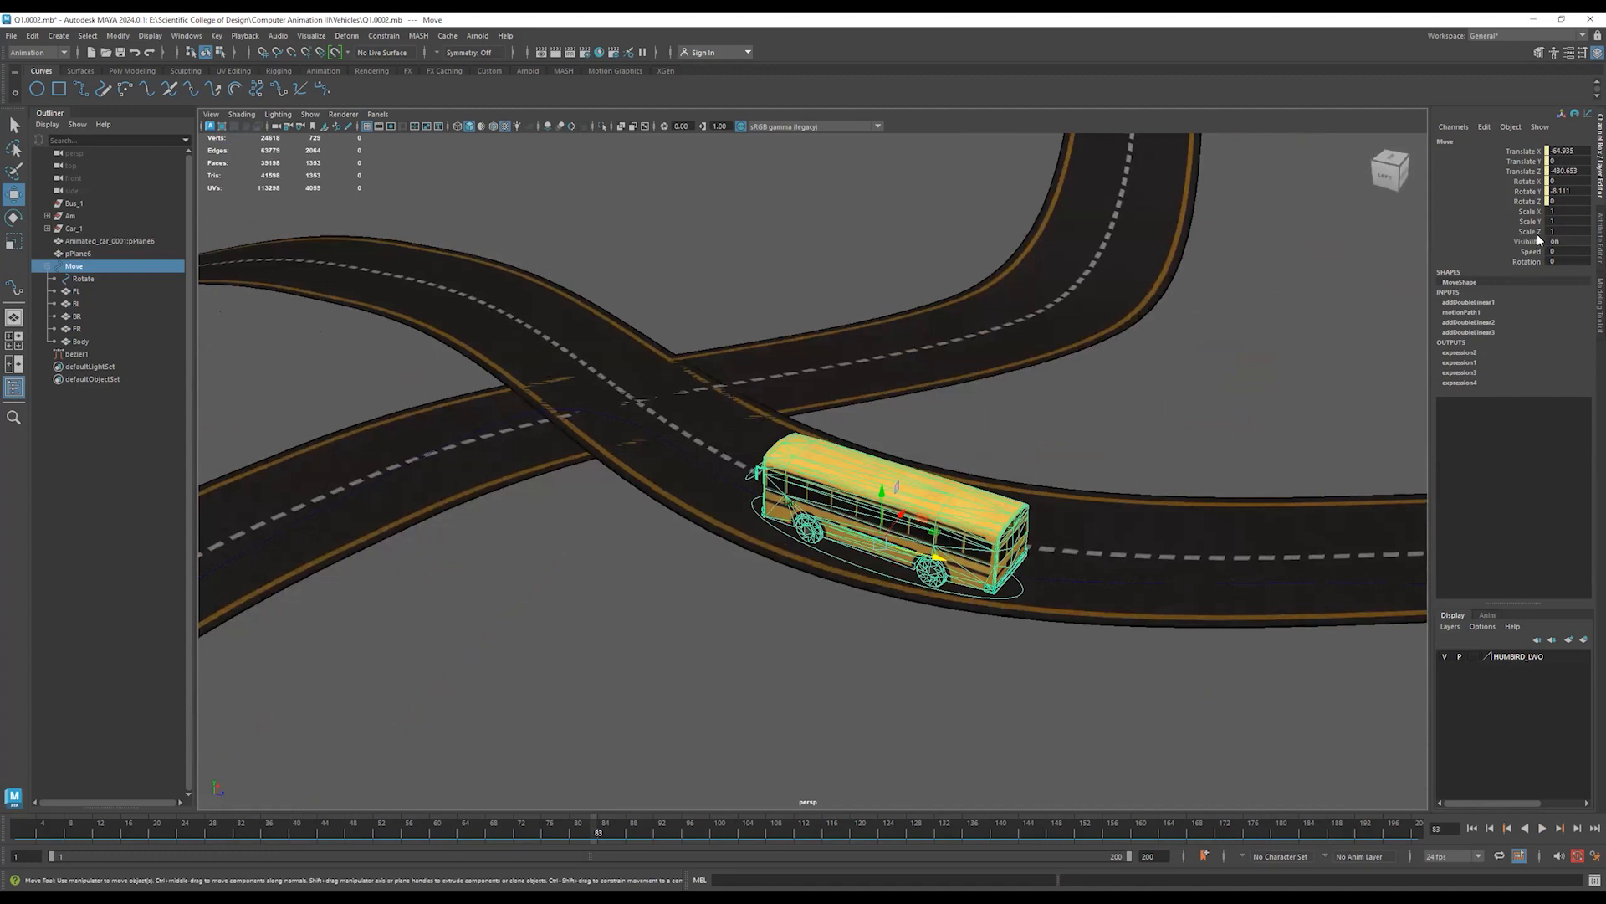
left_click_drag(1538, 252, 1545, 263)
left_click(1563, 262)
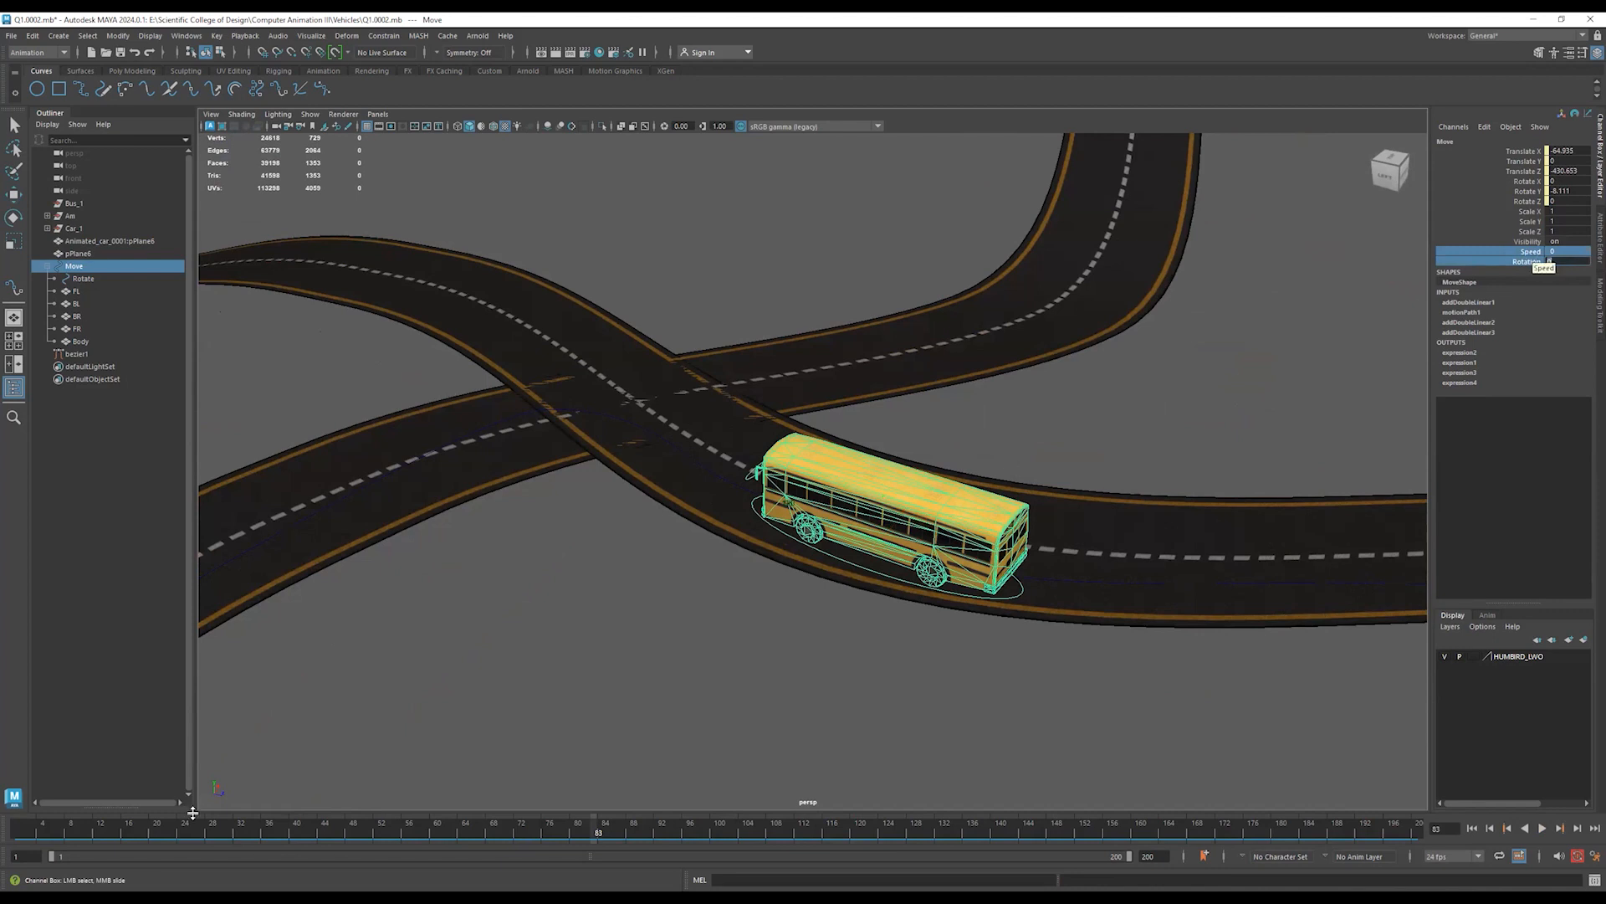
left_click_drag(574, 835, 20, 833)
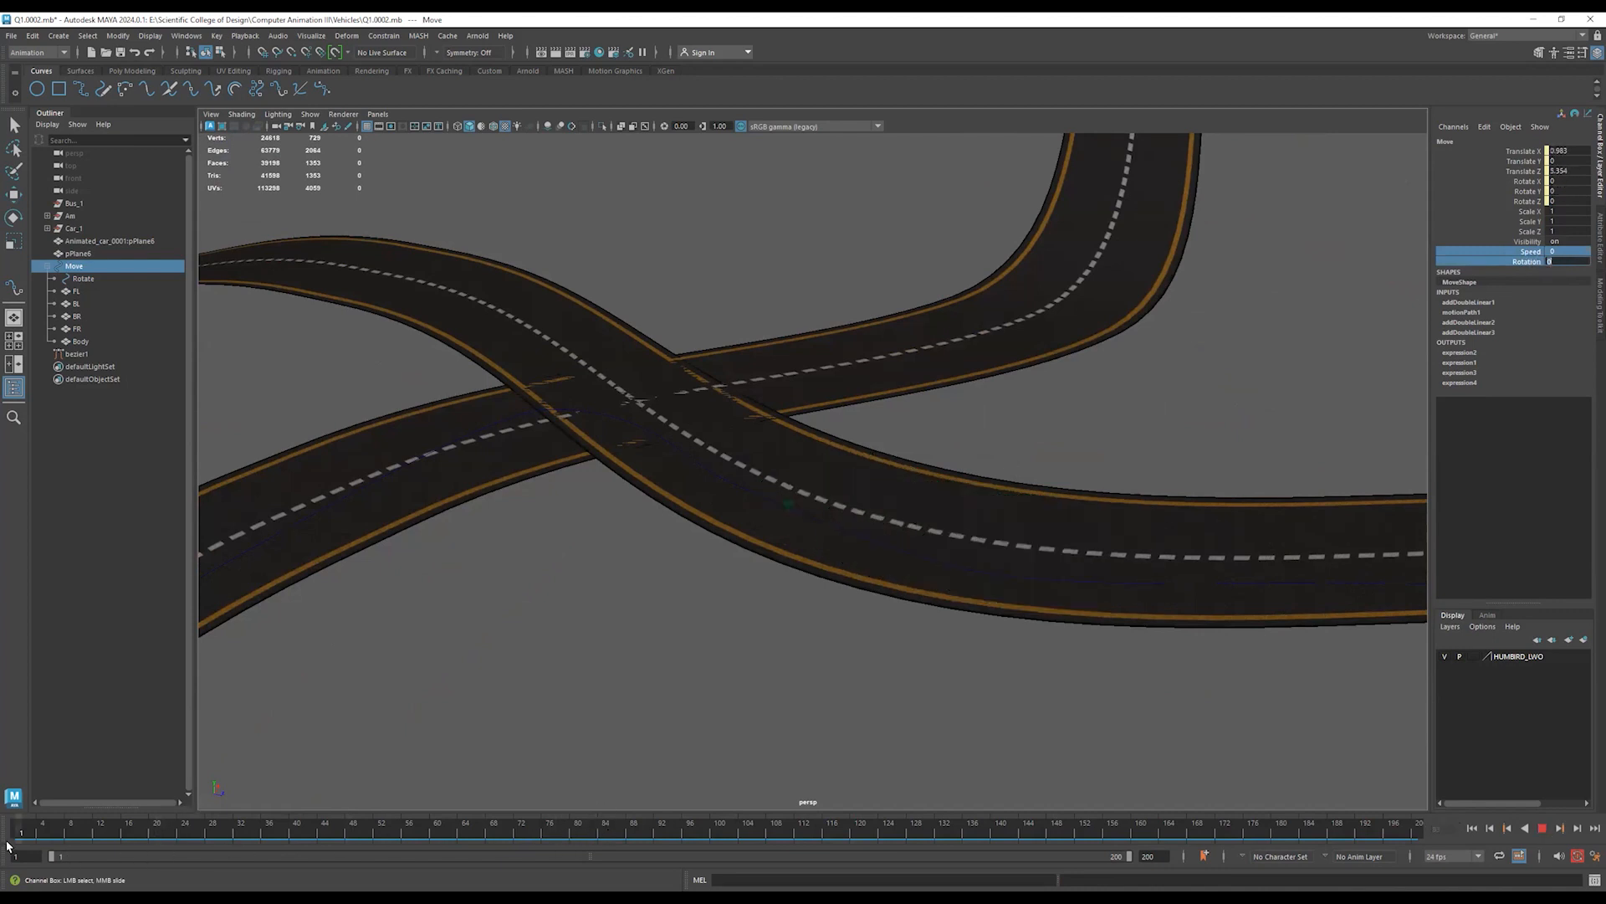
right_click(1535, 262)
left_click(1523, 281)
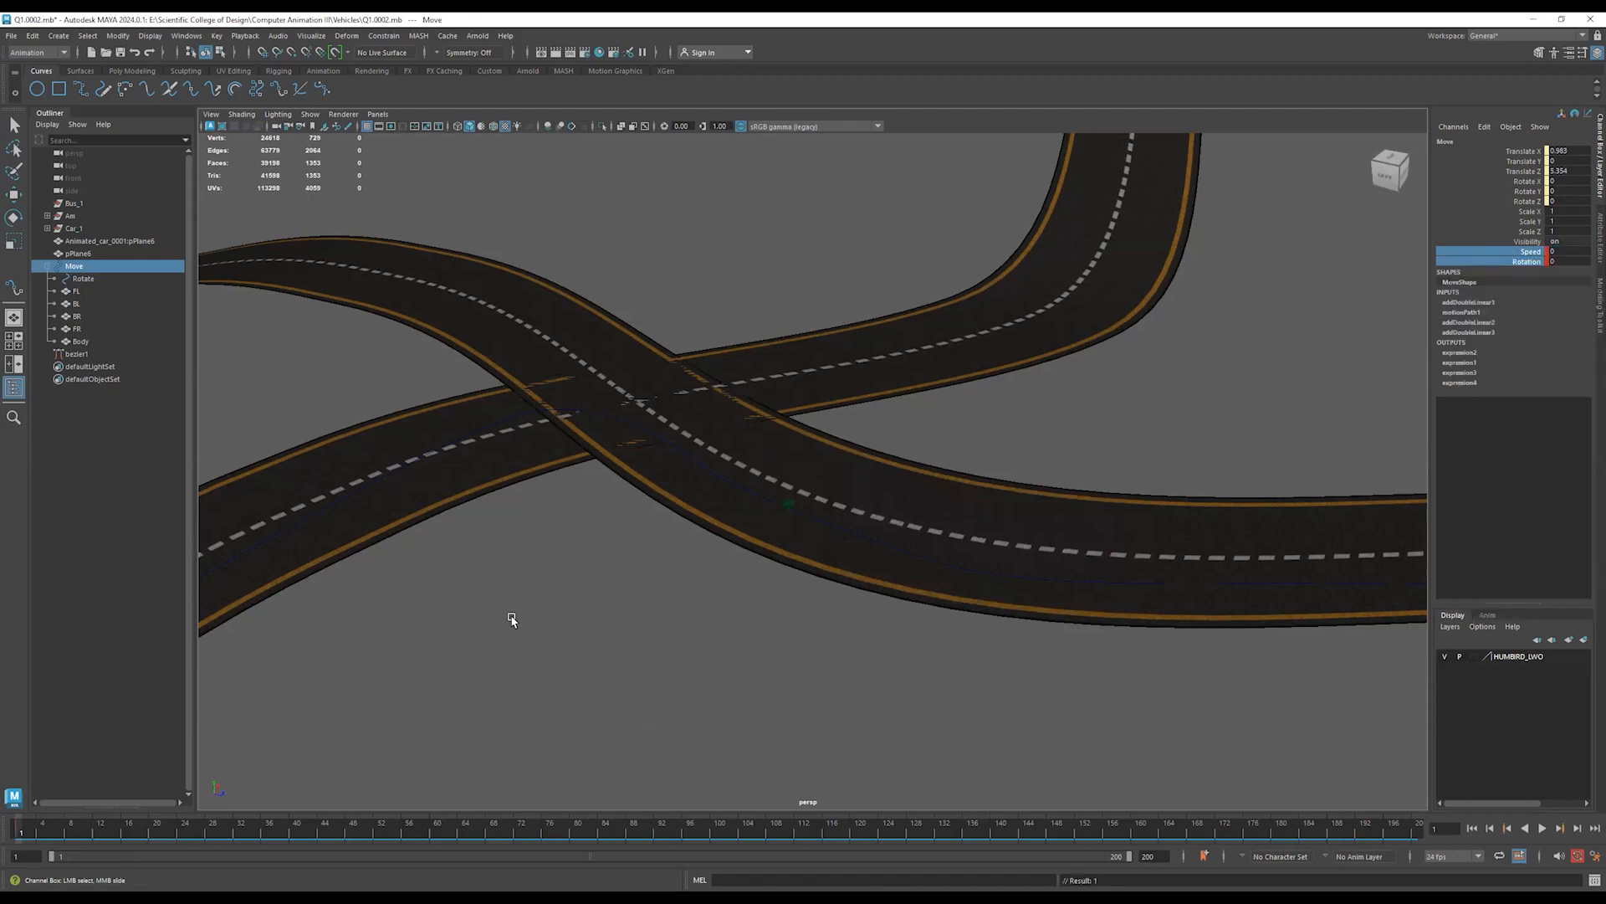
On frame 95, where the bus reaches the crossing, set the Move control's Rotation to 10 and Speed to 100.
right_click_drag(1198, 405, 828, 439, "alt")
middle_click_drag(1348, 520, 883, 521, "alt")
right_click_drag(1146, 530, 991, 527, "alt")
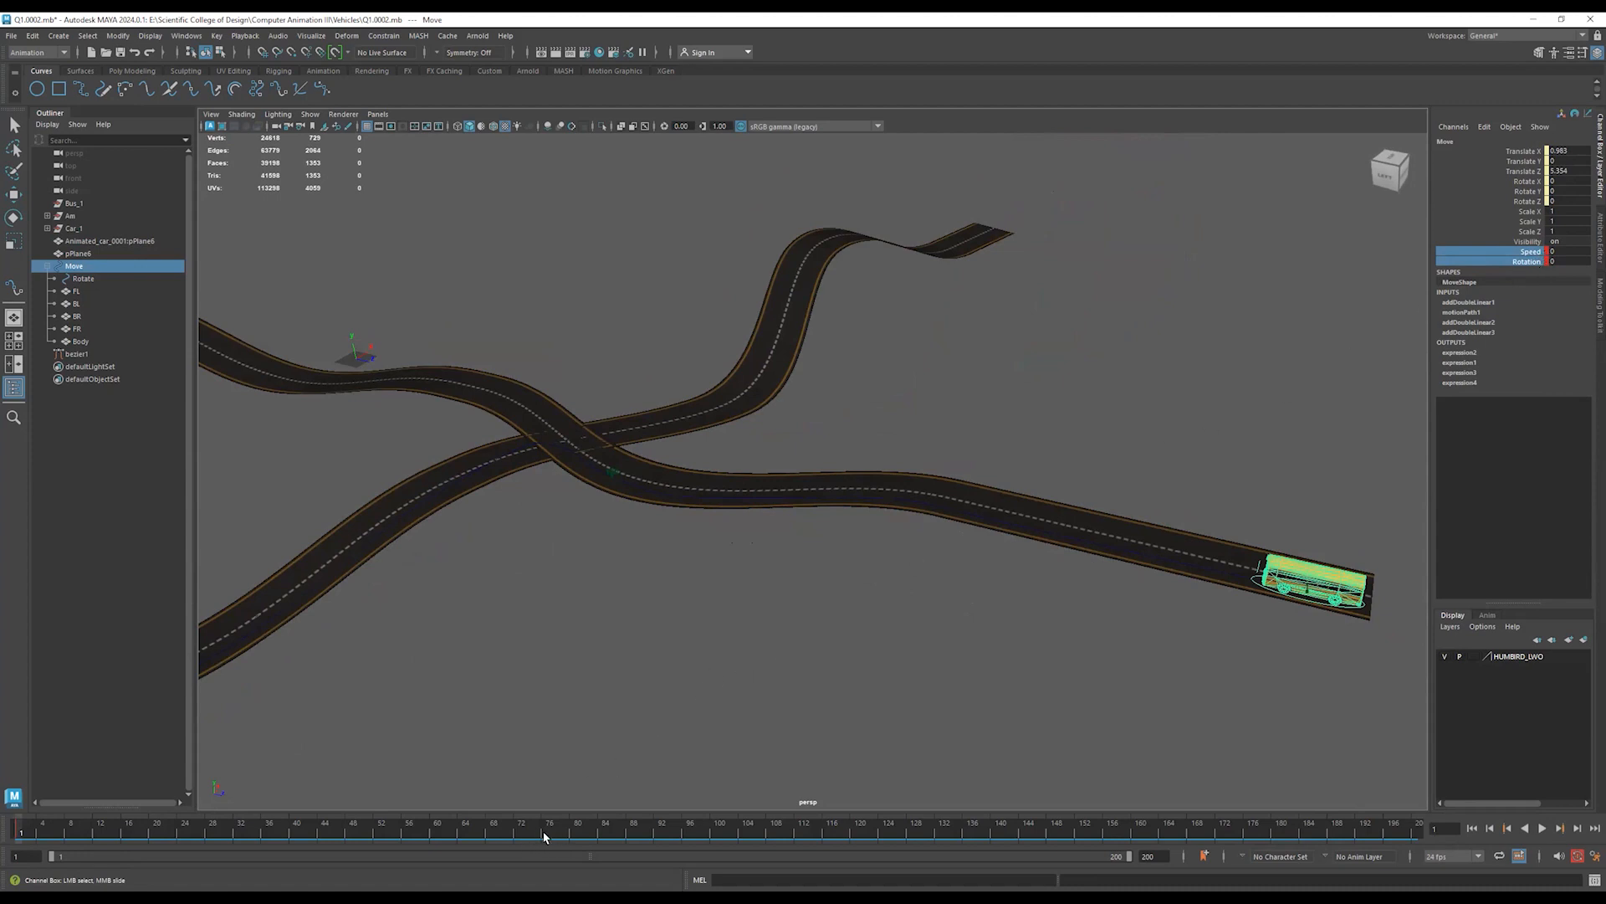
left_click(675, 828)
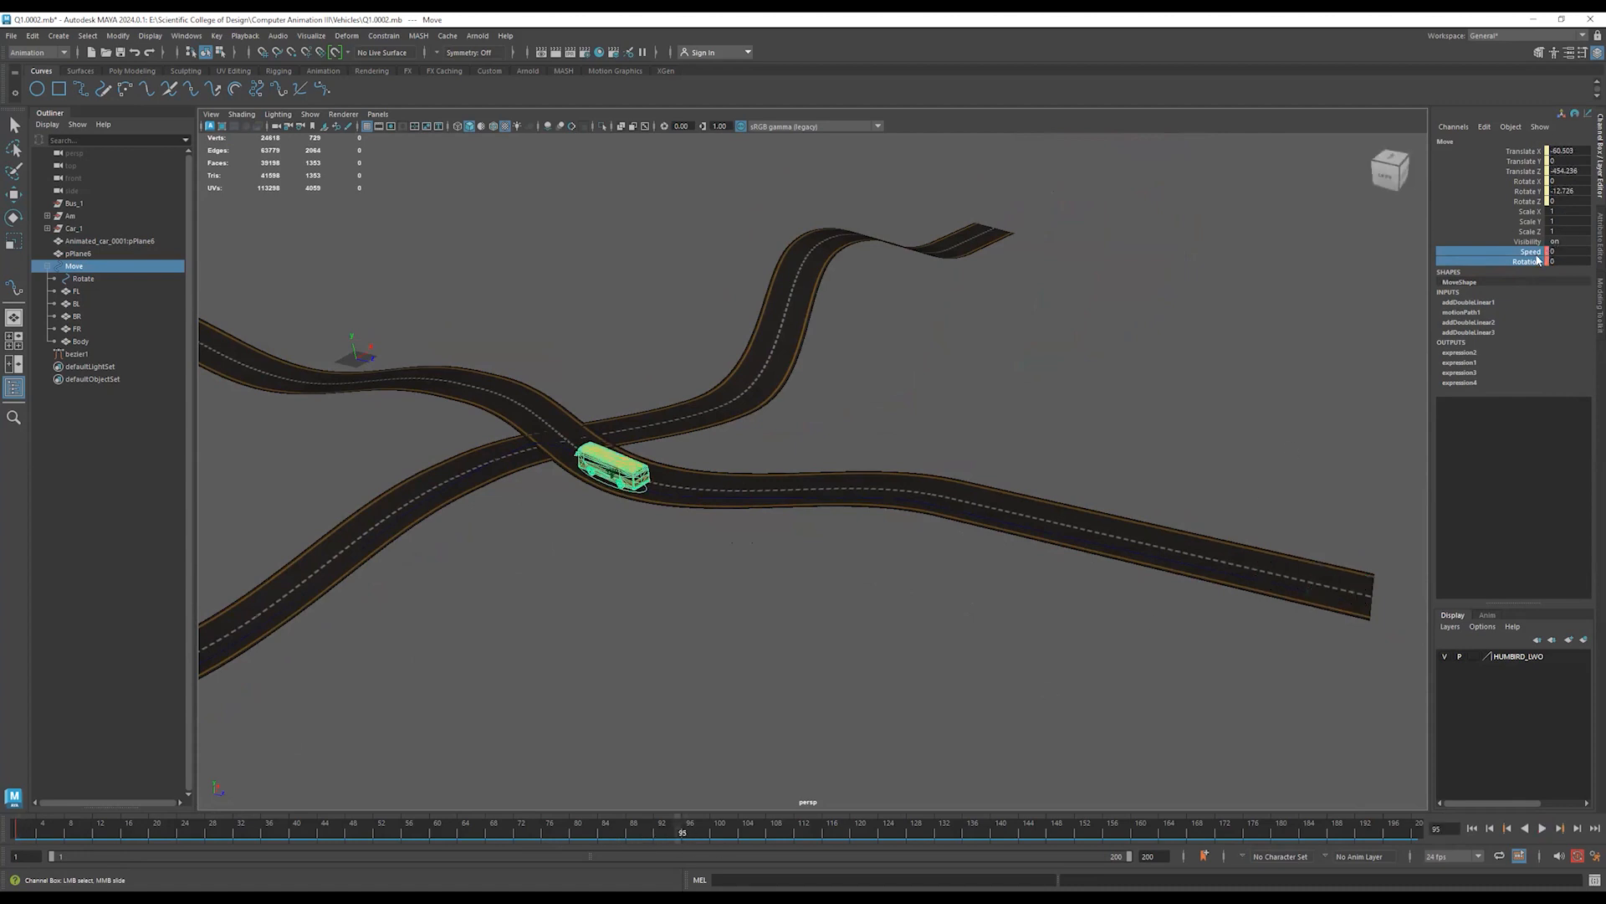
left_click_drag(1554, 251, 1558, 261)
left_click(1526, 262)
double_click(1564, 262)
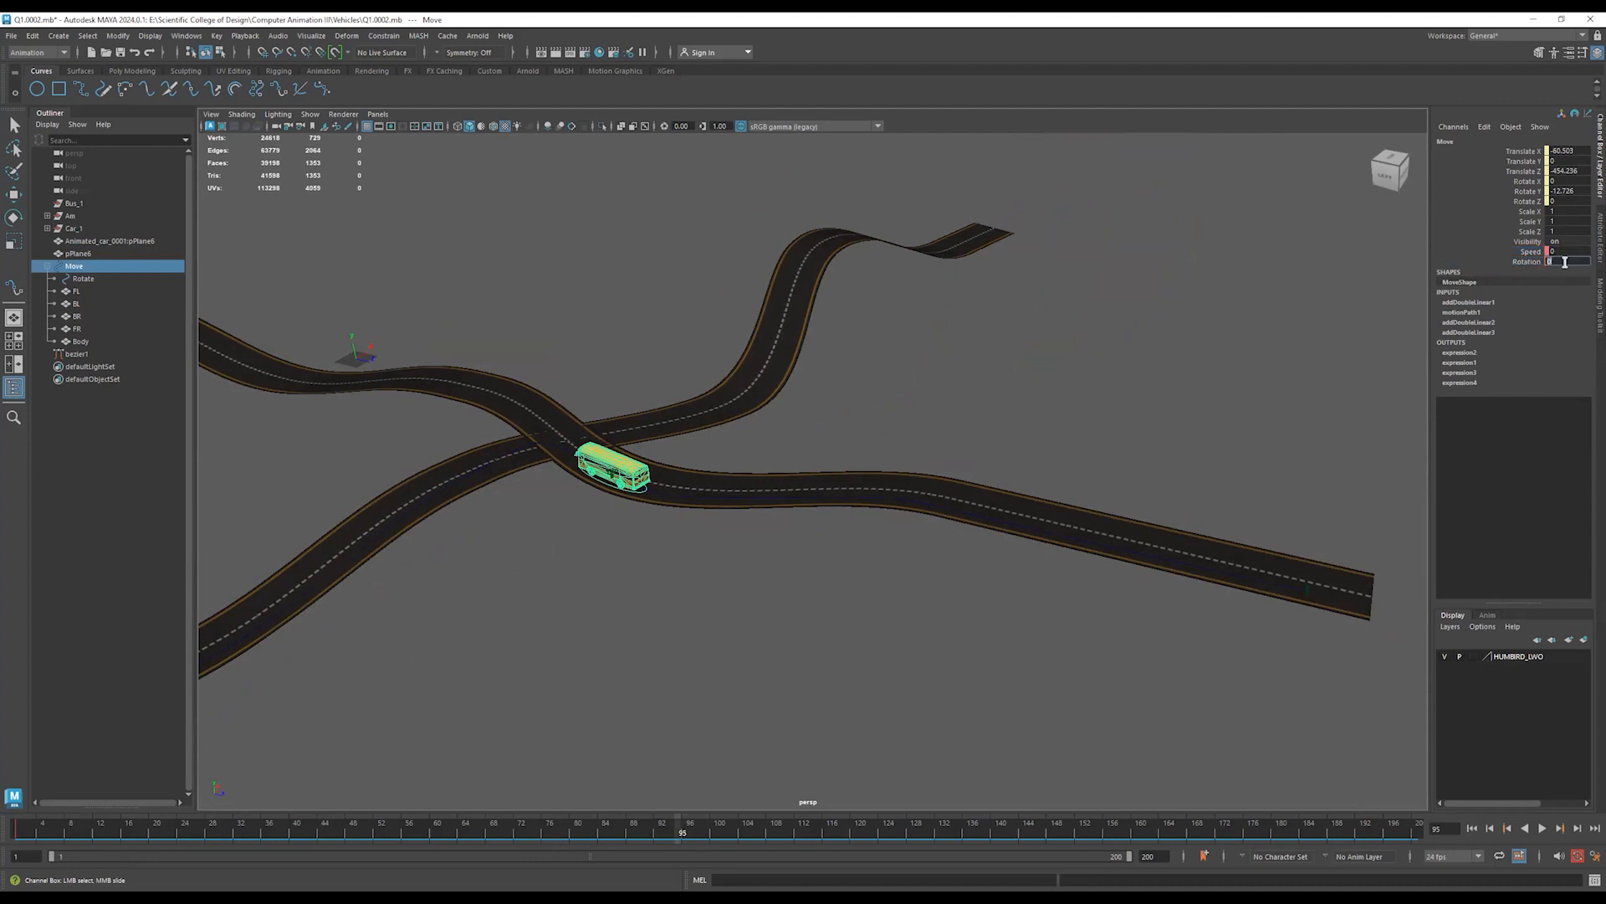
type("10")
key("Return")
double_click(1579, 252)
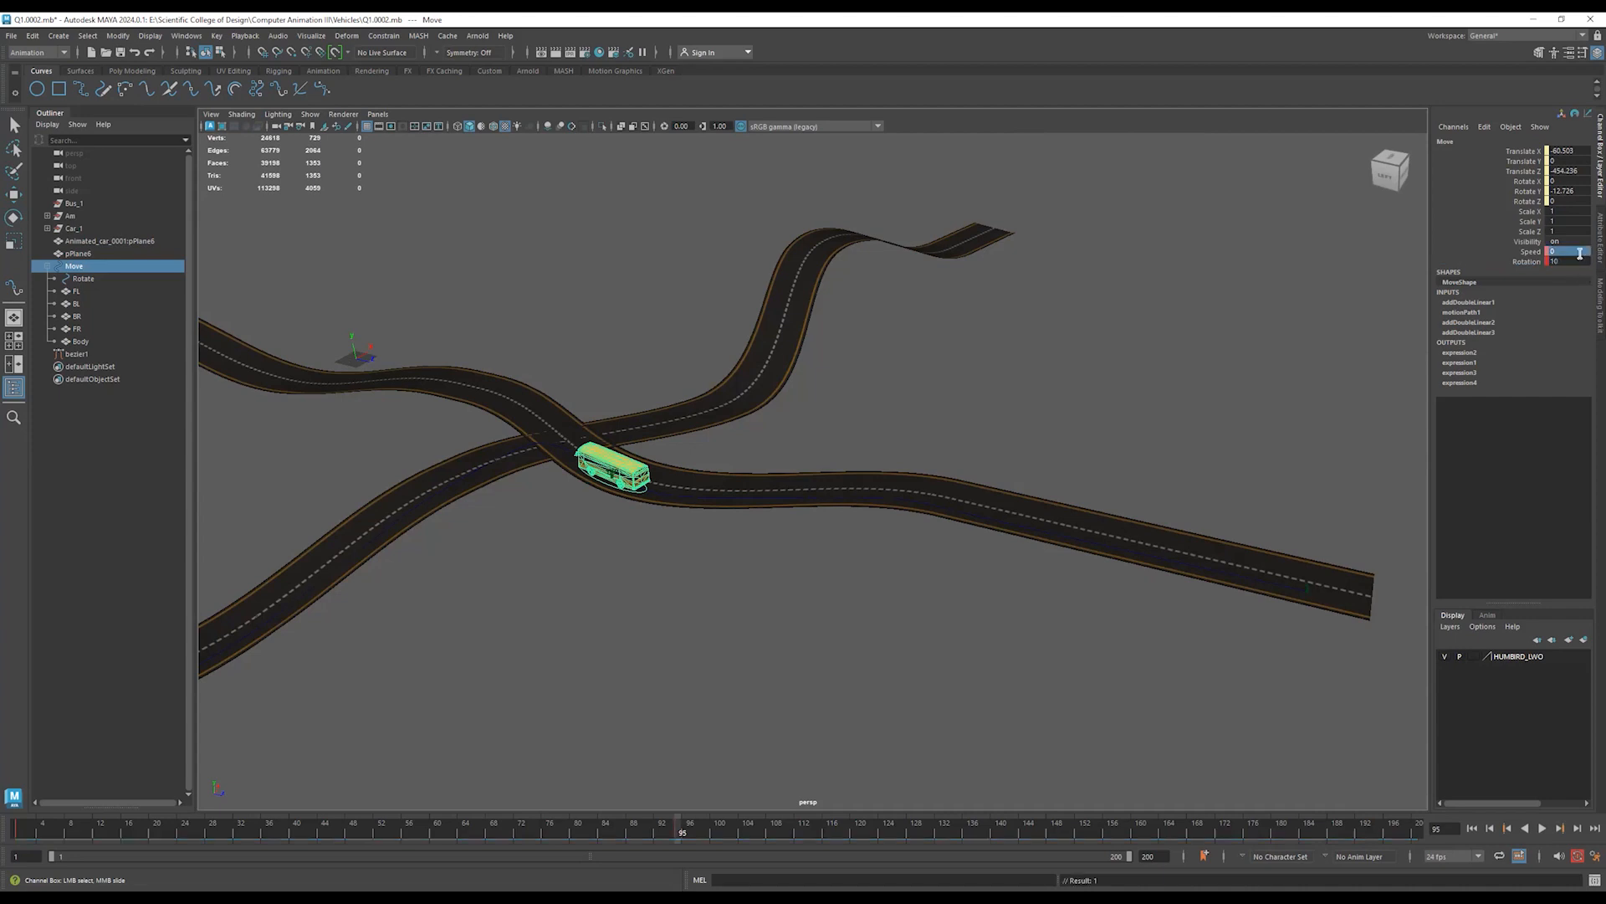
type("100")
key("Return")
Return to frame 1 and set the Move control's Rotation to 10.
left_click(1473, 828)
double_click(1564, 262)
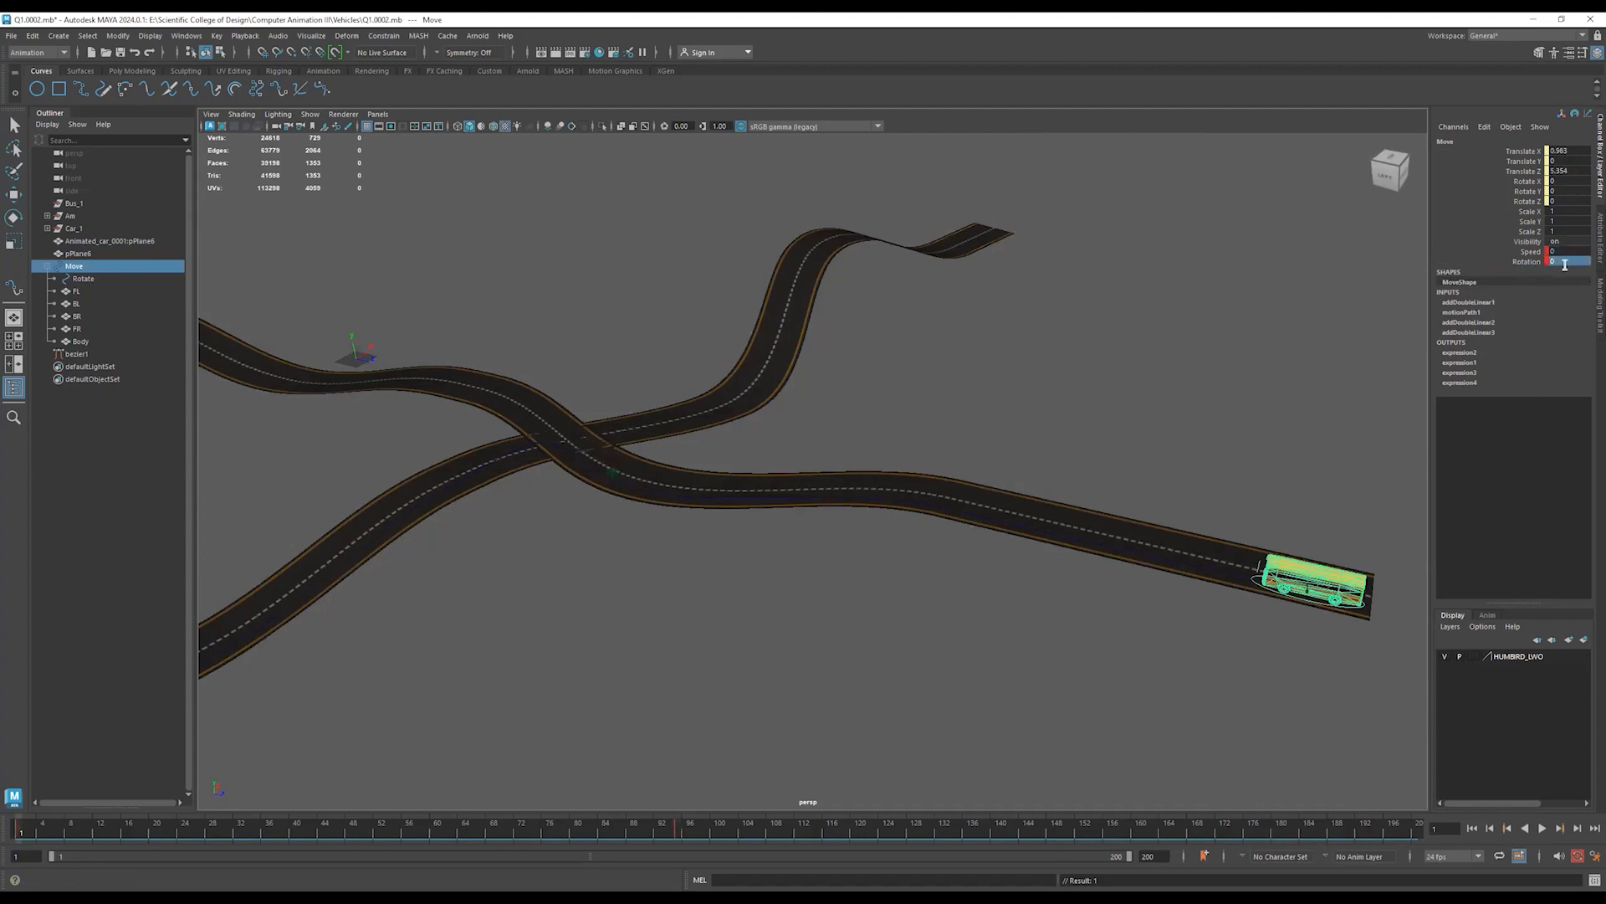
type("10")
key("Return")
Set the Move control's Speed and Rotation to 0 on frame 96, as the stop begins.
left_click(682, 834)
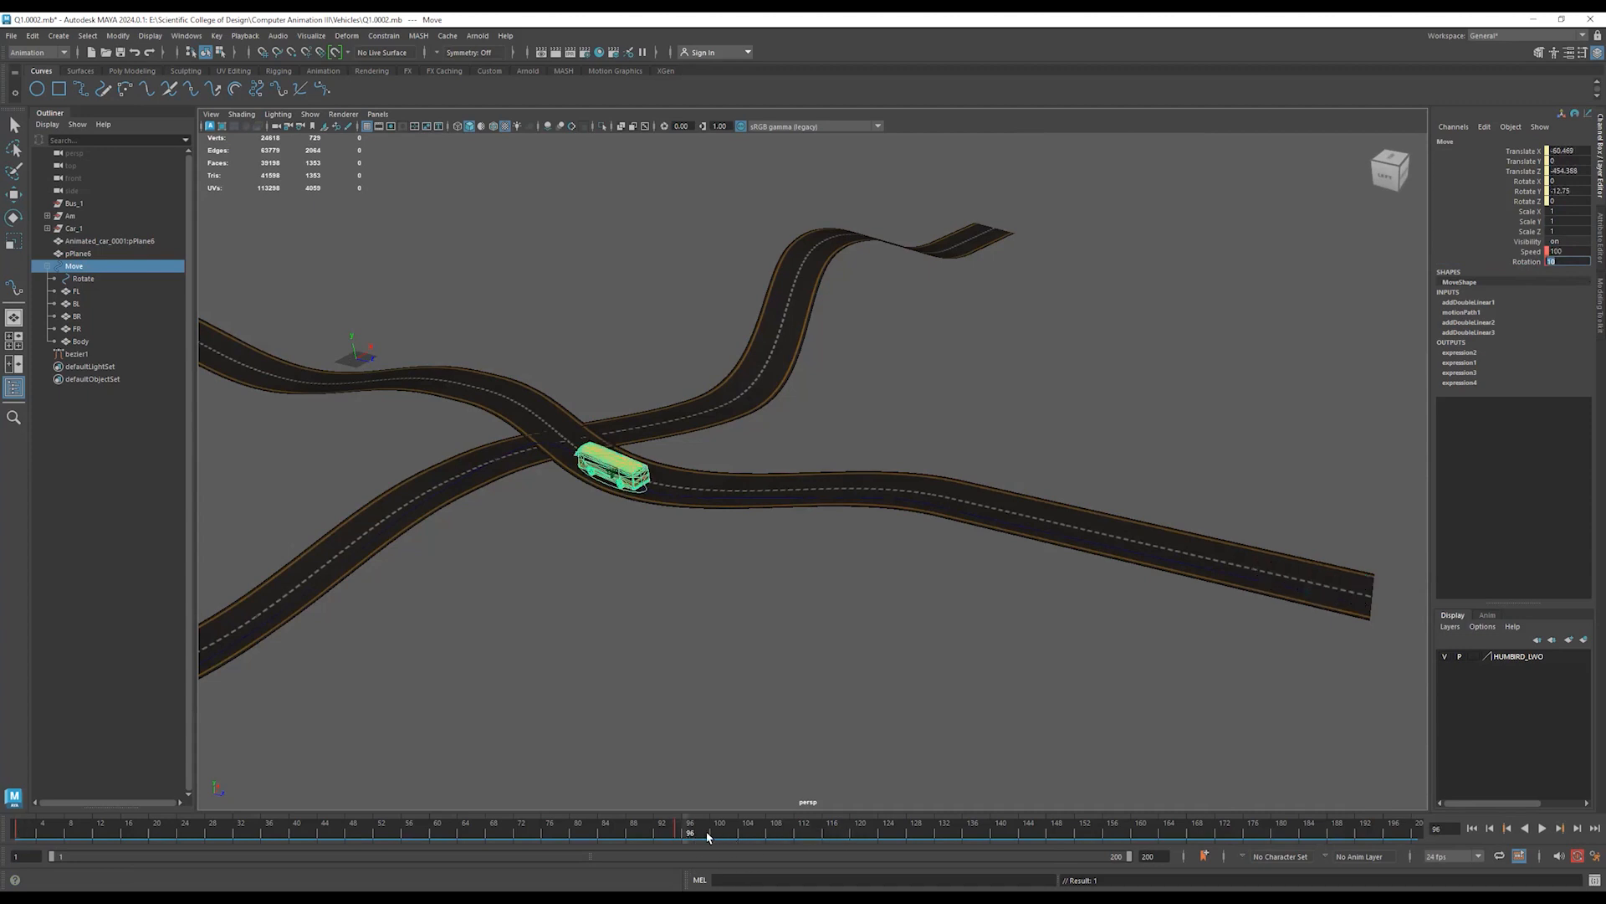
left_click_drag(1531, 251, 1531, 261)
left_click(1555, 261)
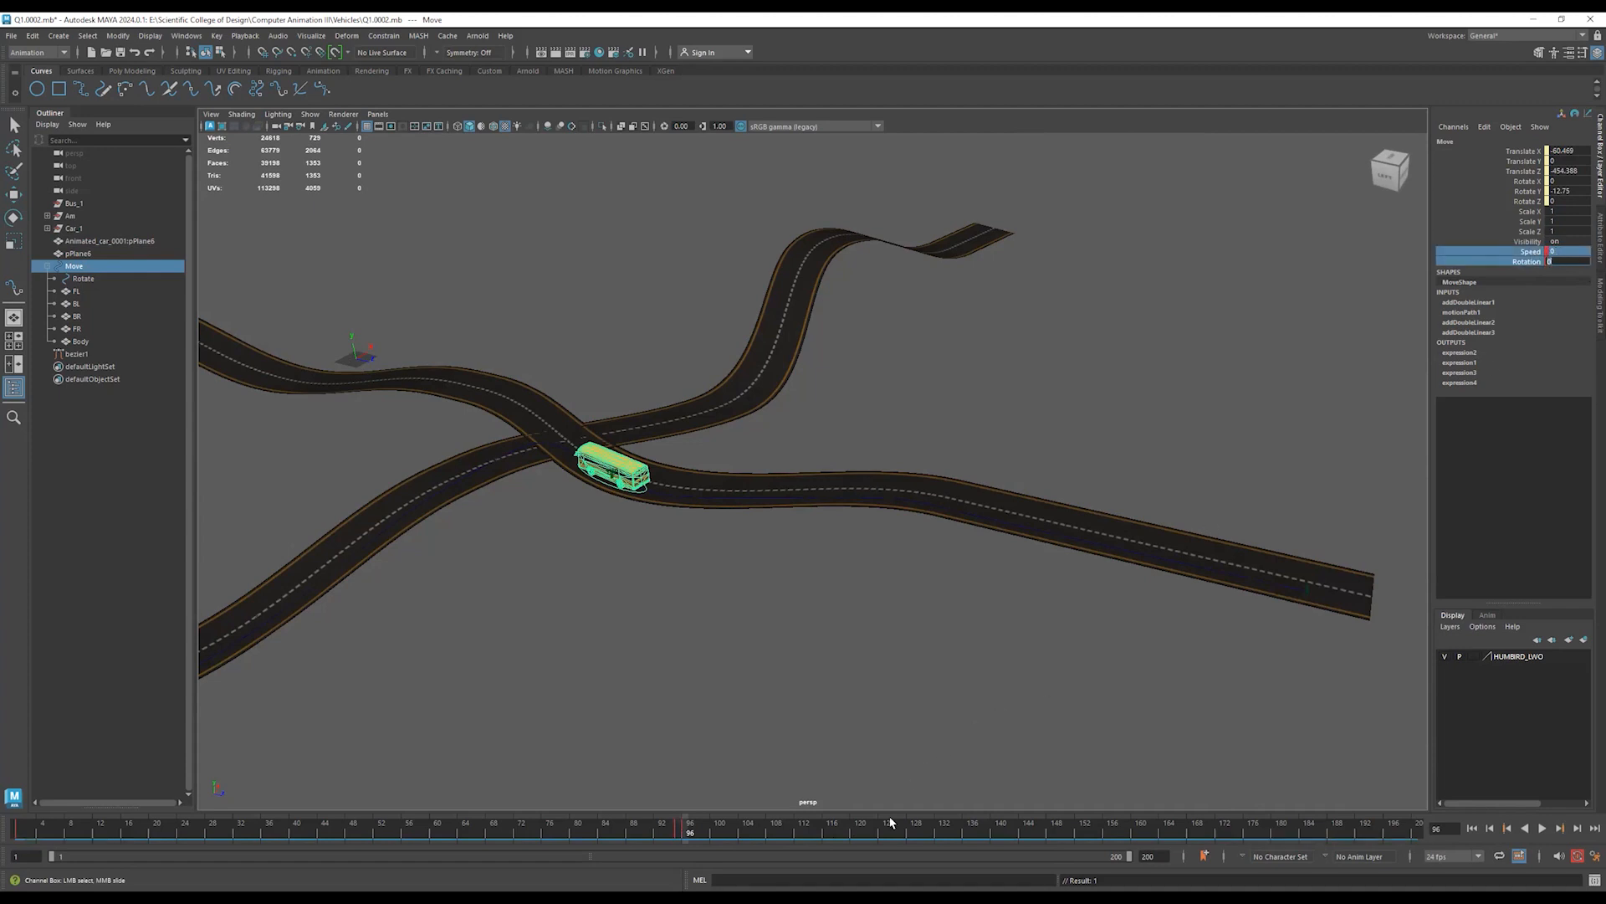
Set the Move control's Speed to 100 and Rotation to 10 on frame 121, and both to 0 on frame 120.
left_click(855, 834)
left_click(866, 834)
double_click(1571, 252)
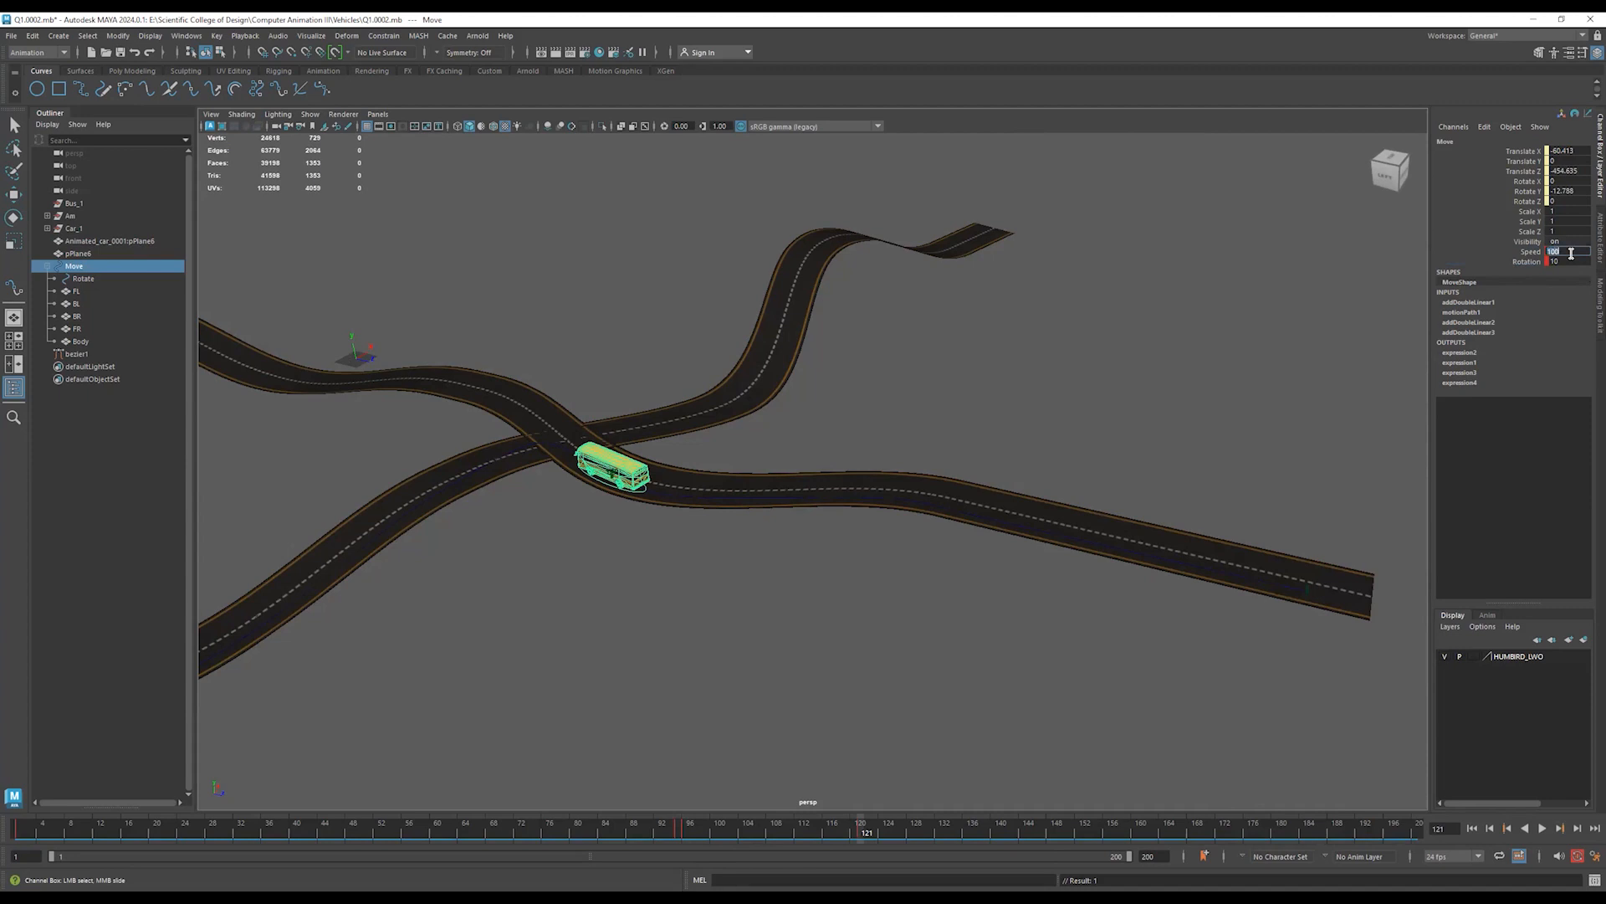
left_click(852, 835)
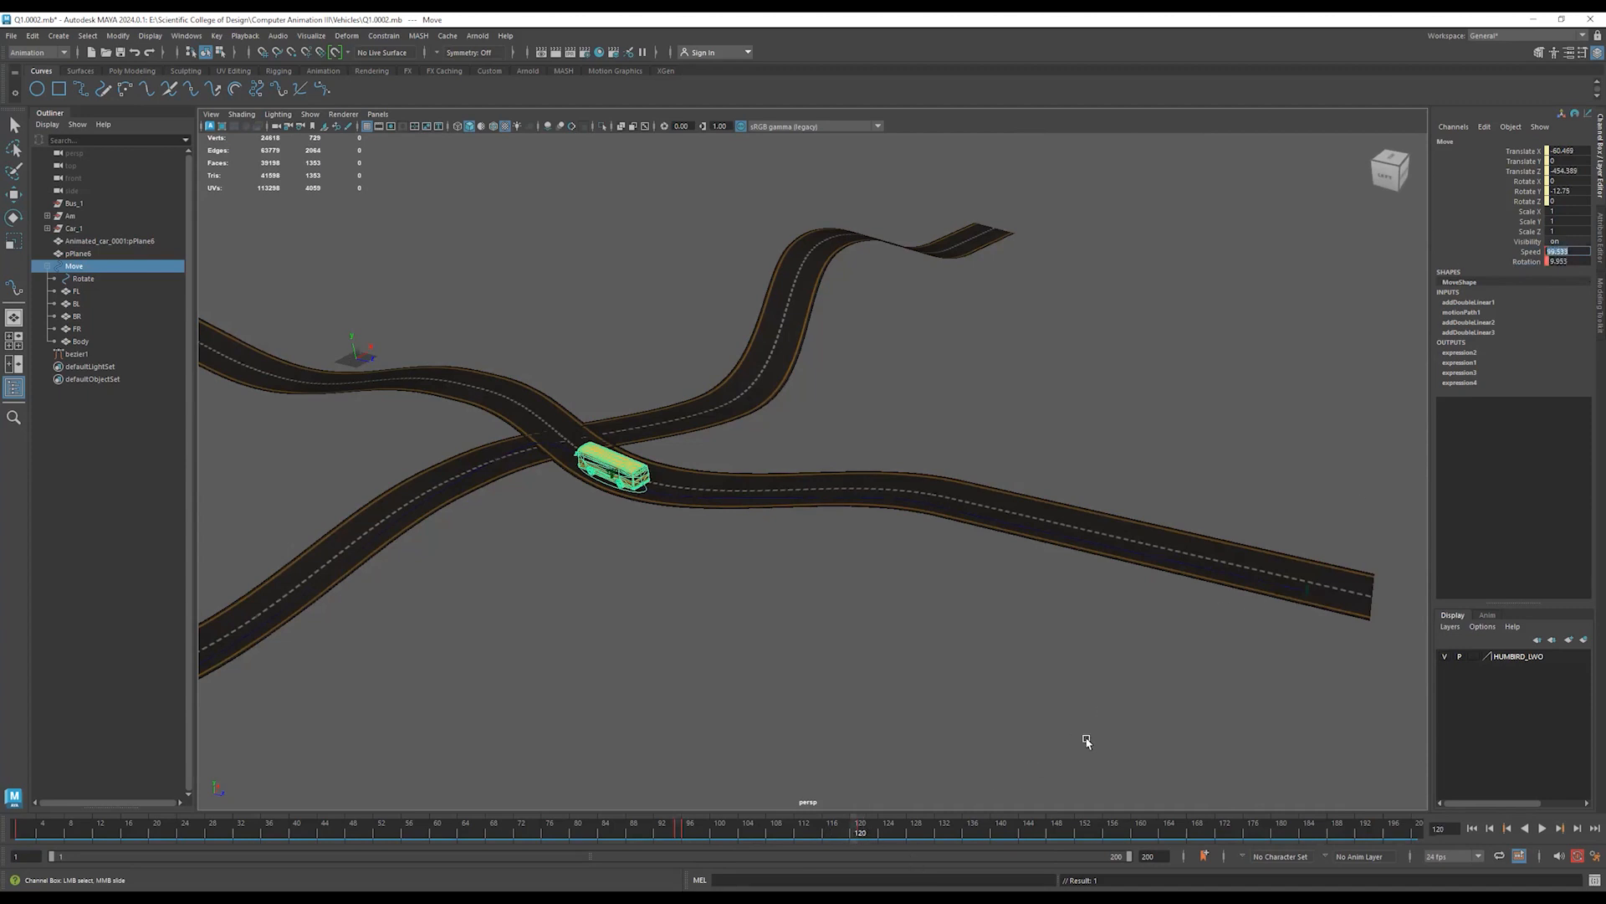
left_click(1564, 261)
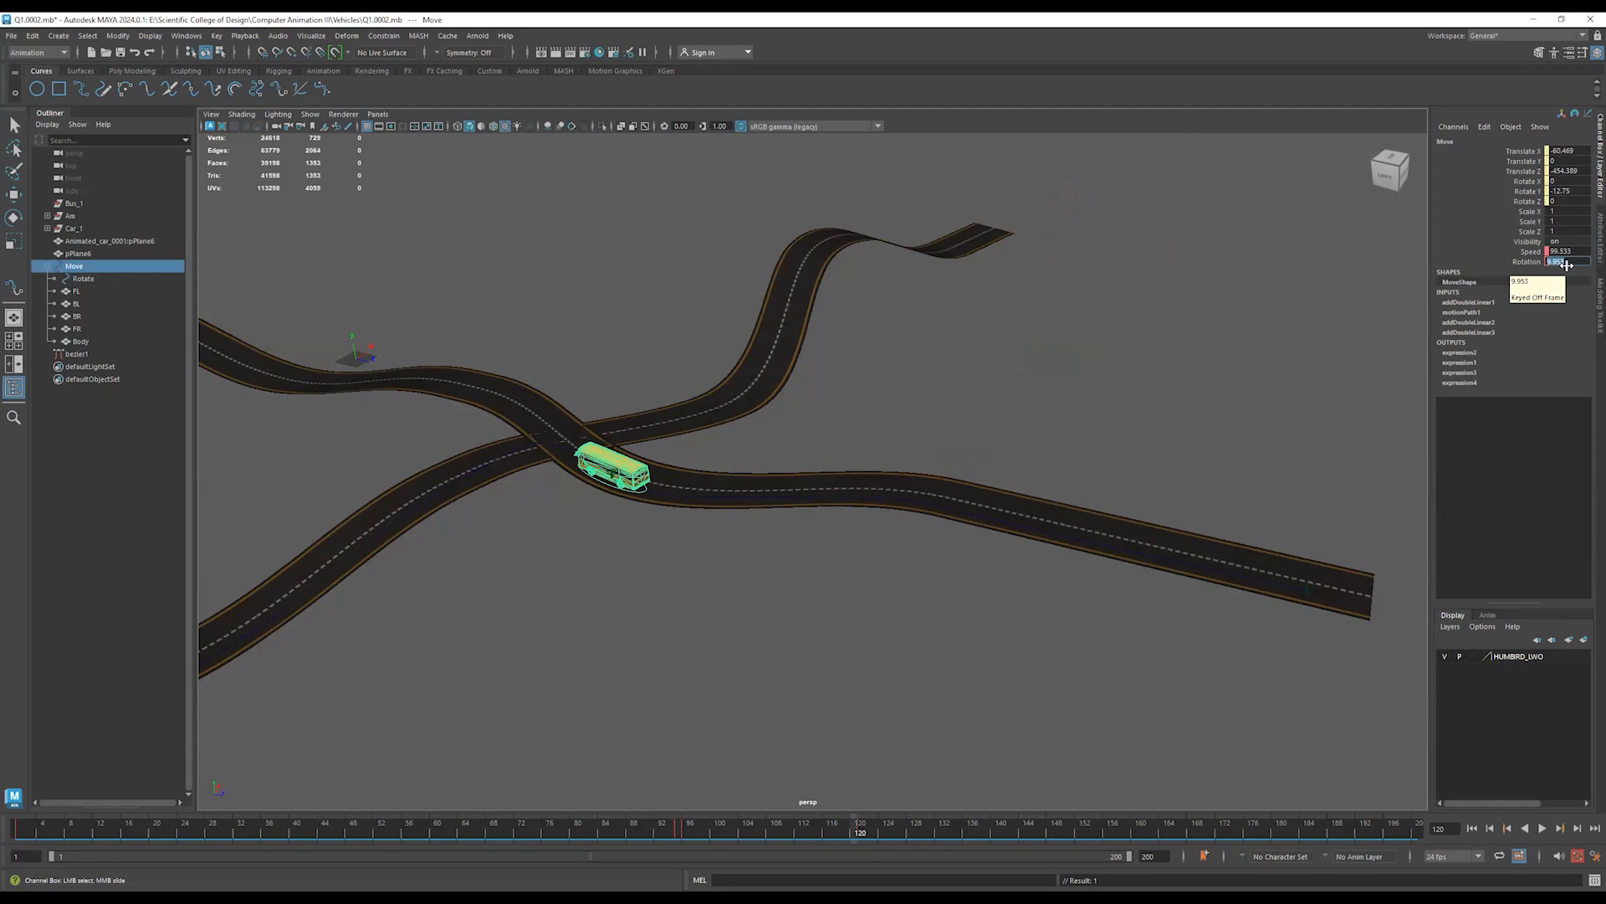
left_click(1537, 252, "shift")
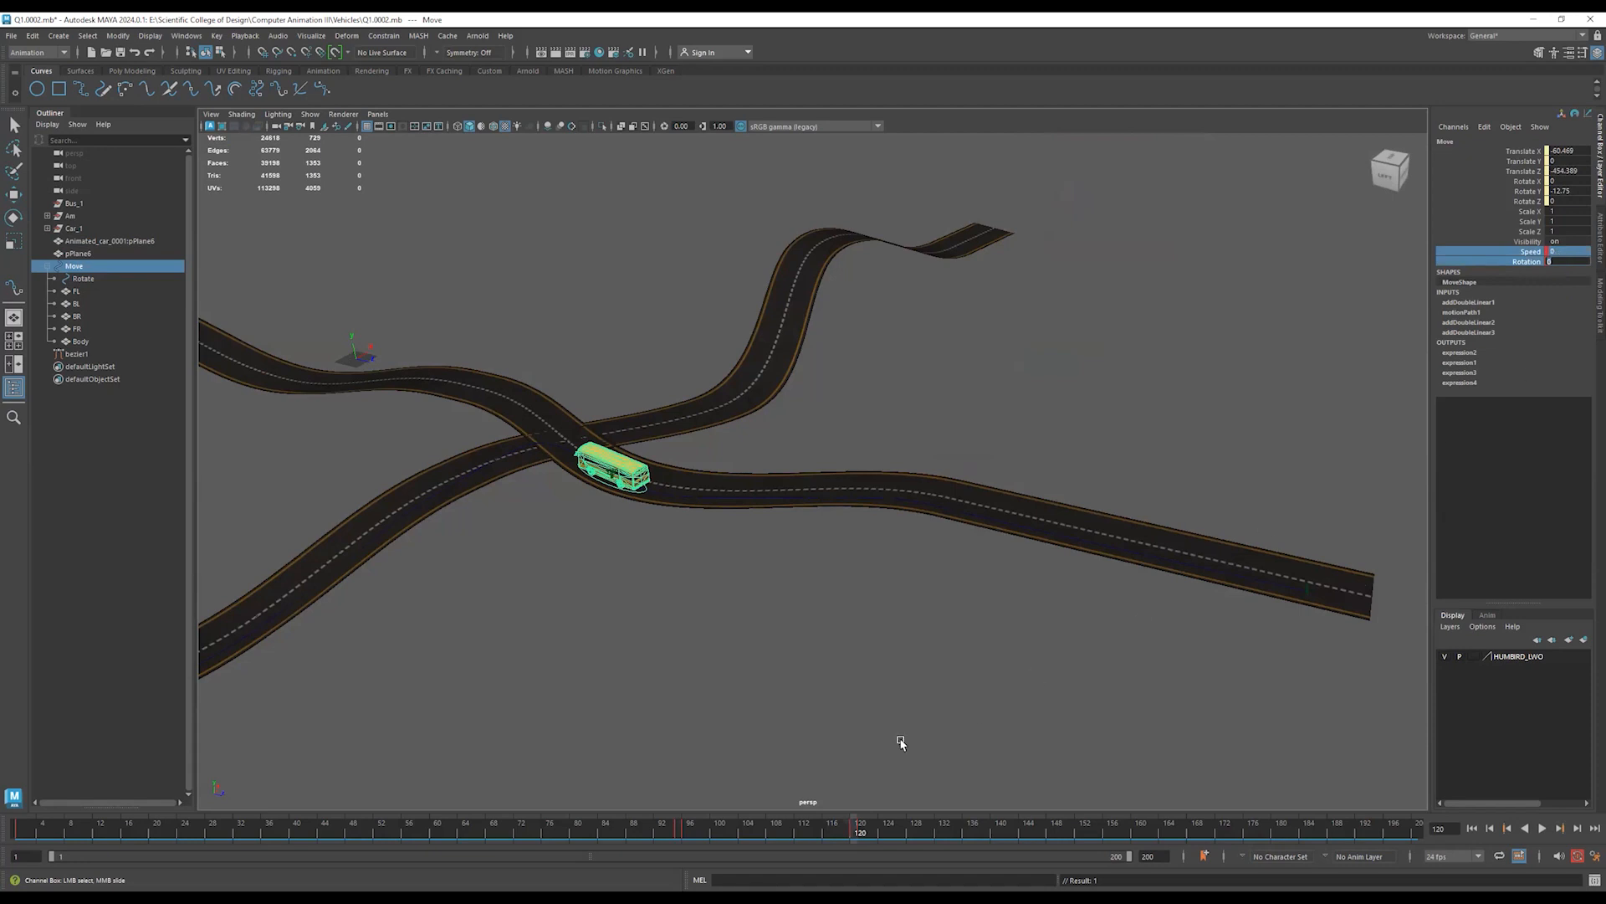
Key the Move control's Speed at 100 and Rotation at 10 on frame 200.
left_click_drag(851, 832, 874, 832)
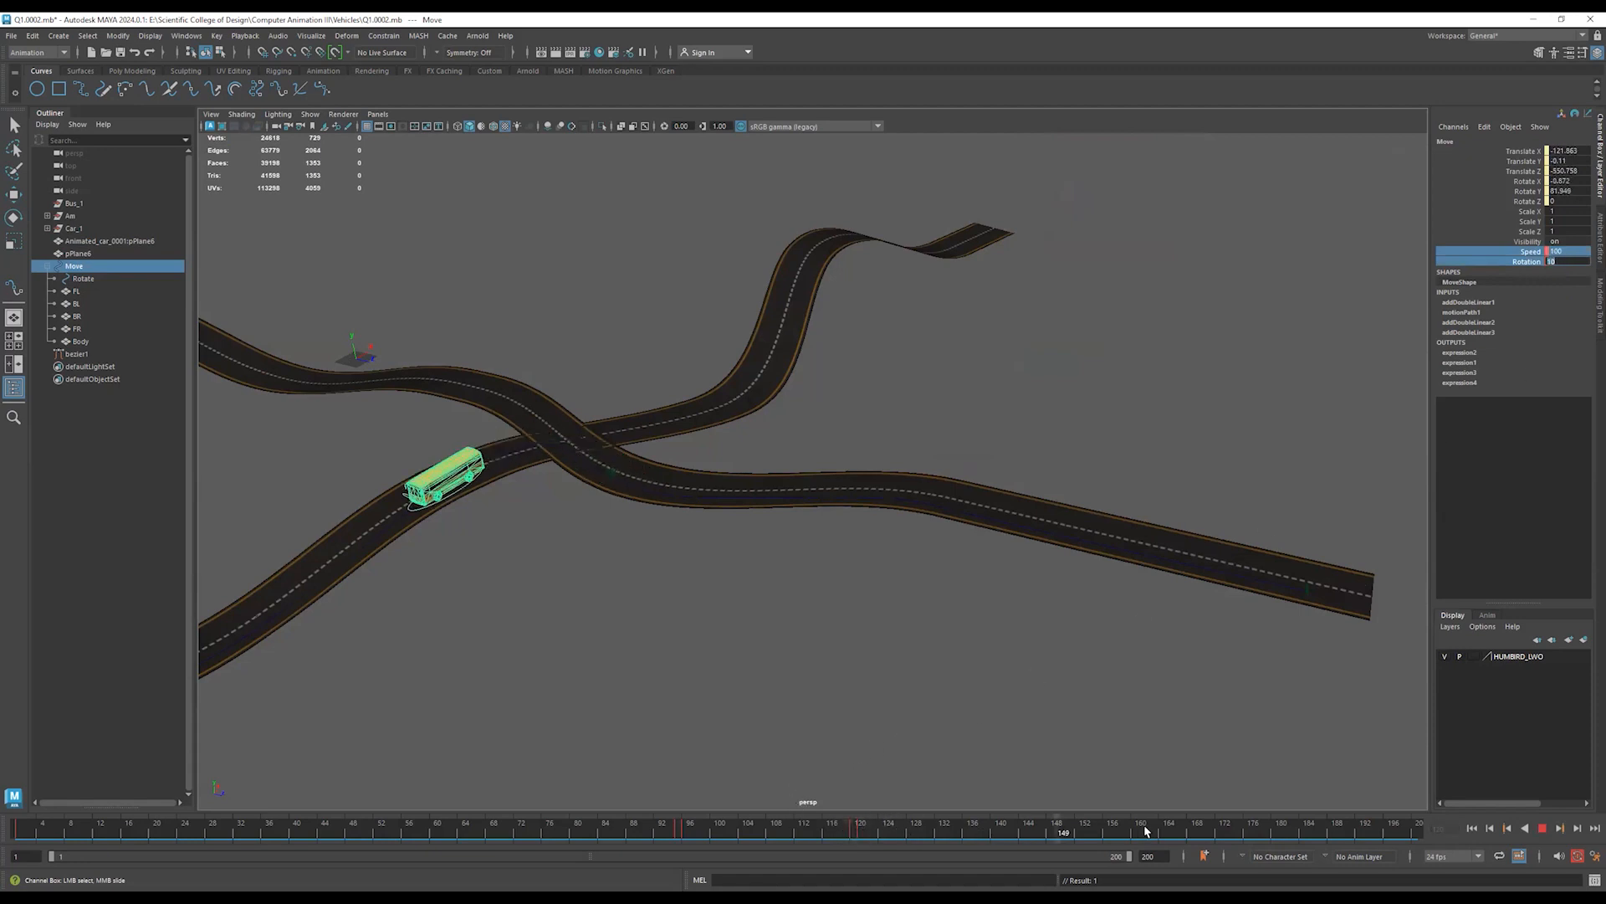
left_click(1539, 262, "ctrl")
left_click_drag(1536, 254, 1540, 260)
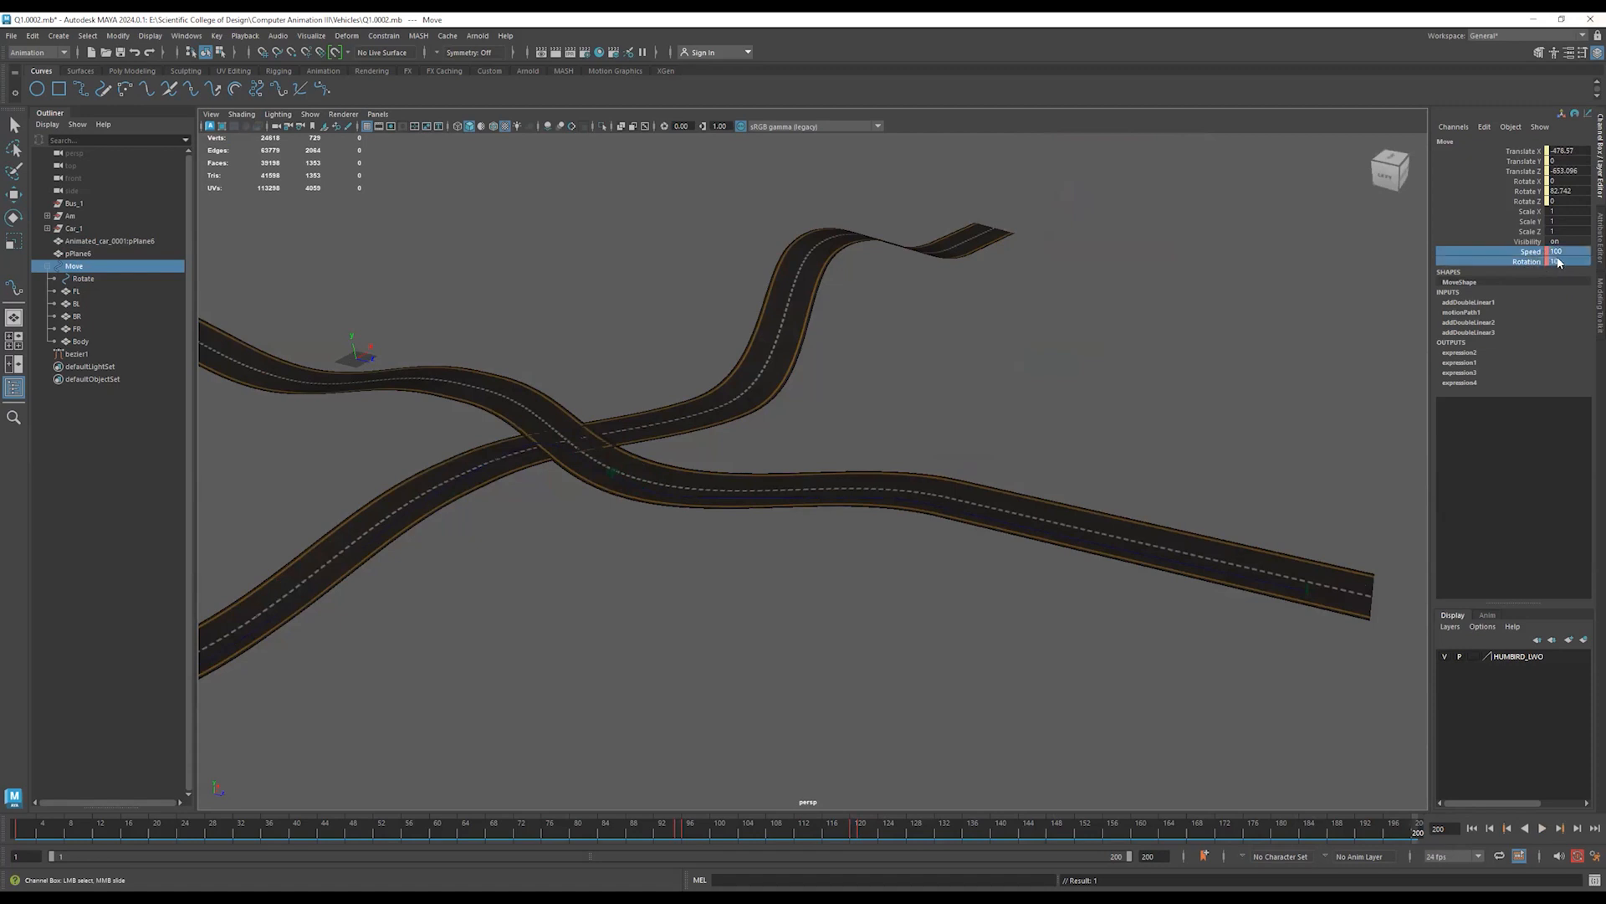
right_click(1538, 255)
left_click(1533, 273)
Preview the motion and set the Move control's Speed to 0 on frame 121.
key("alt+v")
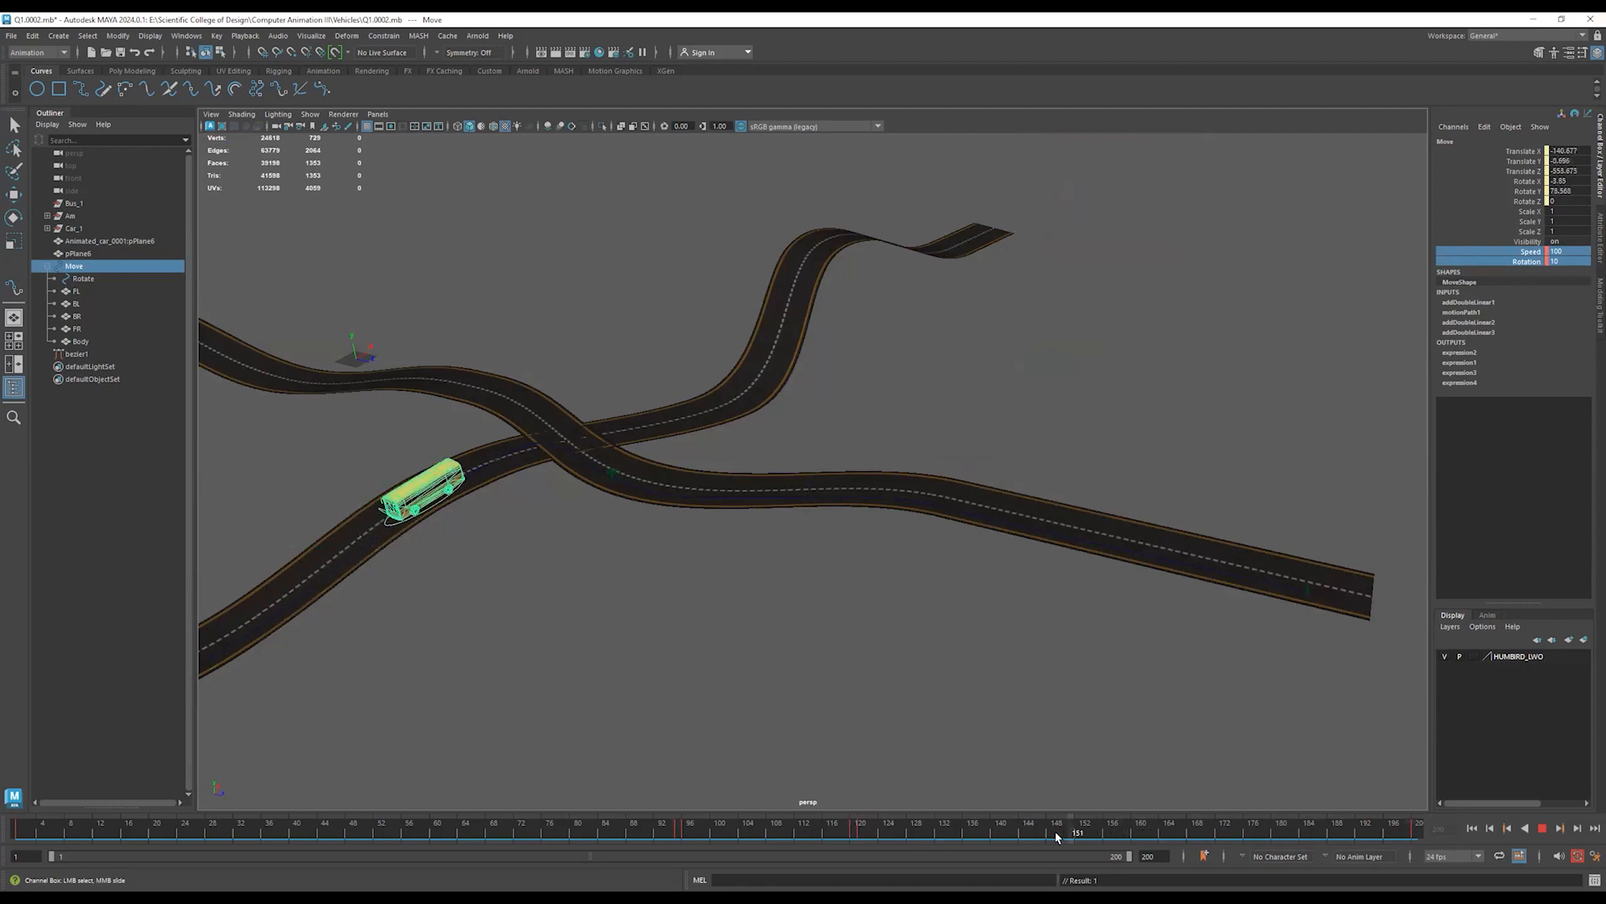
mouse_move(868, 837)
left_mouse_down()
mouse_move(322, 841)
mouse_move(861, 856)
left_mouse_up()
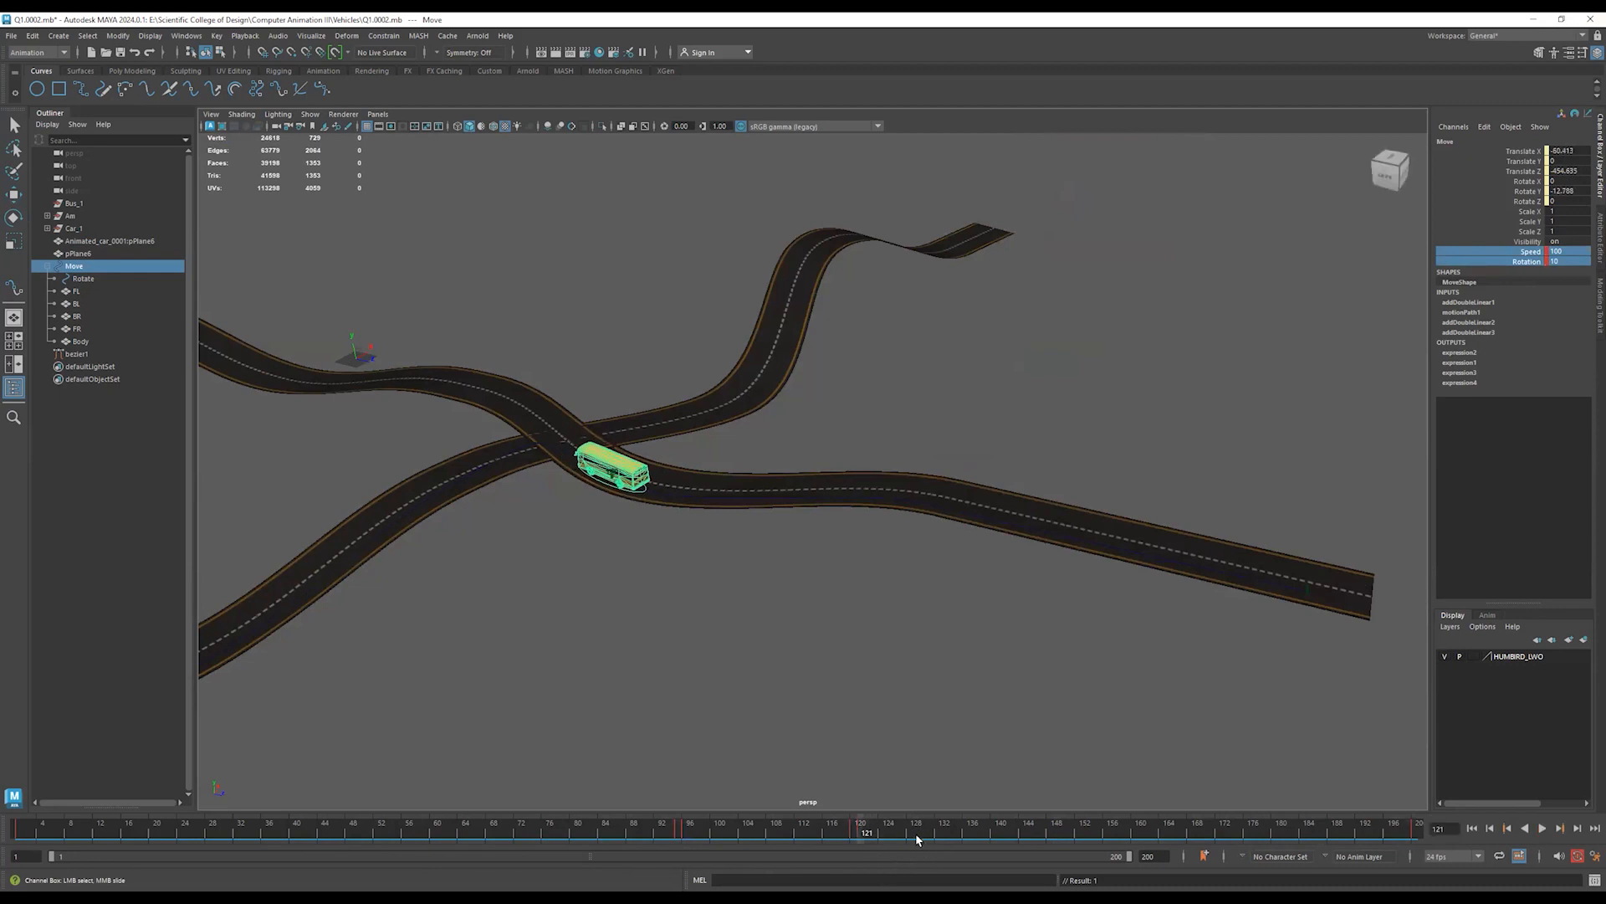
double_click(1568, 249)
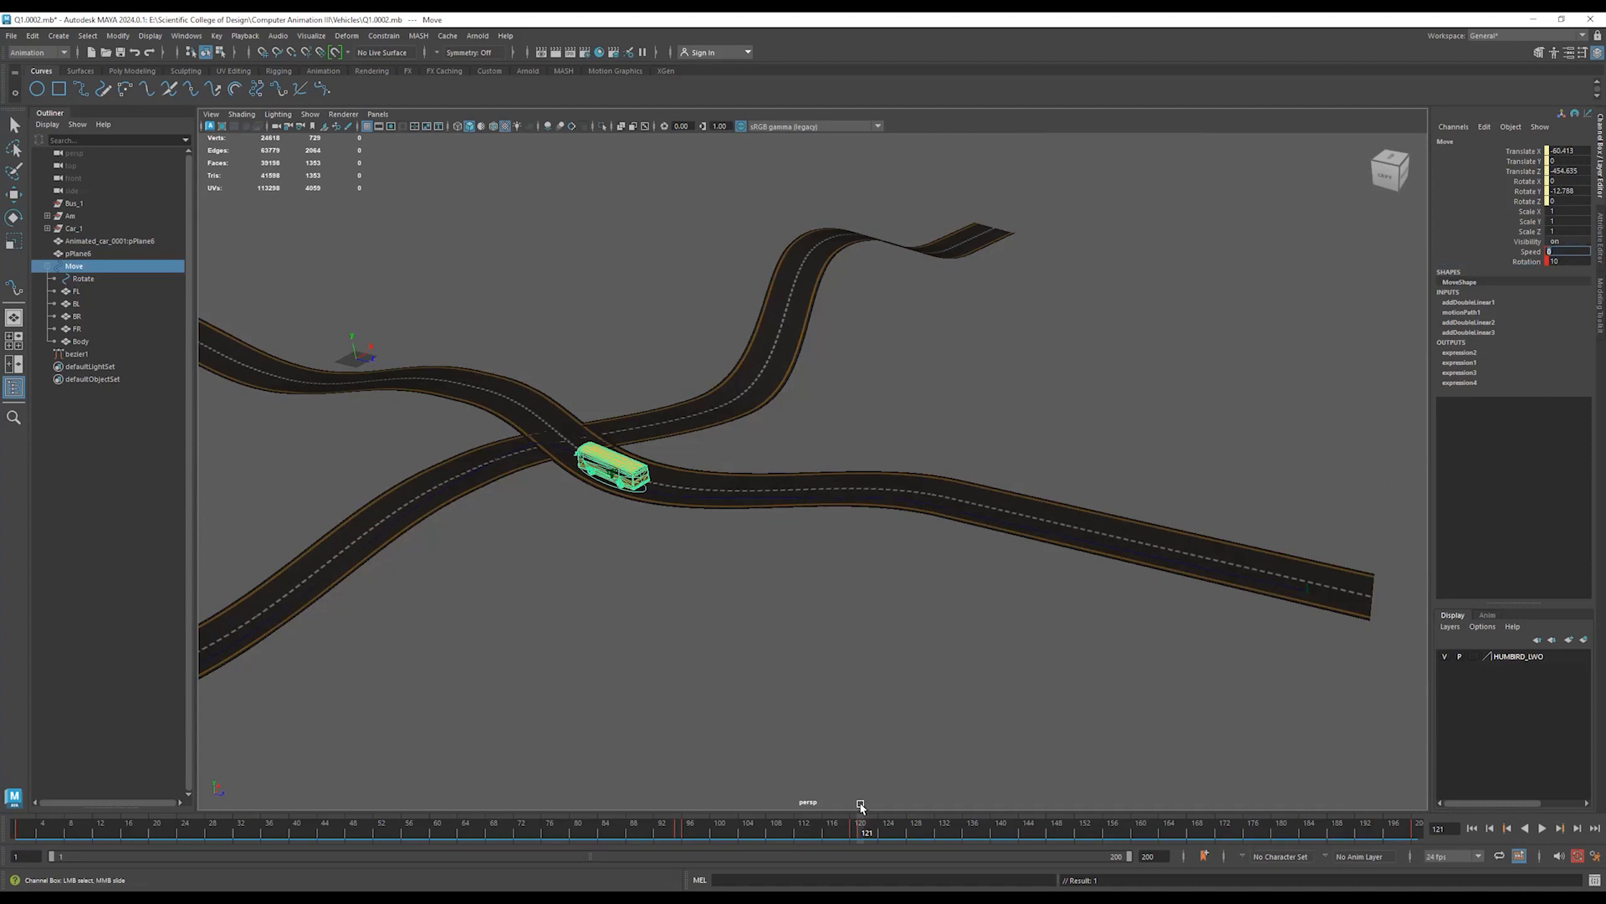
Play and scrub the animation from closer angles to check the bus's wheels before, during and after the stop.
key("alt+v")
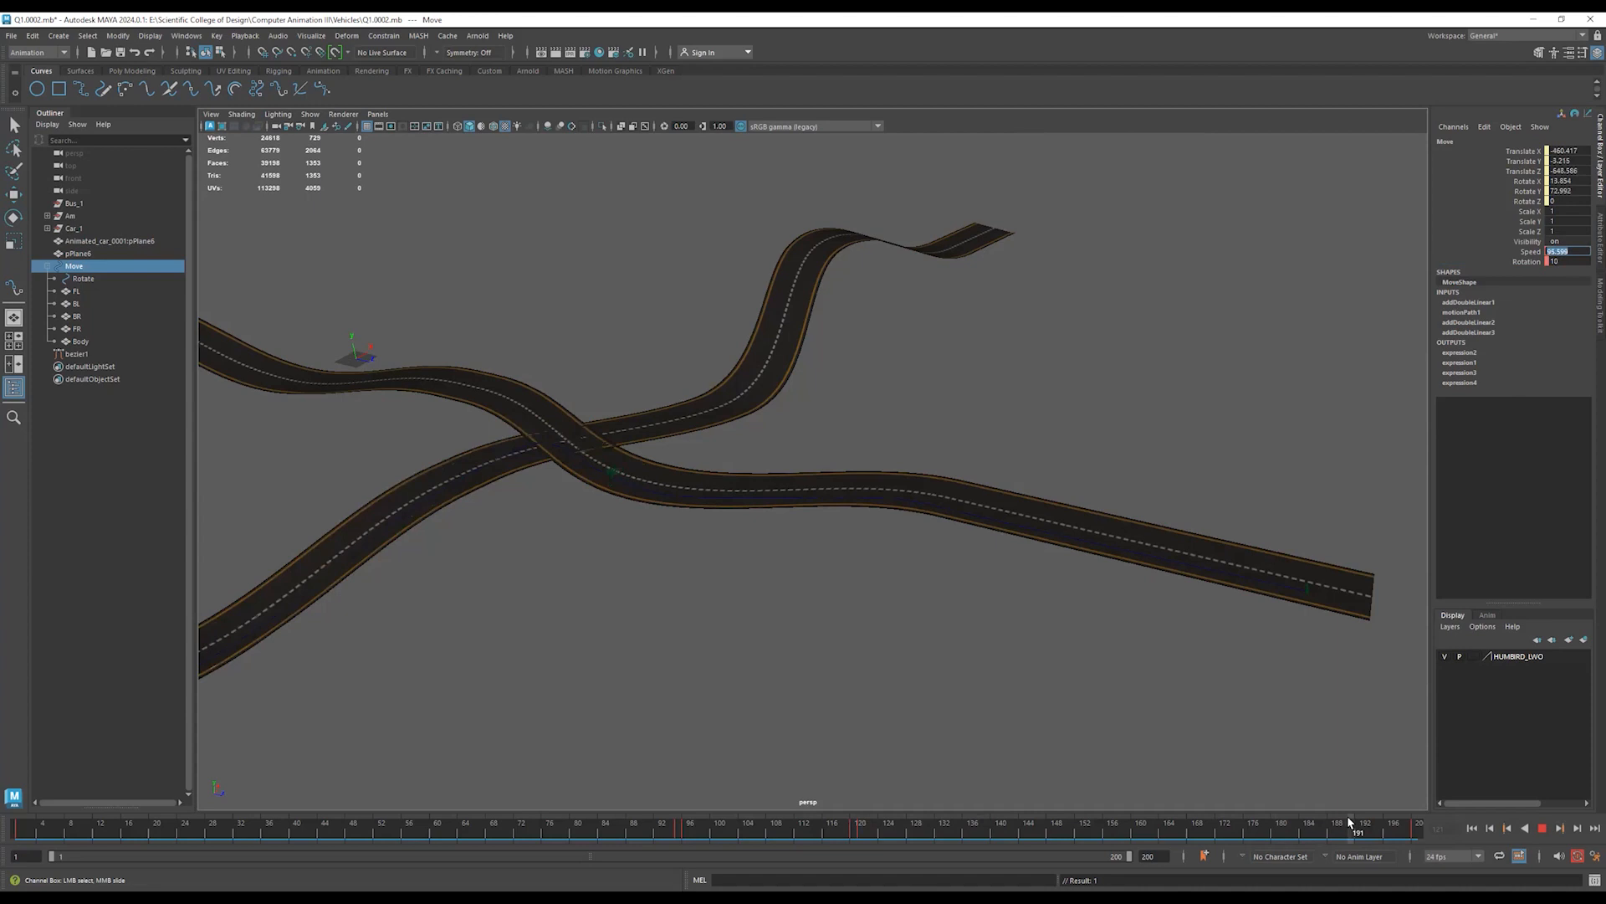
left_click_drag(1093, 816, 73, 766)
left_click_drag(643, 550, 1004, 535, "alt")
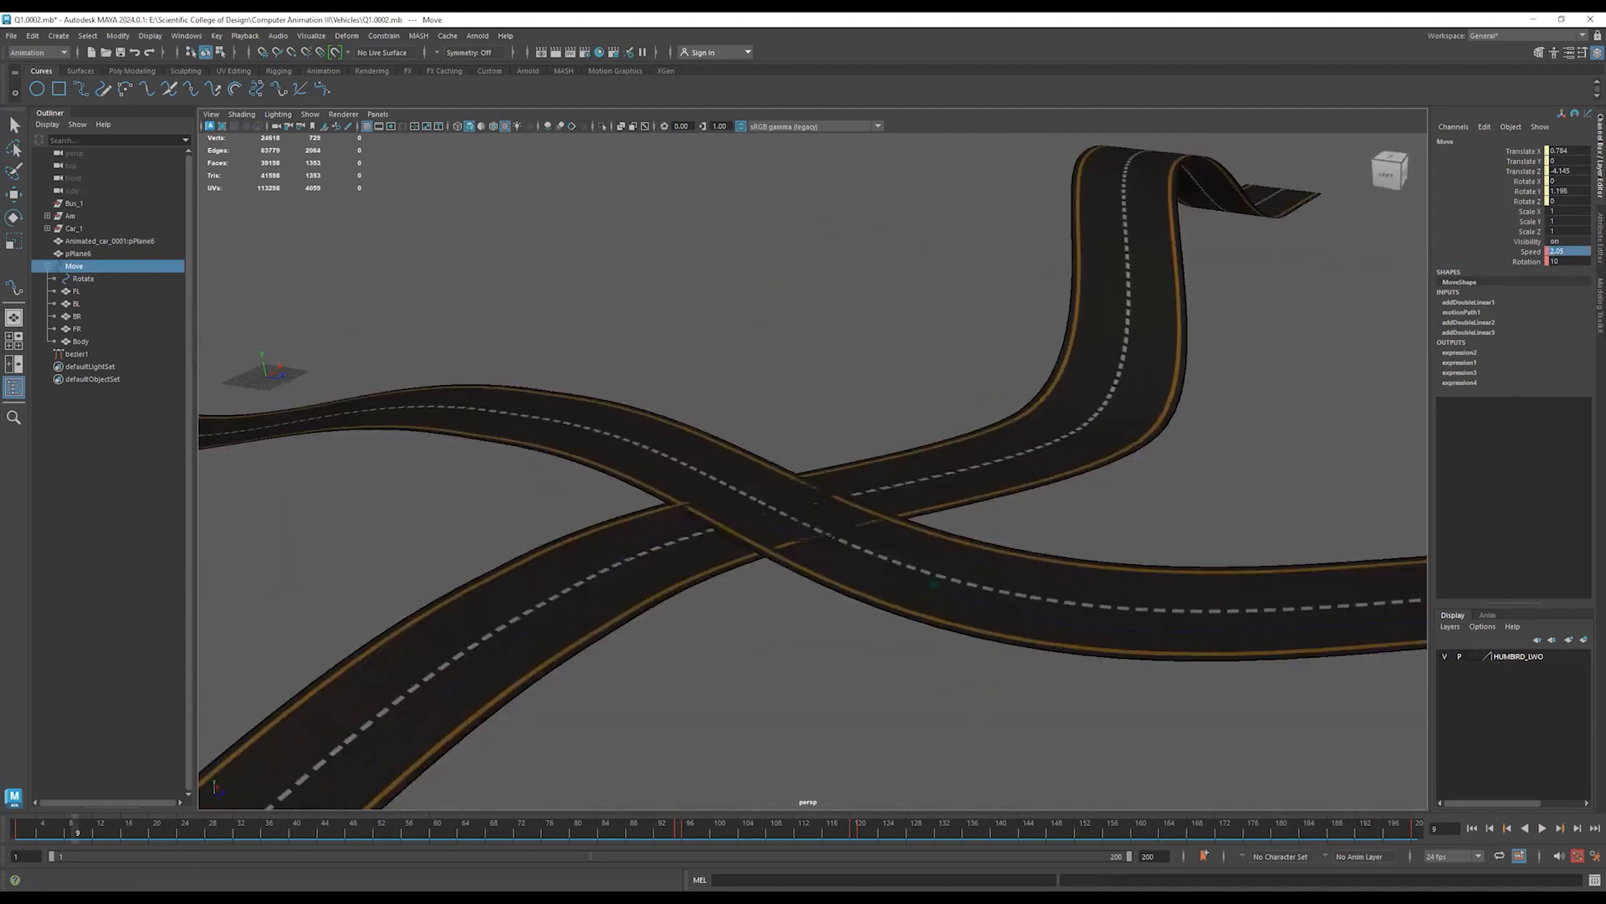
left_click(1543, 829)
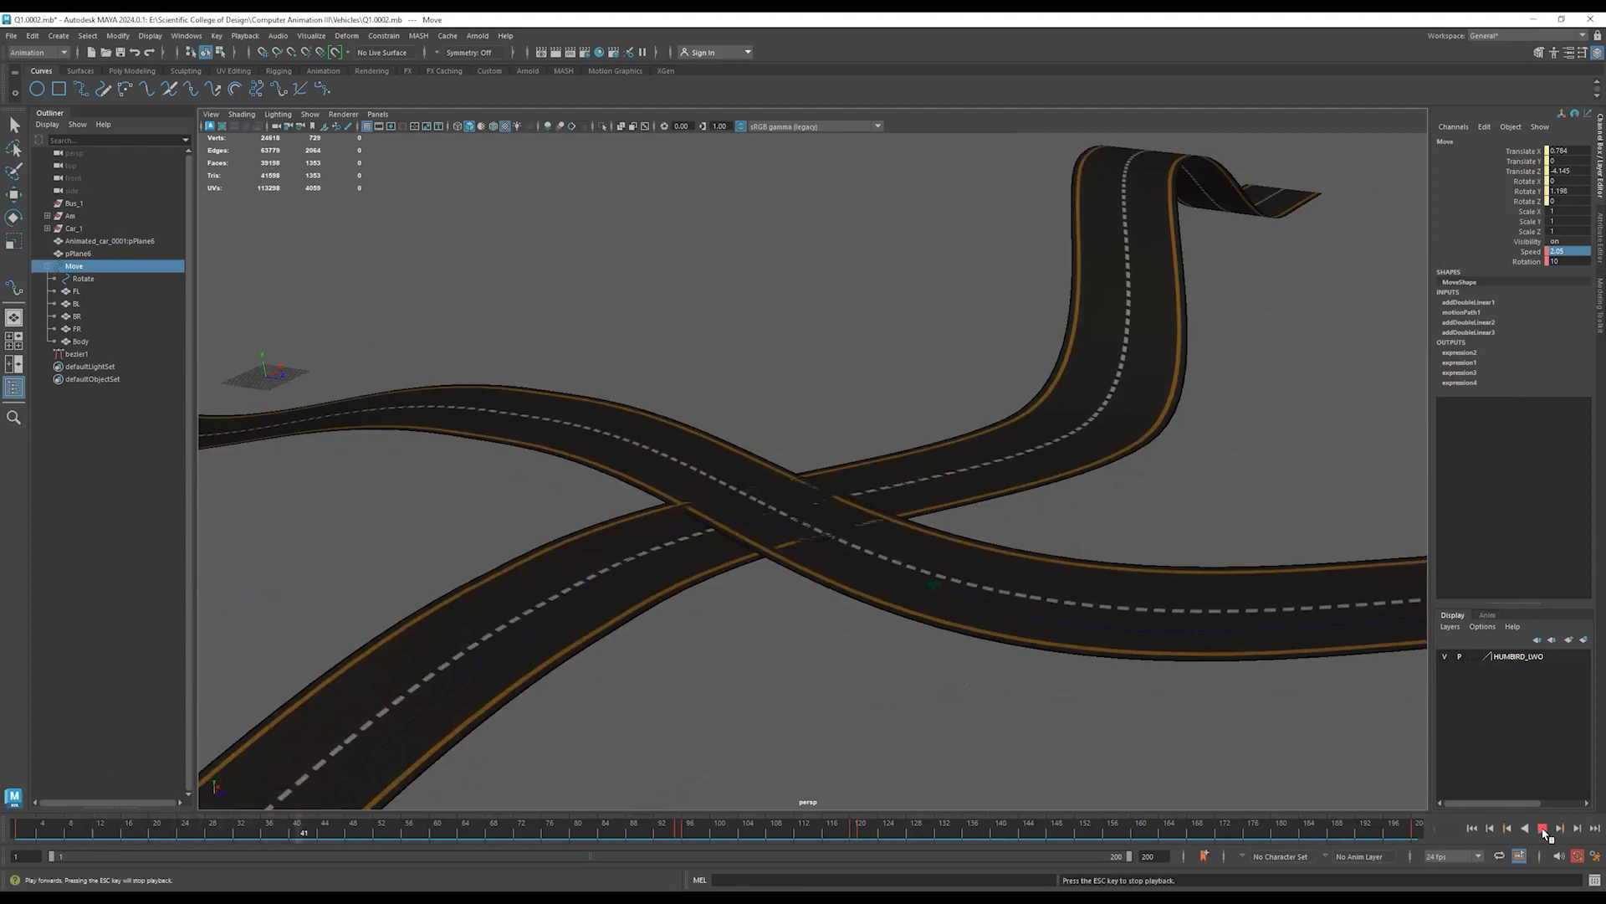
left_click(1153, 725)
left_click_drag(636, 824, 599, 827)
left_click_drag(851, 753, 634, 692, "alt")
right_click_drag(889, 696, 975, 706, "alt")
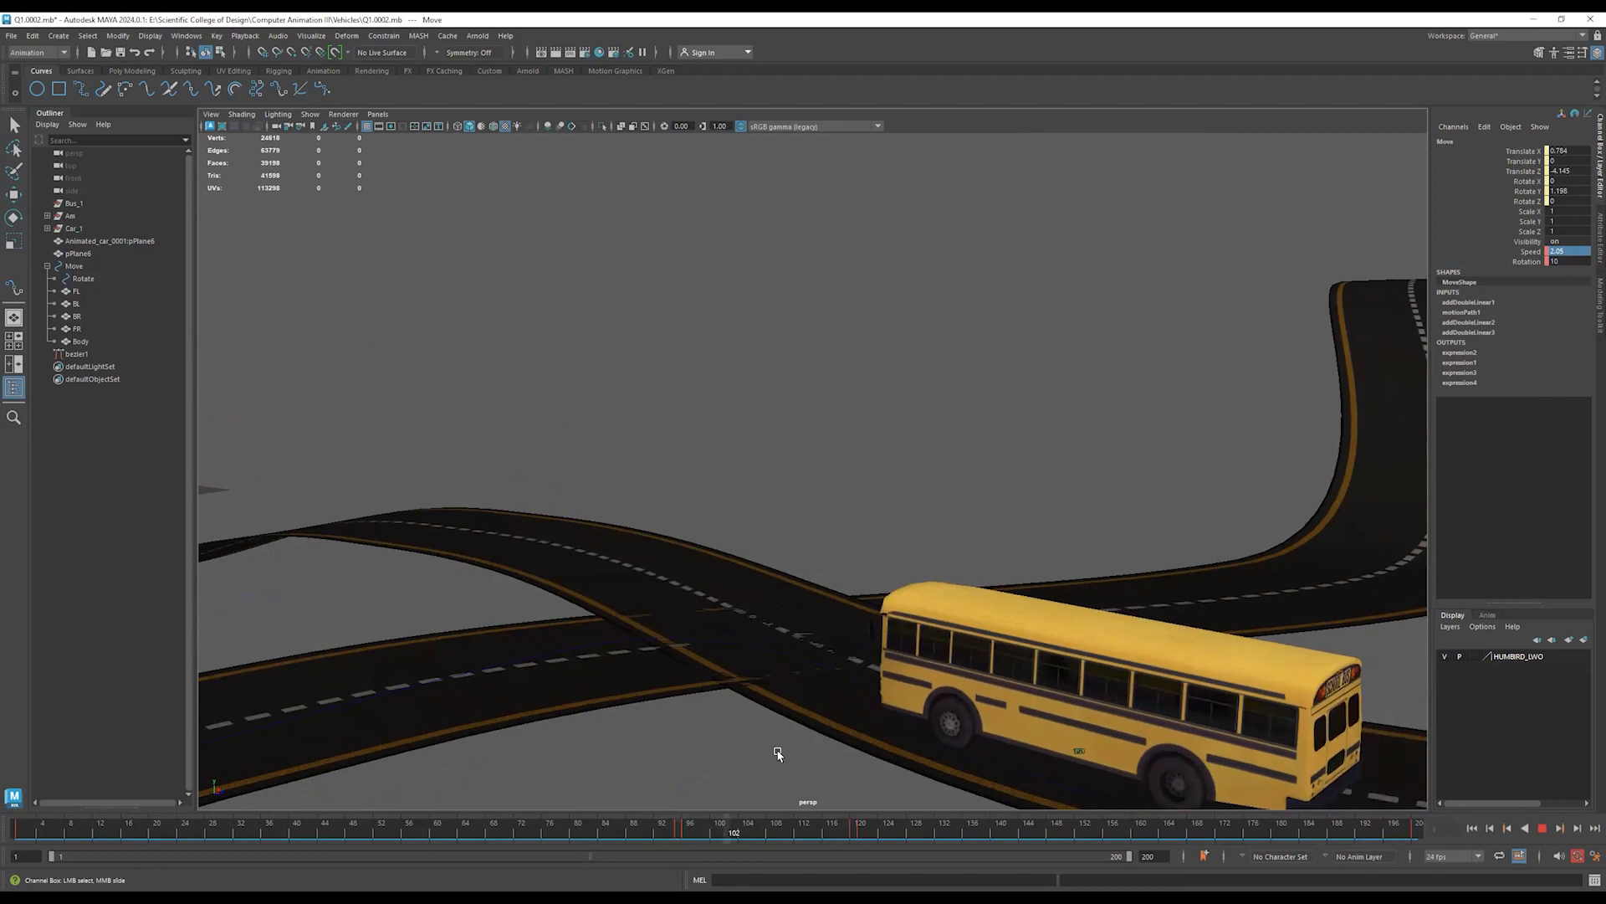
left_click_drag(678, 834, 1031, 839)
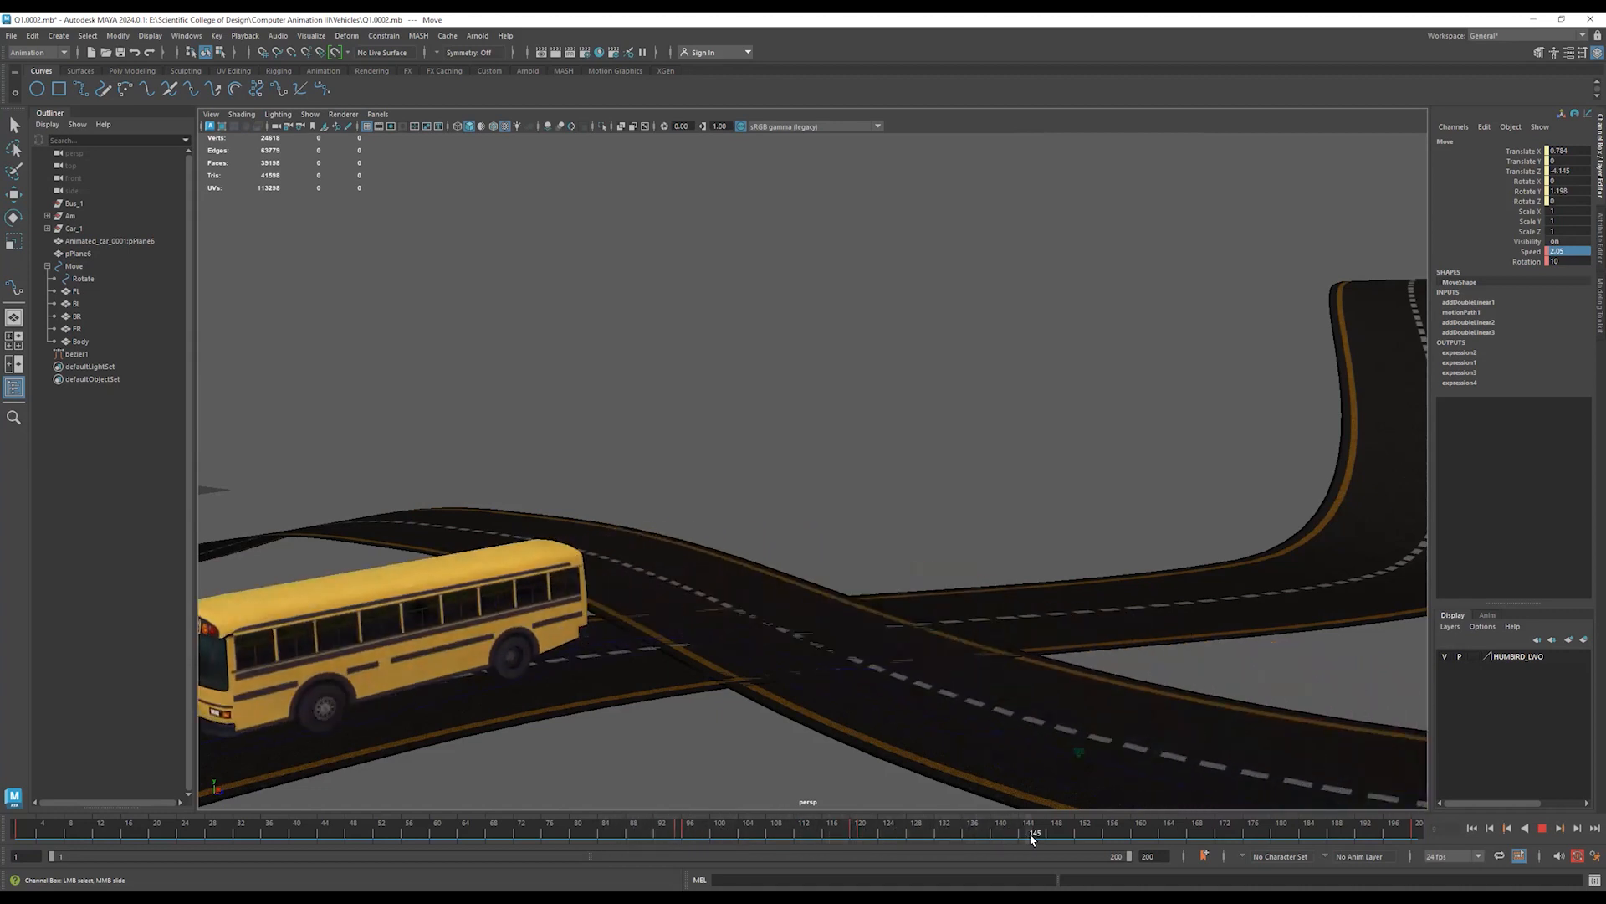
left_click(1544, 827)
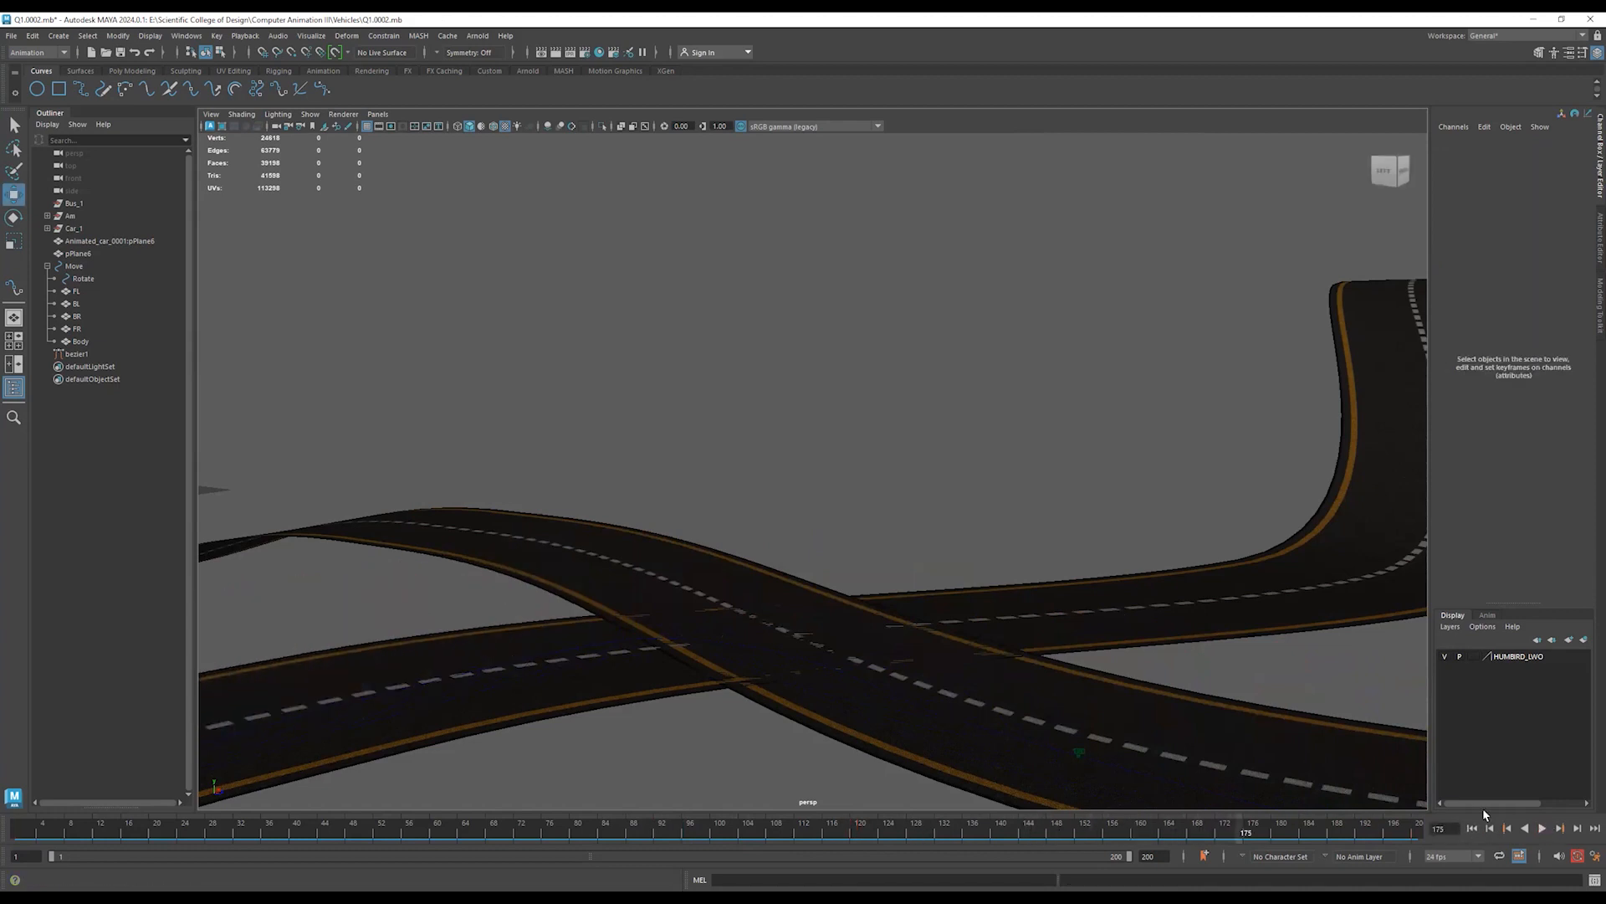
Select the Move control and set its Rotation to 40 on the key at frame 95.
left_click_drag(610, 656, 379, 661, "alt")
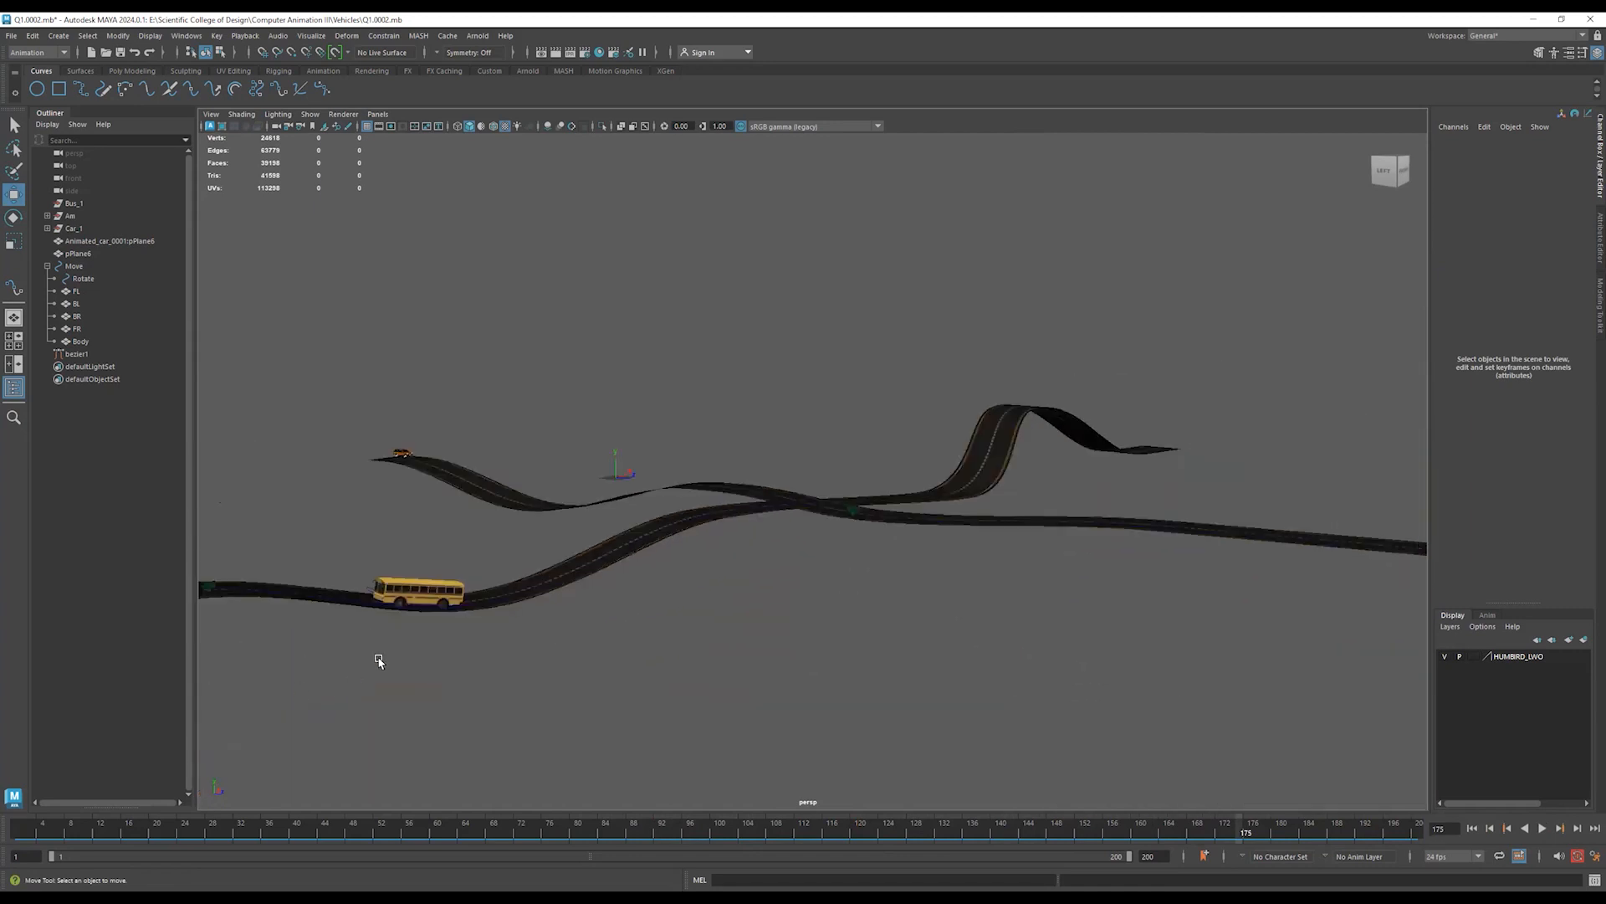
left_click(369, 592)
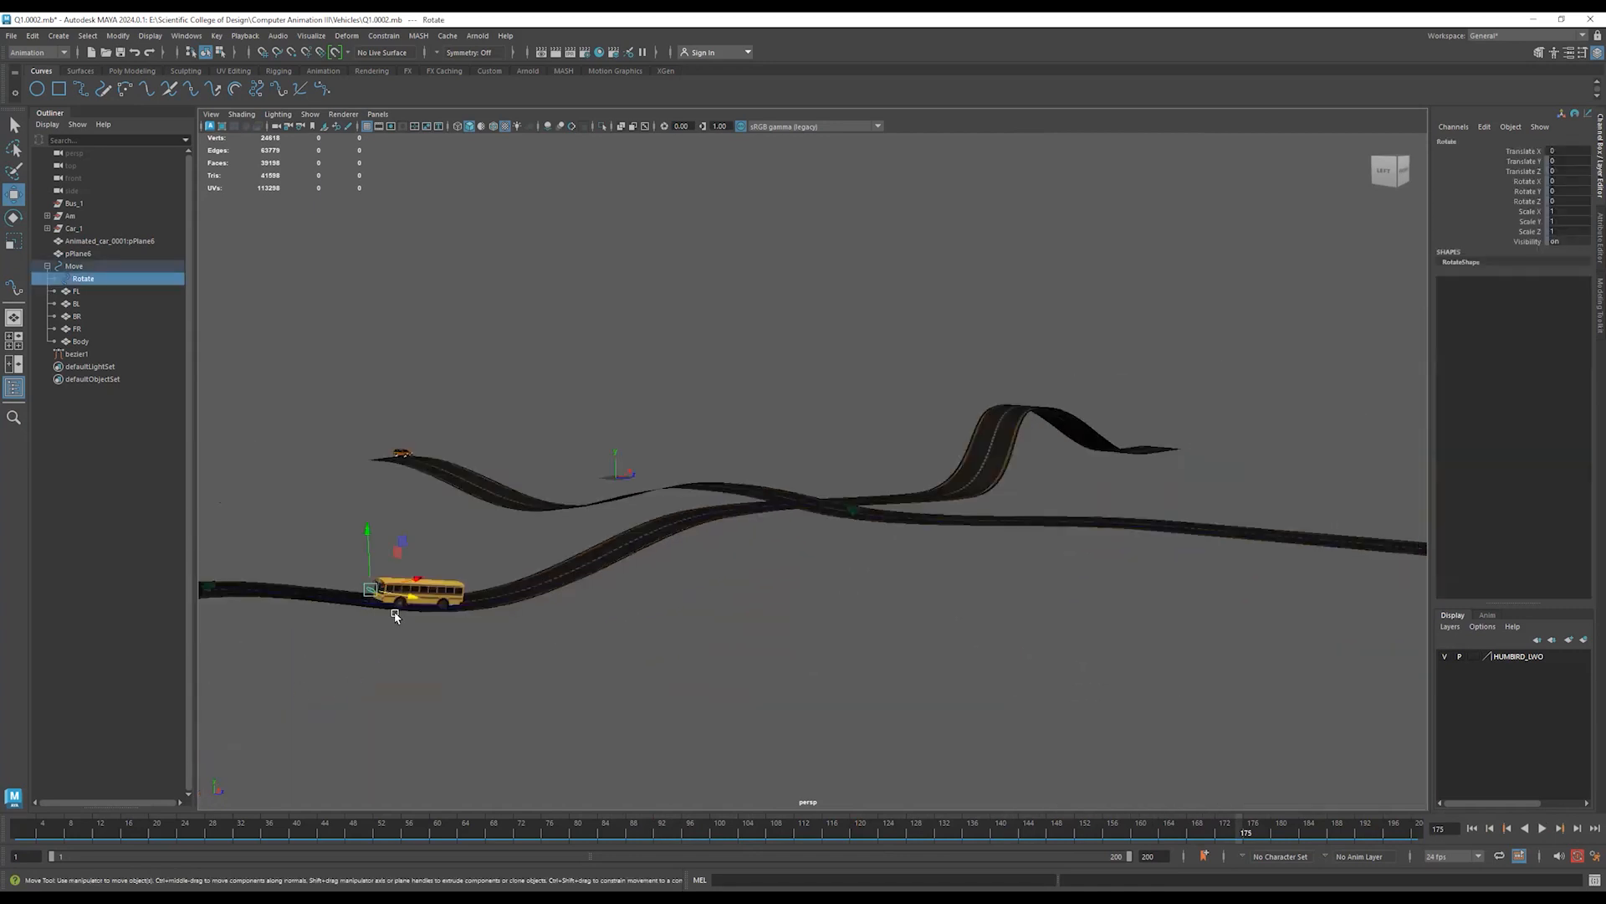
left_click(105, 267)
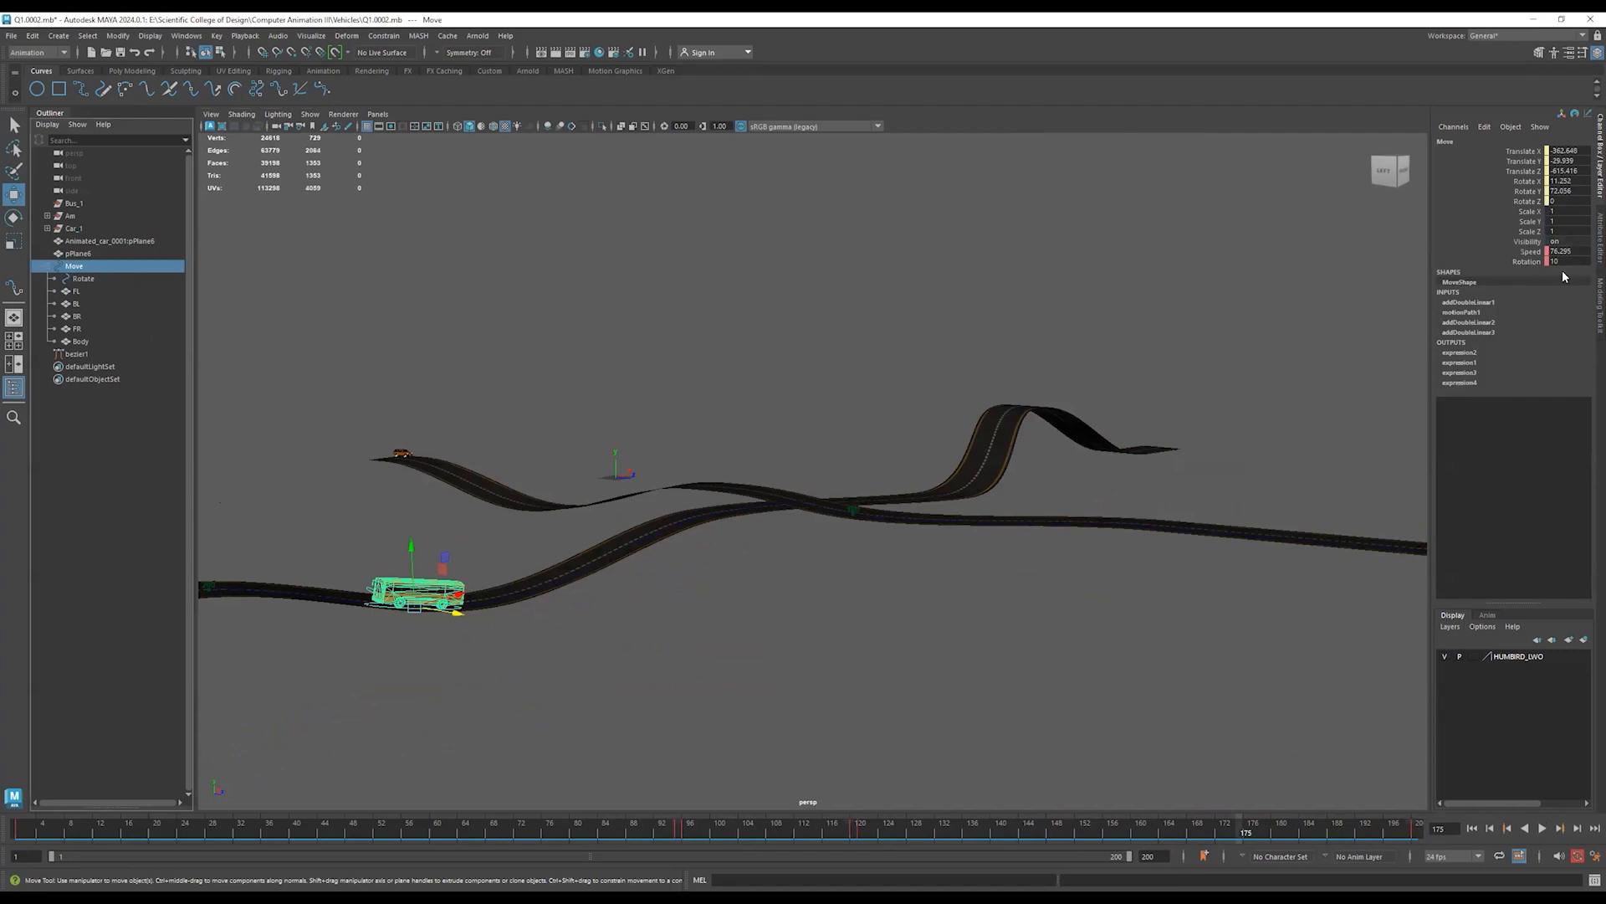
left_click(1506, 830)
left_click(1506, 829)
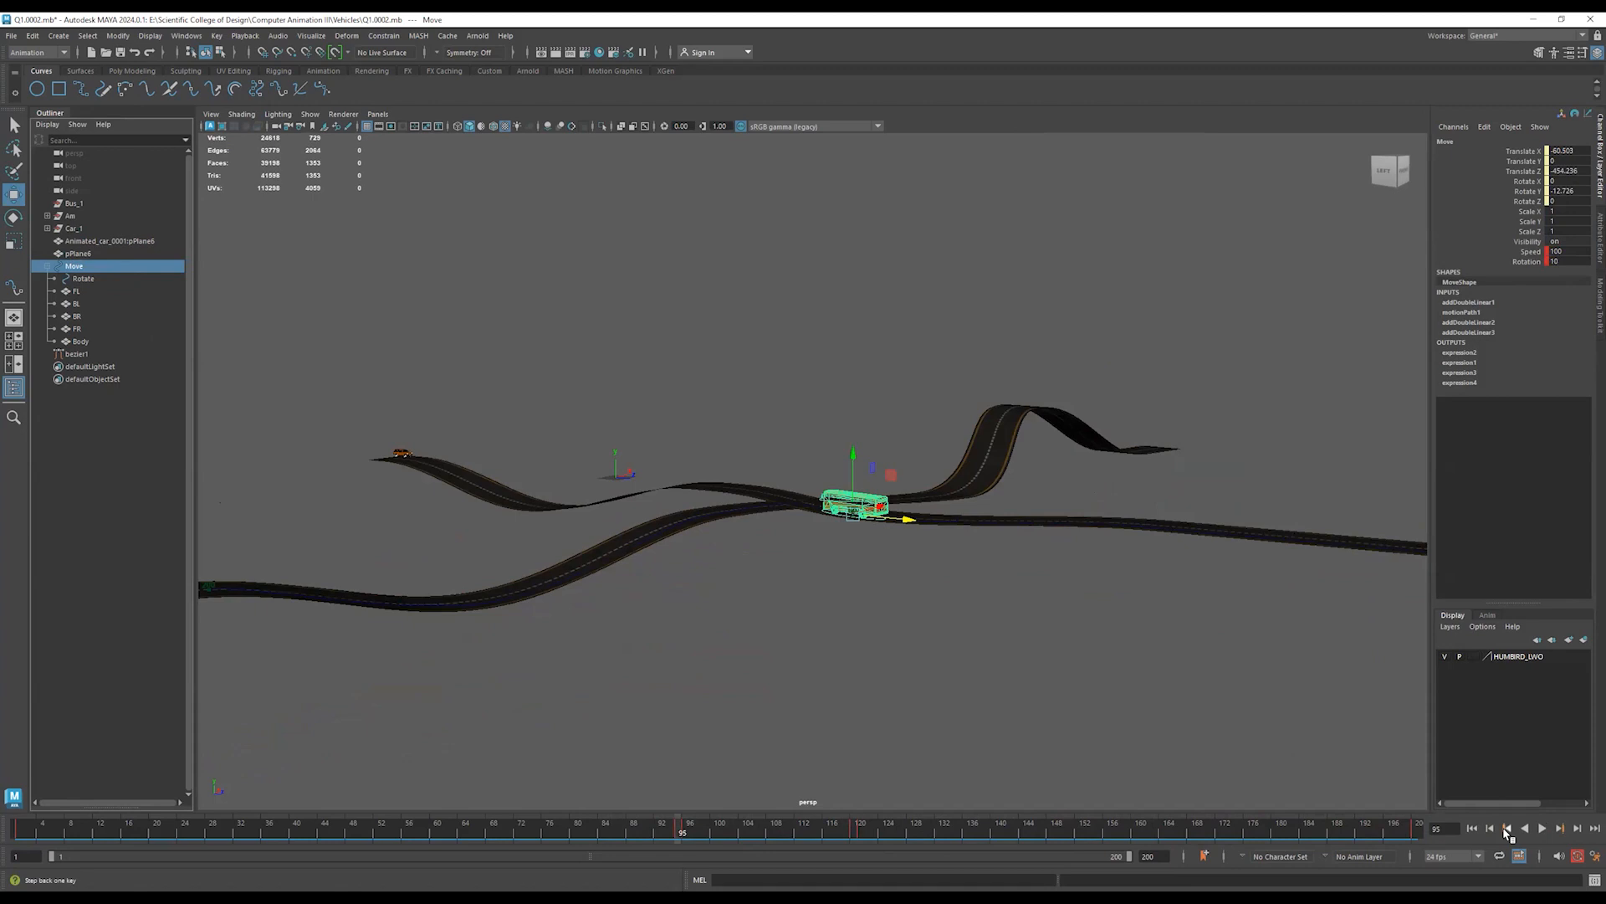
double_click(1560, 261)
key("Return")
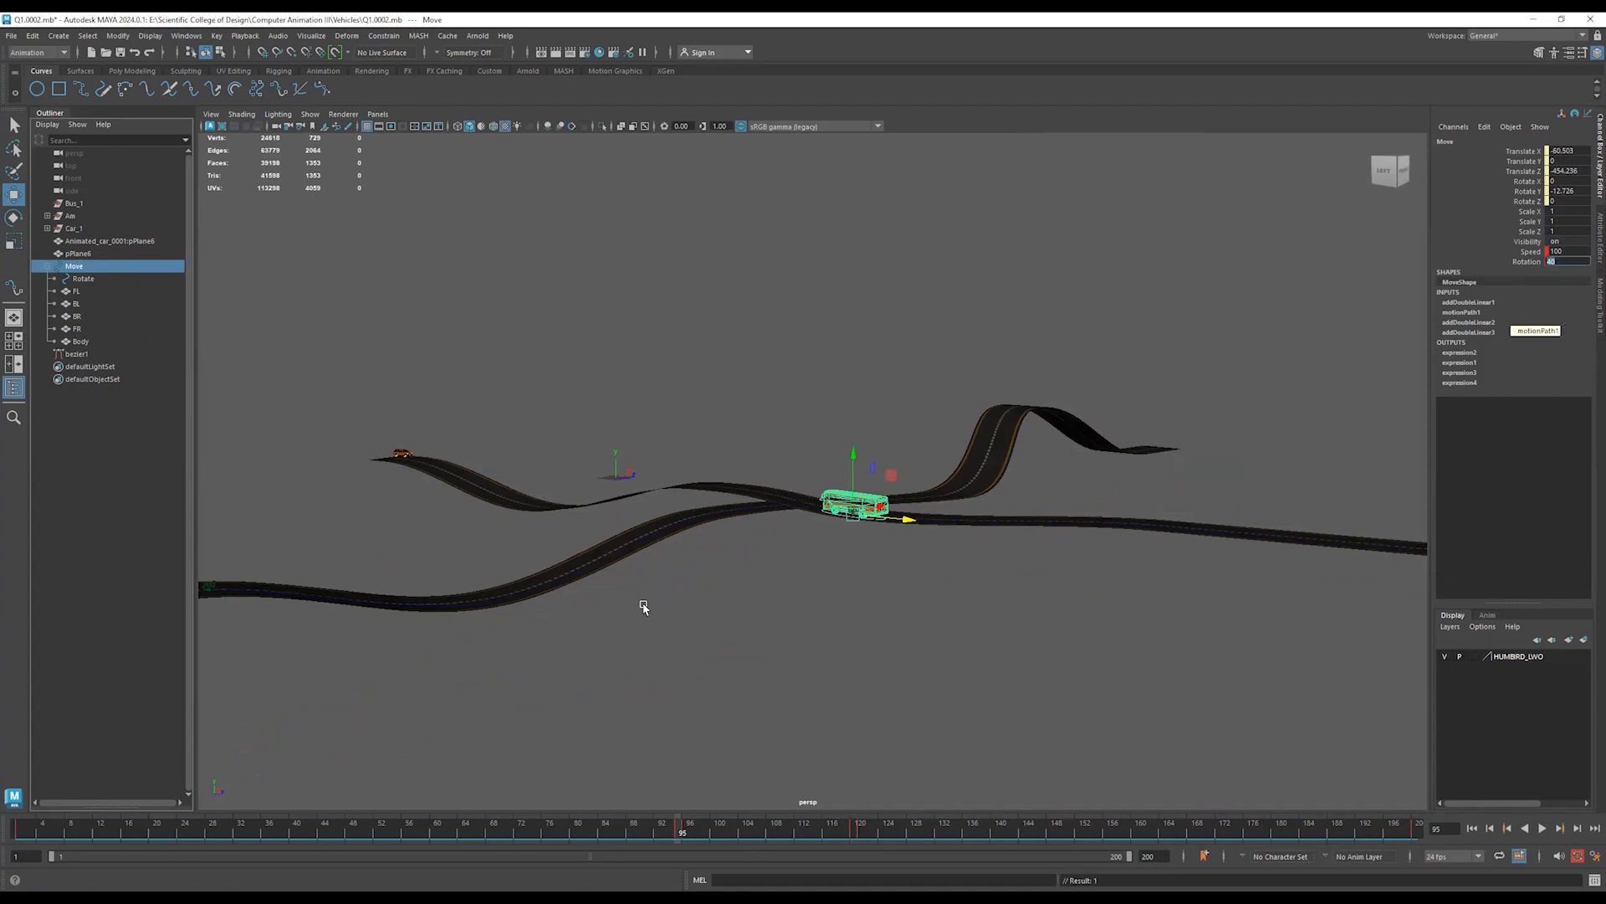
Set the Move control's Rotation to 40 on frame 1.
left_click_drag(122, 828, 11, 826)
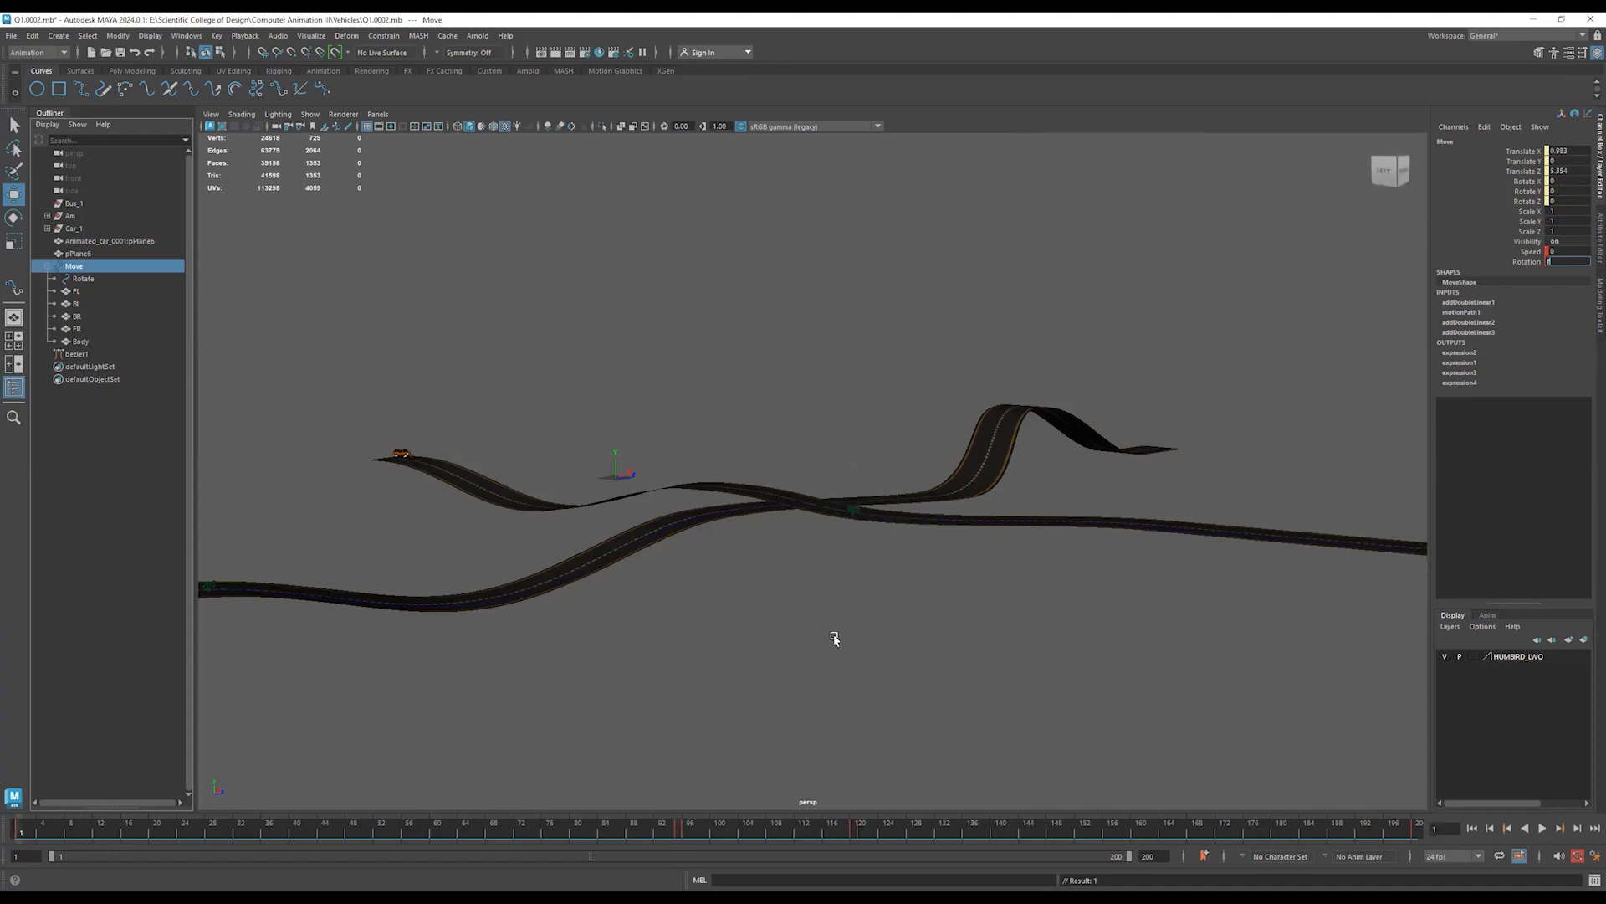
scroll(1022, 523, "down", 2)
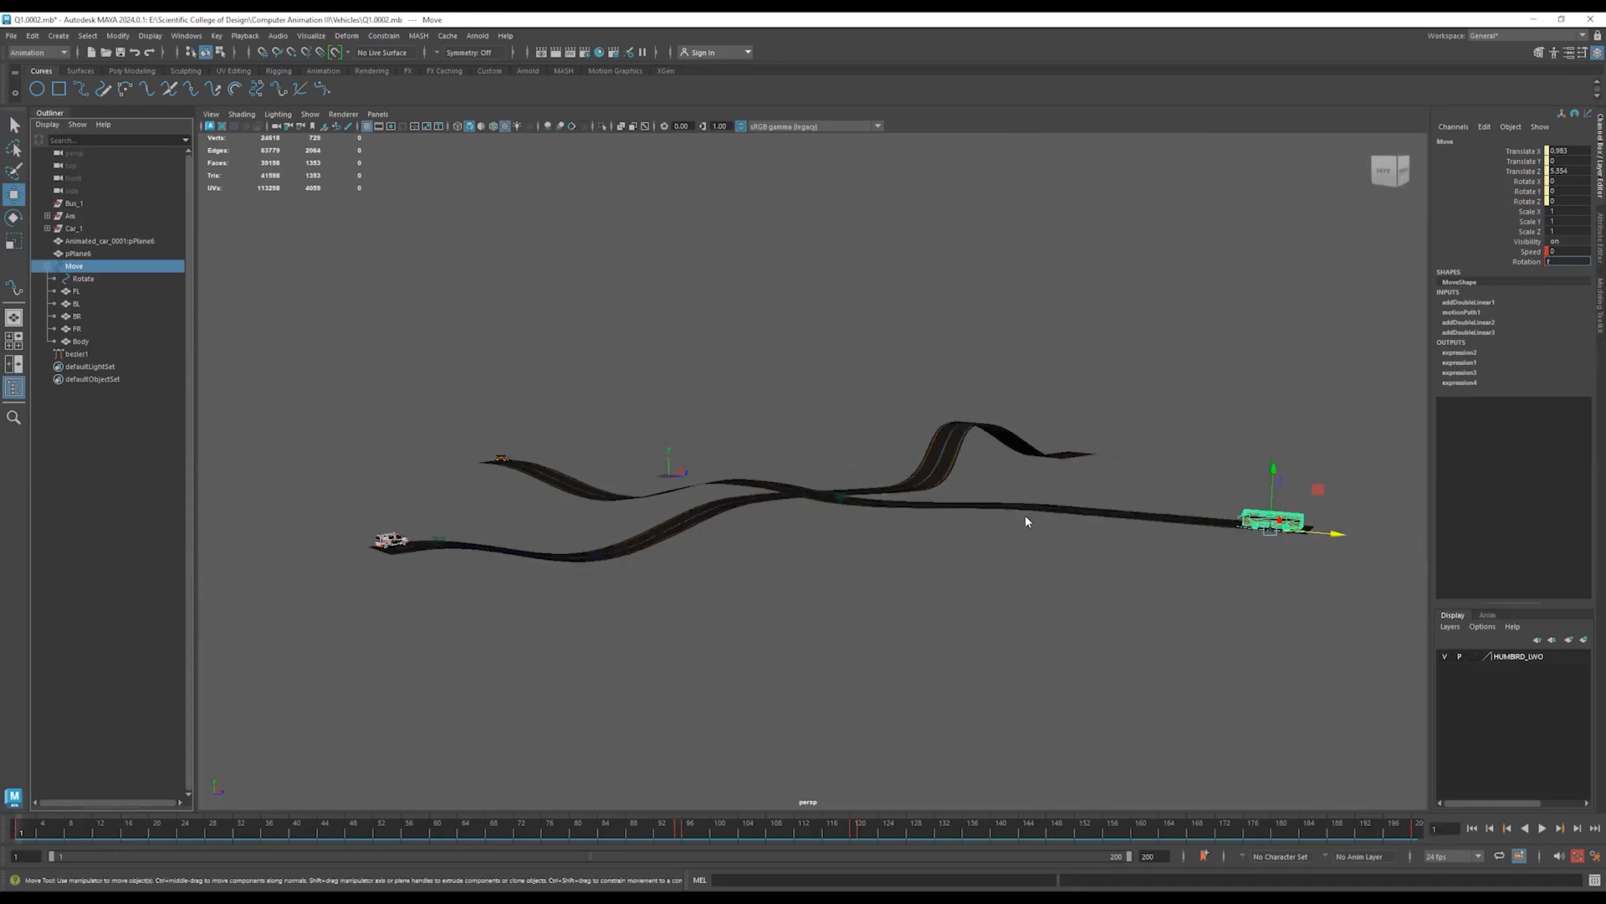
key("f")
left_click(1562, 261)
double_click(1566, 263)
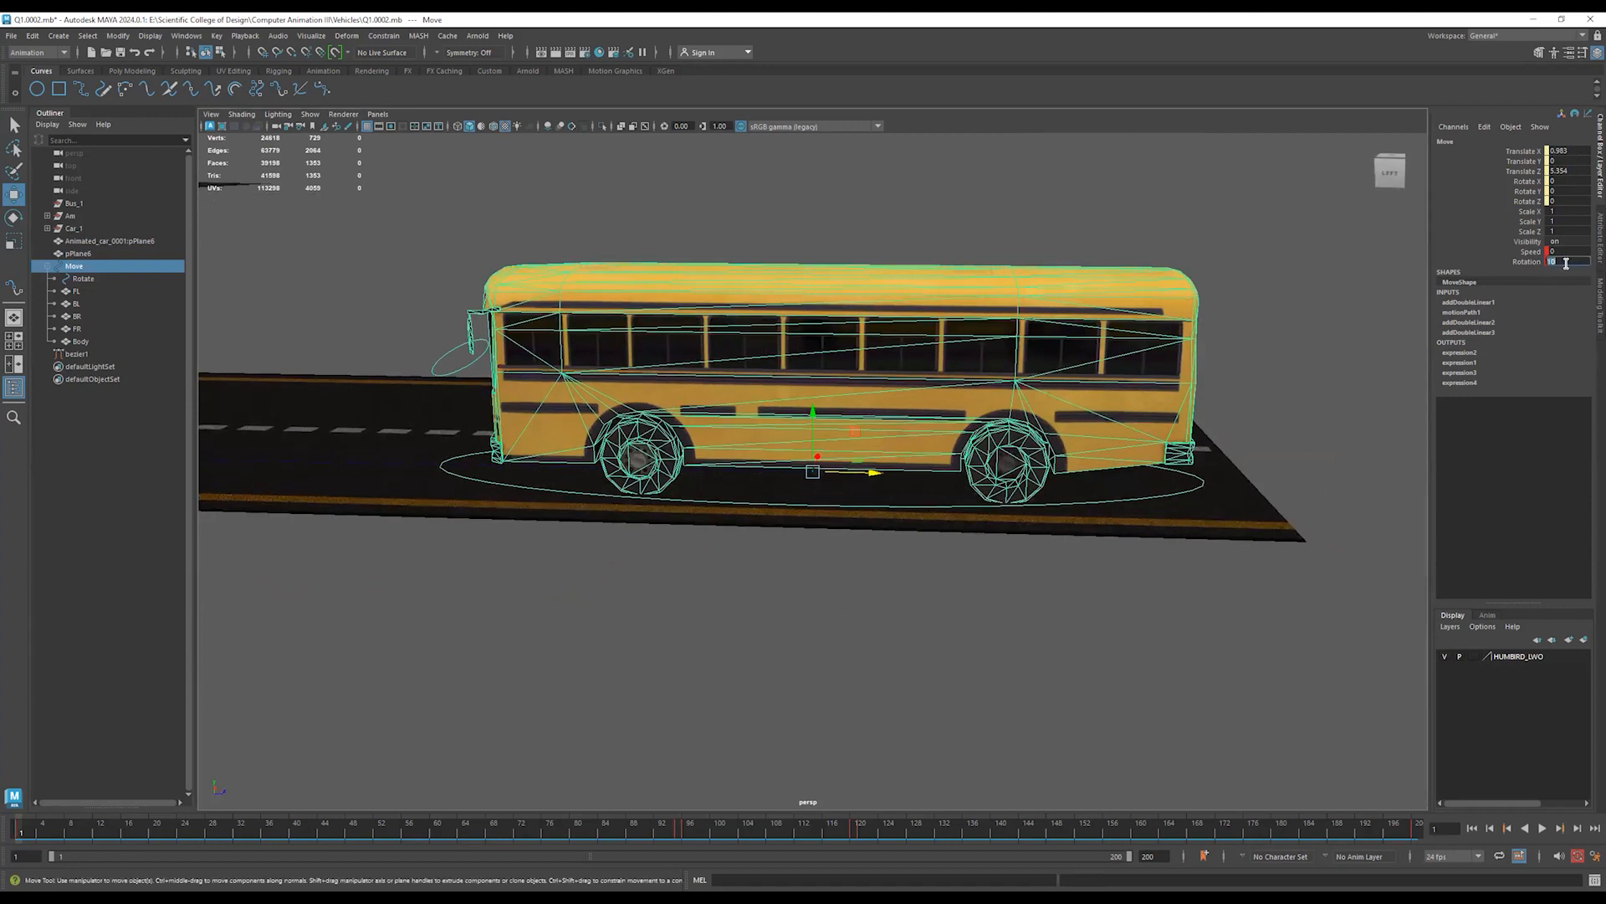
type("40")
key("Return")
Play the opening frames from a side view of the bus and check the front-left wheel's rotation.
right_click_drag(946, 622, 645, 586, "alt")
middle_click_drag(645, 586, 944, 586, "alt")
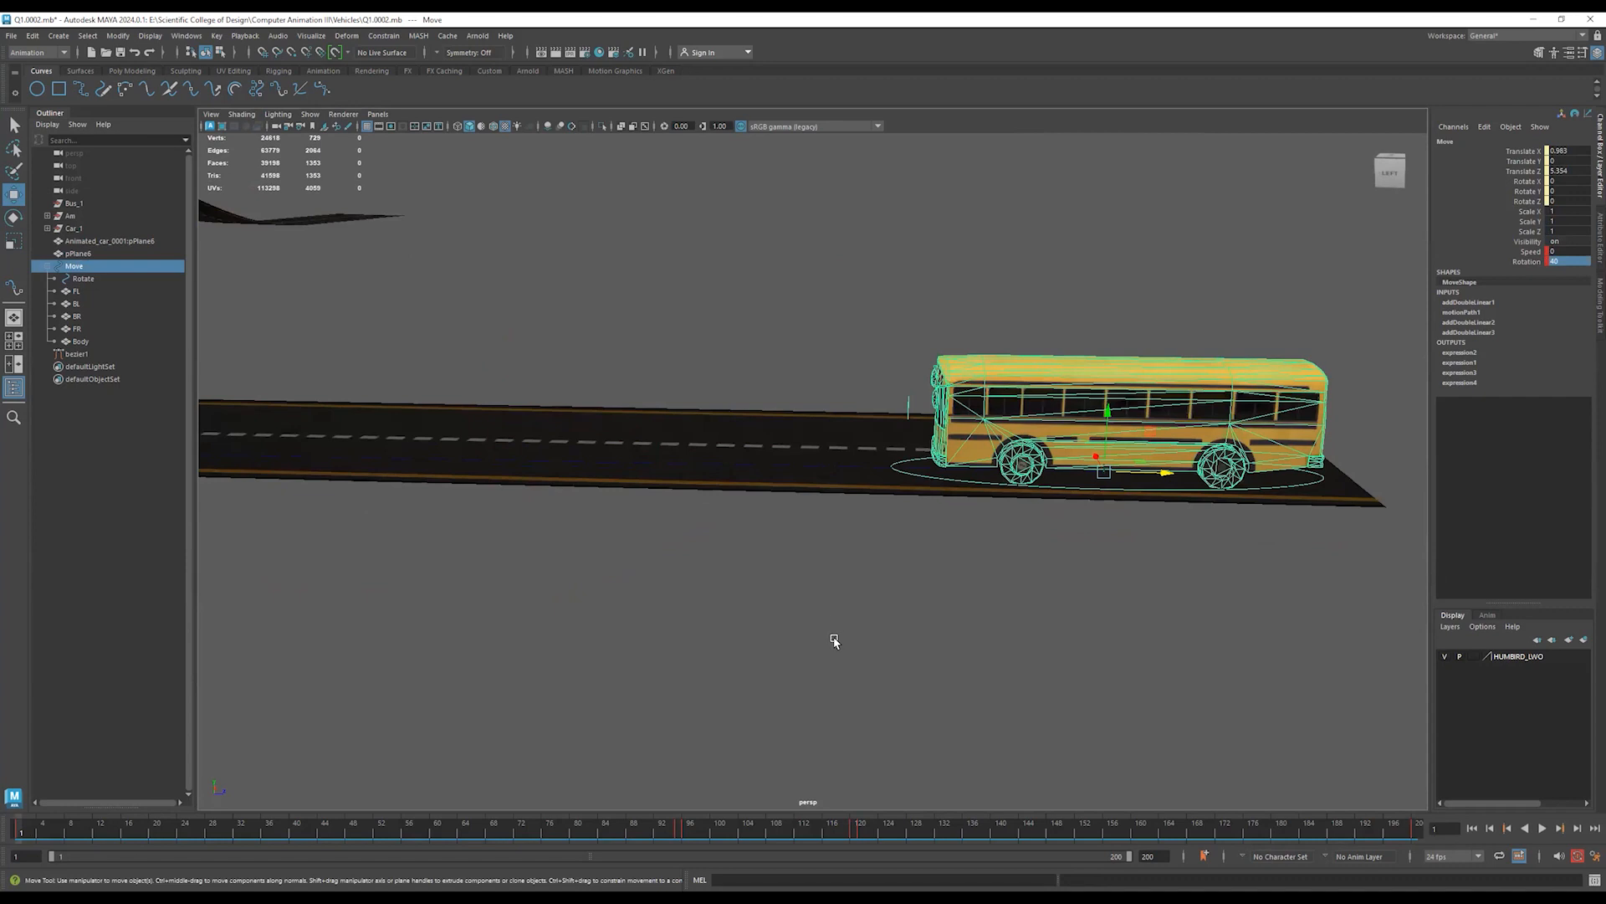
left_click(834, 641)
key("alt+v")
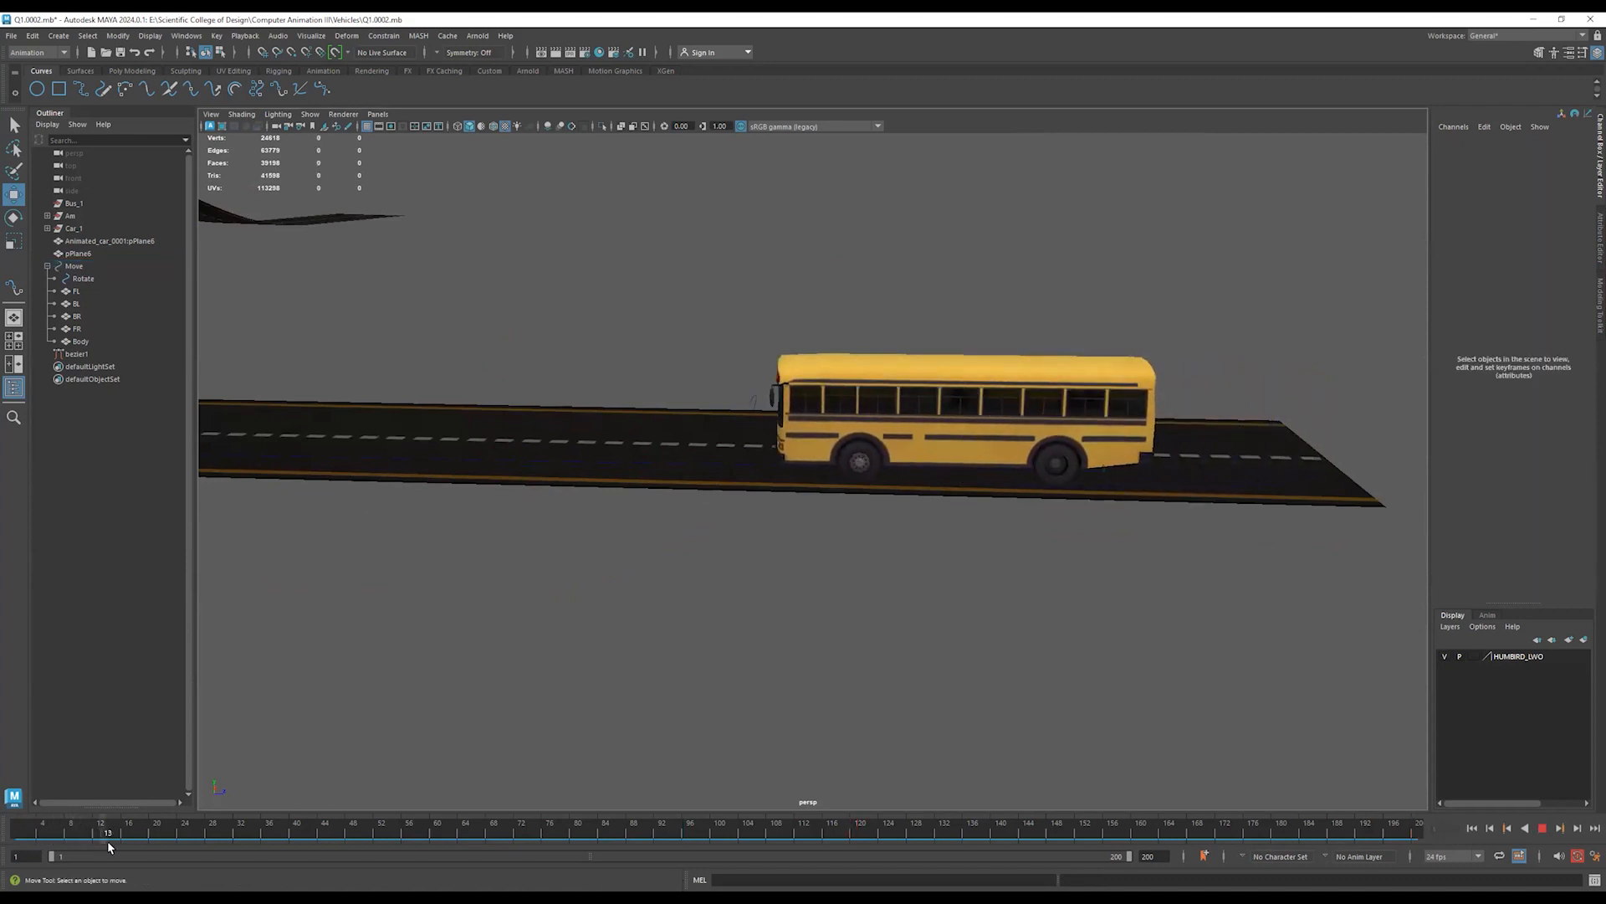
key("alt+v")
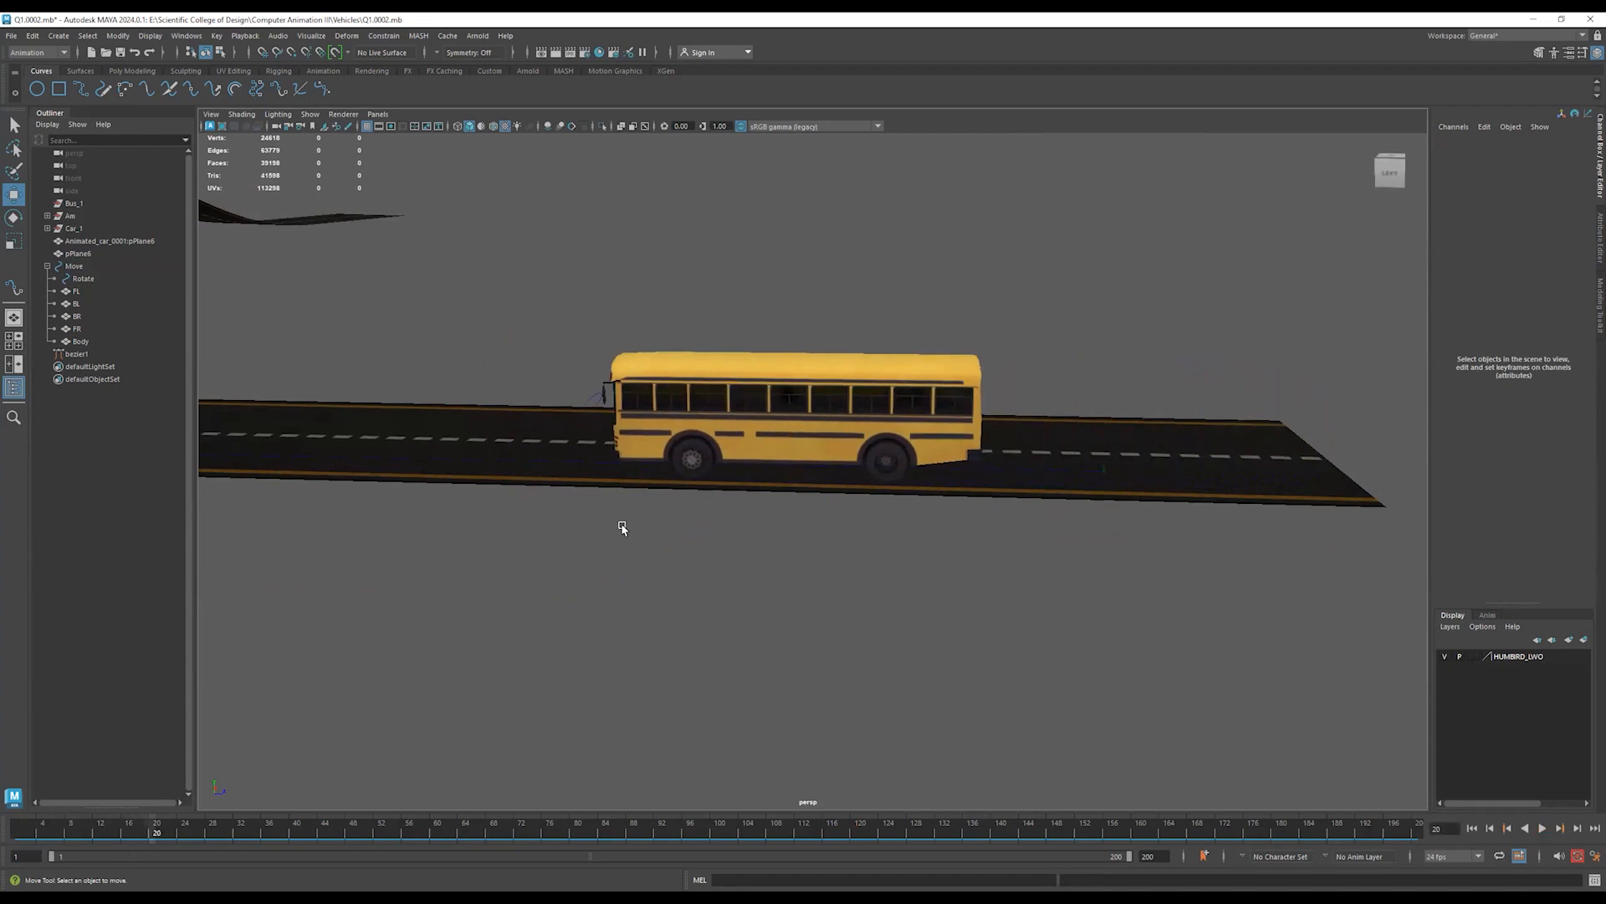
left_click(704, 463)
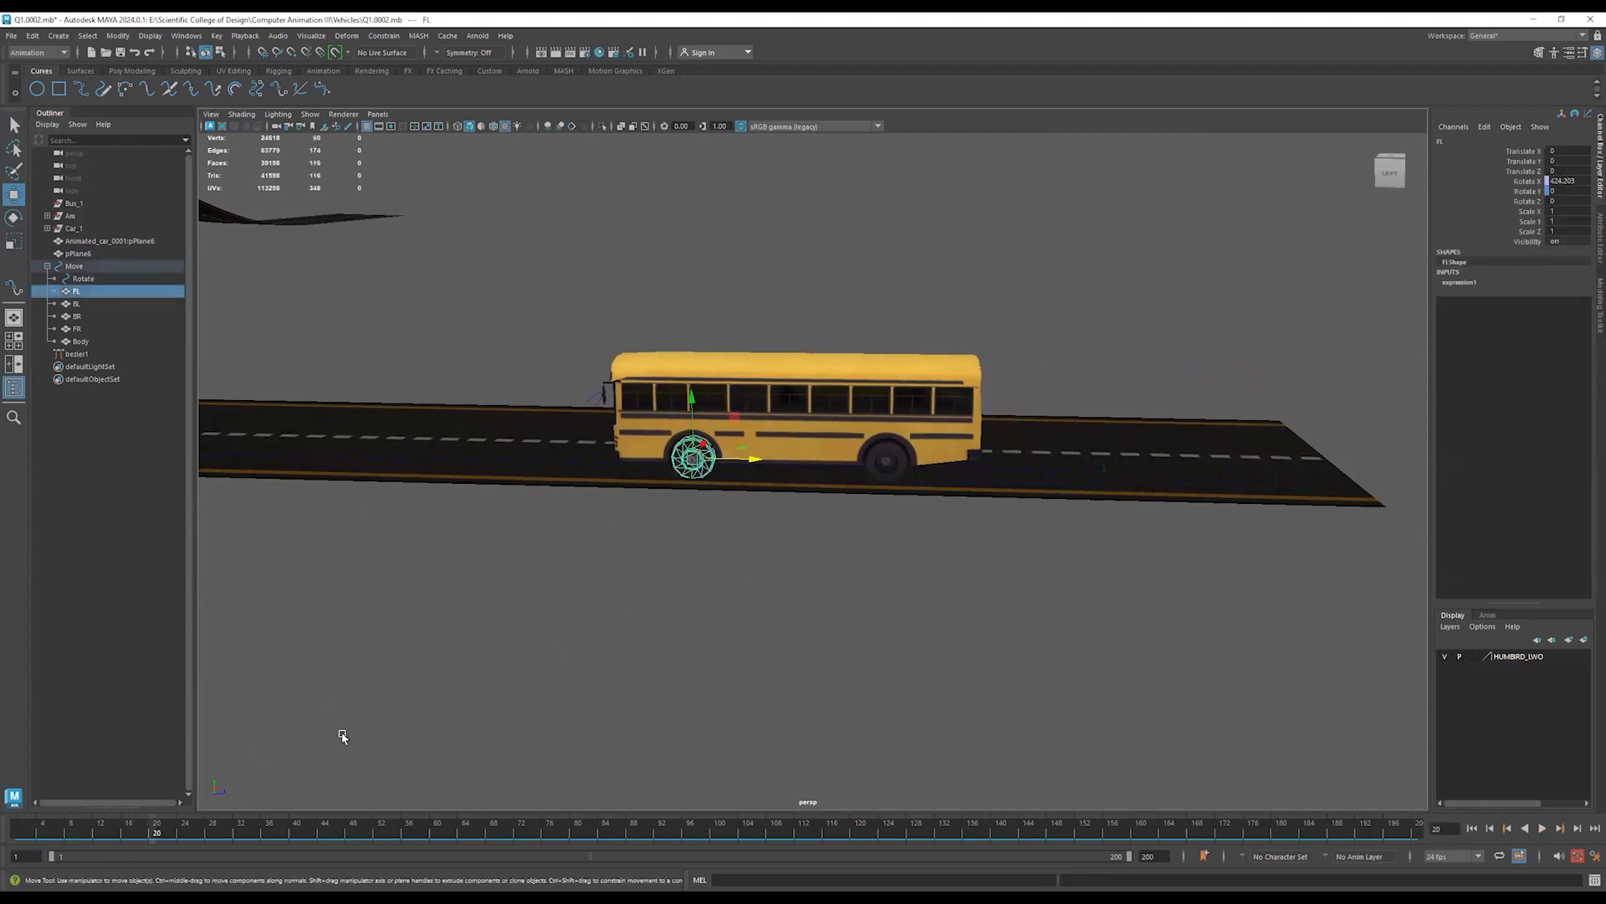
left_click_drag(107, 824, 12, 824)
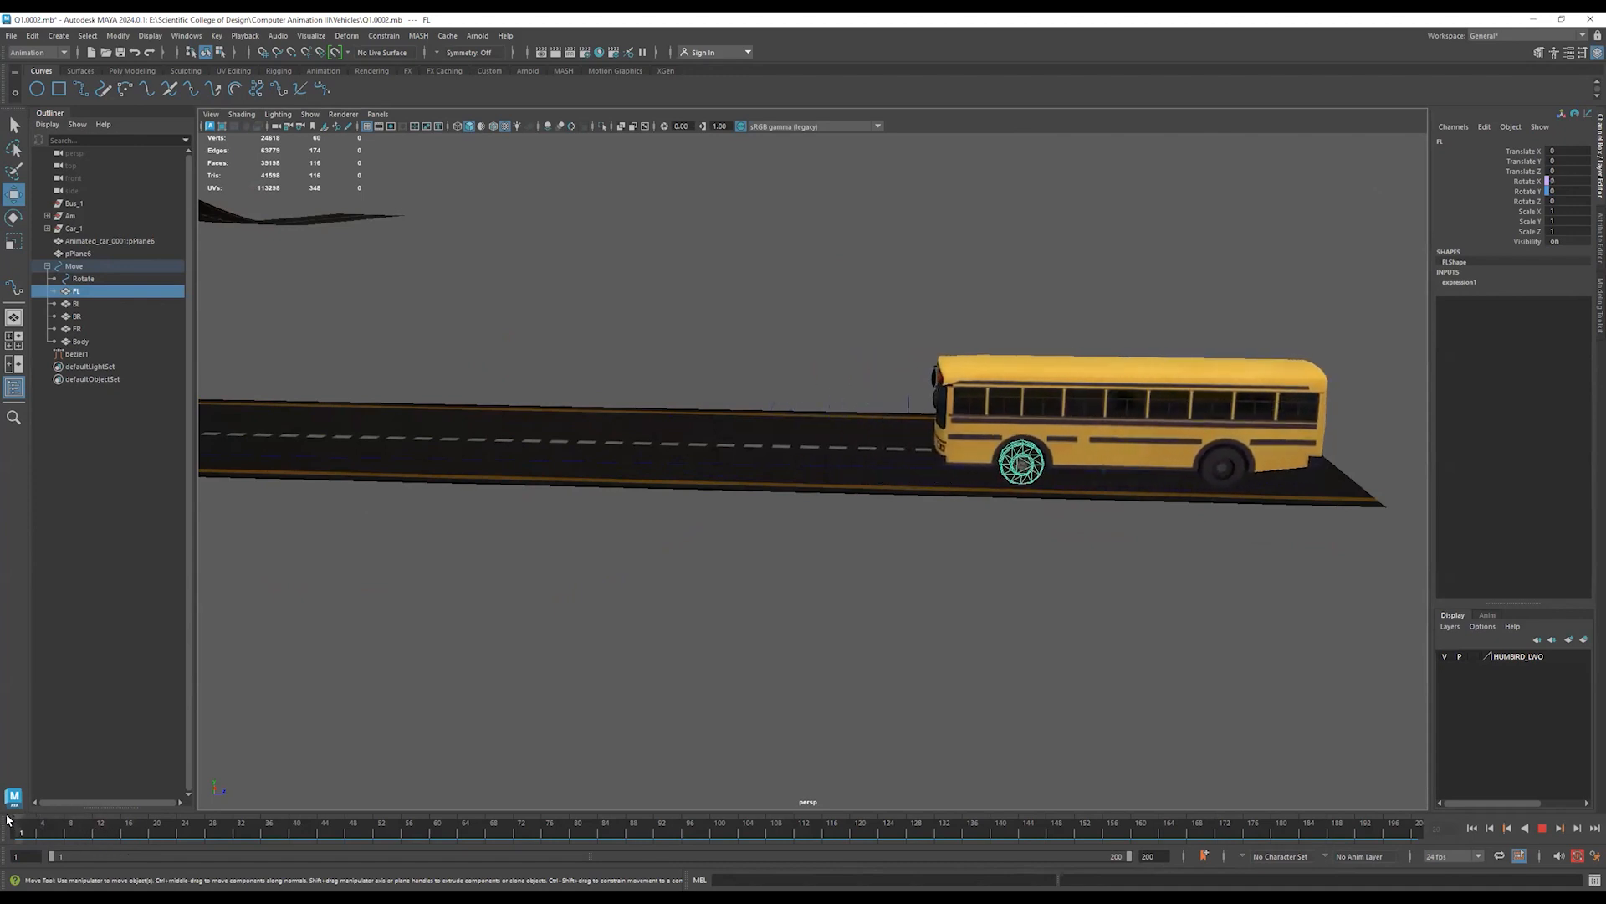
left_click(1527, 181)
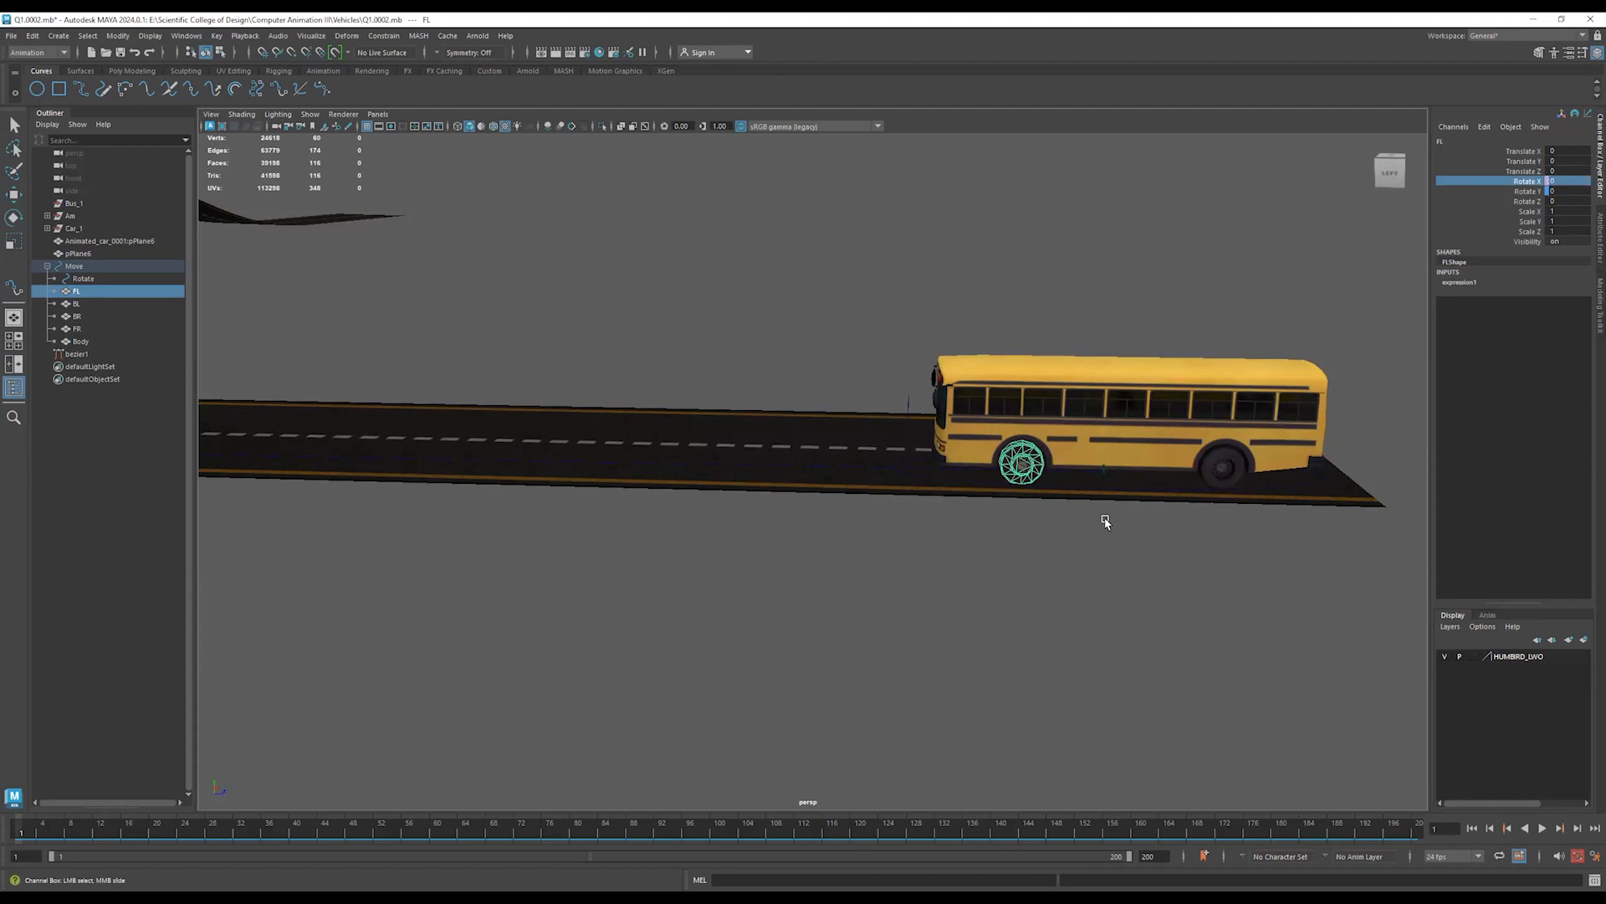
left_click(81, 267)
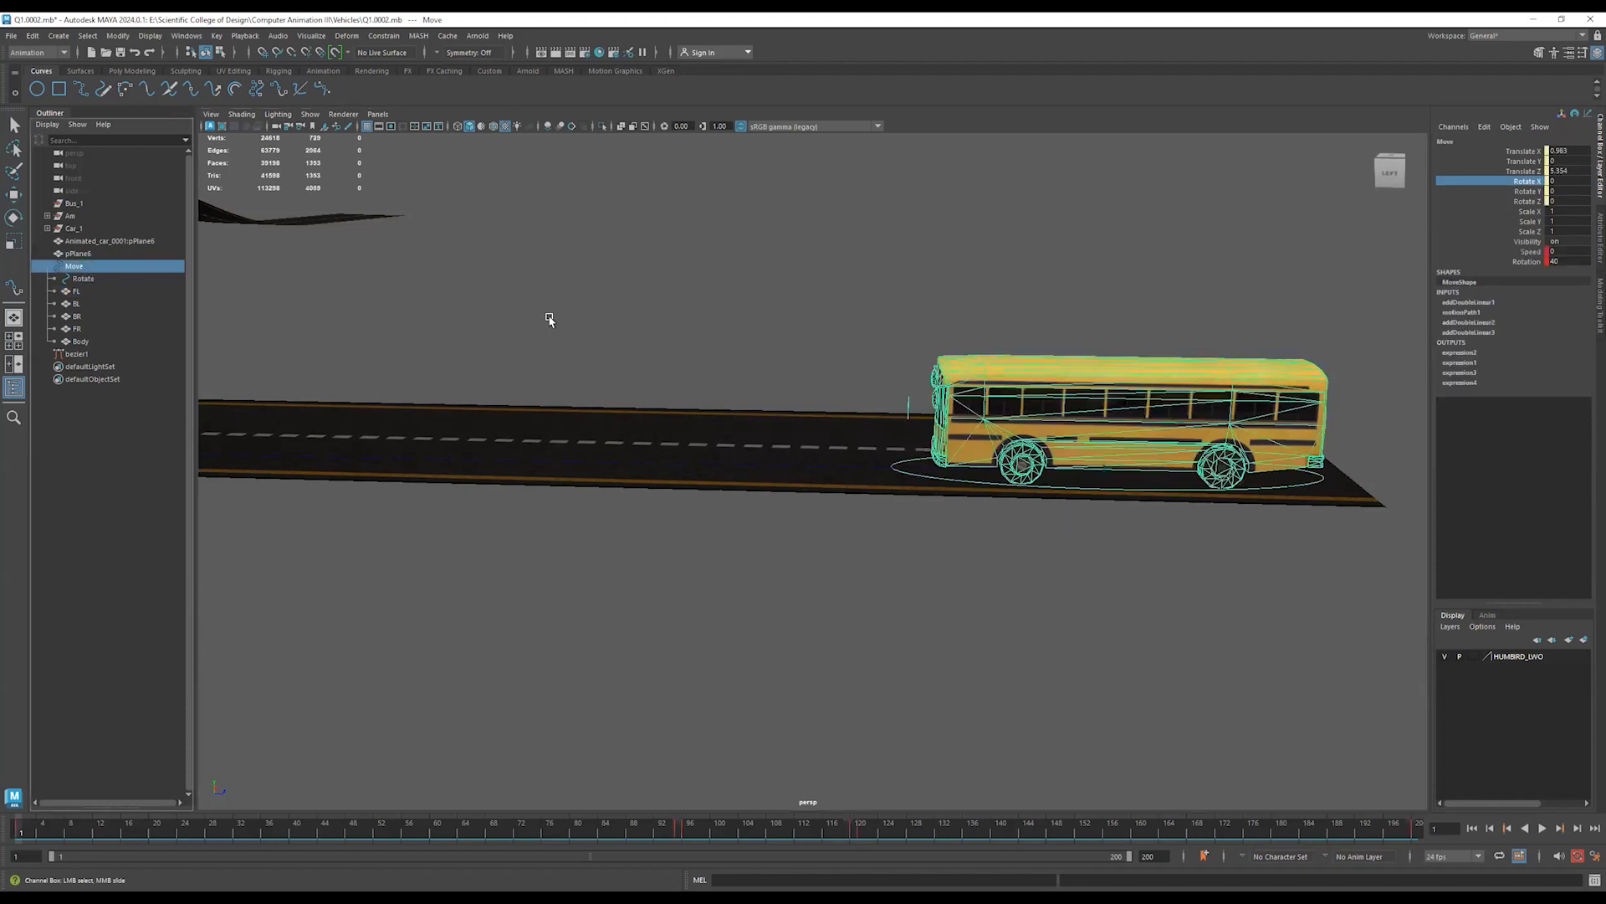
left_click(1540, 252)
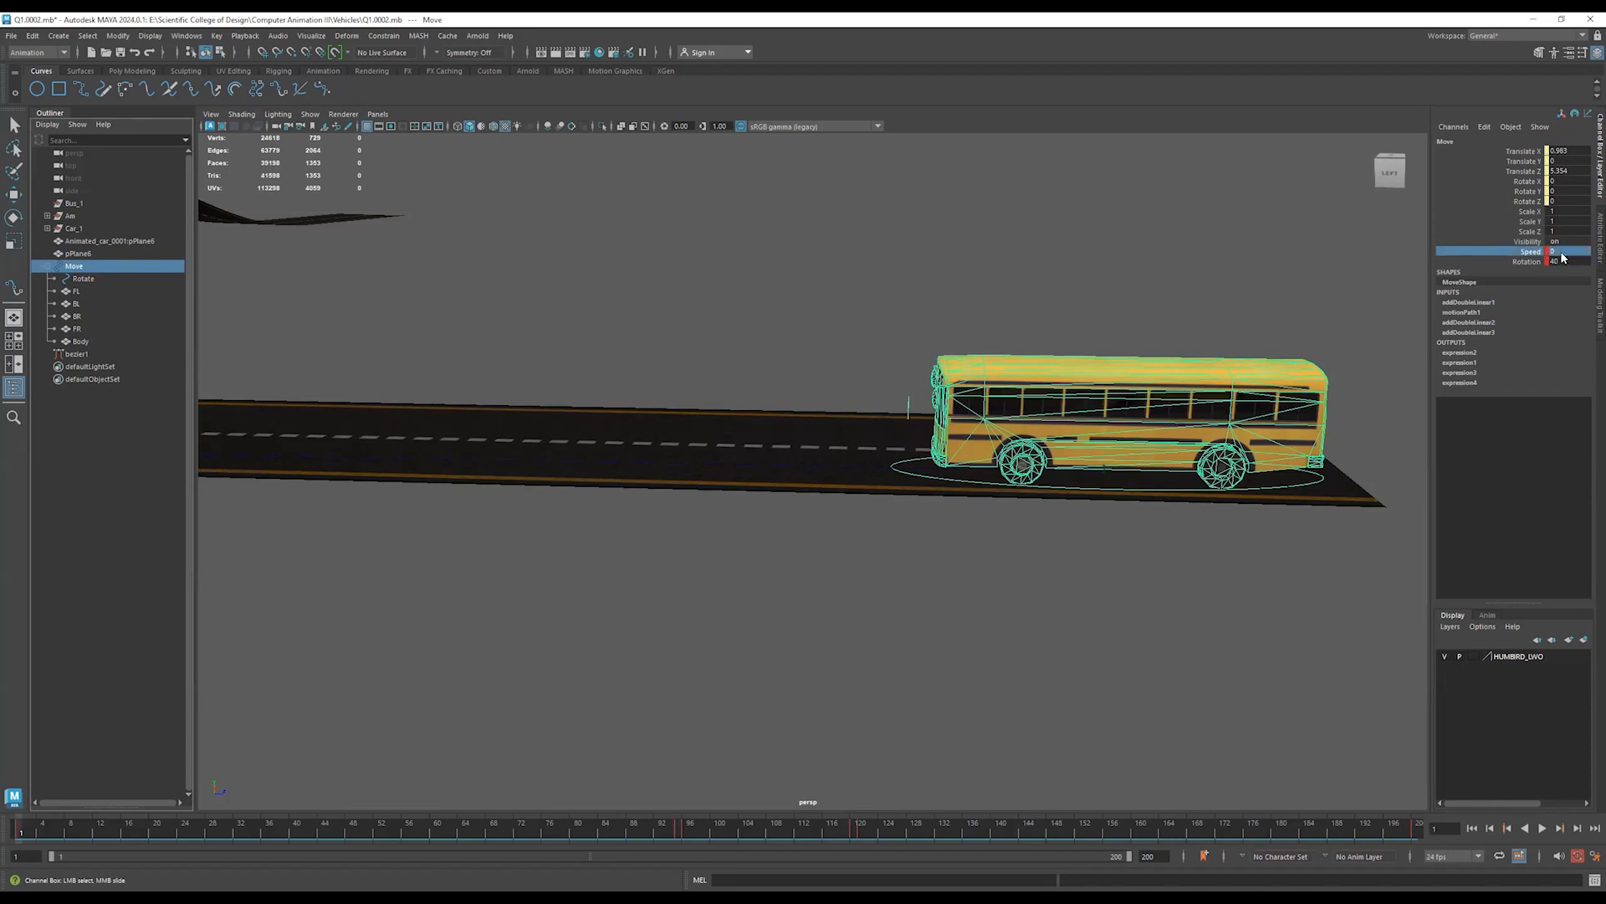
middle_click_drag(494, 558, 431, 550)
key("ctrl+z")
key("w")
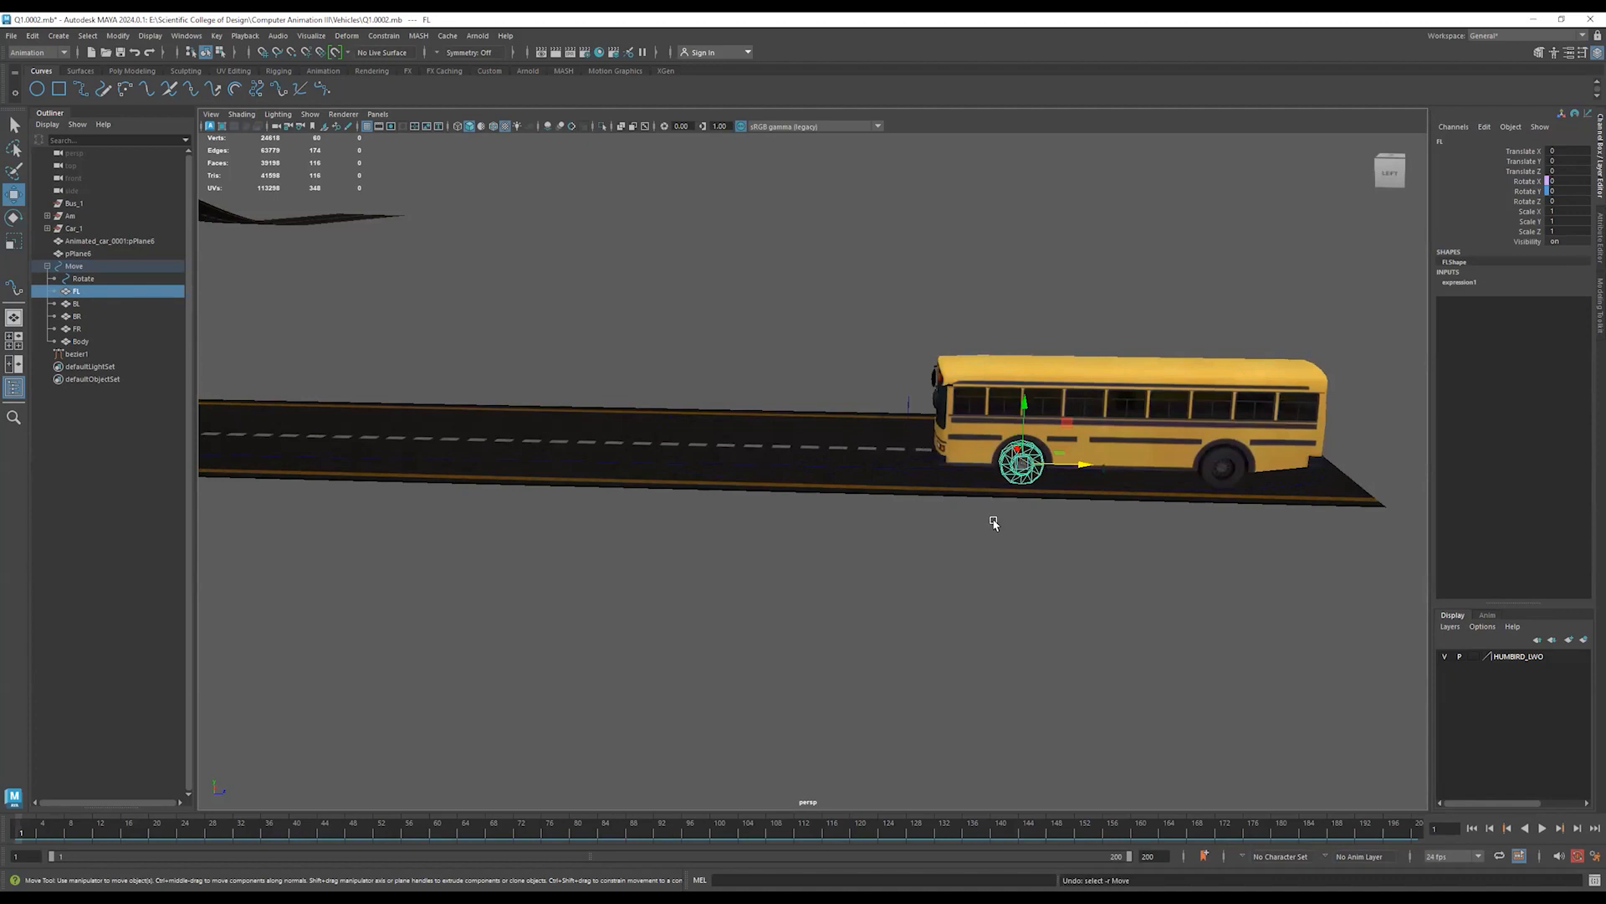
left_click(932, 483)
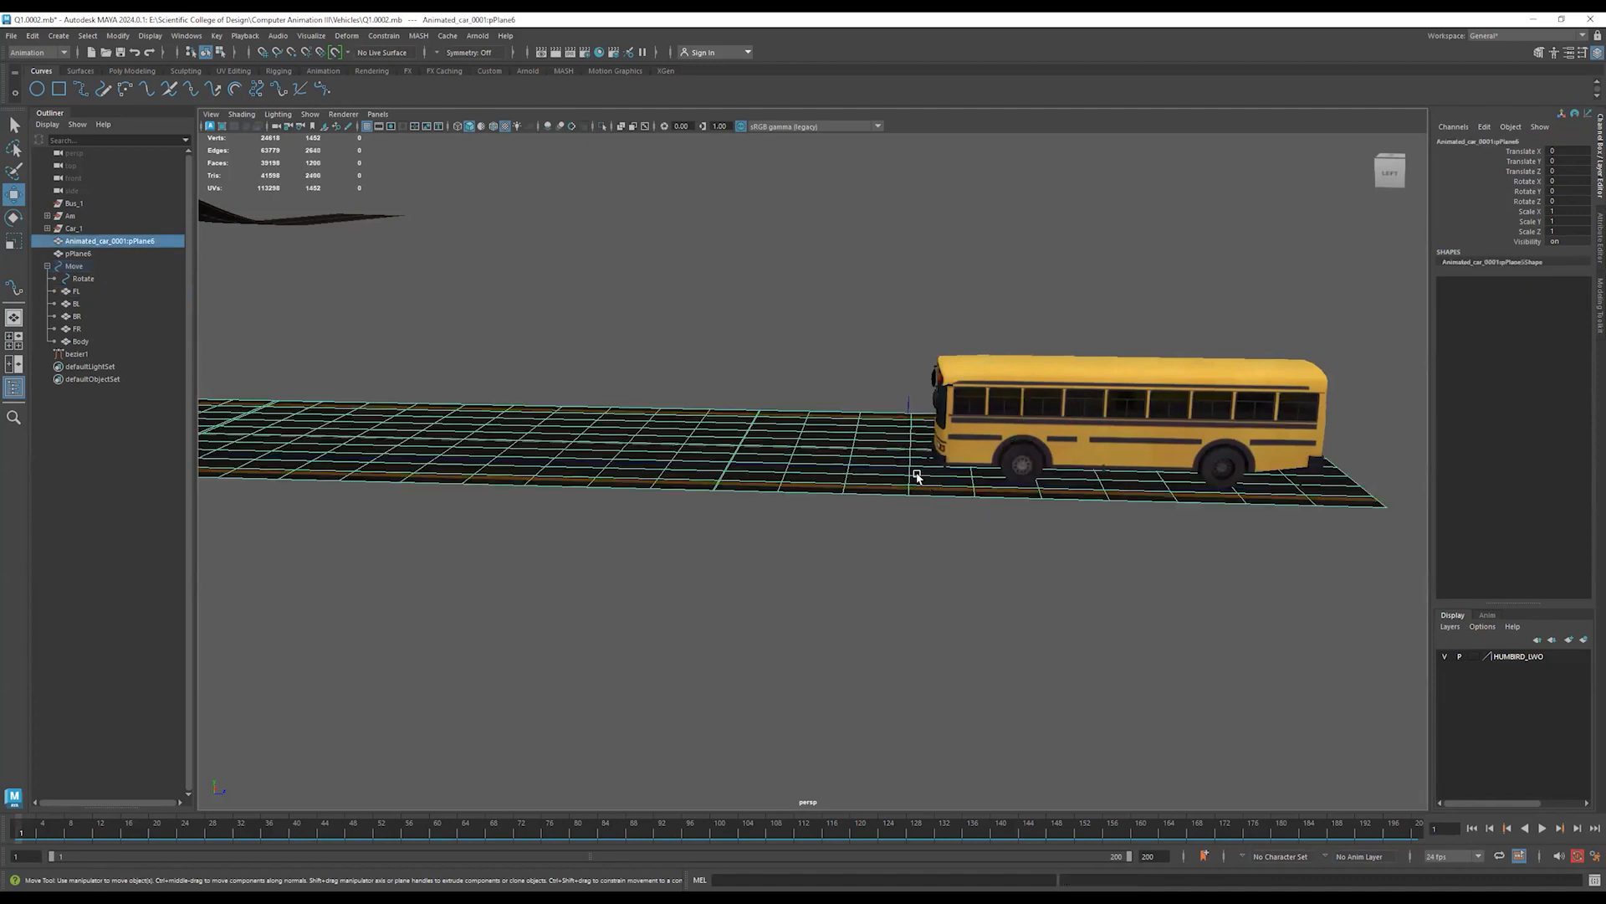
Set the Move control's Rotation to -5 on frame 1 and on the key at frame 95.
left_click(77, 266)
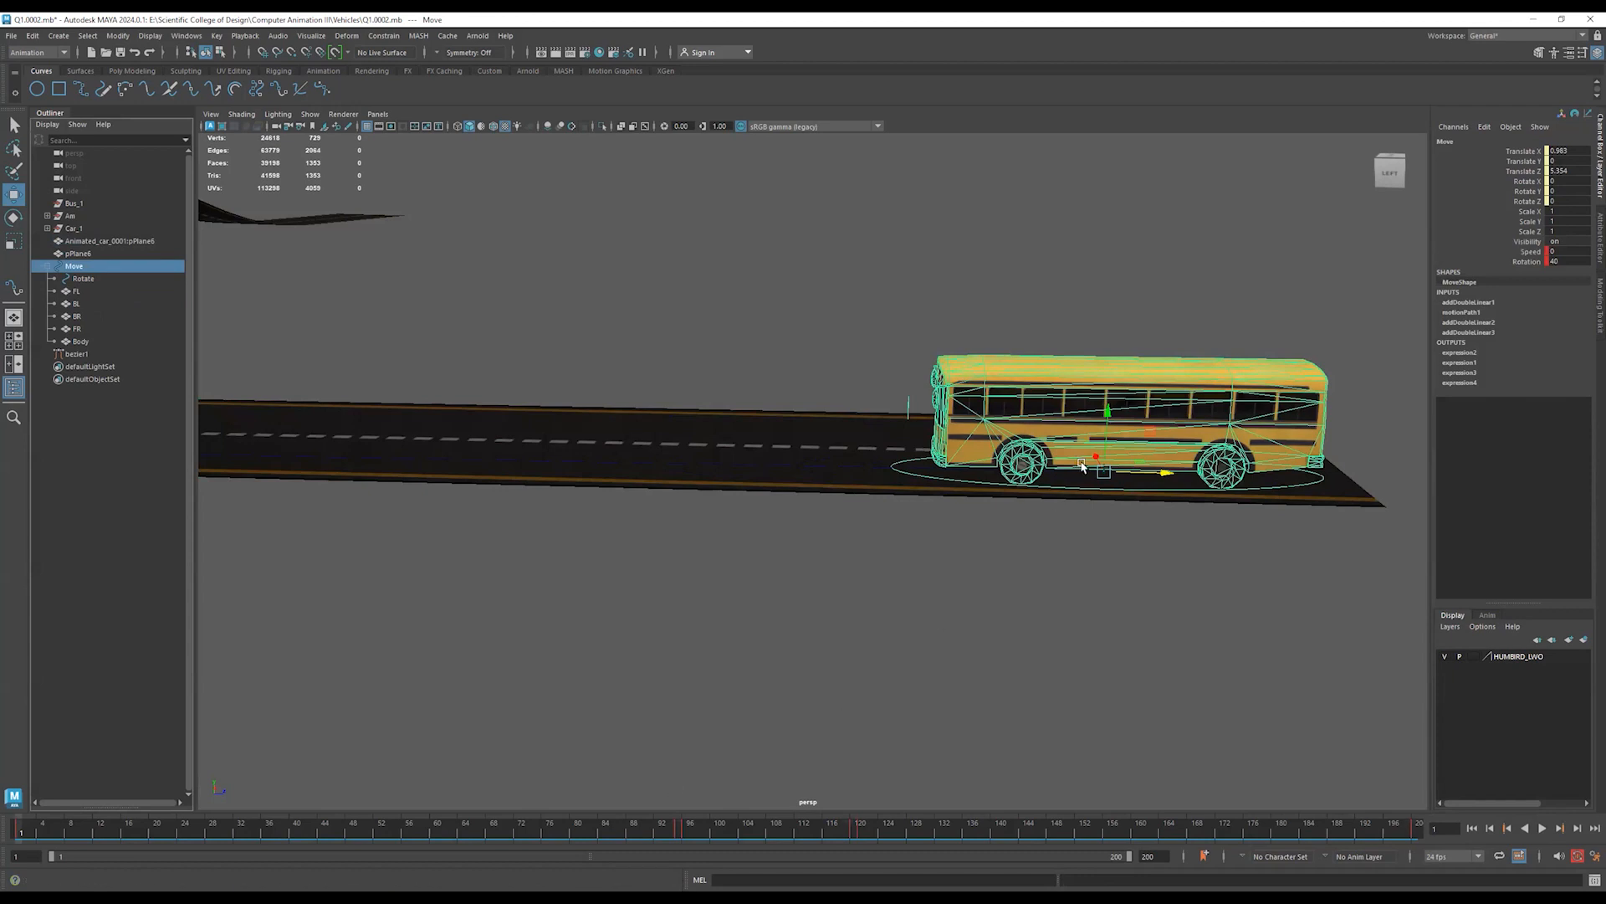
double_click(1554, 261)
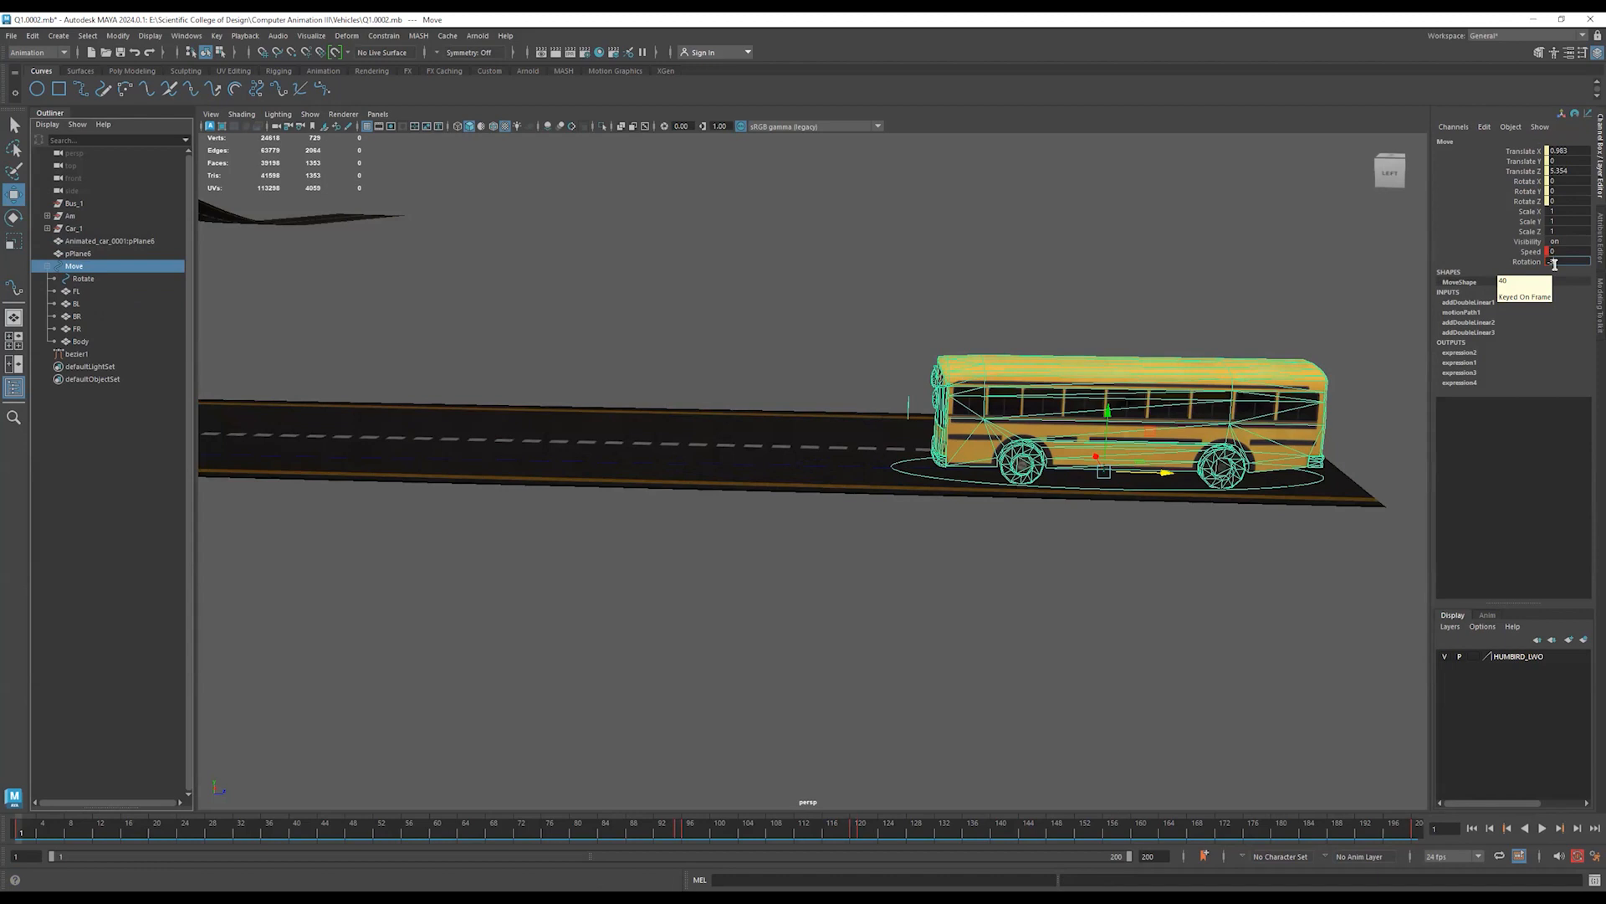
type("-5")
key("Return")
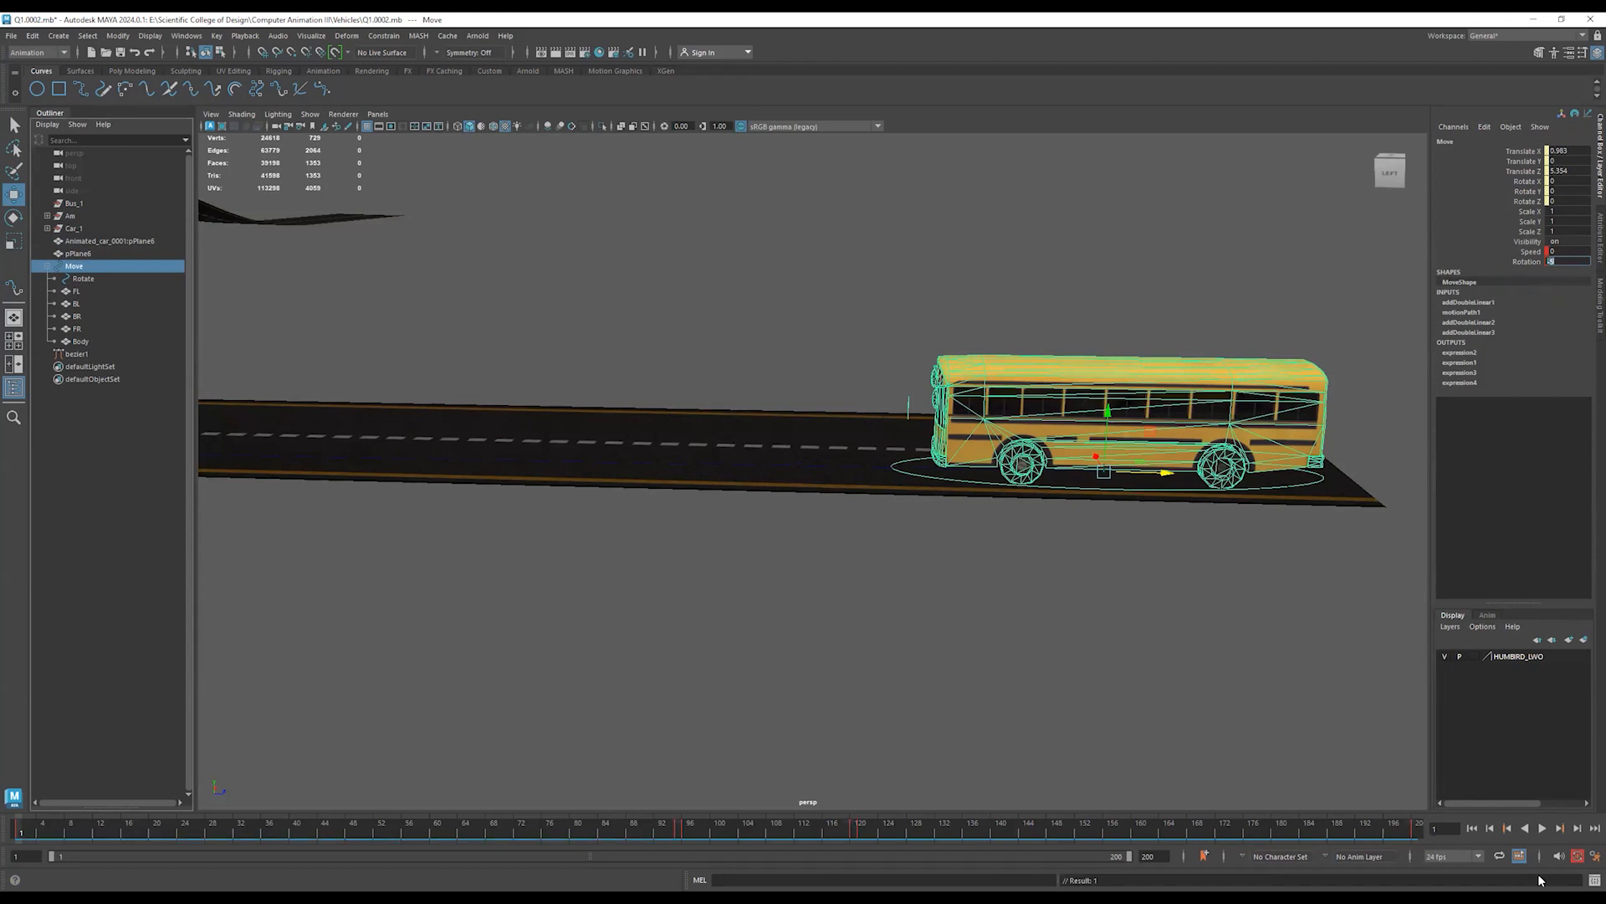
left_click(1560, 830)
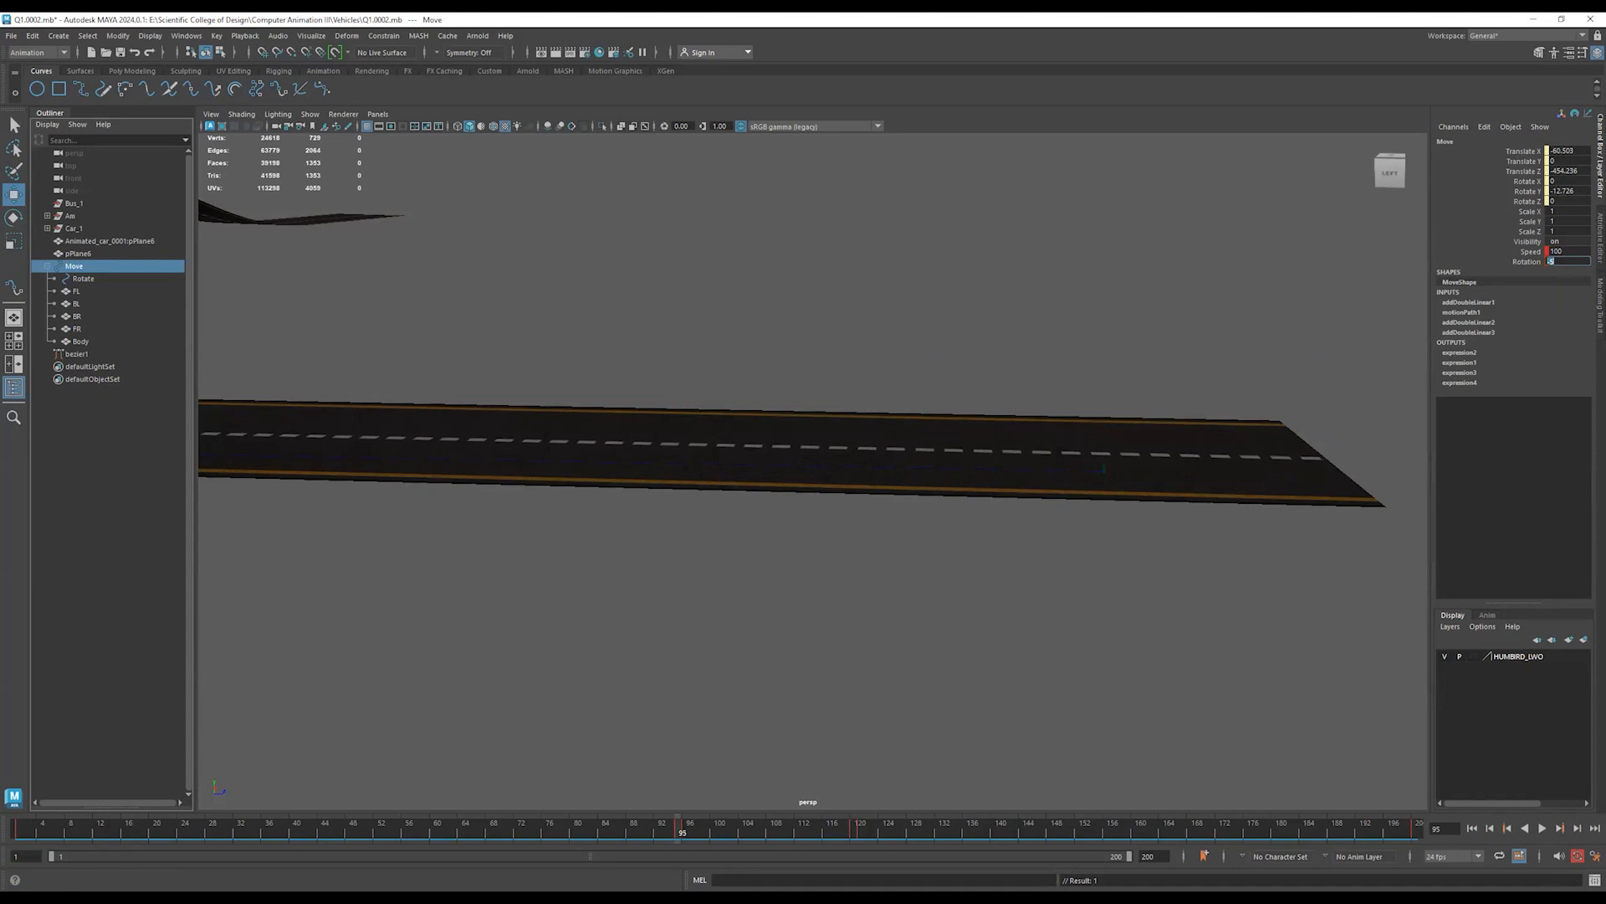
Play and scrub the opening frames to check how the front-left wheel turns with the reversed Rotation.
left_click(27, 837)
key("alt+v")
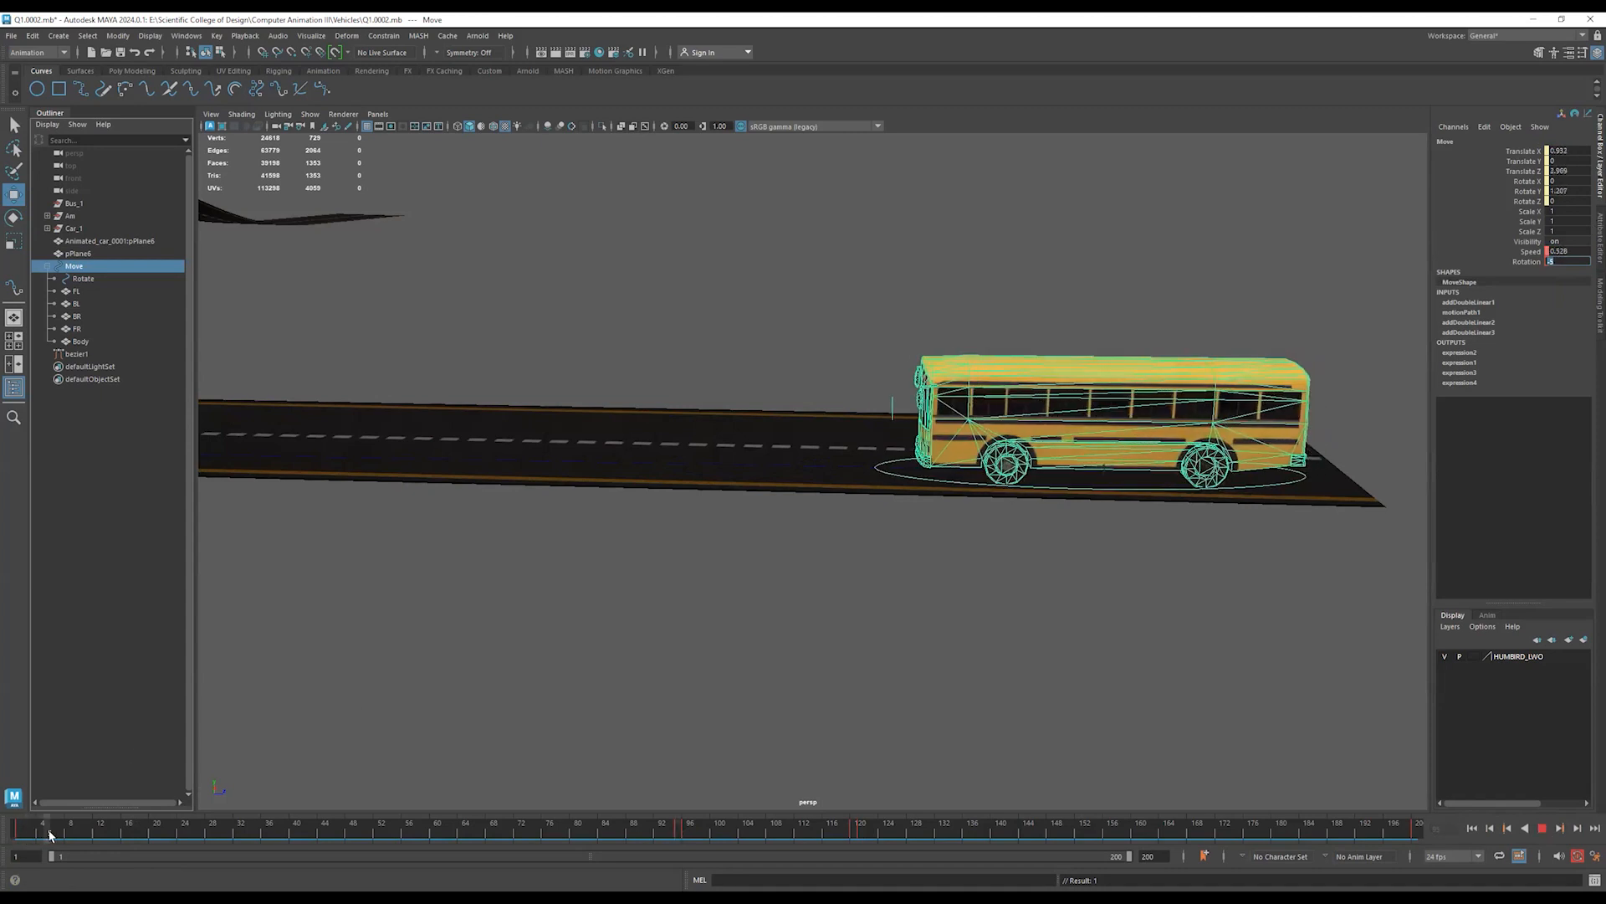
left_click(544, 642)
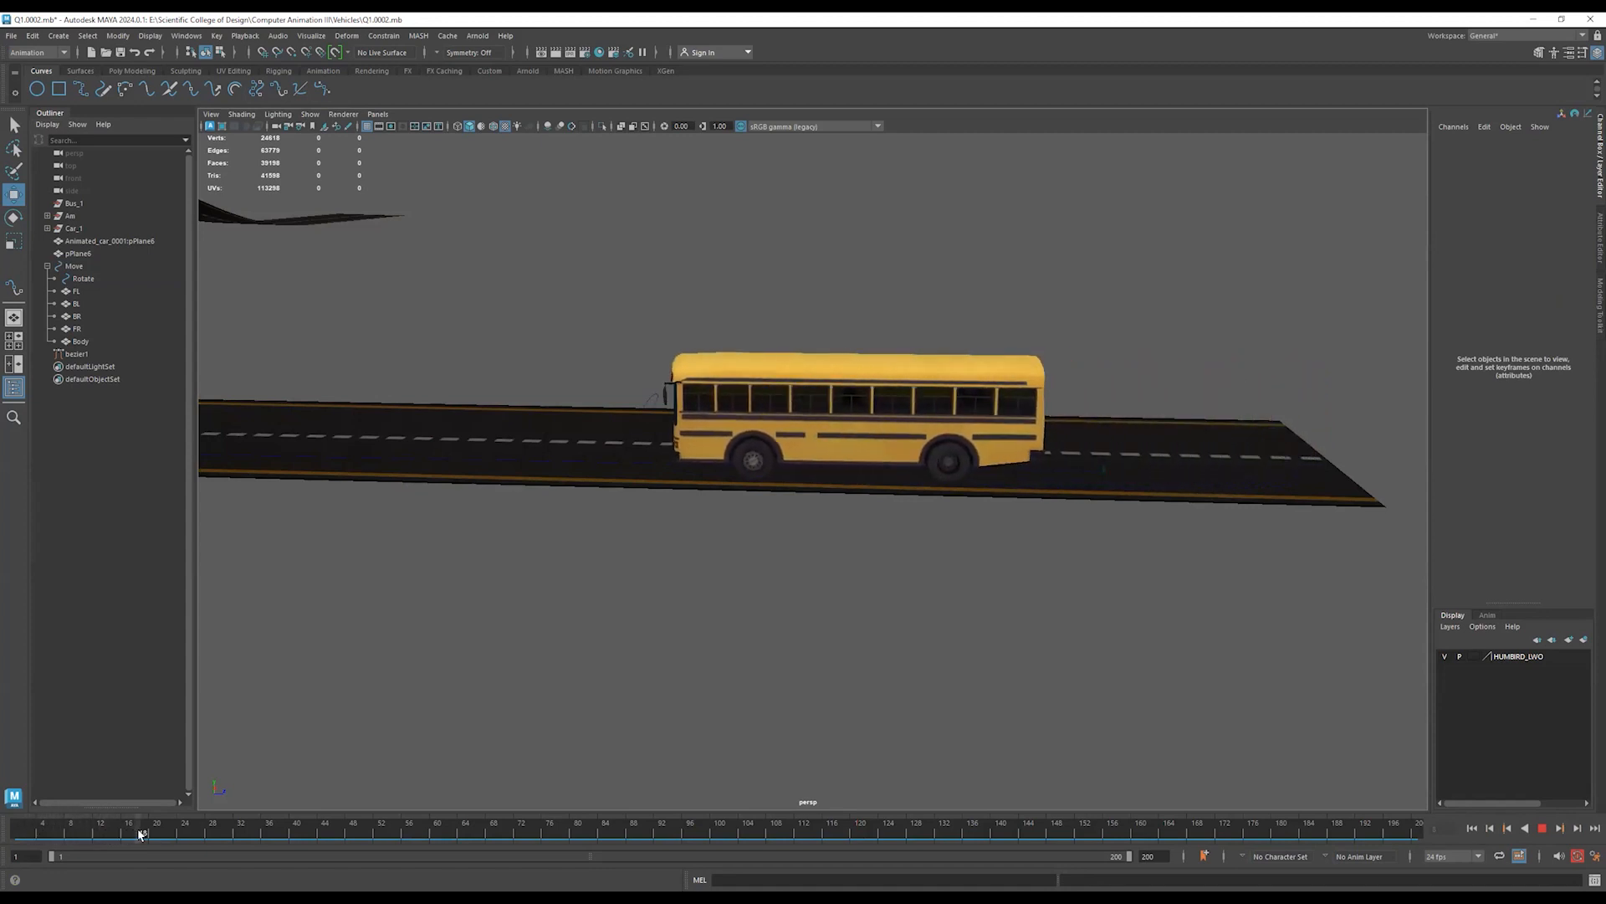
key("Escape")
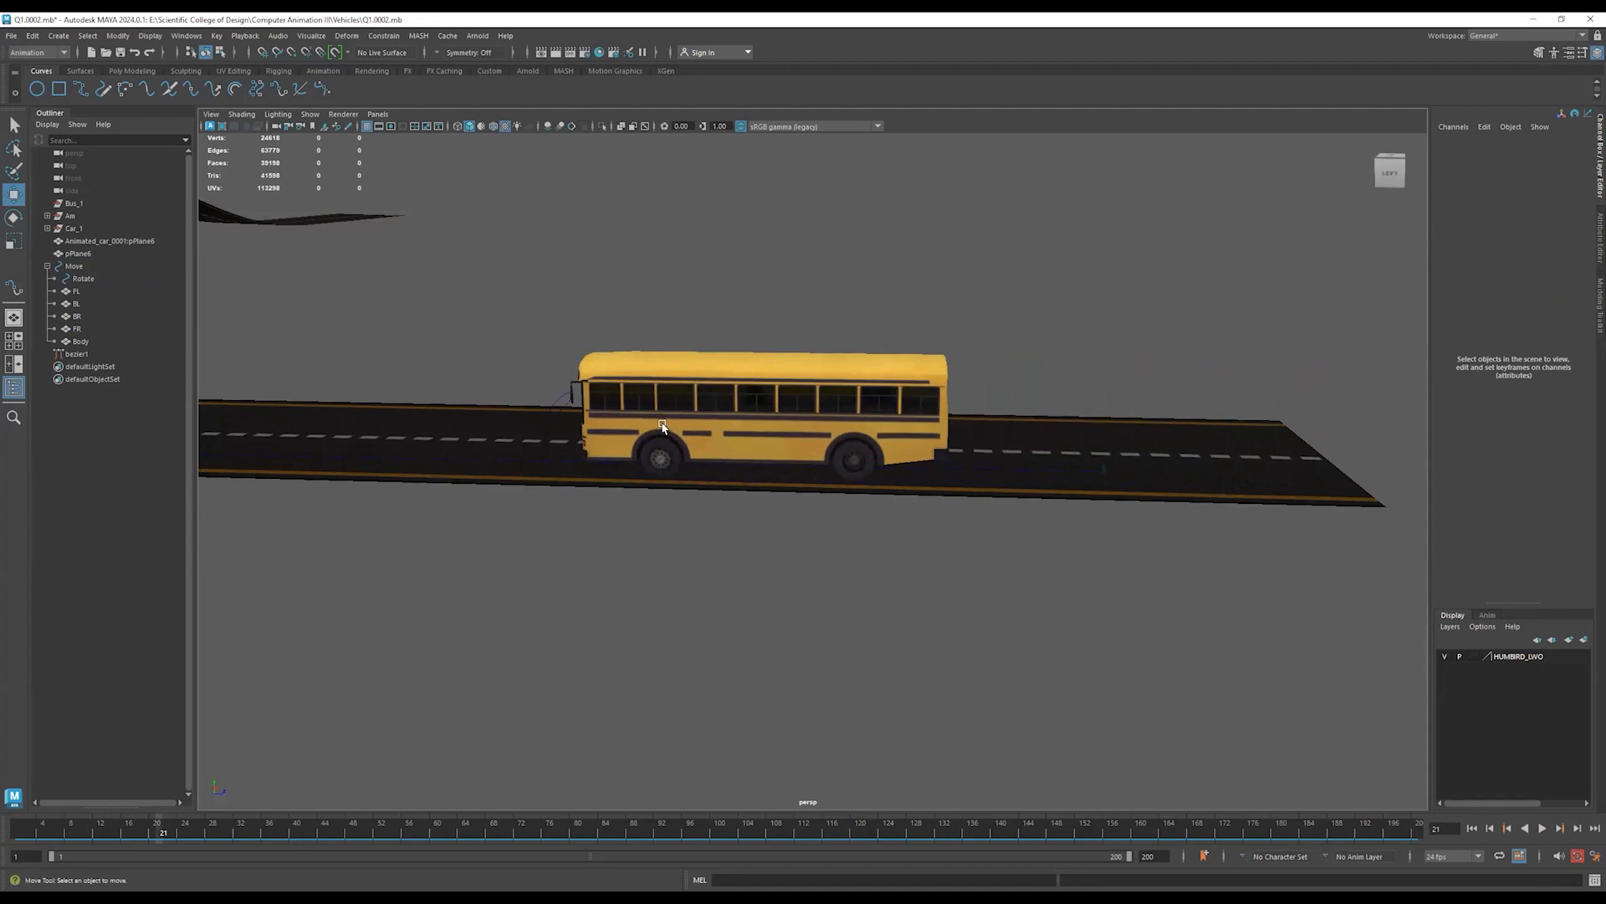
left_click(658, 457)
left_click_drag(25, 827, 99, 830)
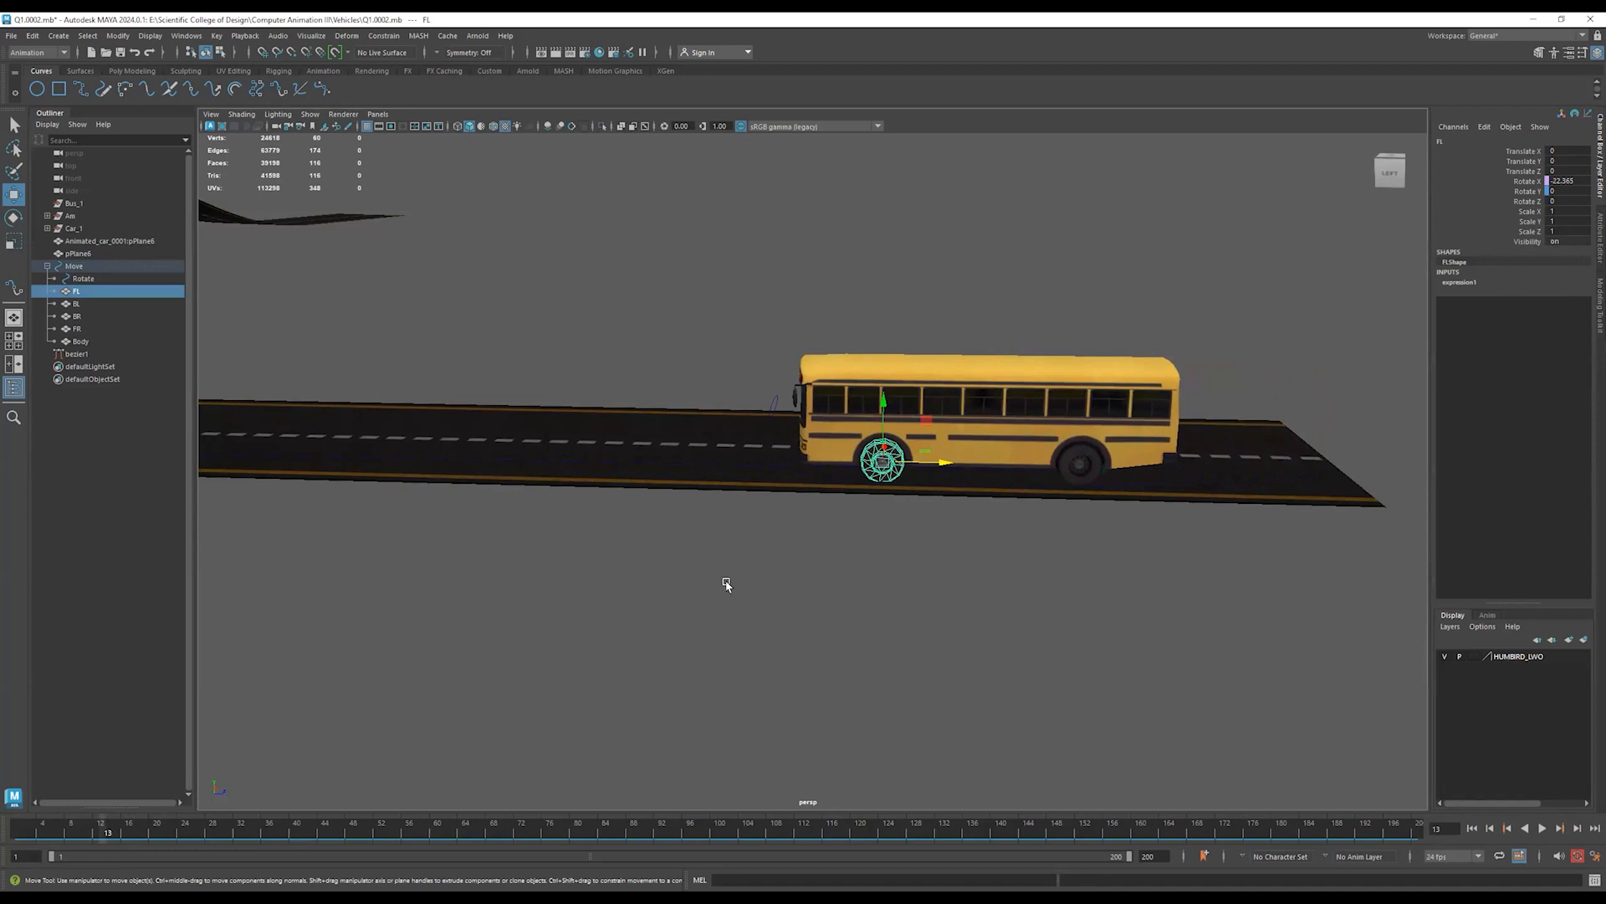
Select the Move control and set its Rotation to -20 on frame 1.
left_click(74, 266)
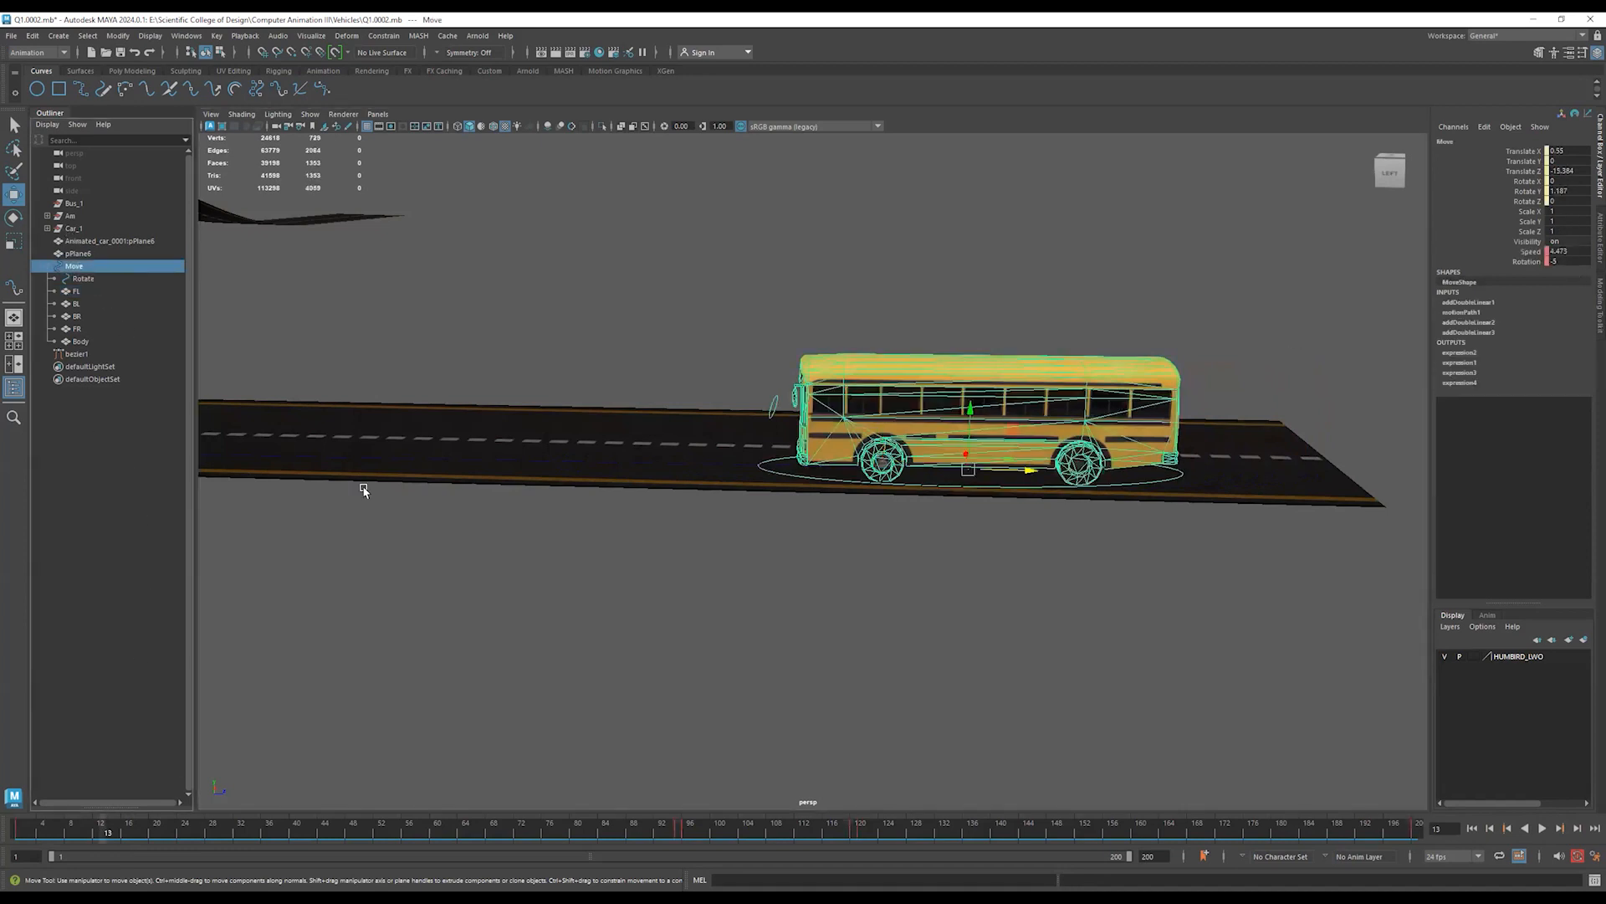
left_click(1508, 829)
double_click(1567, 261)
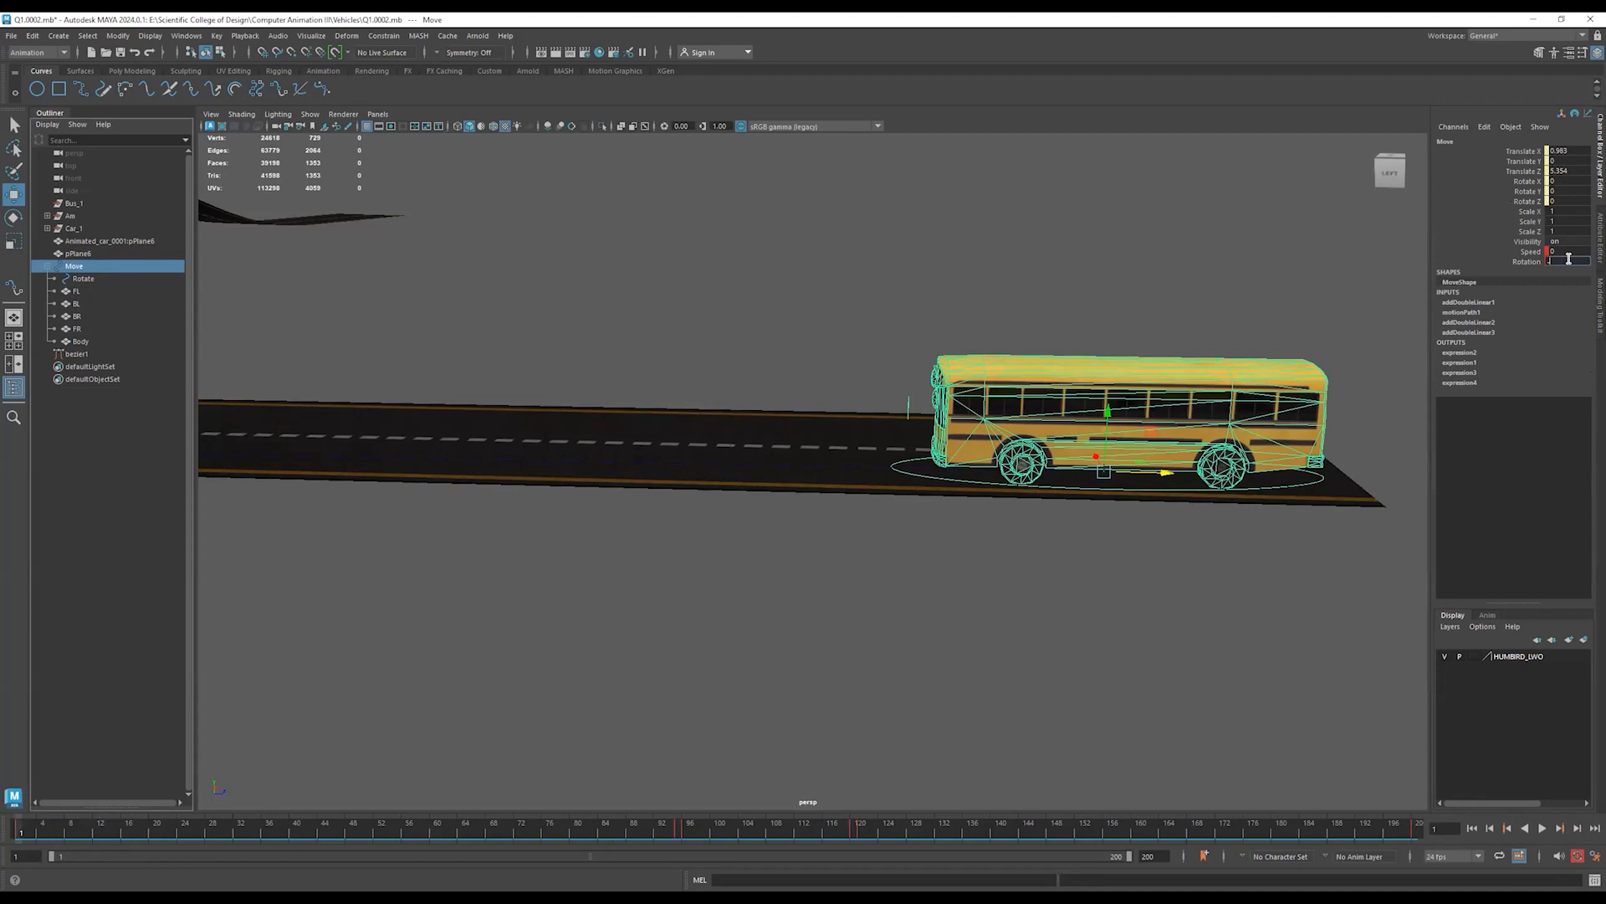
key("Return")
Replay and scrub the opening frames with the front-left wheel selected and deselected to check the faster wheel spin.
left_click(1021, 469)
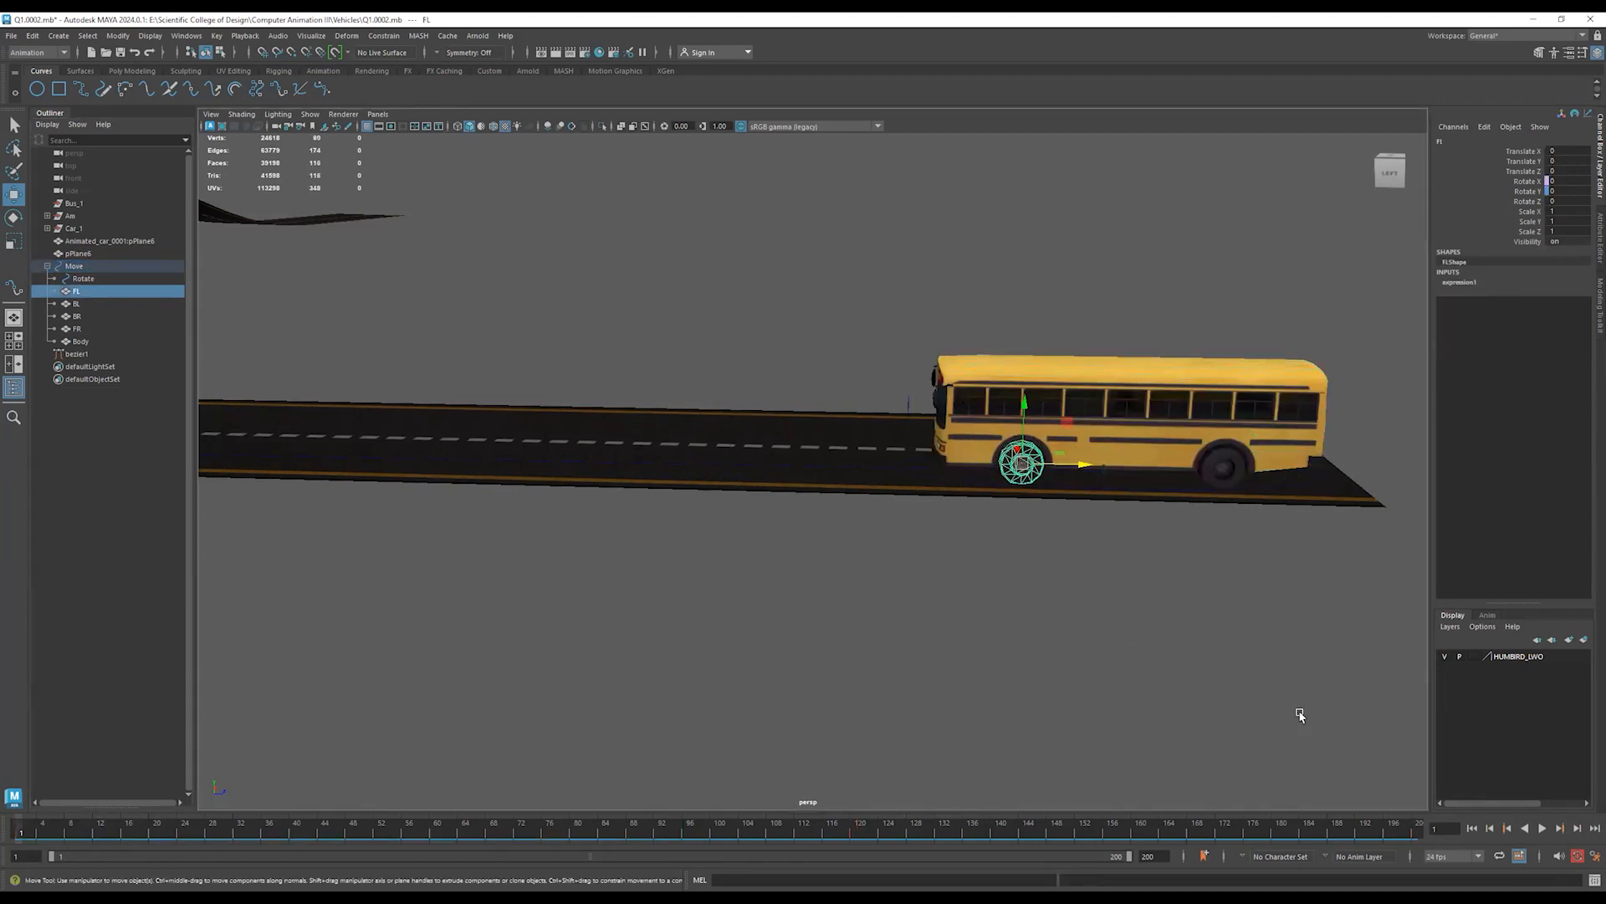
key("alt+v")
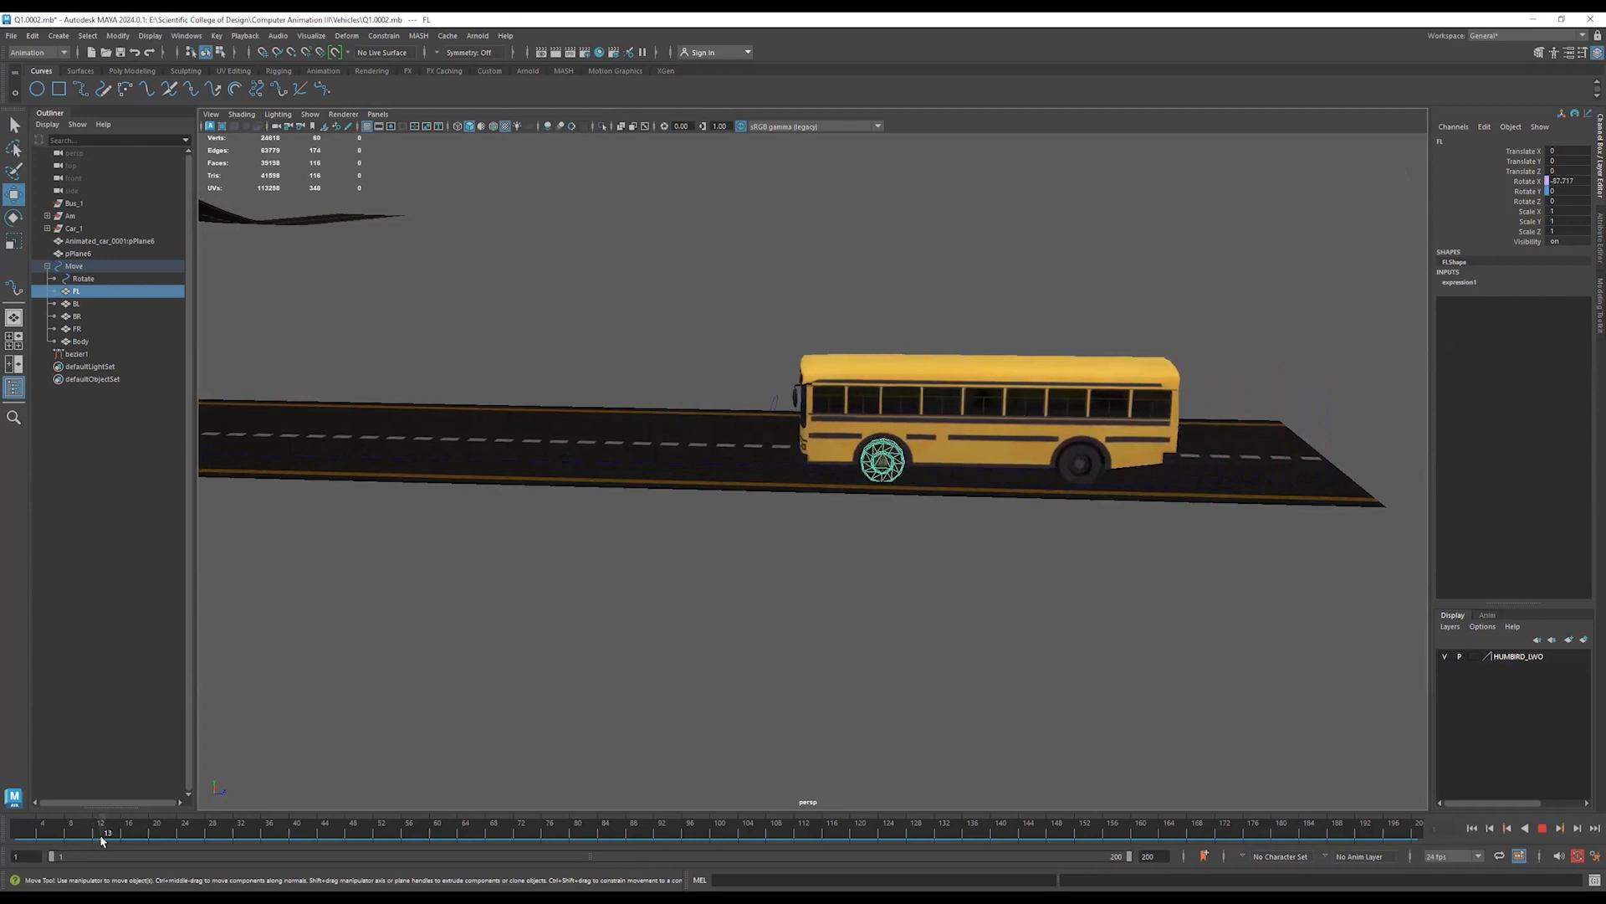
key("alt+v")
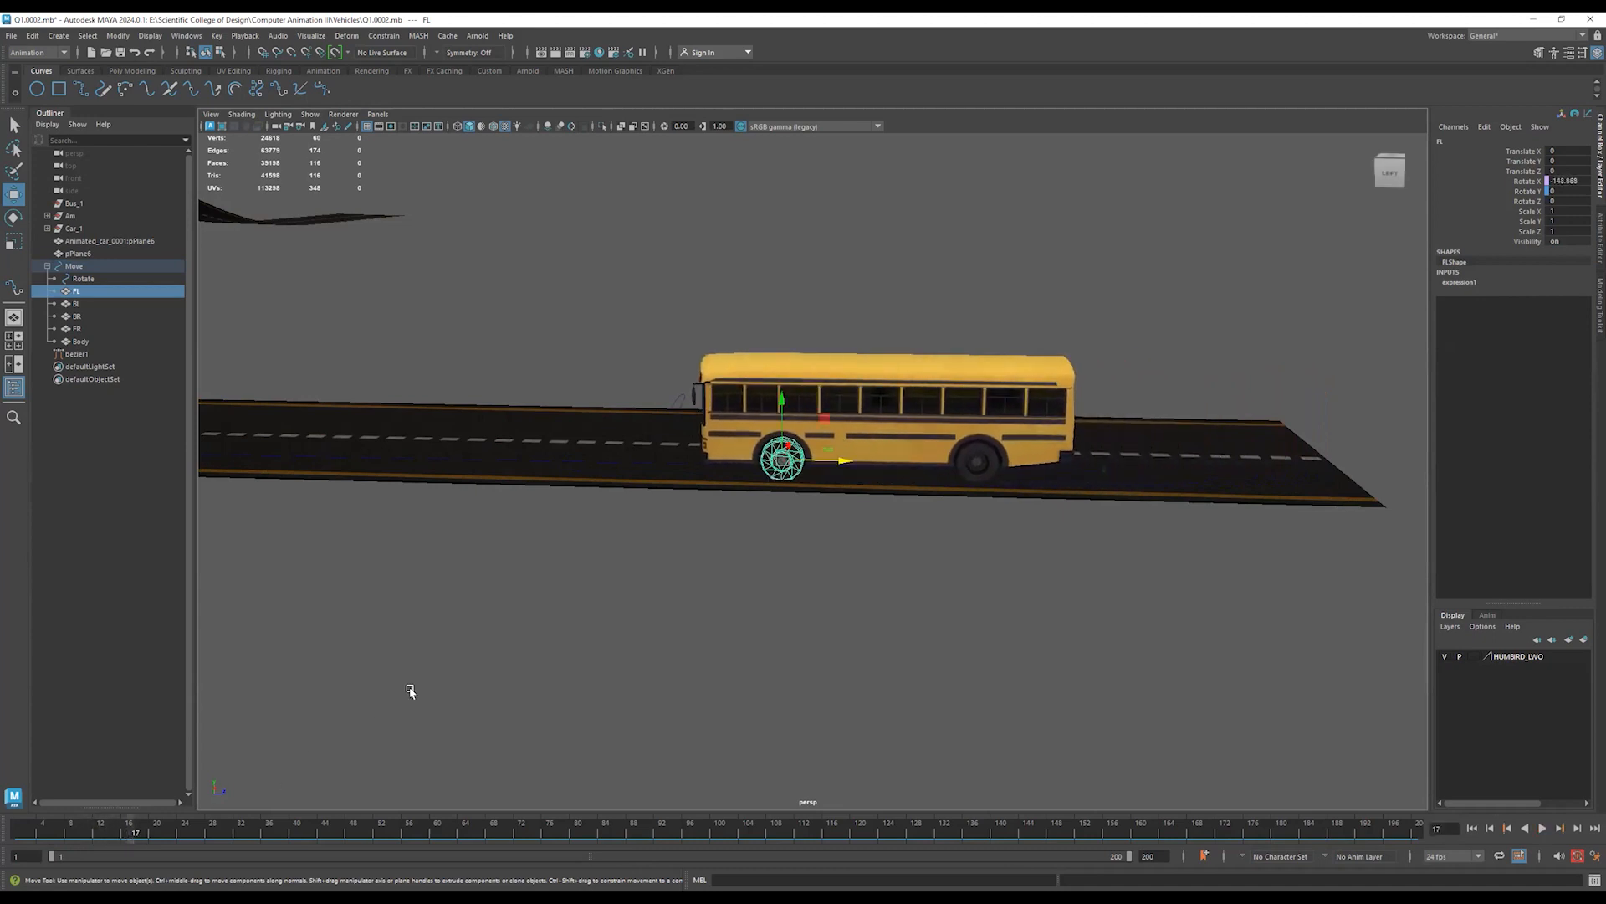
left_click(406, 763)
left_click_drag(105, 841, 50, 835)
key("alt+v")
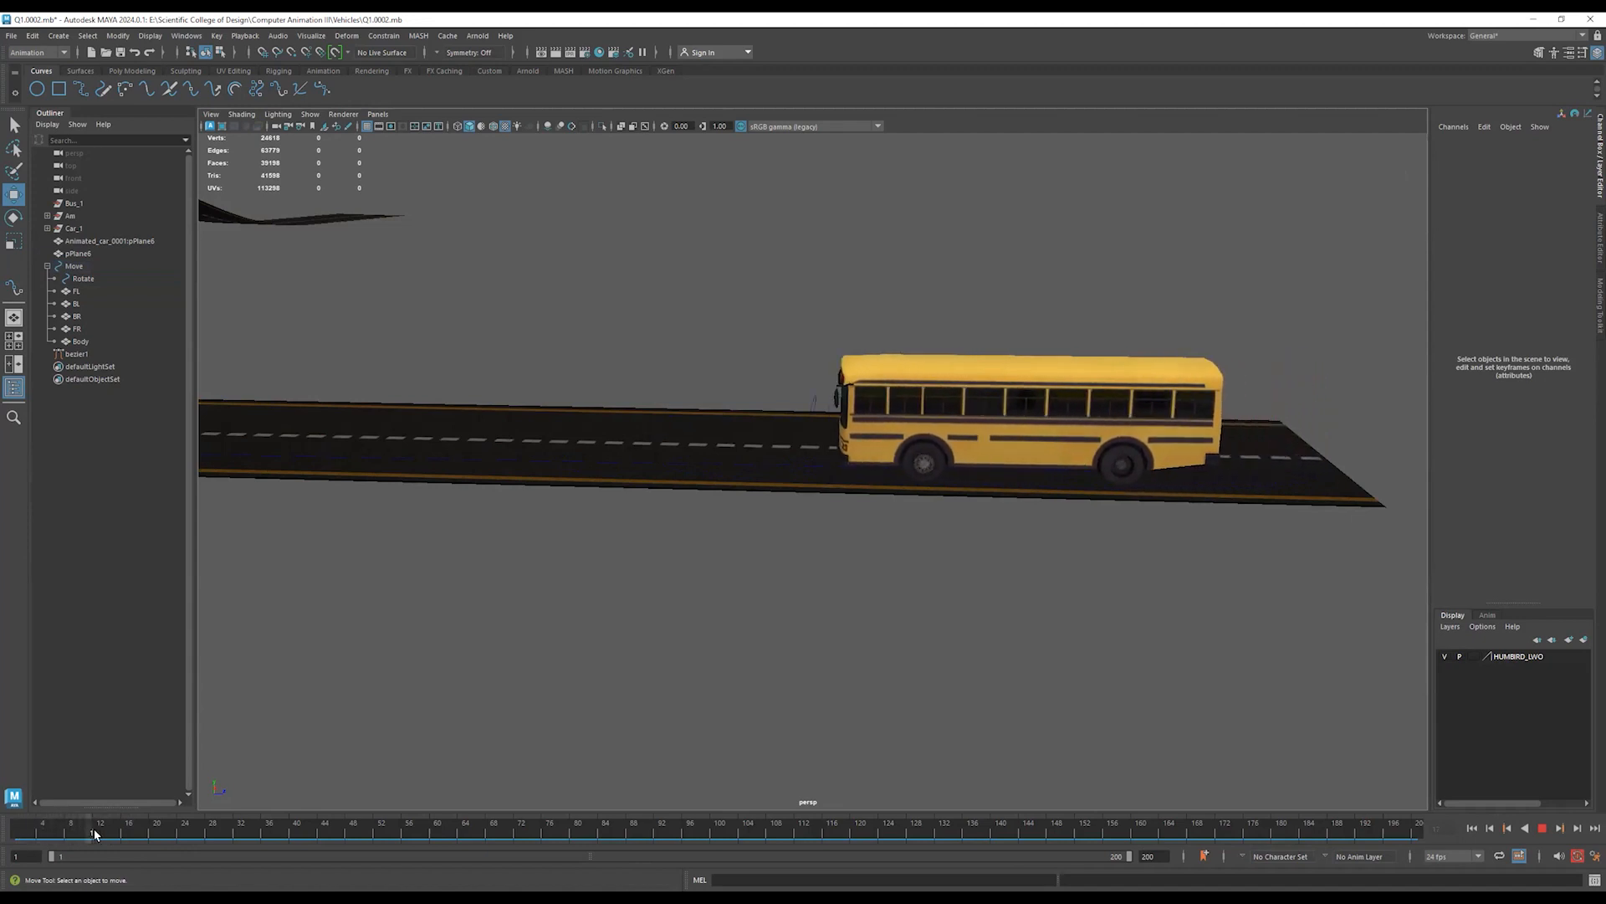
left_click_drag(129, 834, 50, 831)
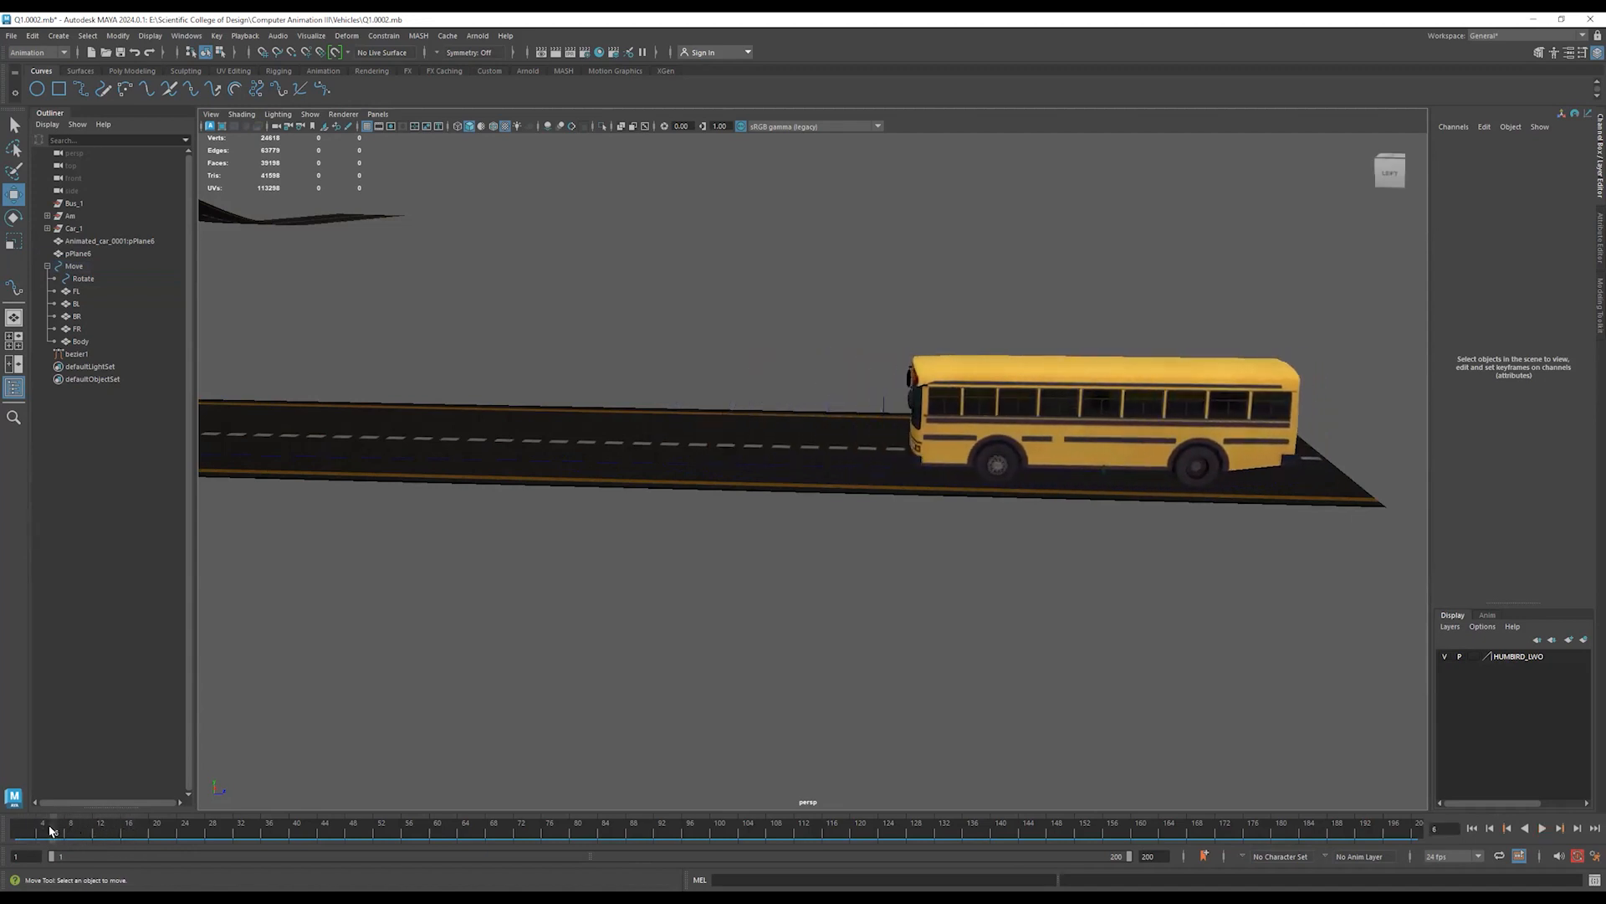
Select the Move control and set its Rotation to -50 on frame 1.
left_click(73, 265)
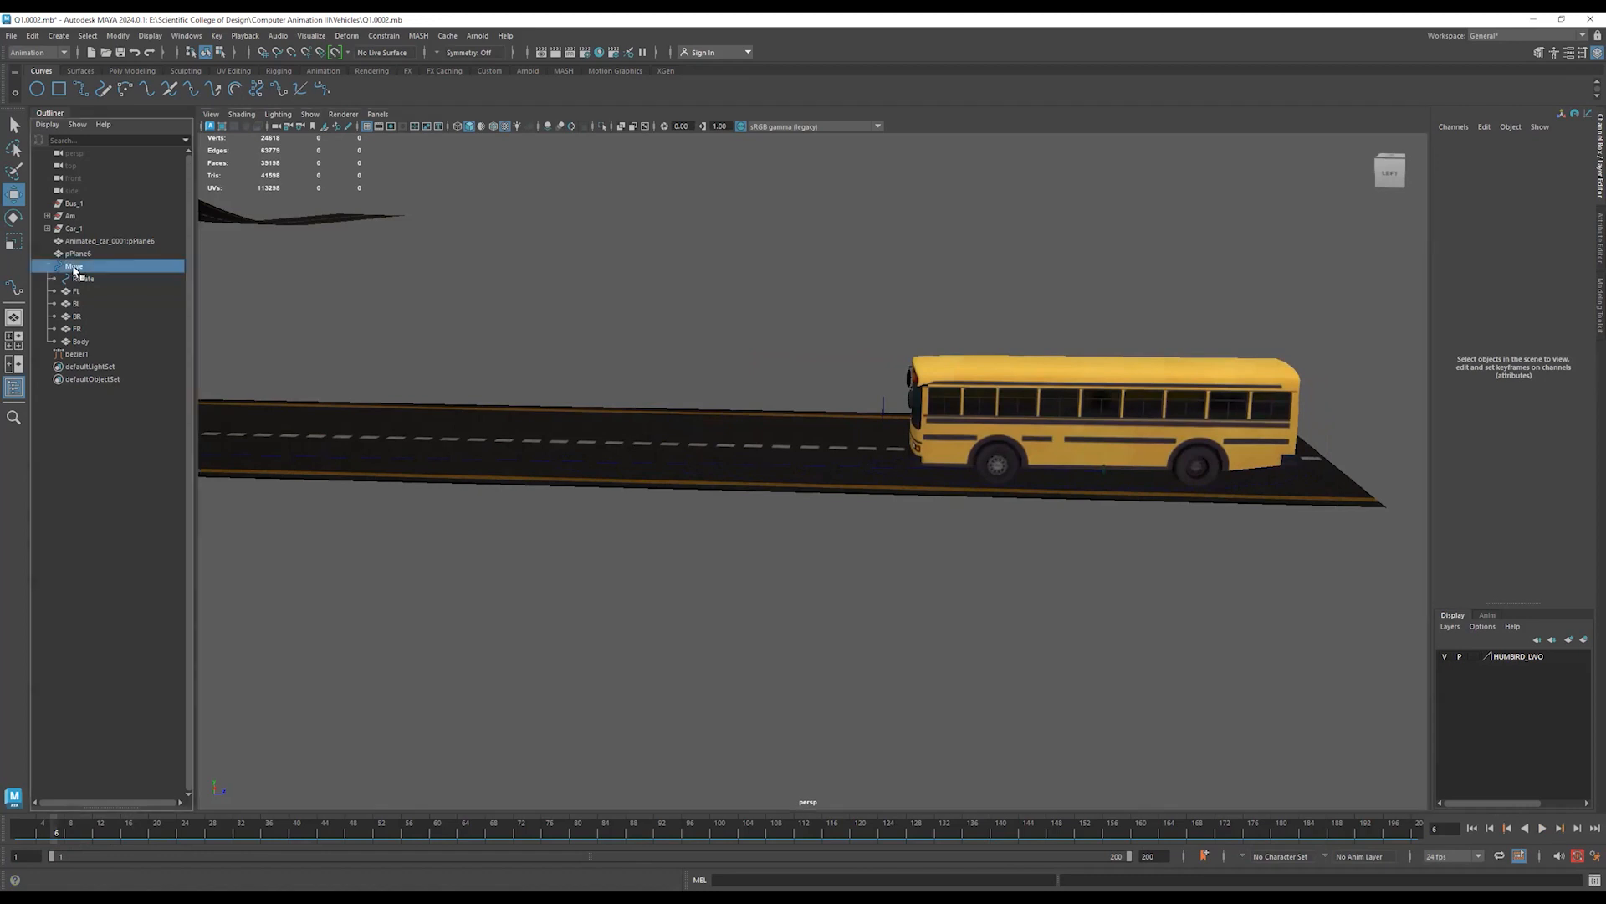
left_click(1506, 829)
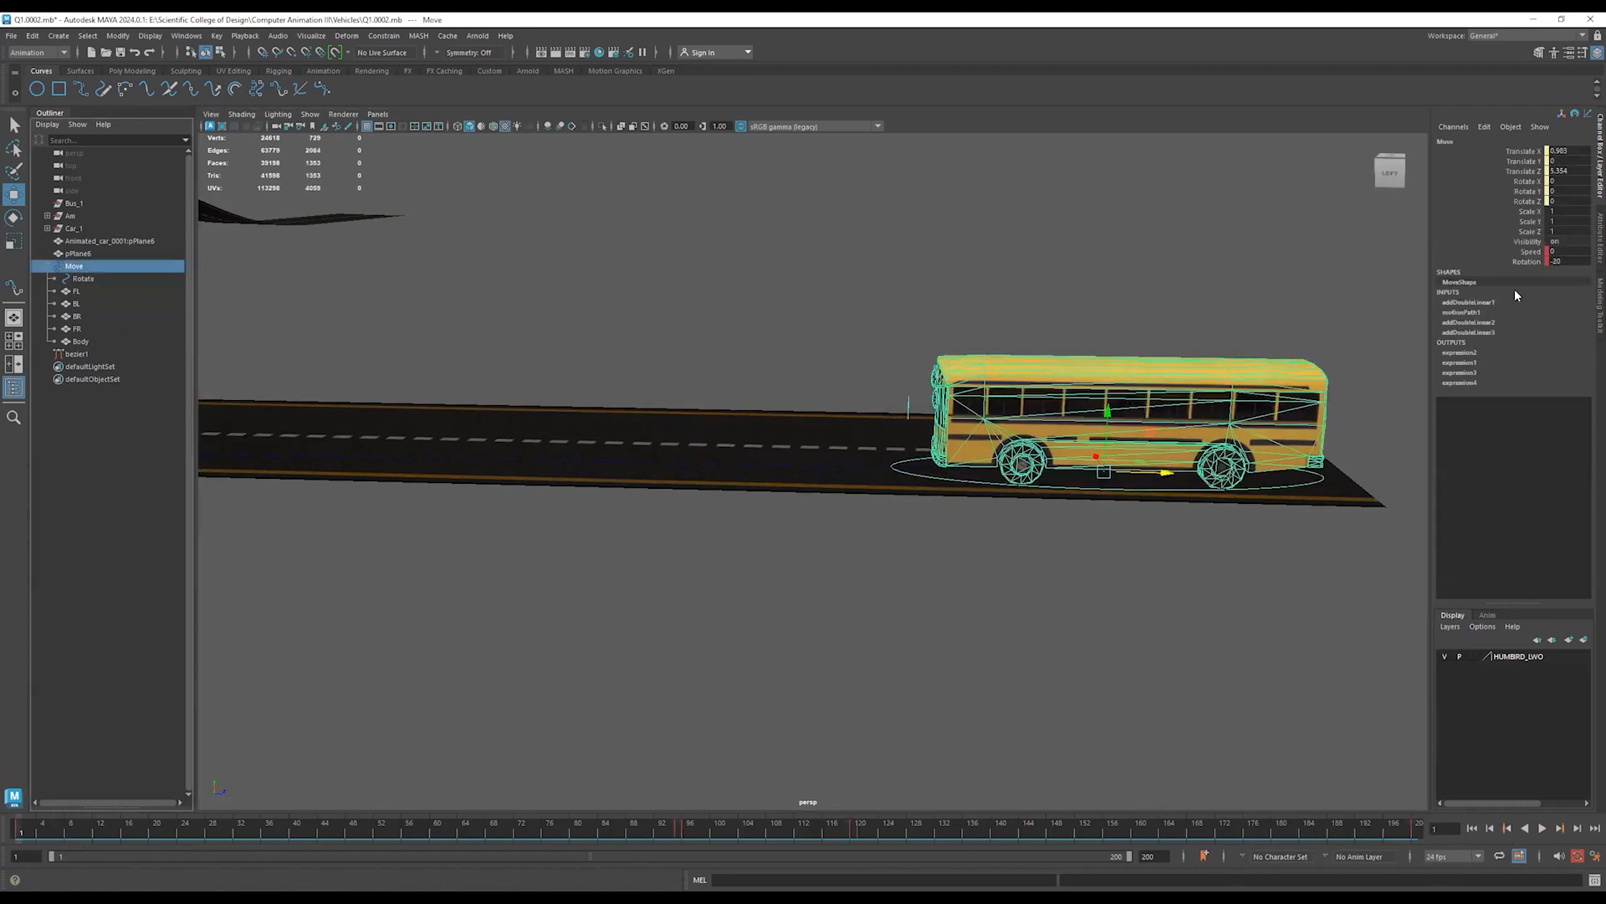
double_click(1570, 261)
key("Return")
Play and scrub the opening frames with the front-left wheel selected and deselected to check how fast it spins.
left_click(1039, 480)
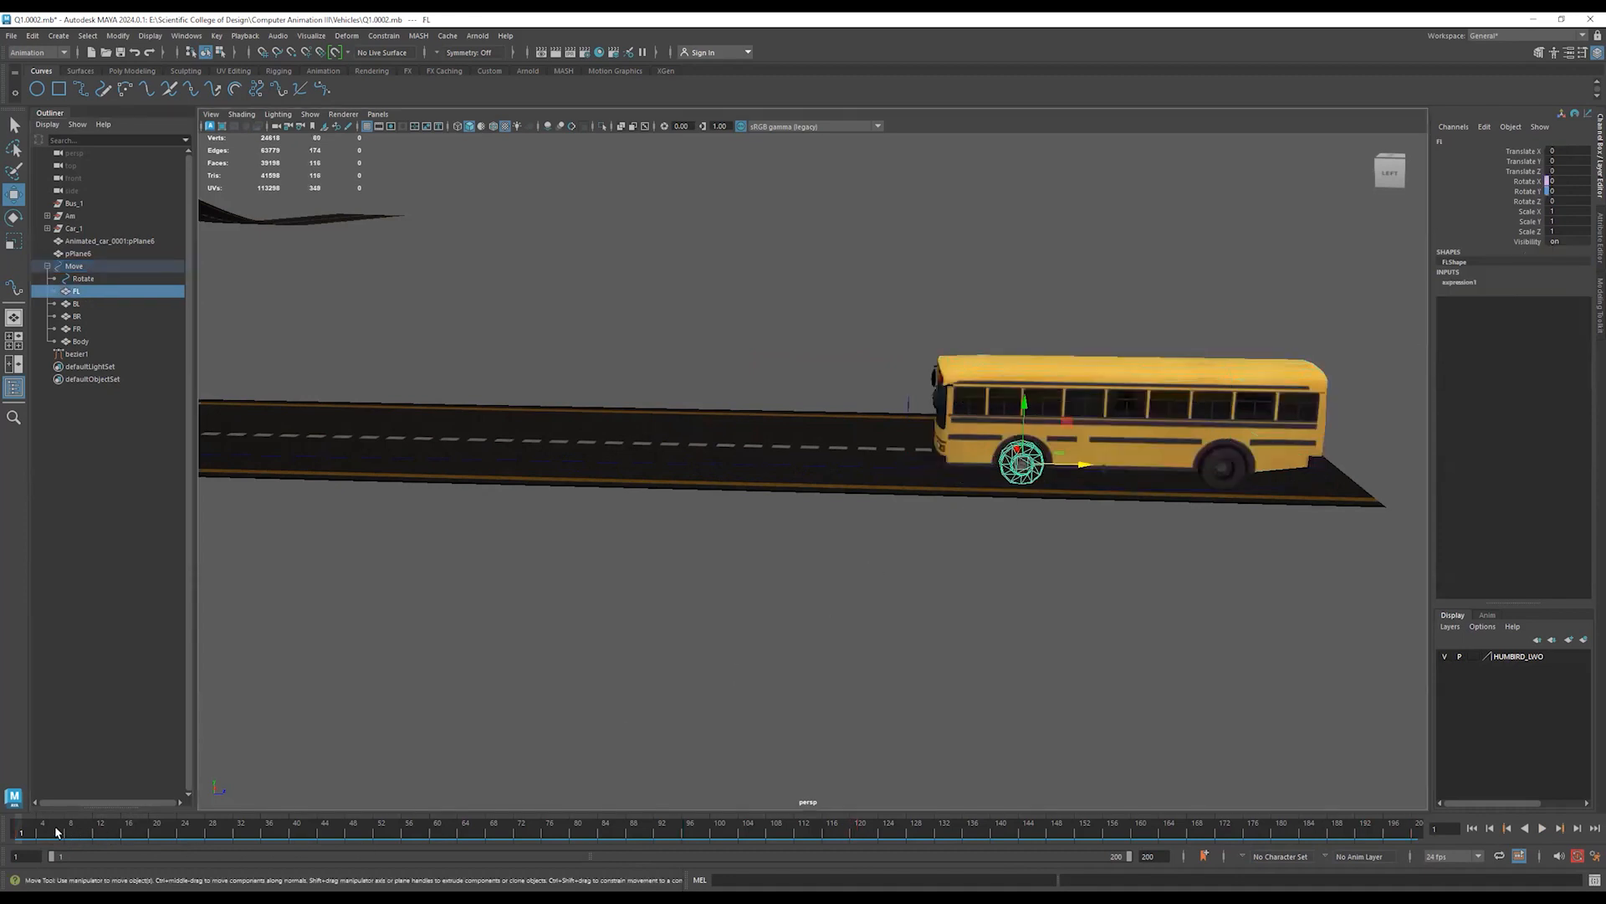
key("alt+v")
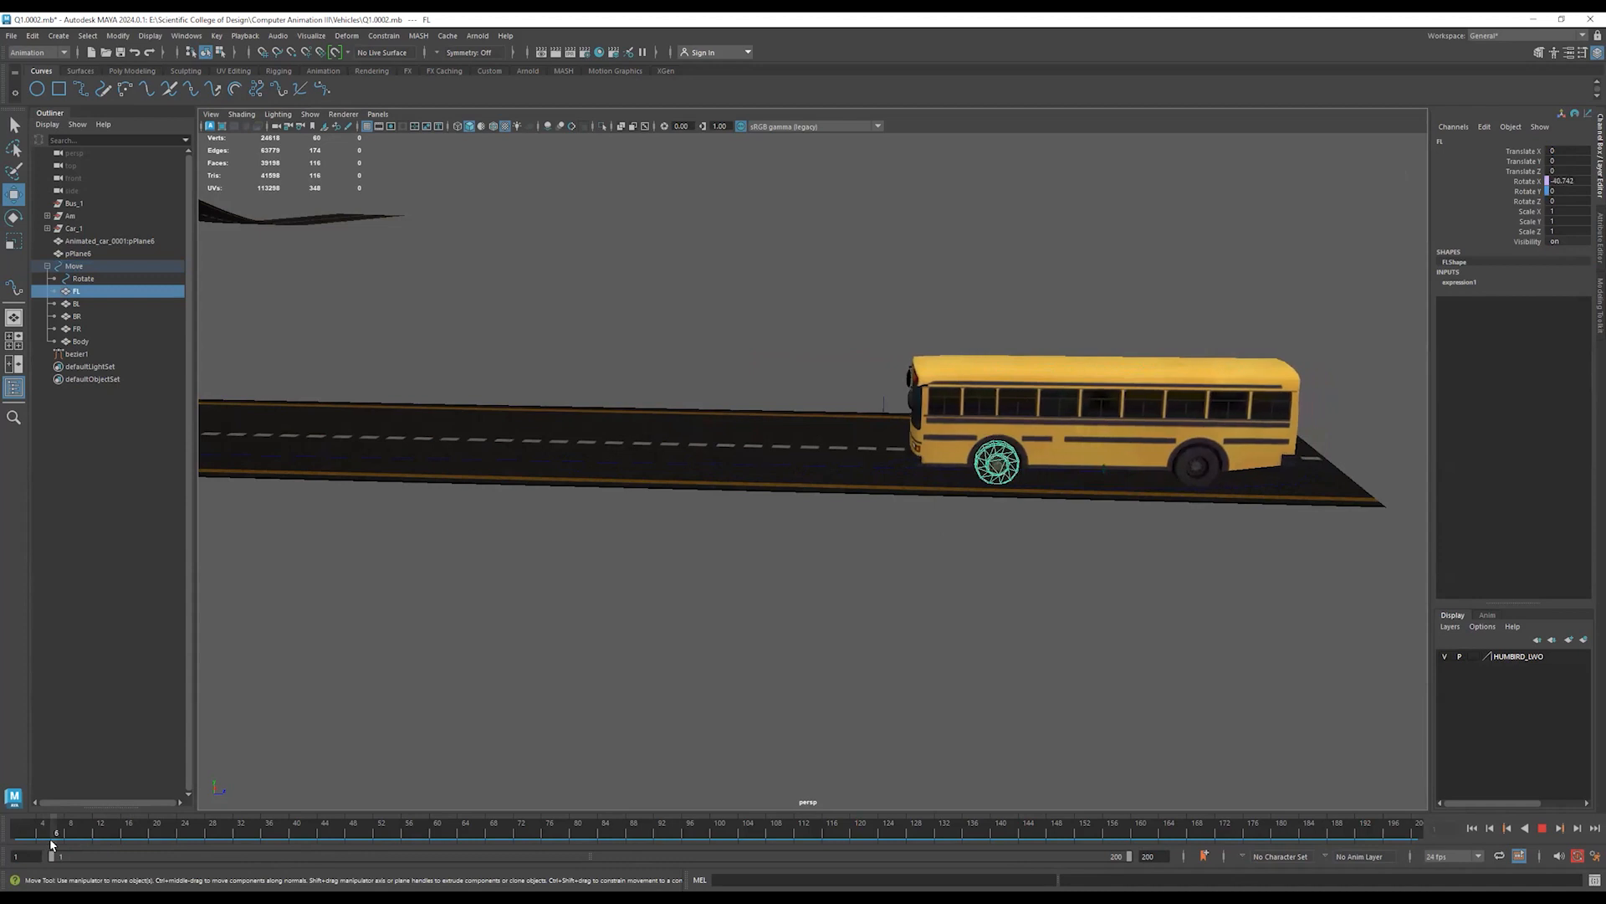
key("alt+v")
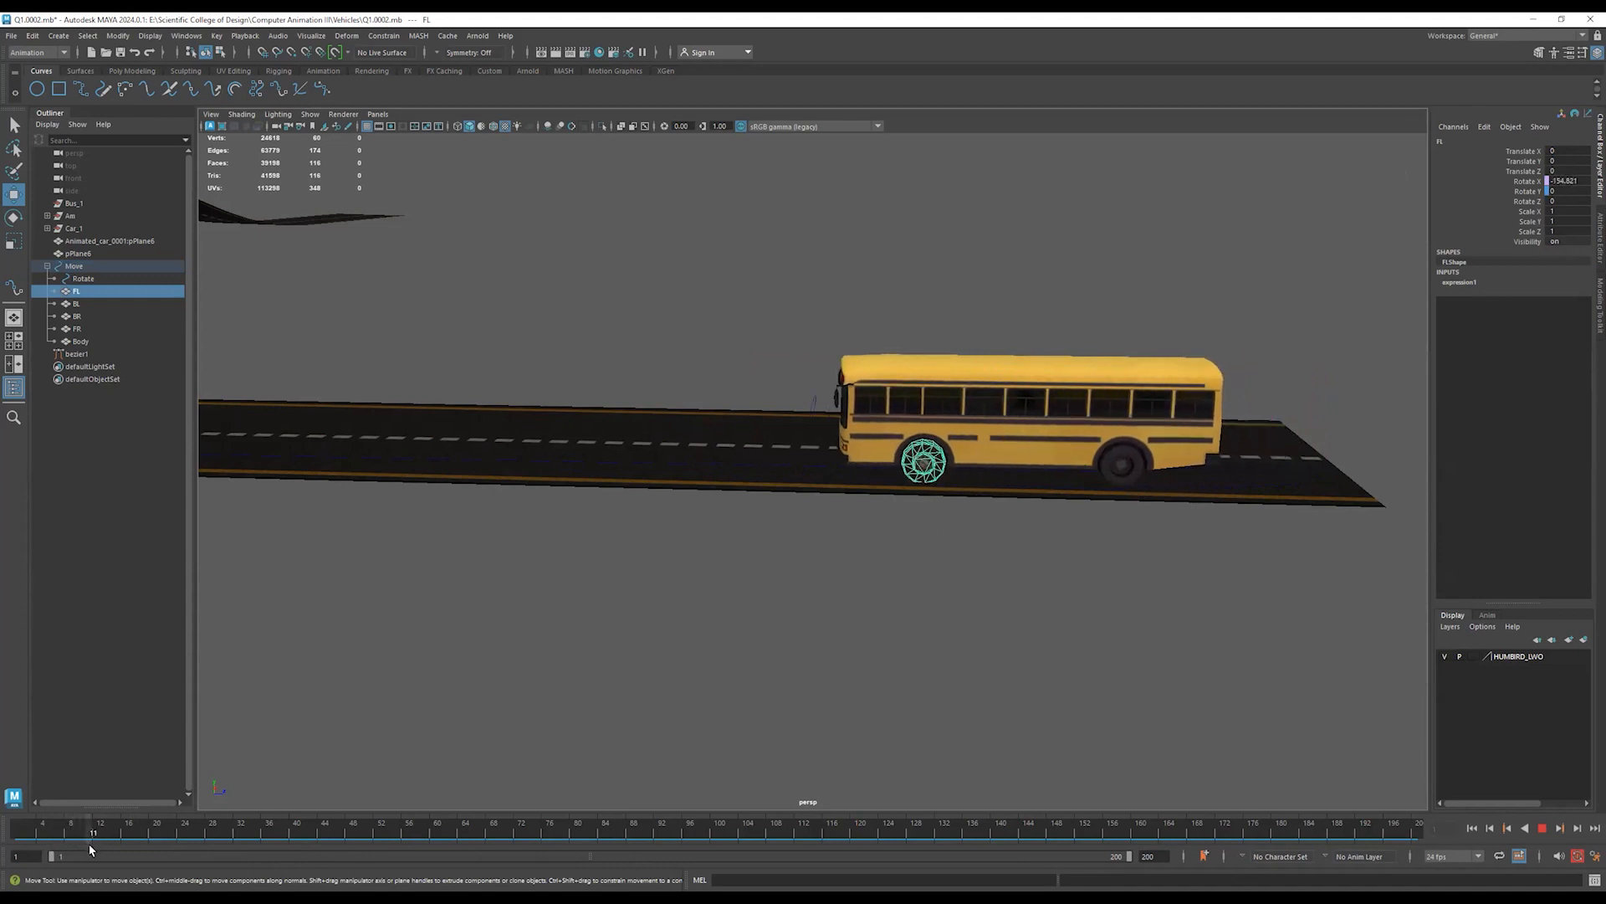
left_click(473, 695)
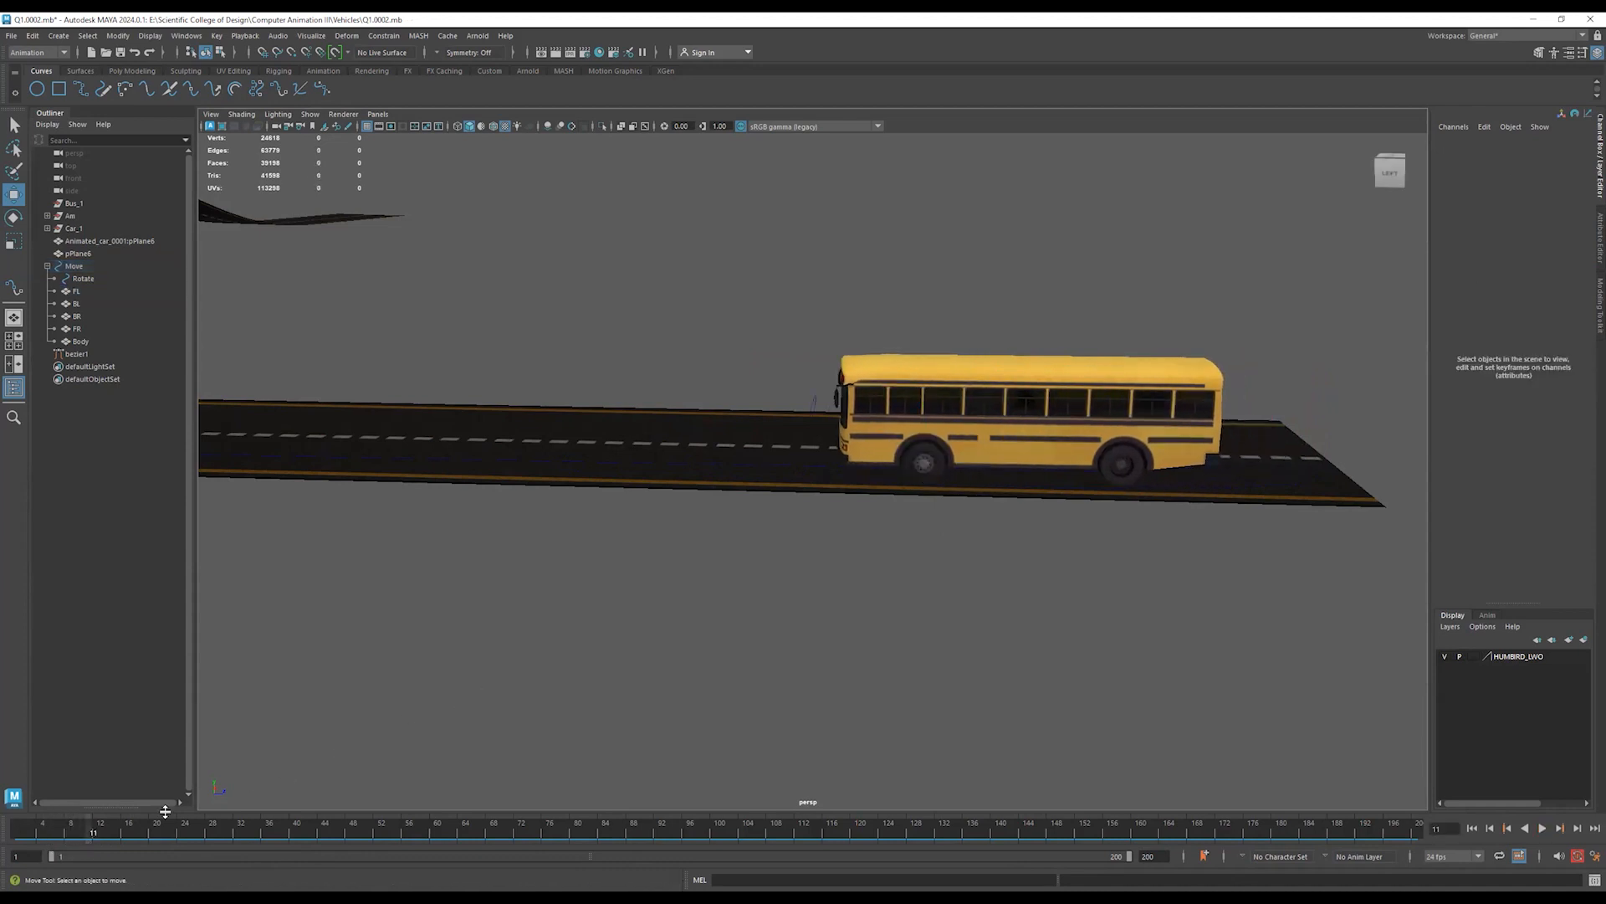
left_click(16, 832)
key("alt+v")
left_click_drag(82, 838, 18, 832)
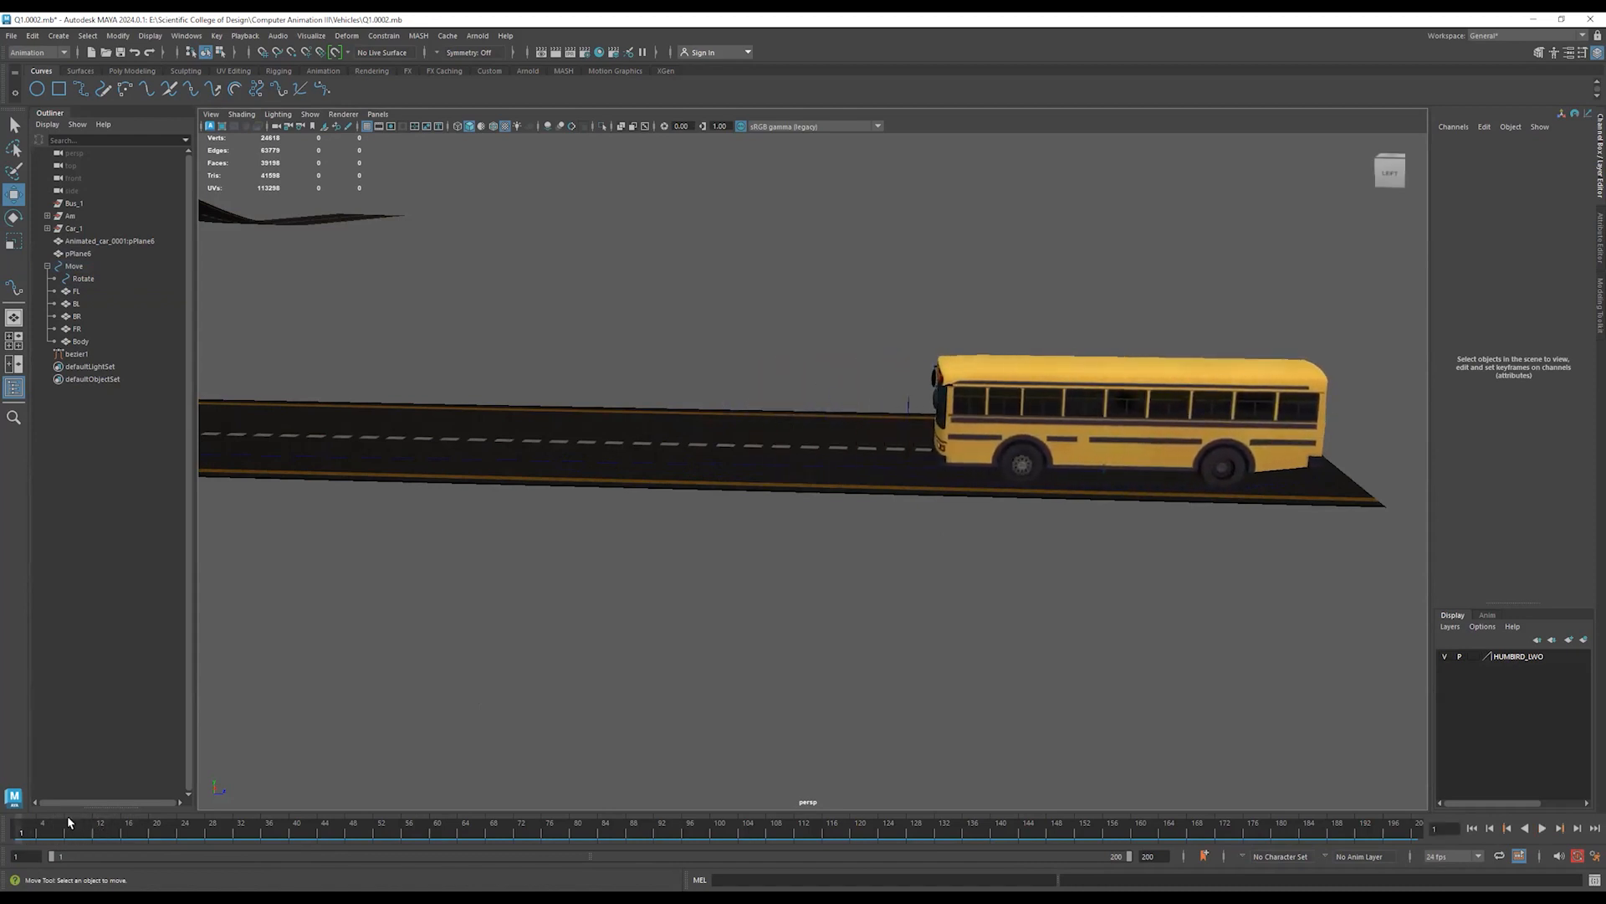
left_click(1020, 467)
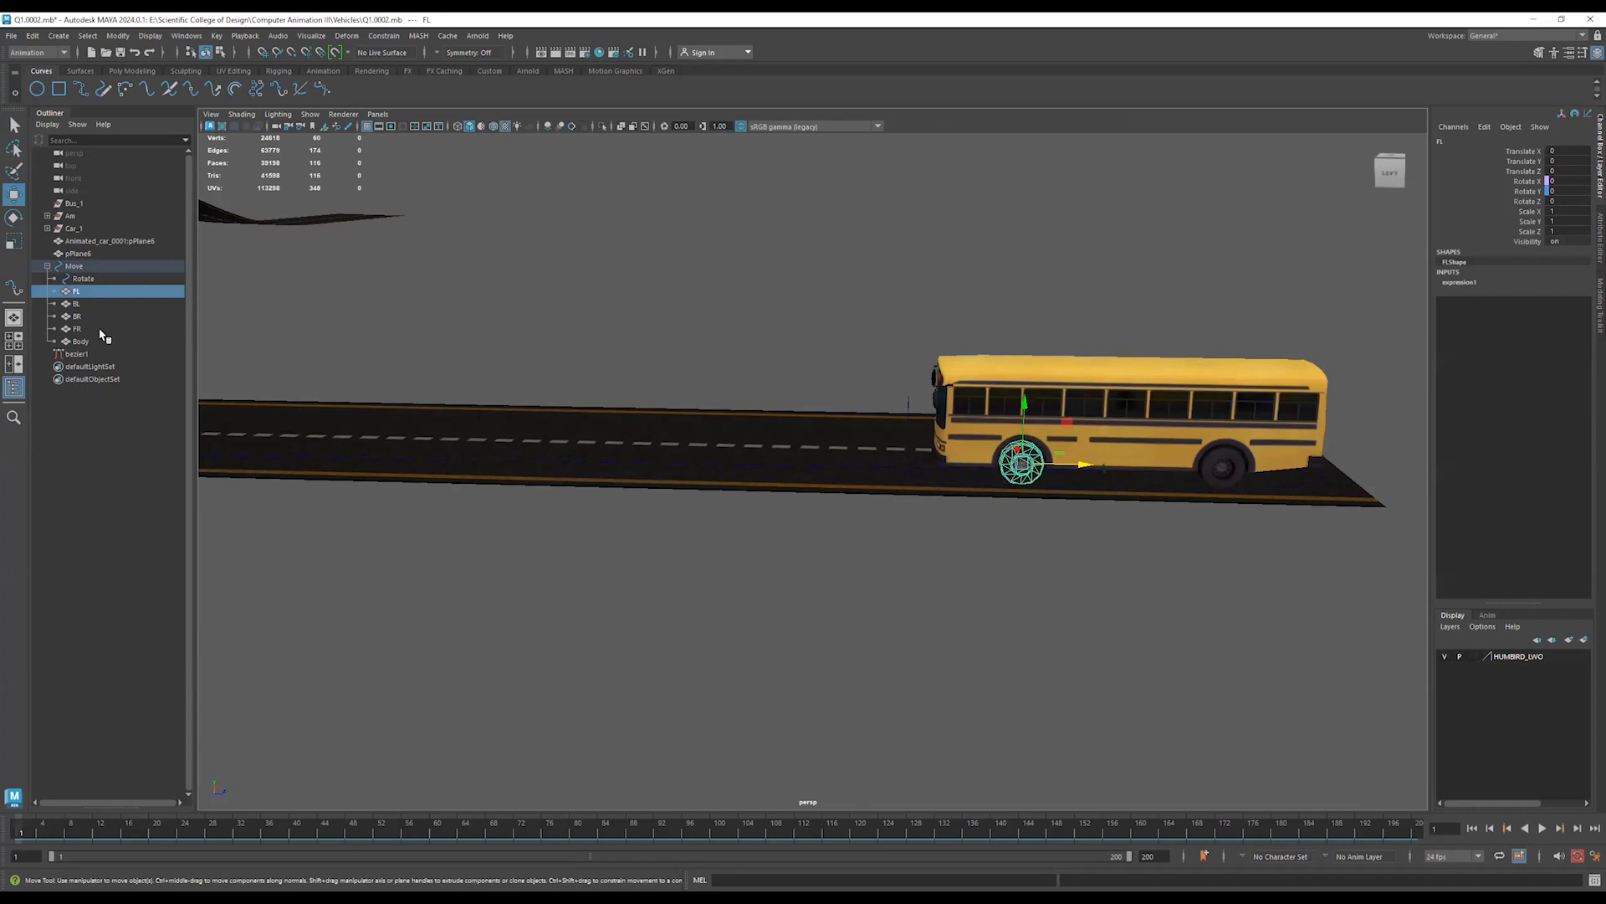
Set the Move control's Rotation to -60 on frame 1 and play the opening frames to check the wheel spin.
left_click(66, 266)
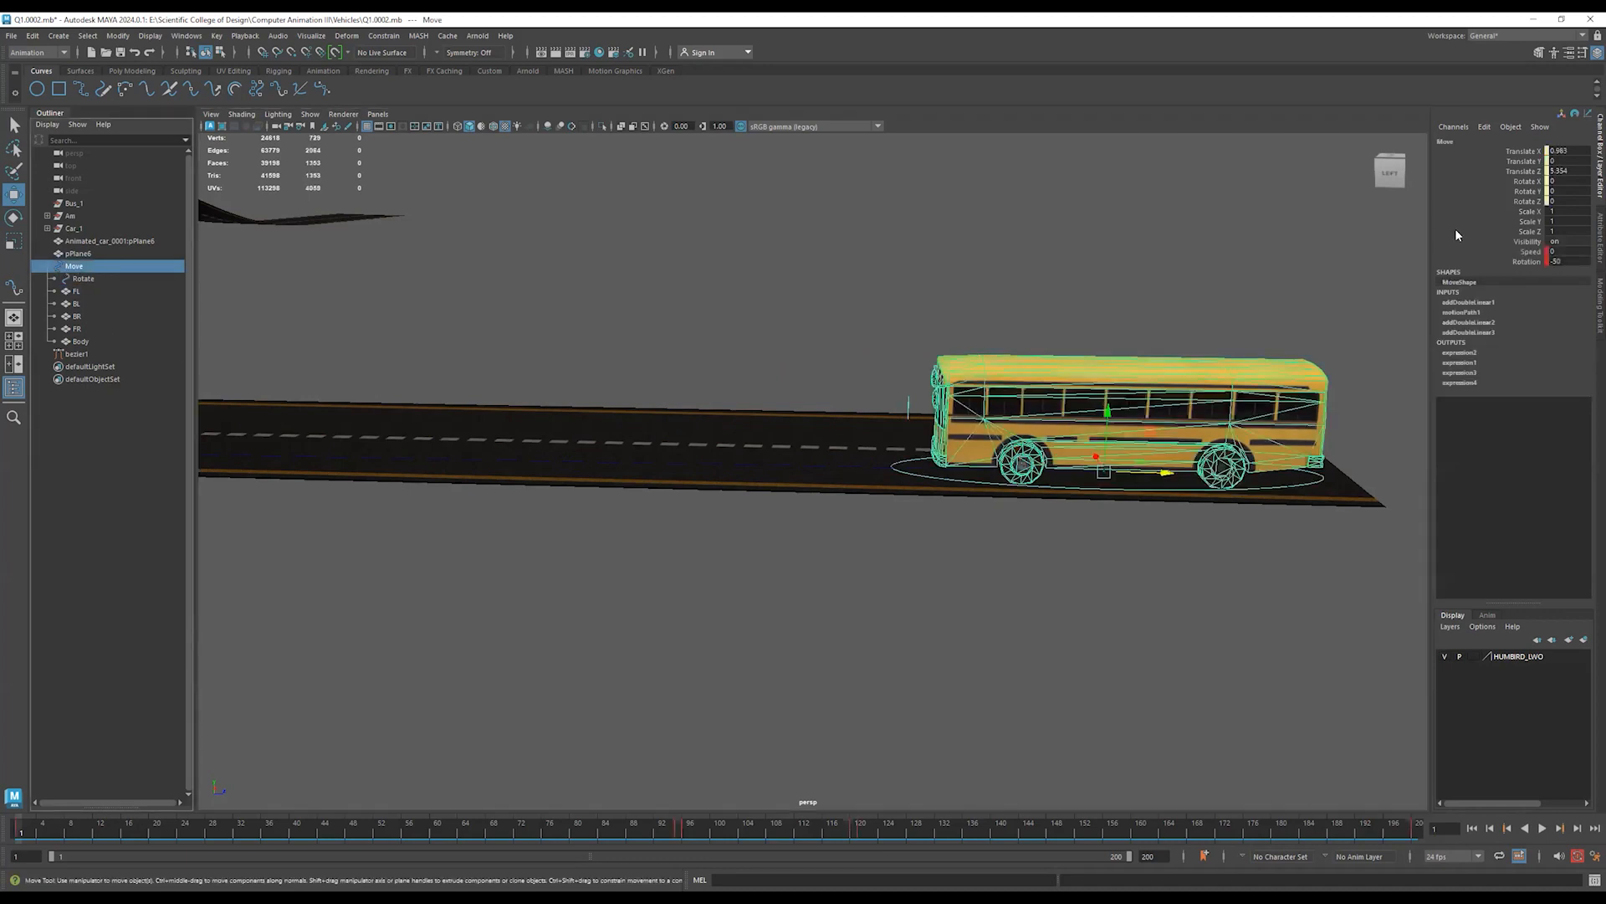
left_click(1567, 262)
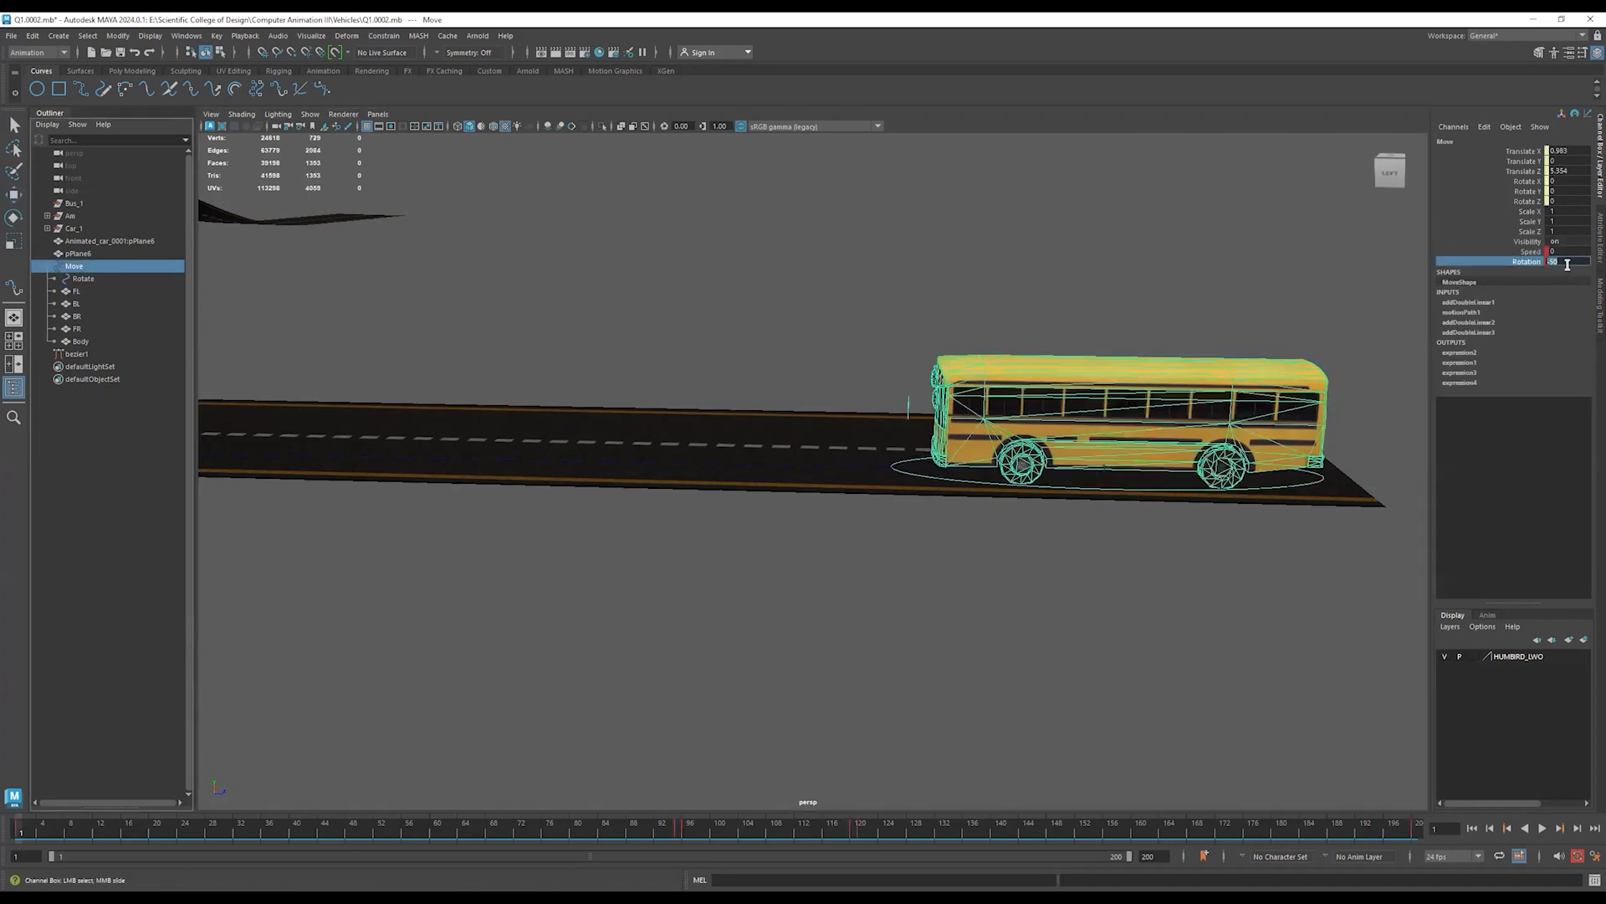
type("-60")
key("Return")
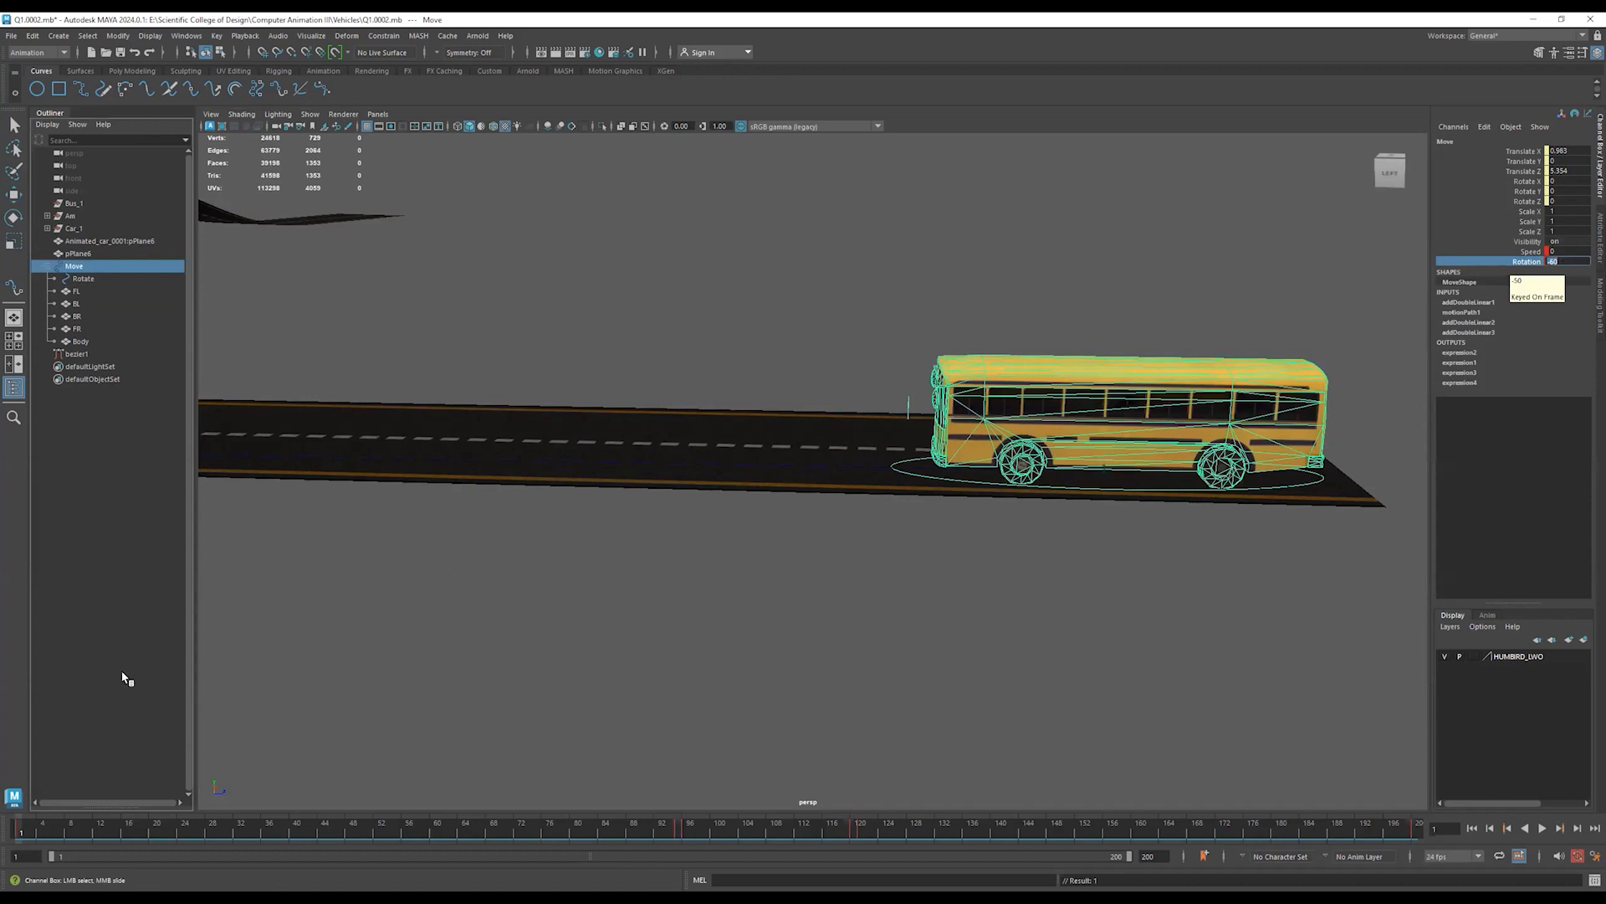
left_click(1070, 718)
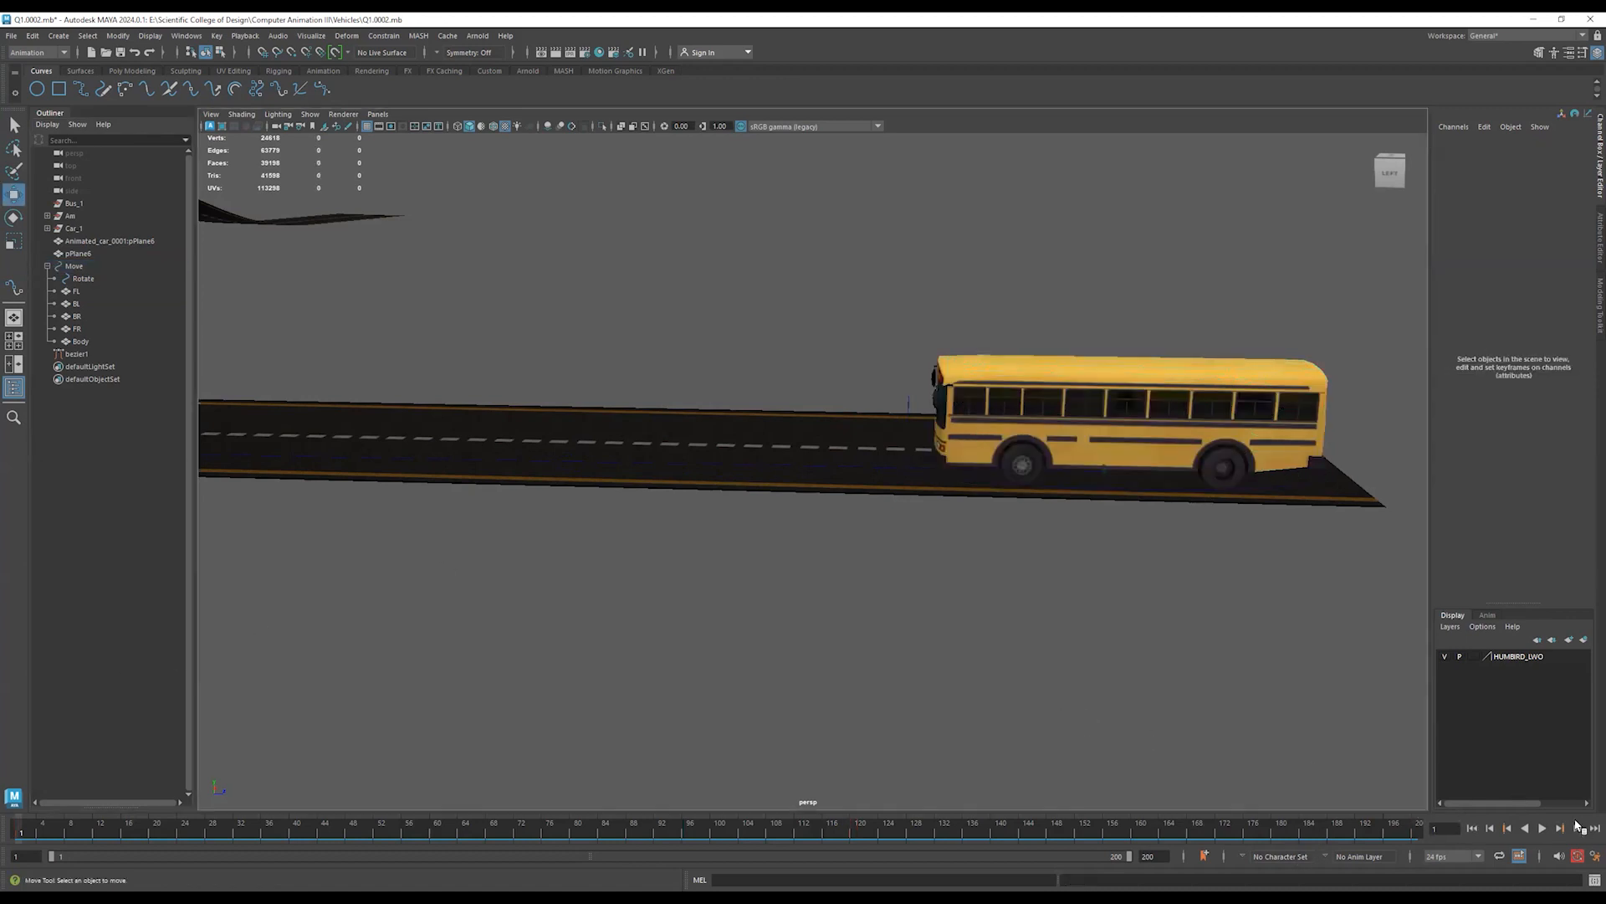
left_click(1542, 828)
left_click(1543, 828)
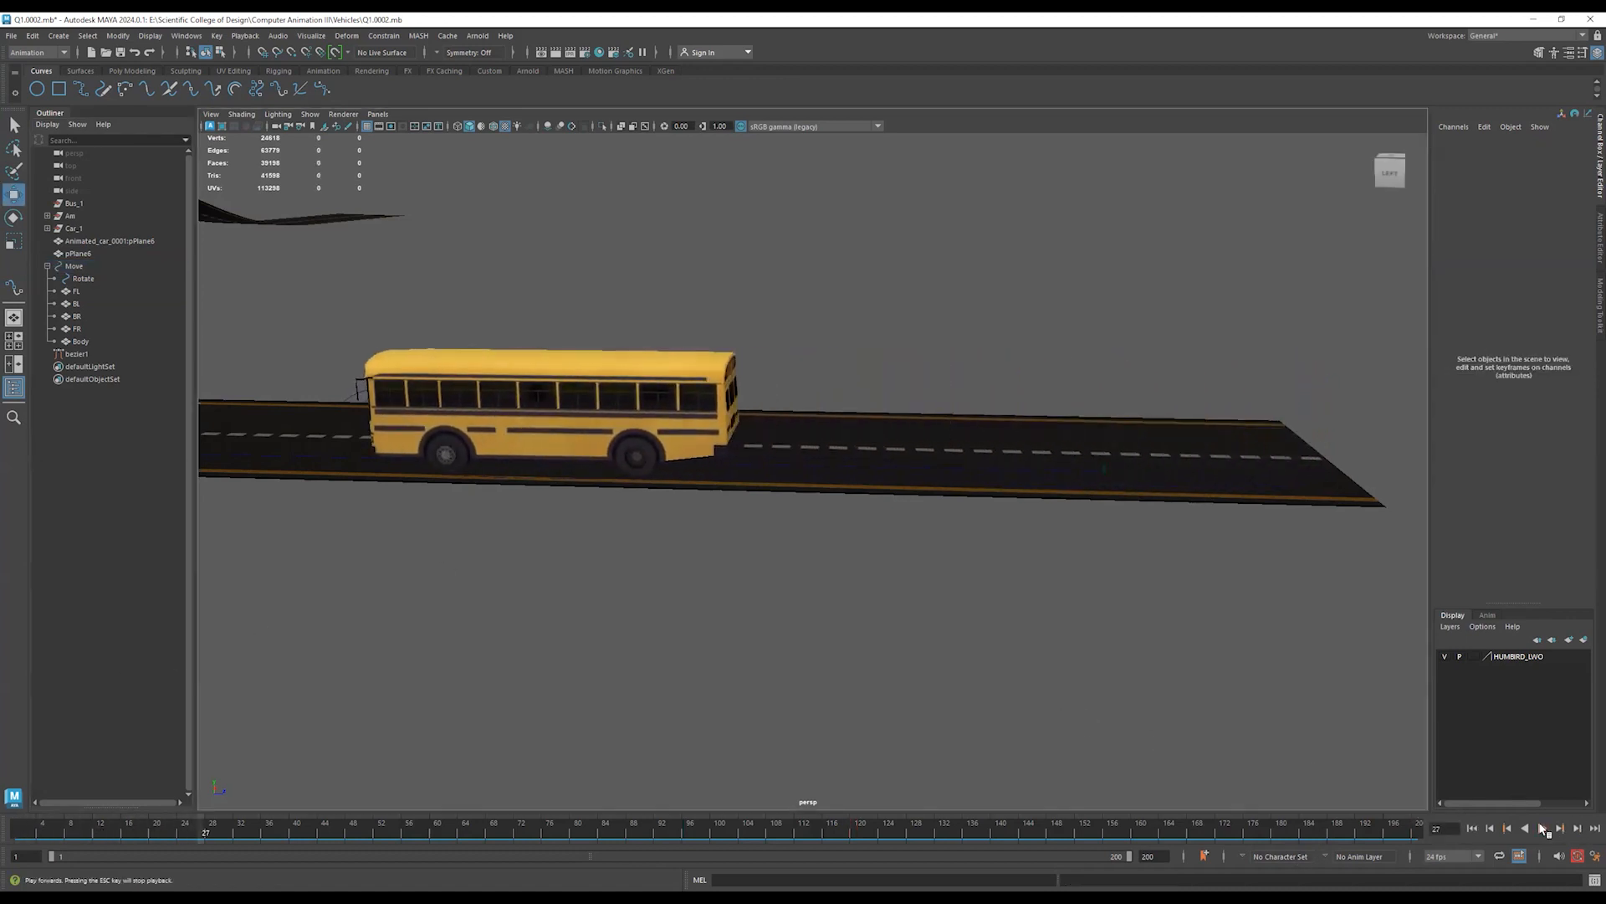
left_click(1472, 828)
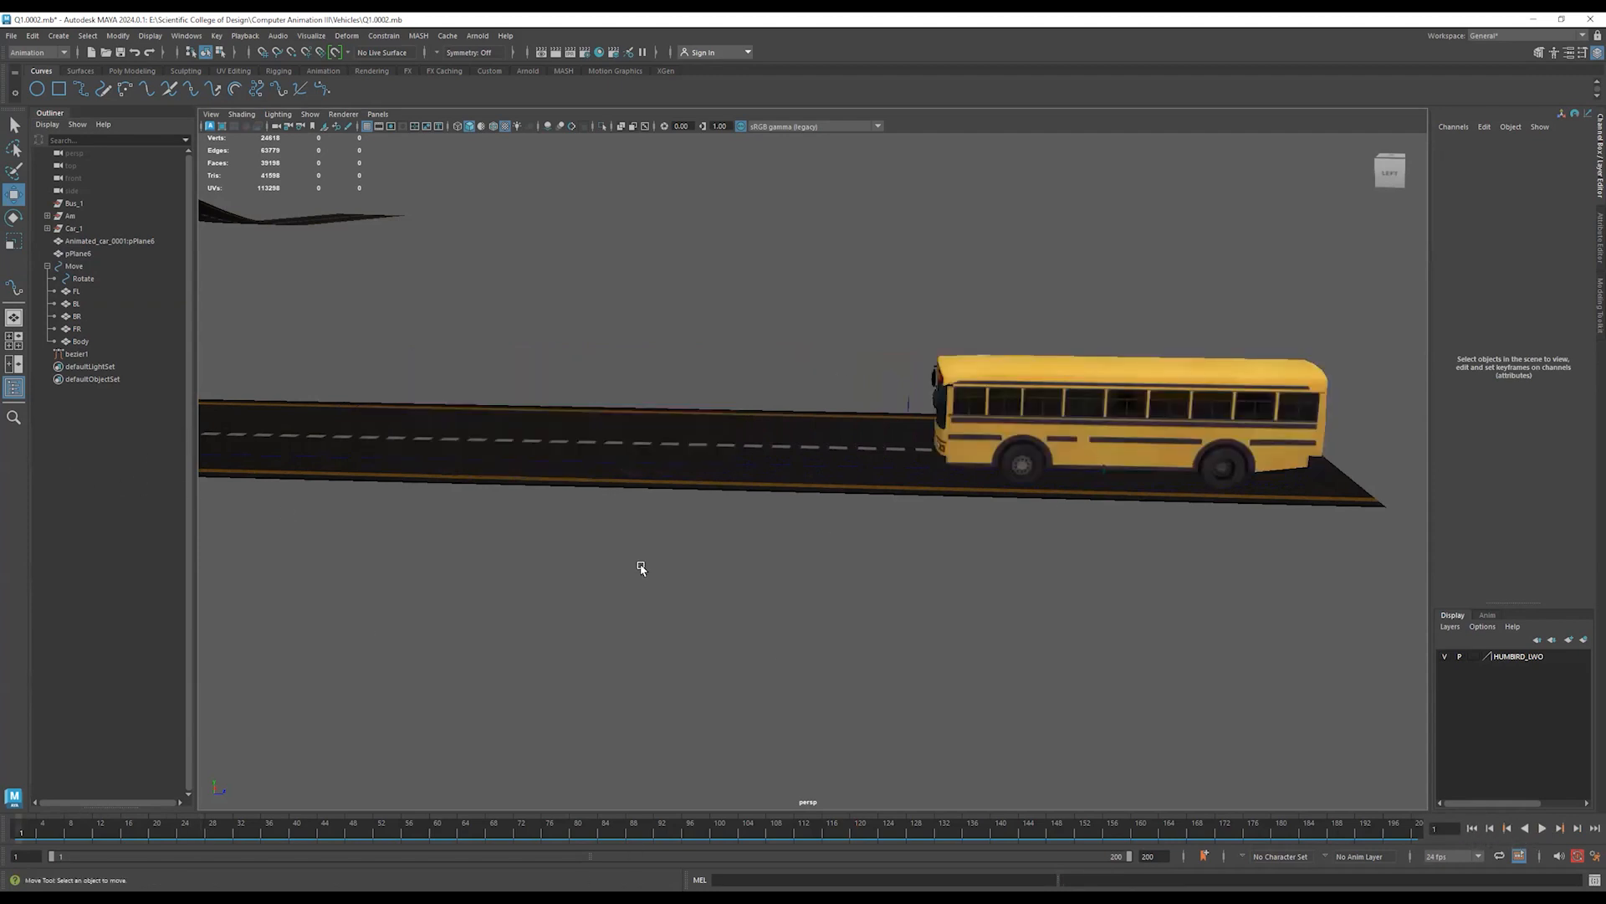
Set the Move control's Rotation to -60 on the key at frame 95 and return to the first frame.
left_click(74, 265)
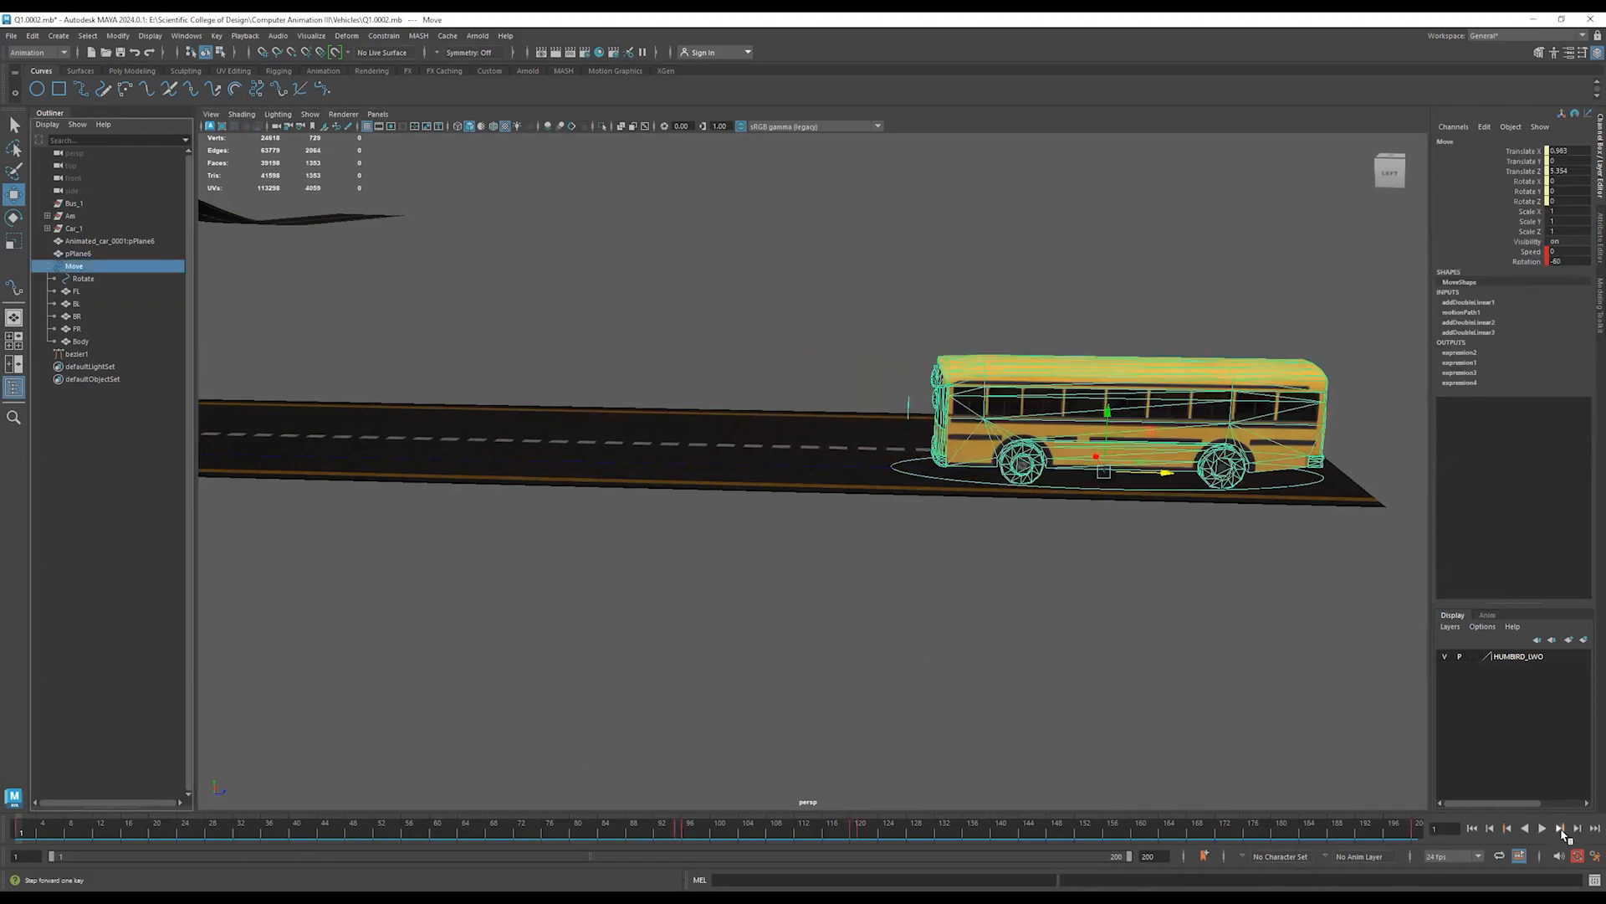
left_click(1560, 828)
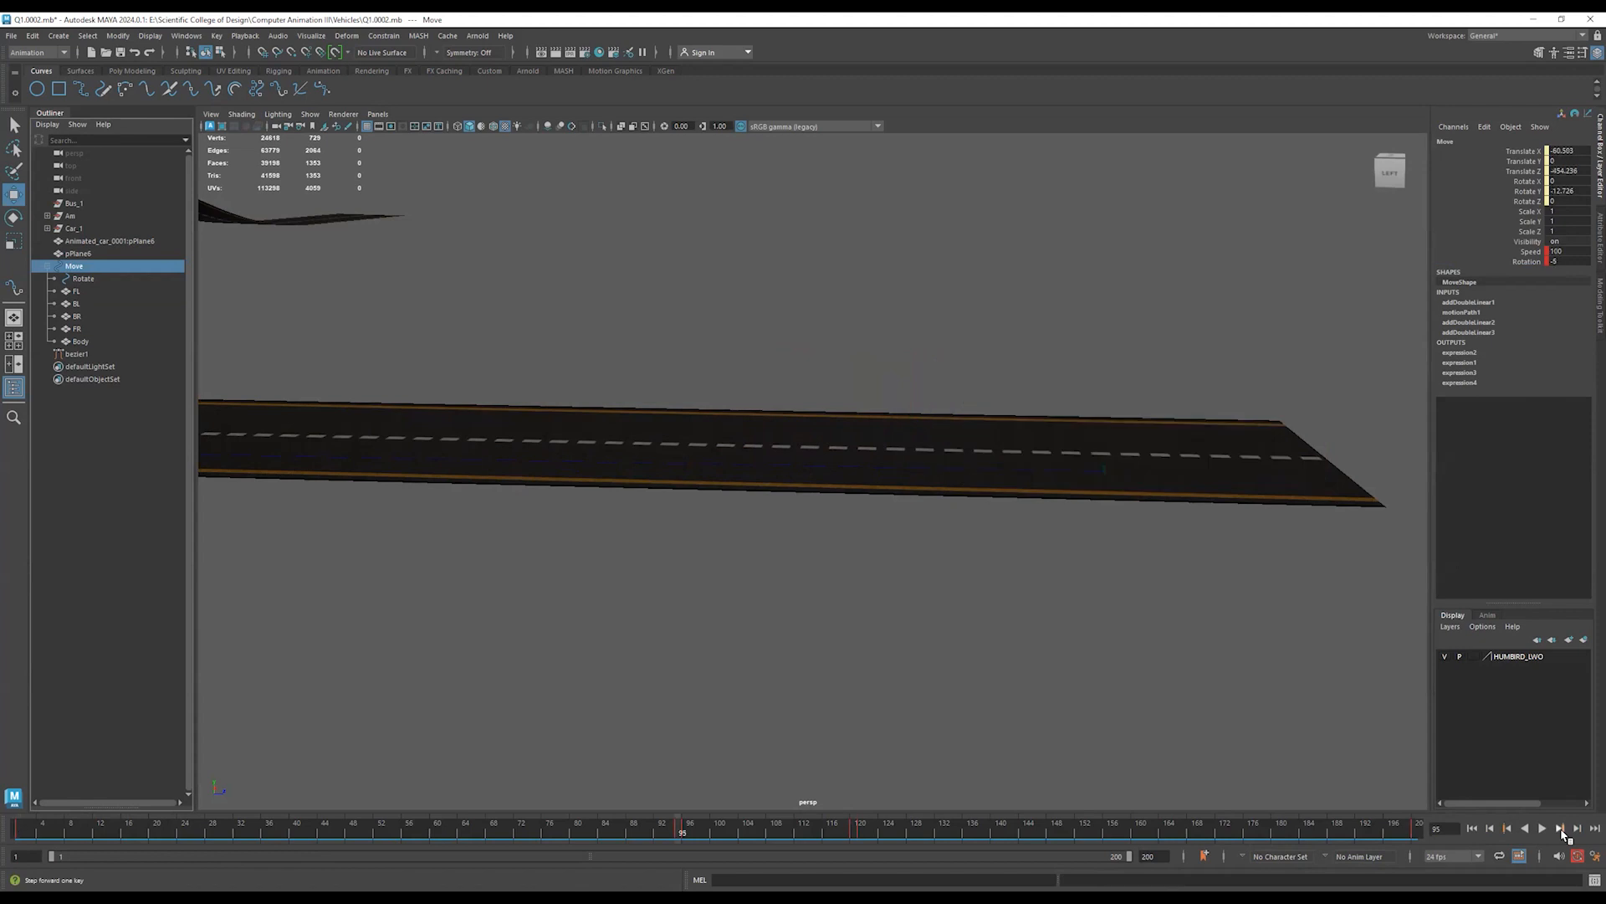
double_click(1572, 263)
key("Return")
left_click(1472, 827)
Set the Move control's Rotation to -60 on its final key and return to the first frame.
scroll(757, 612, "down", 3)
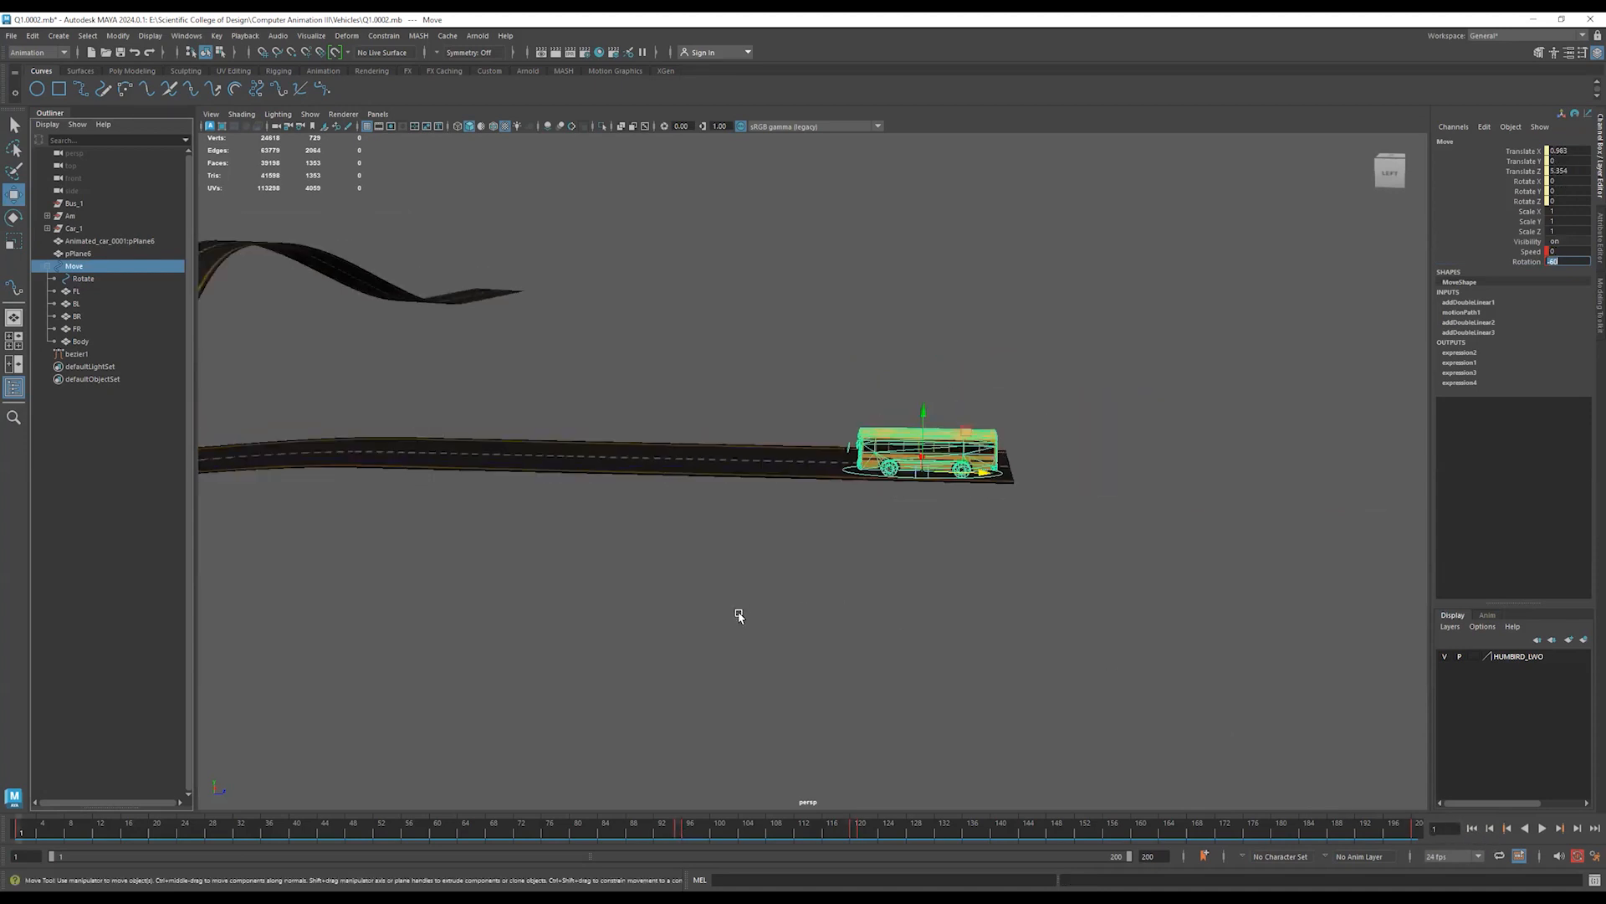
mouse_move(473, 620)
left_mouse_down("alt")
mouse_move(939, 631)
mouse_move(494, 631)
left_mouse_up("alt")
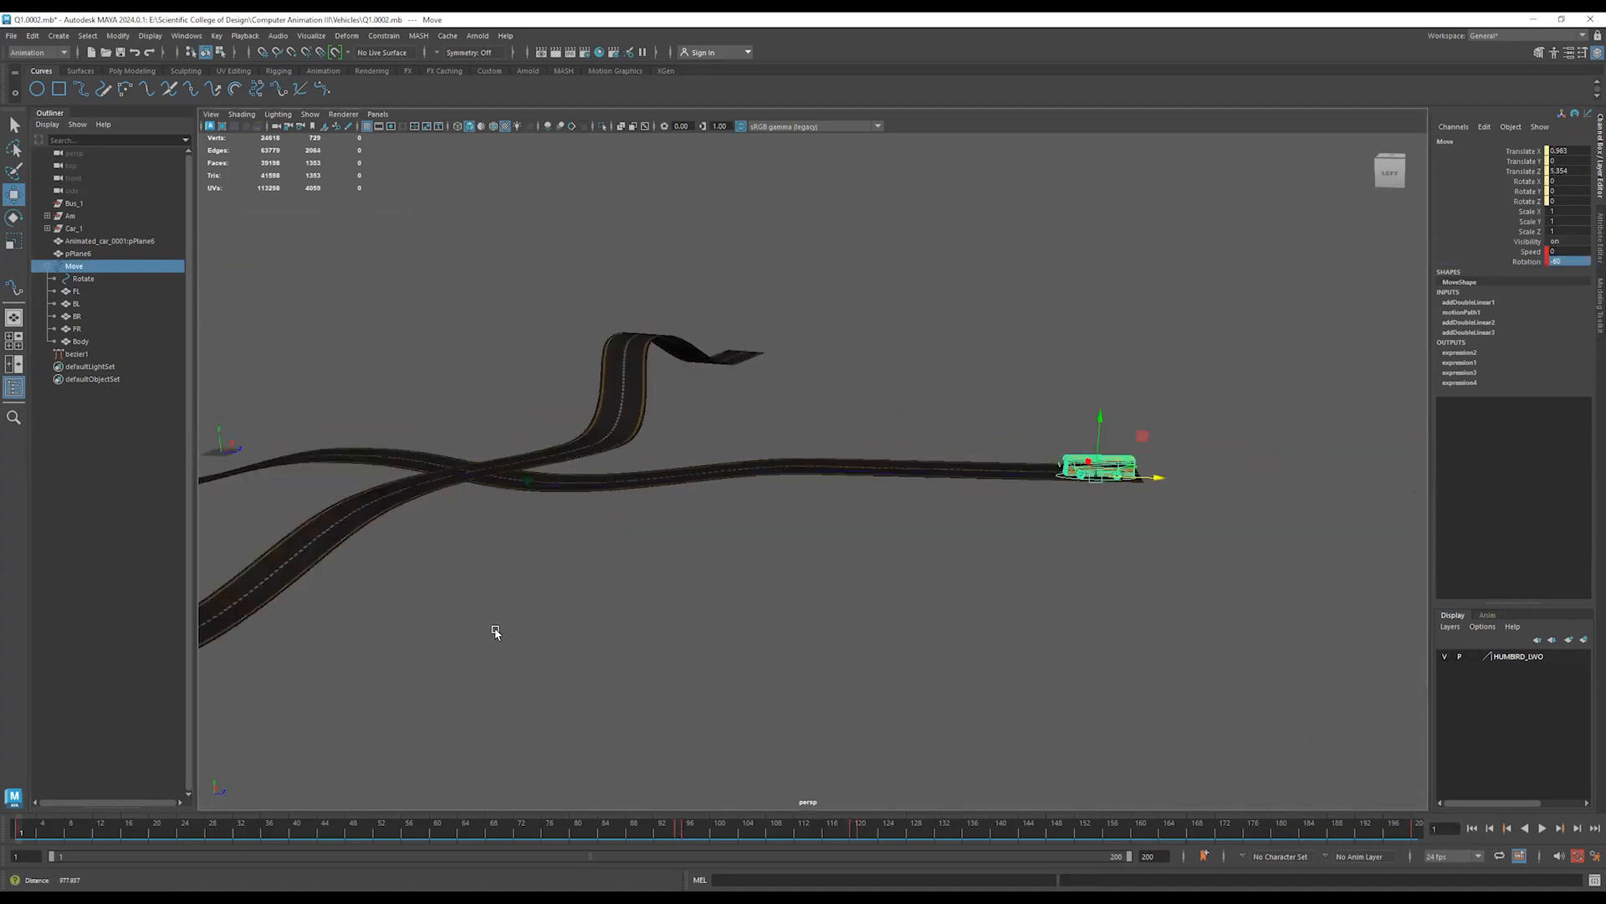
left_click(933, 662)
left_click_drag(828, 639, 789, 632, "alt")
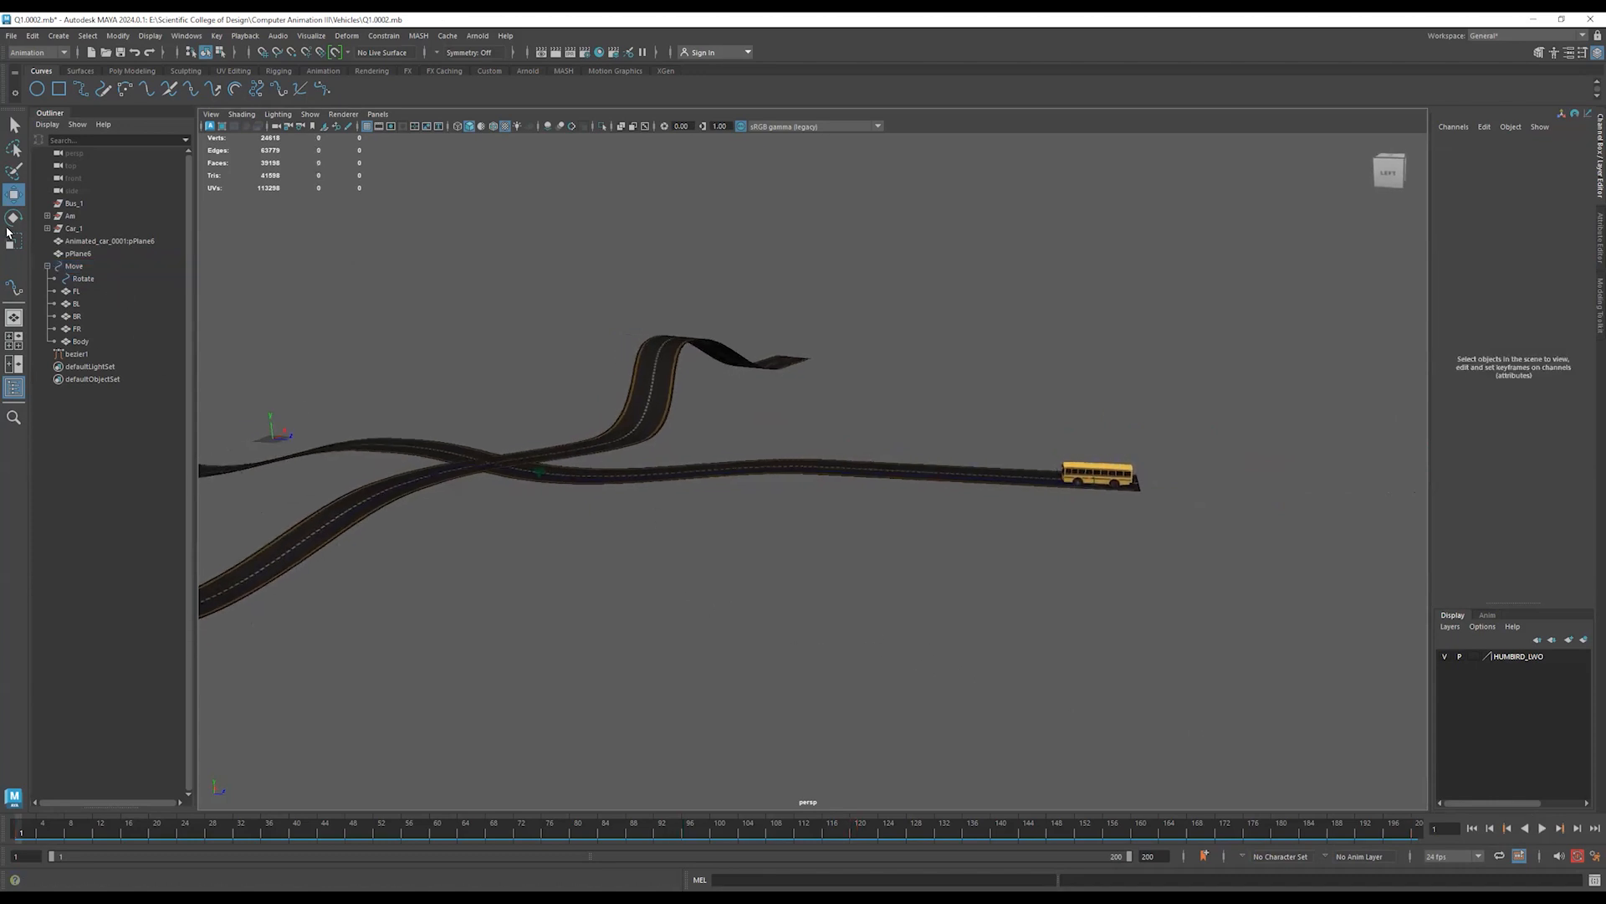
left_click(75, 266)
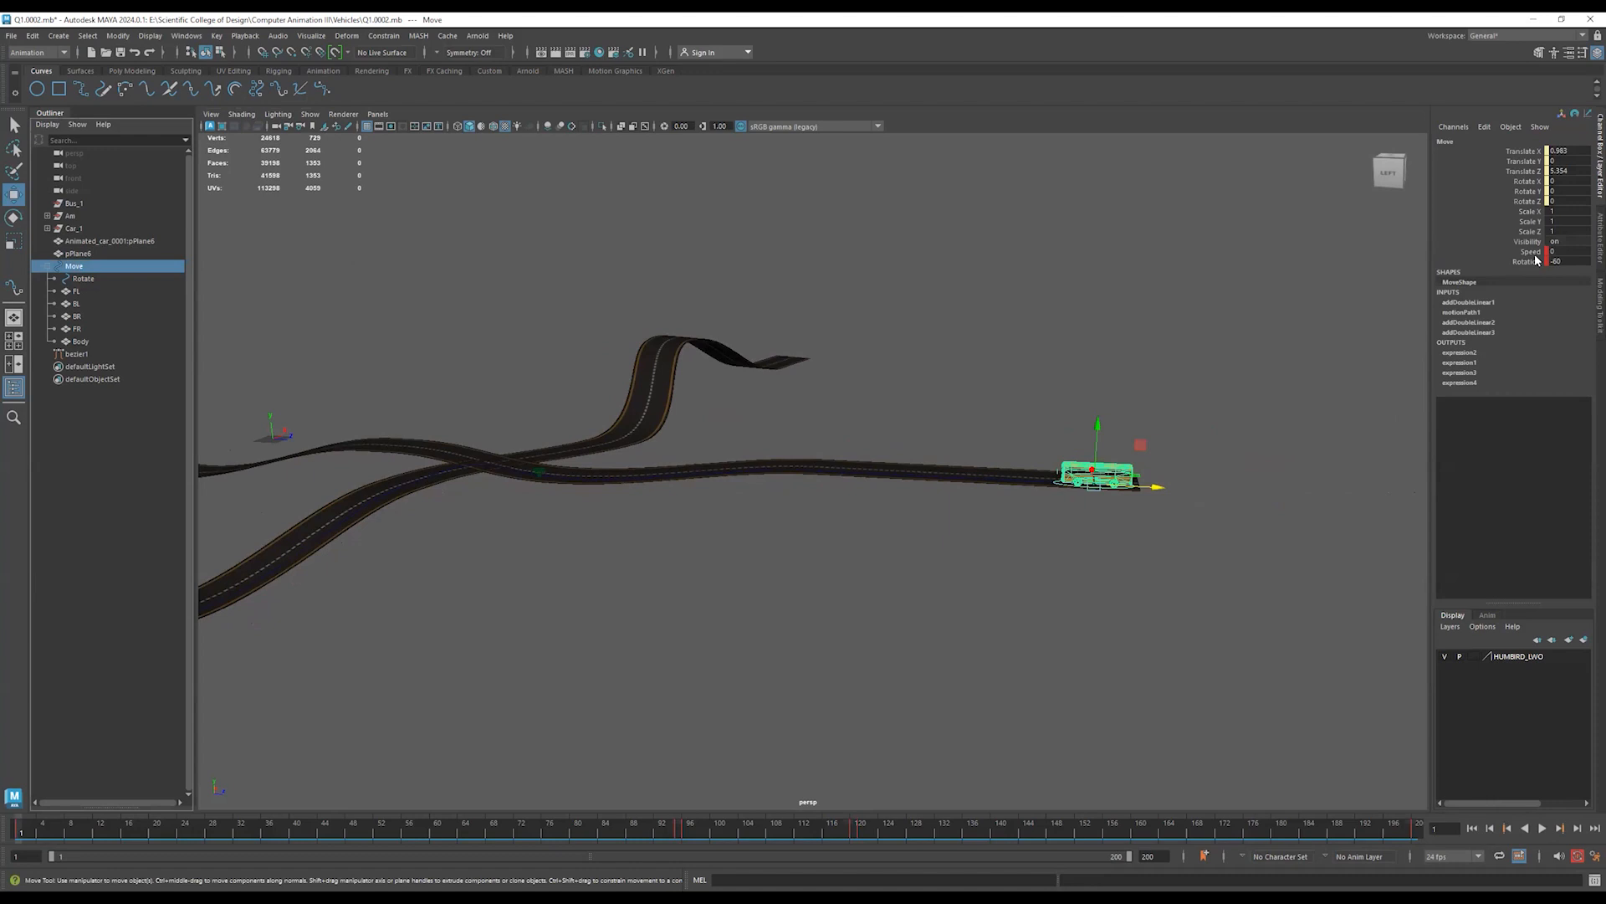
left_click(1562, 828)
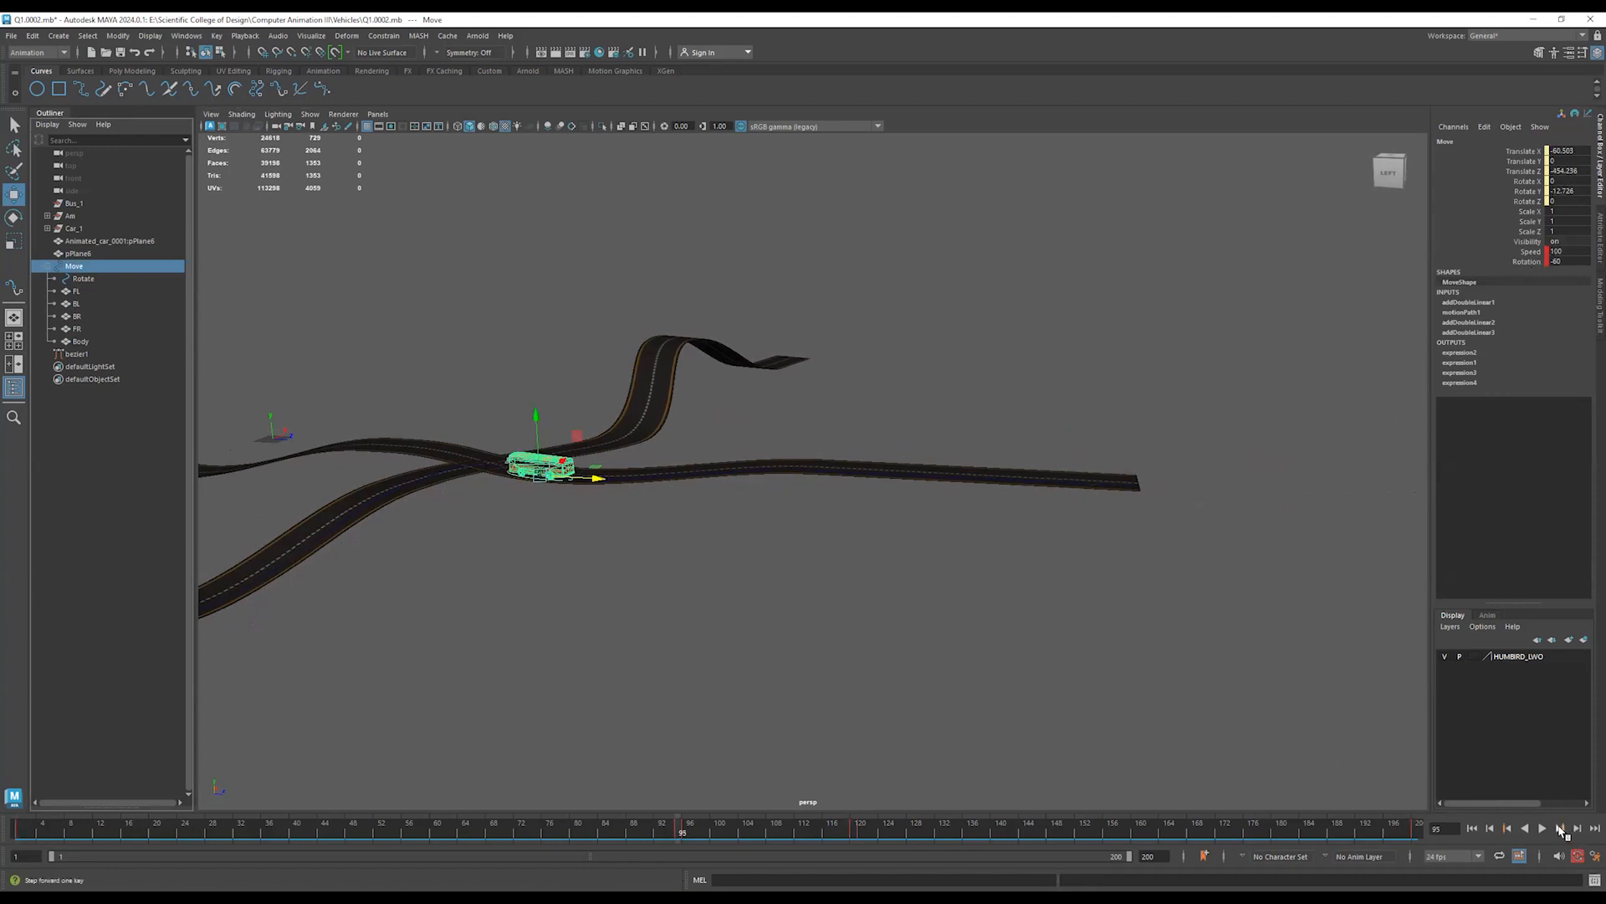
left_click(1561, 828)
left_click(1561, 828)
double_click(1561, 261)
left_click(1577, 828)
type("-60")
key("Return")
left_click(1472, 828)
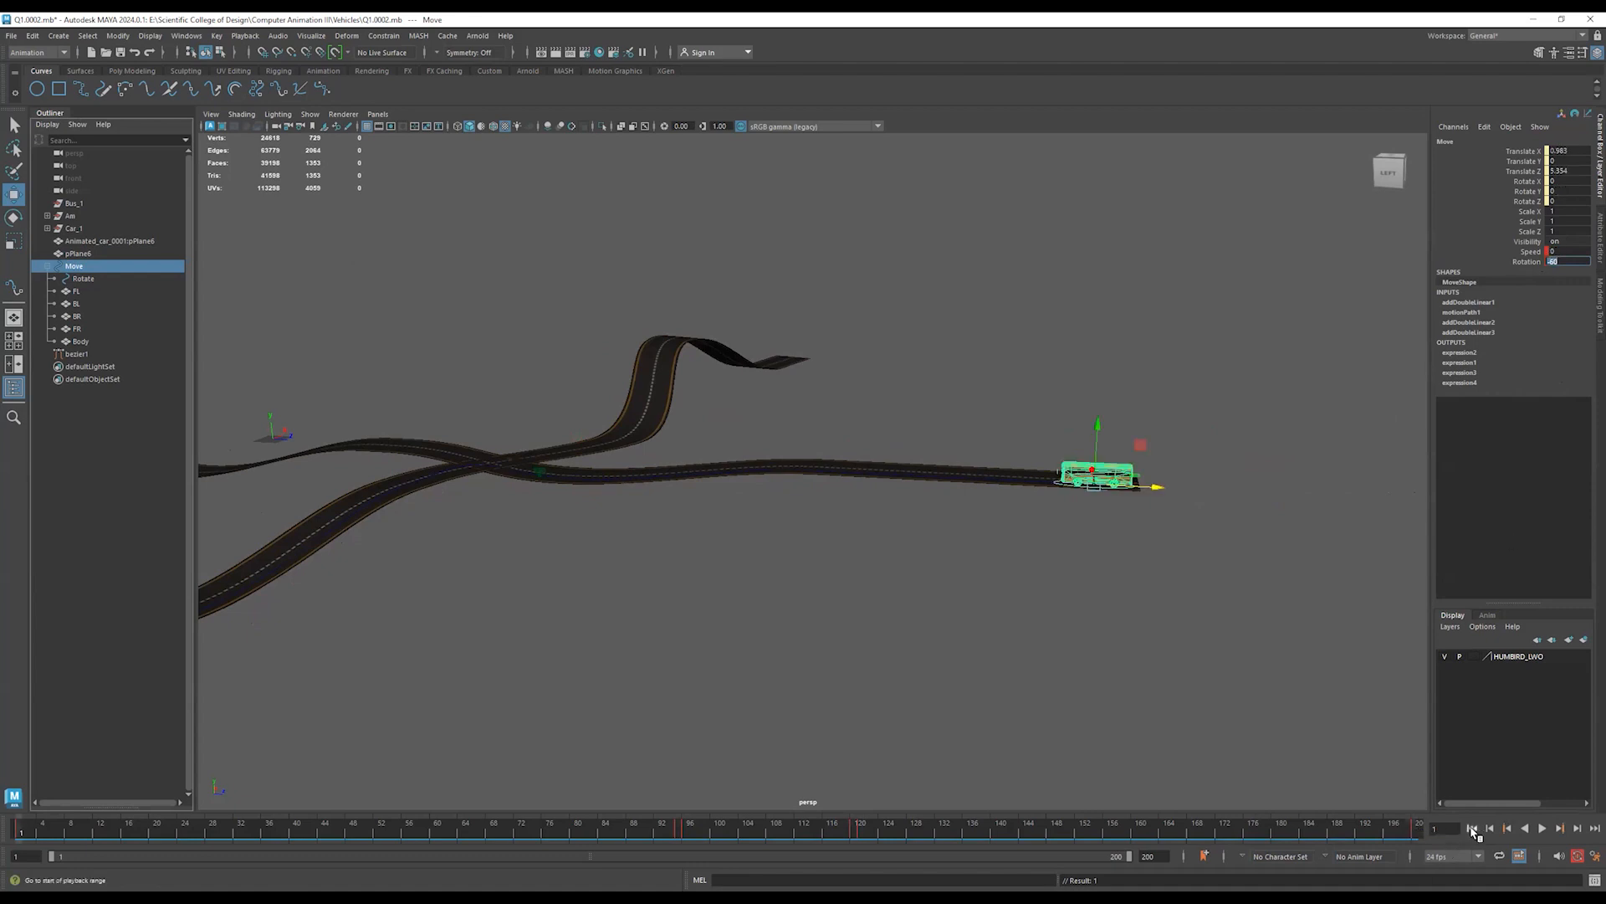
Frame the road crossing and play and scrub the animation with nothing selected to check the bus's travel.
middle_click_drag(672, 524, 1062, 578, "alt")
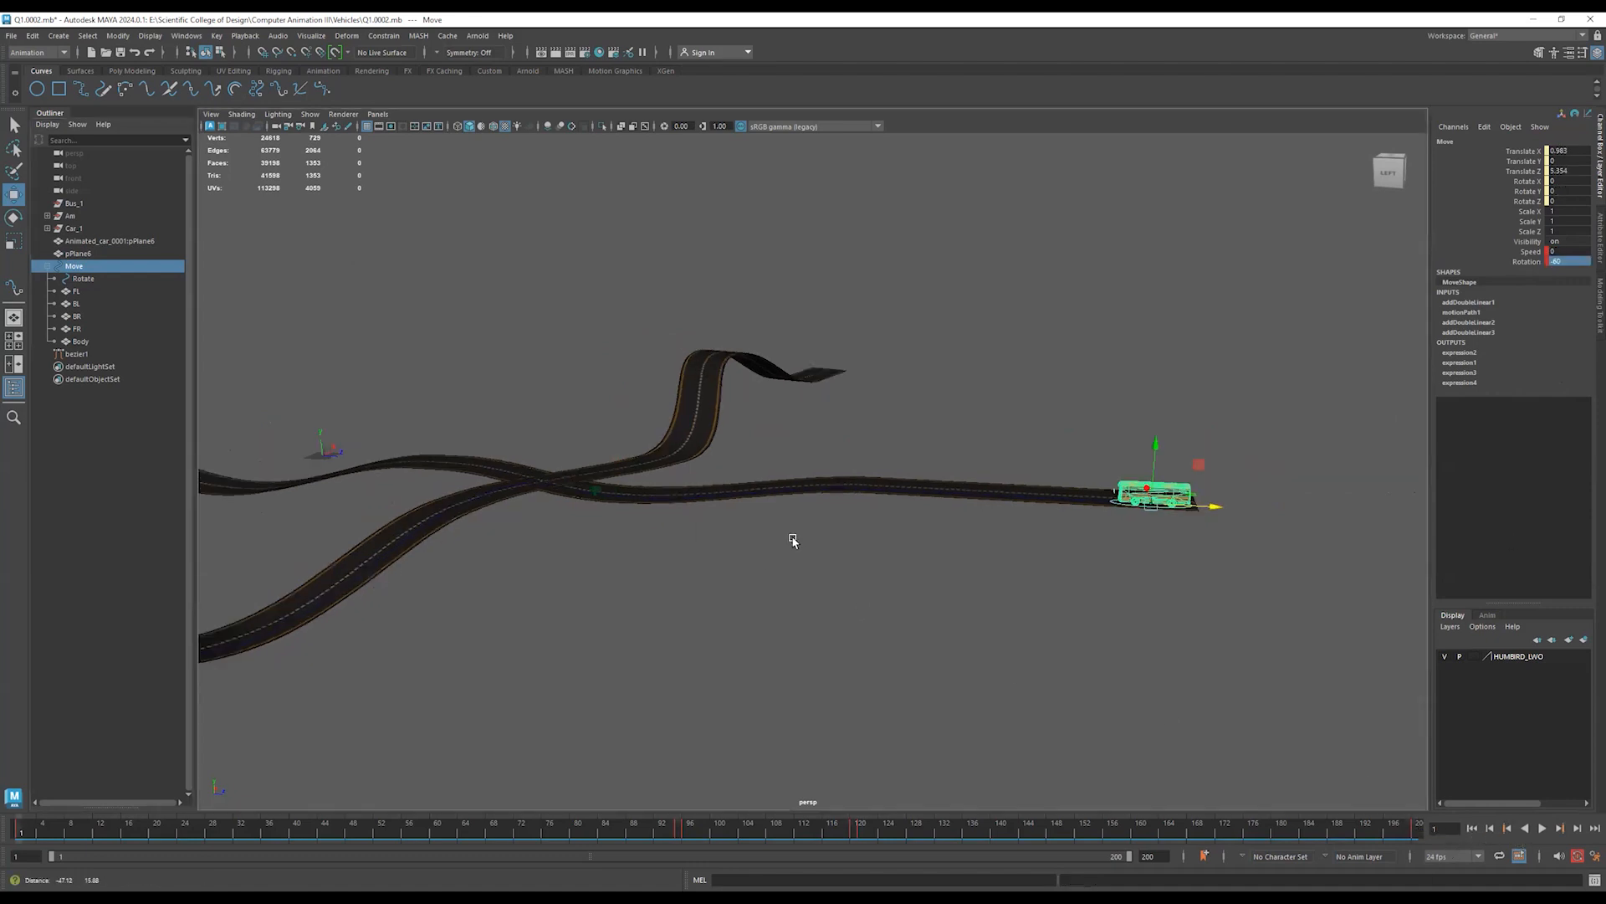
right_click_drag(516, 570, 1234, 678, "alt")
left_click_drag(957, 708, 895, 673, "alt")
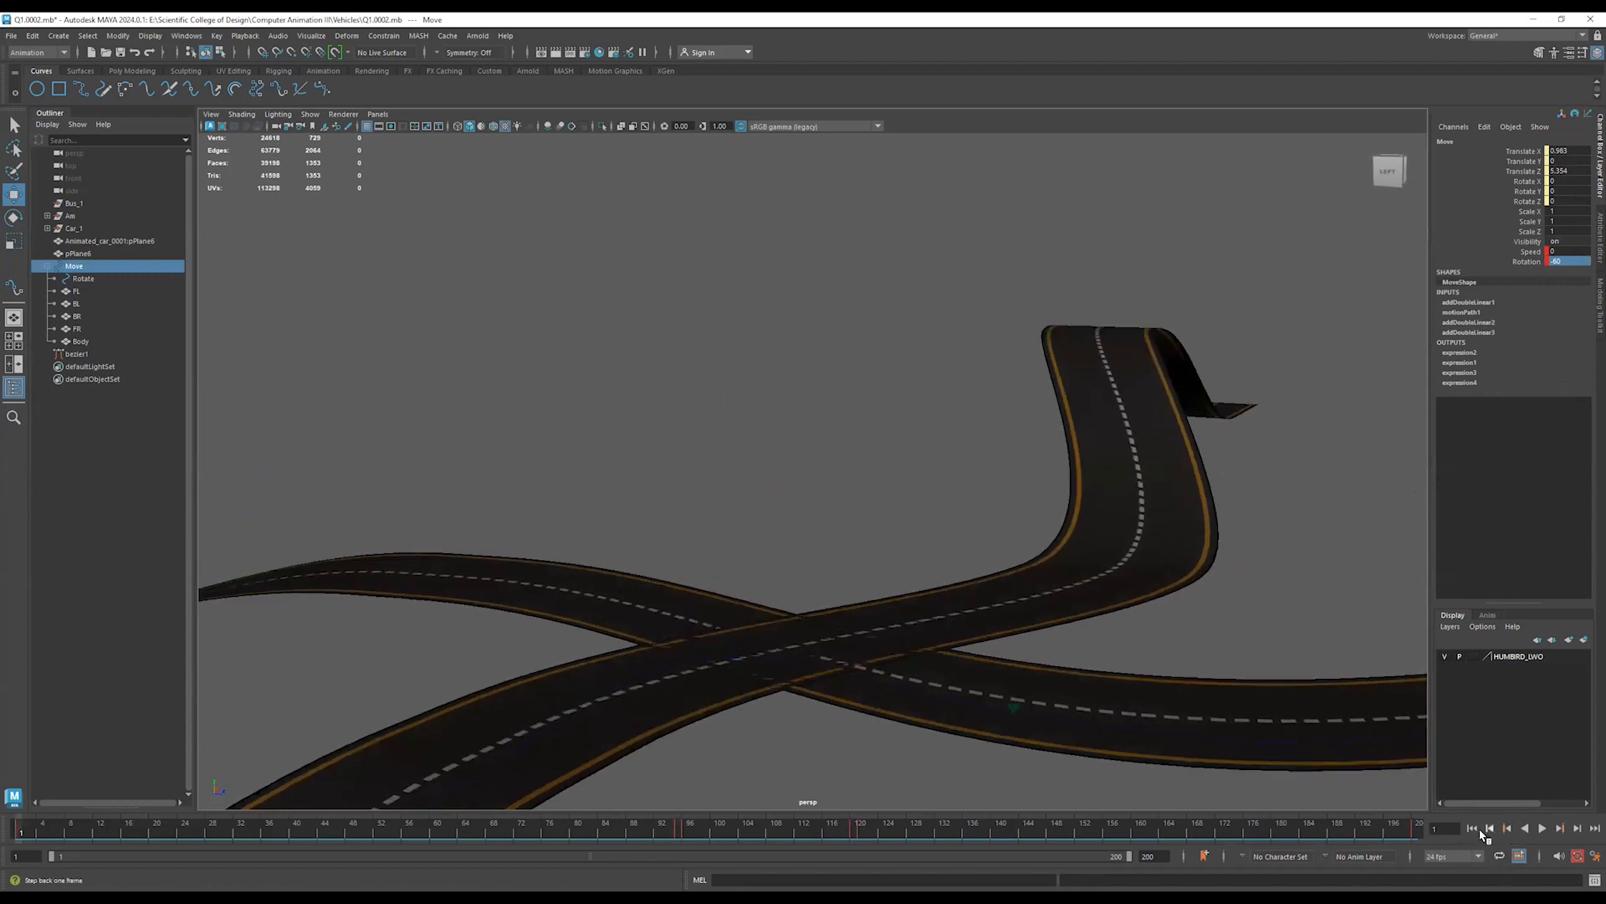
left_click(1542, 828)
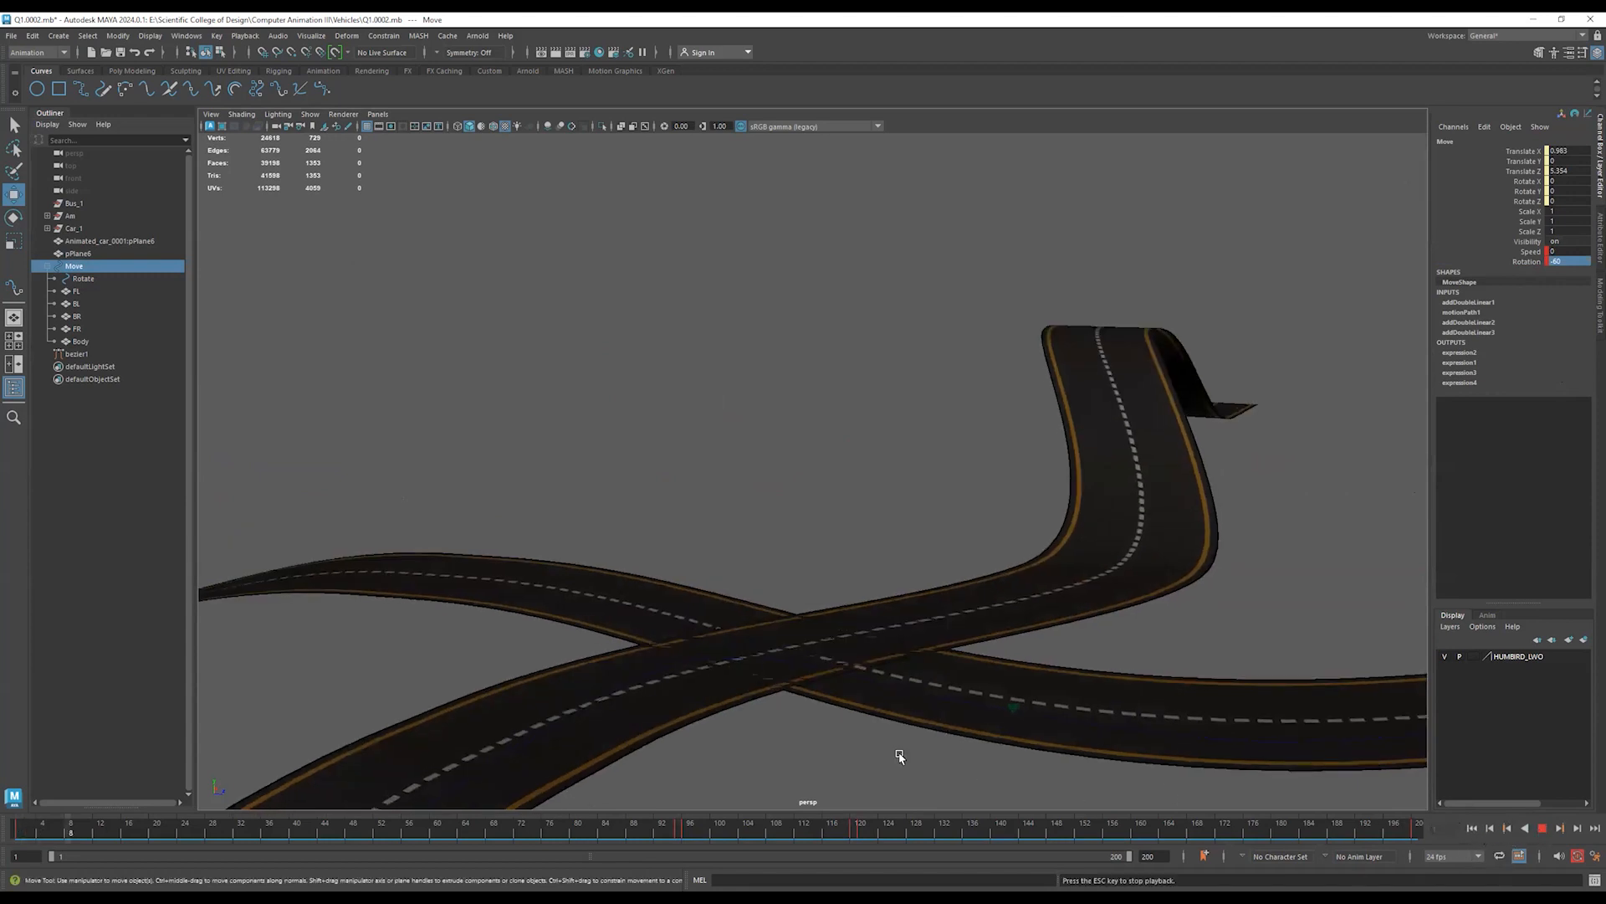
left_click(849, 747)
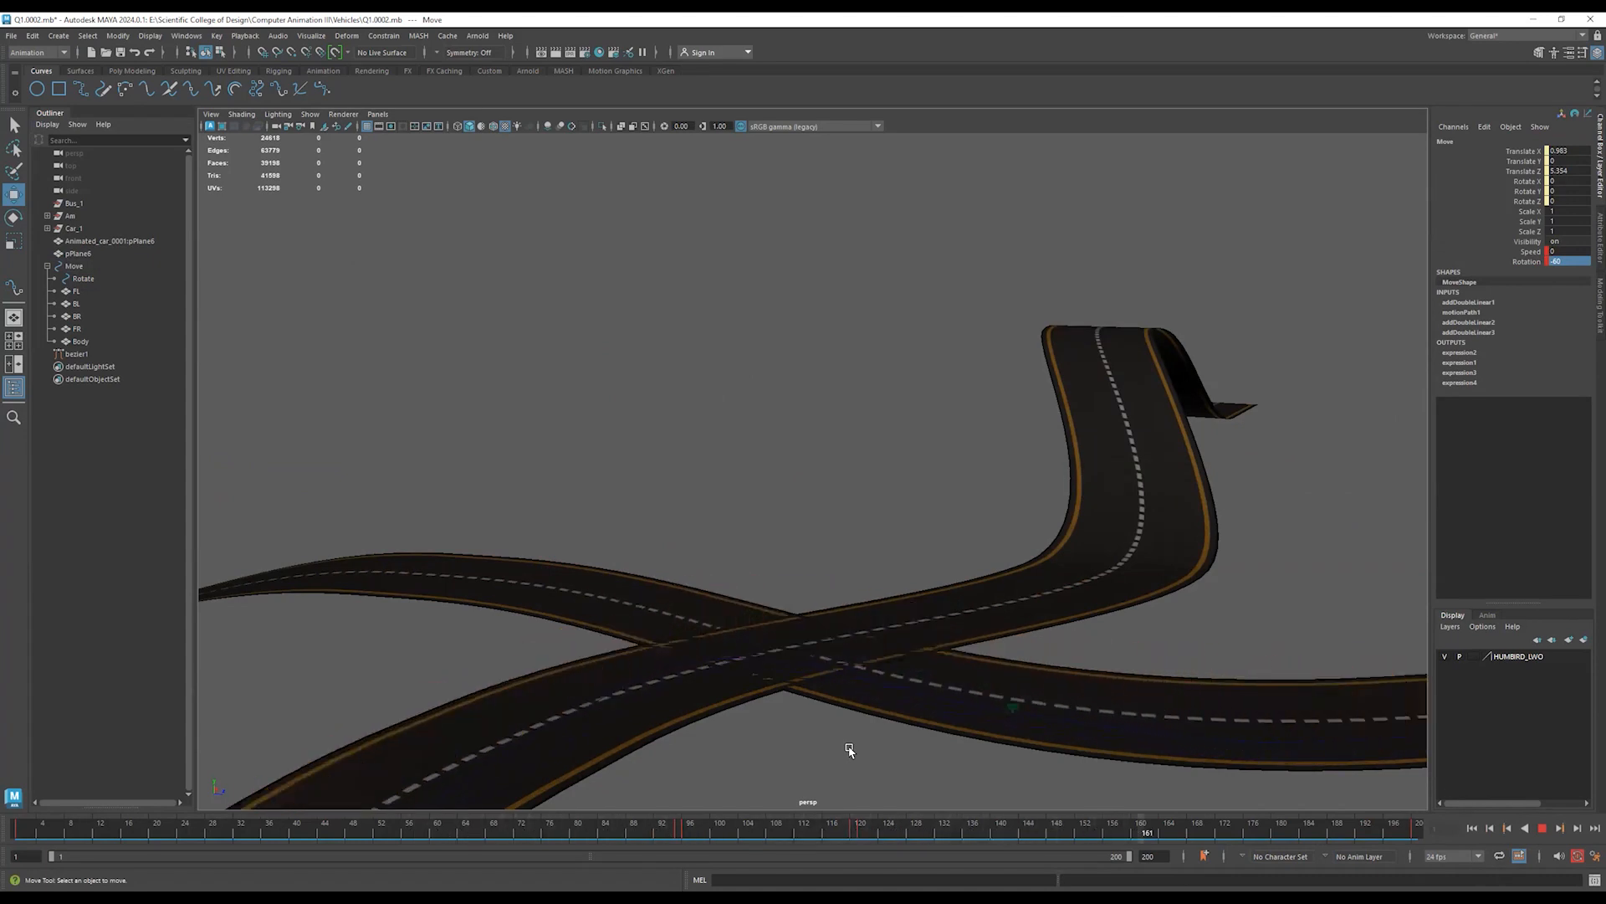
left_click_drag(545, 828, 86, 828)
left_click(1543, 828)
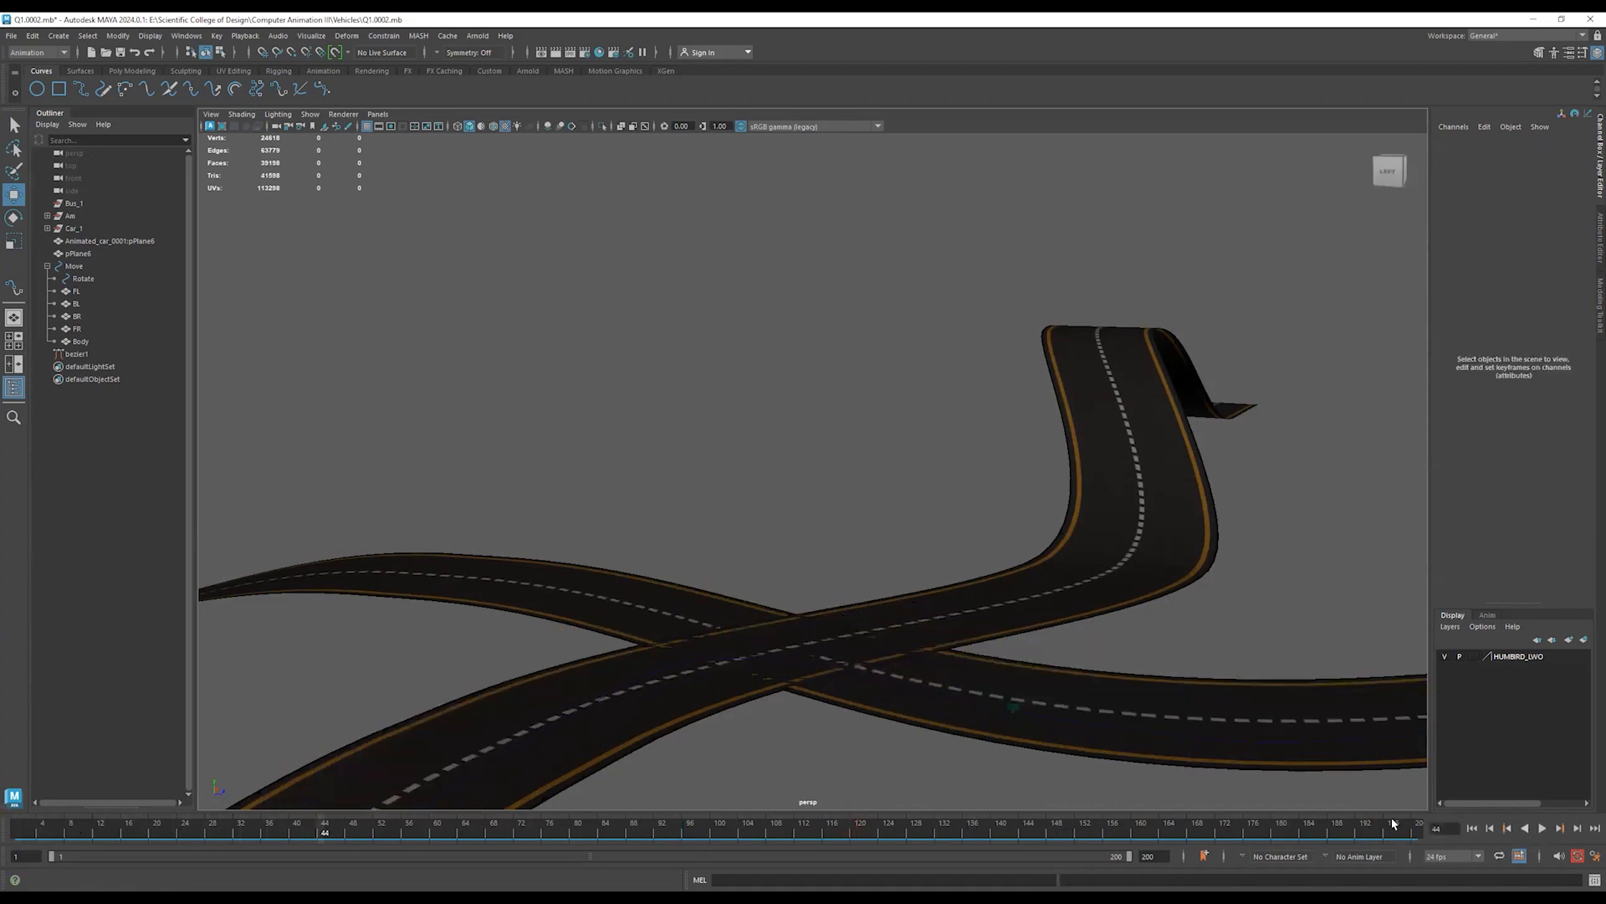
Change the playback speed in the Time Slider preferences and save them.
left_click(1594, 857)
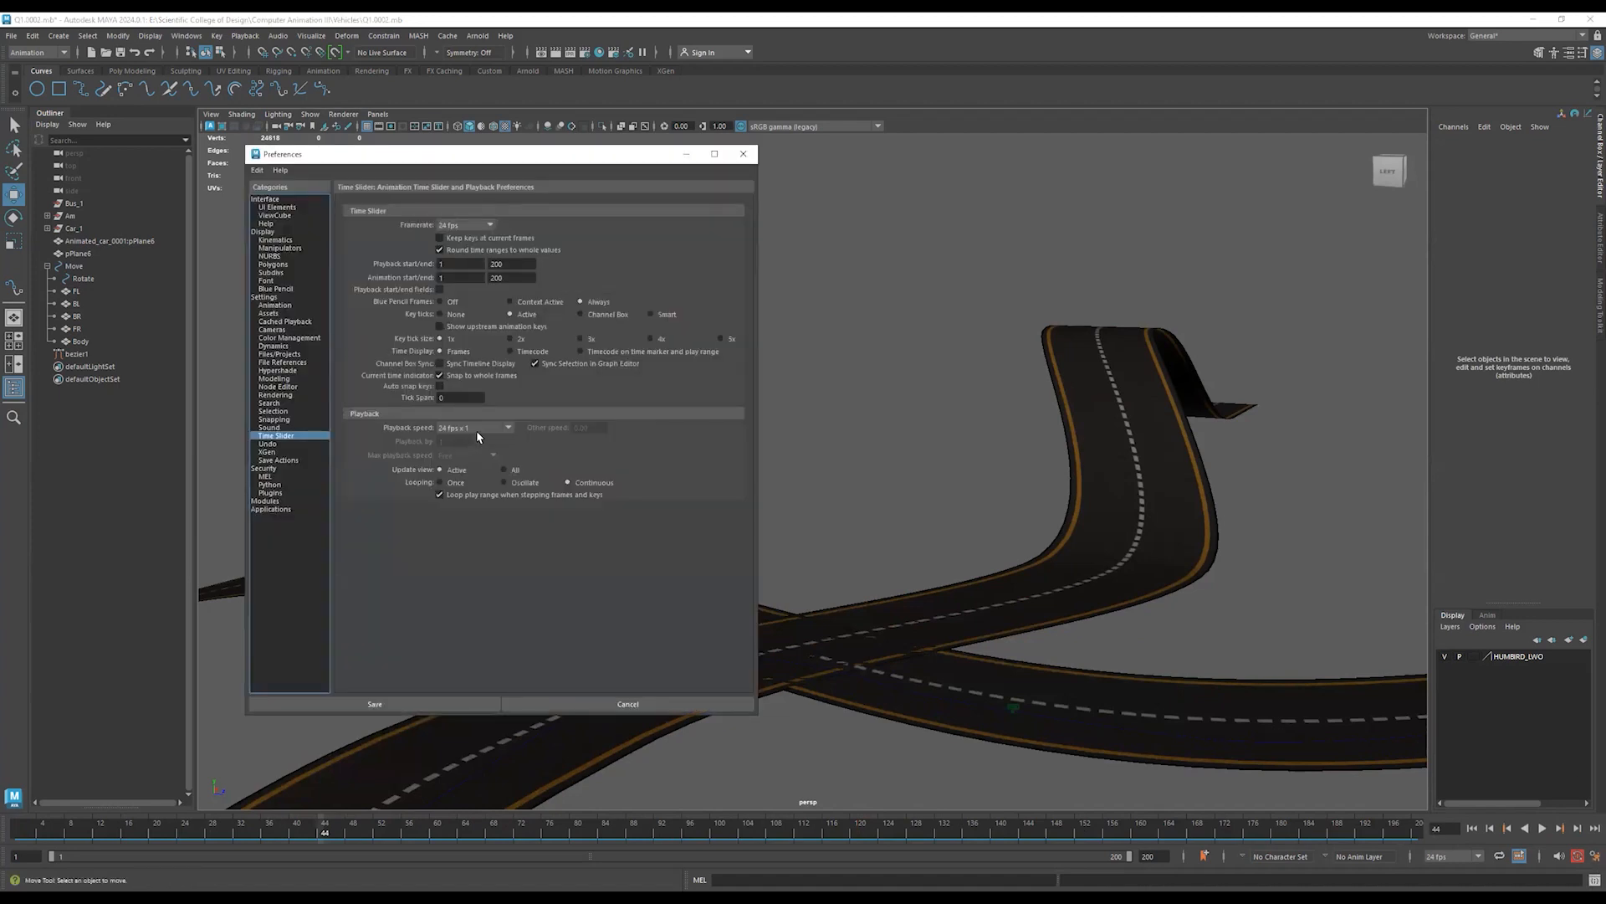
left_click(475, 466)
left_click(447, 707)
Replay the animation from the first frame and scrub it to check the bus's approach to the crossing.
left_click(1472, 828)
left_click(1542, 828)
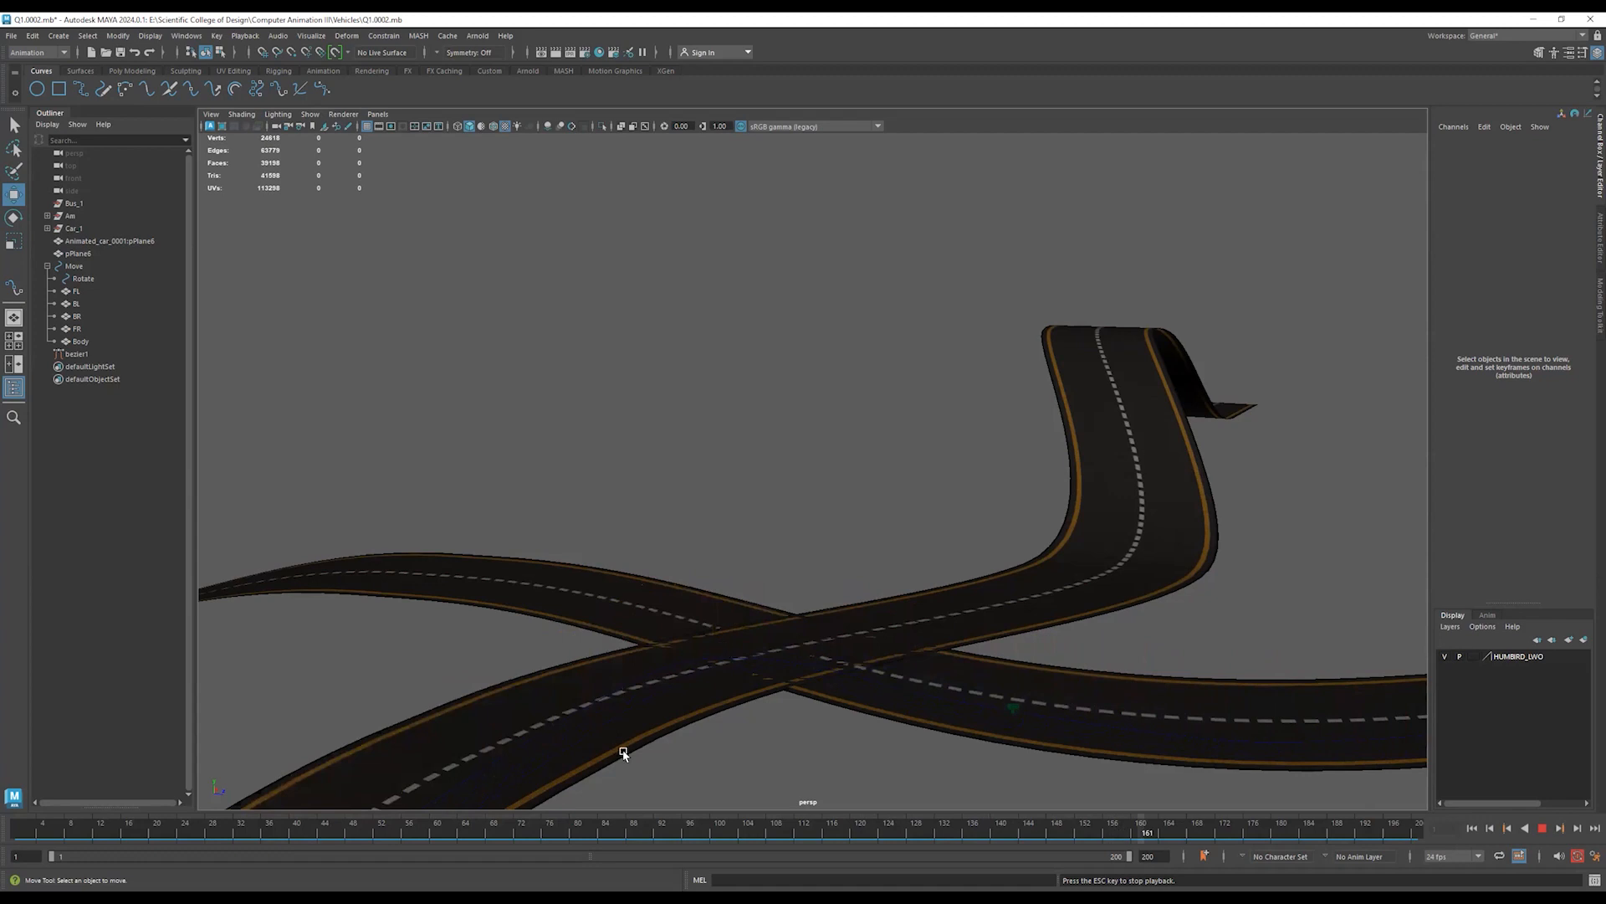
mouse_move(448, 832)
left_mouse_down()
mouse_move(1038, 835)
mouse_move(465, 854)
left_mouse_up()
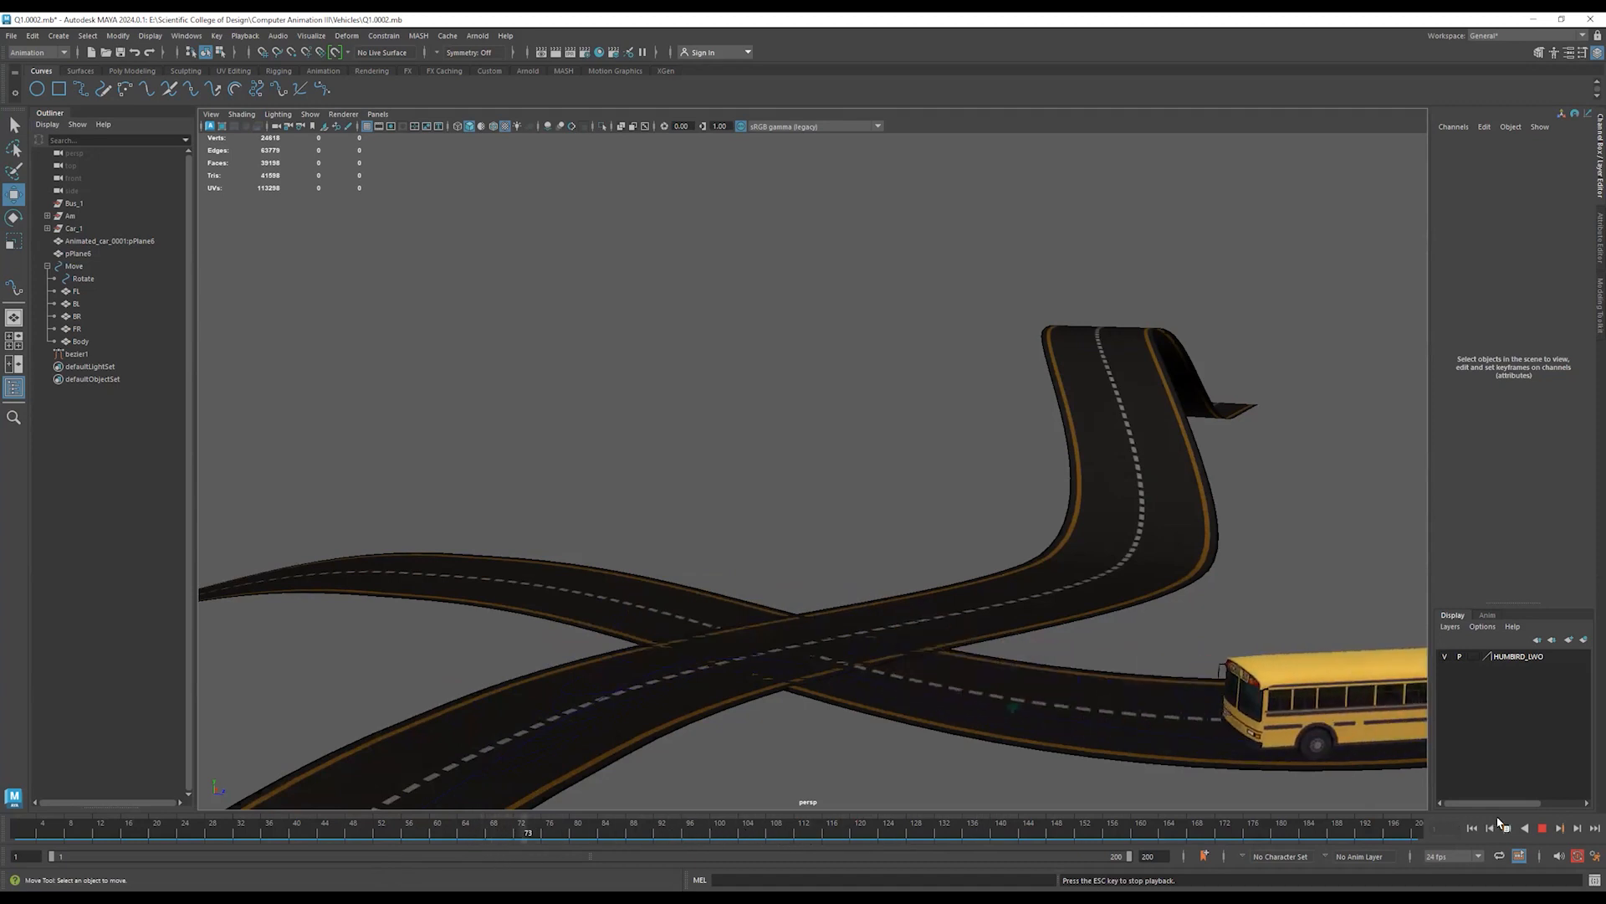
left_click(1543, 828)
Adjust the Bezier path's tangent handle at the crossing through its control vertices and scrub the bus through the turn.
left_click(667, 669)
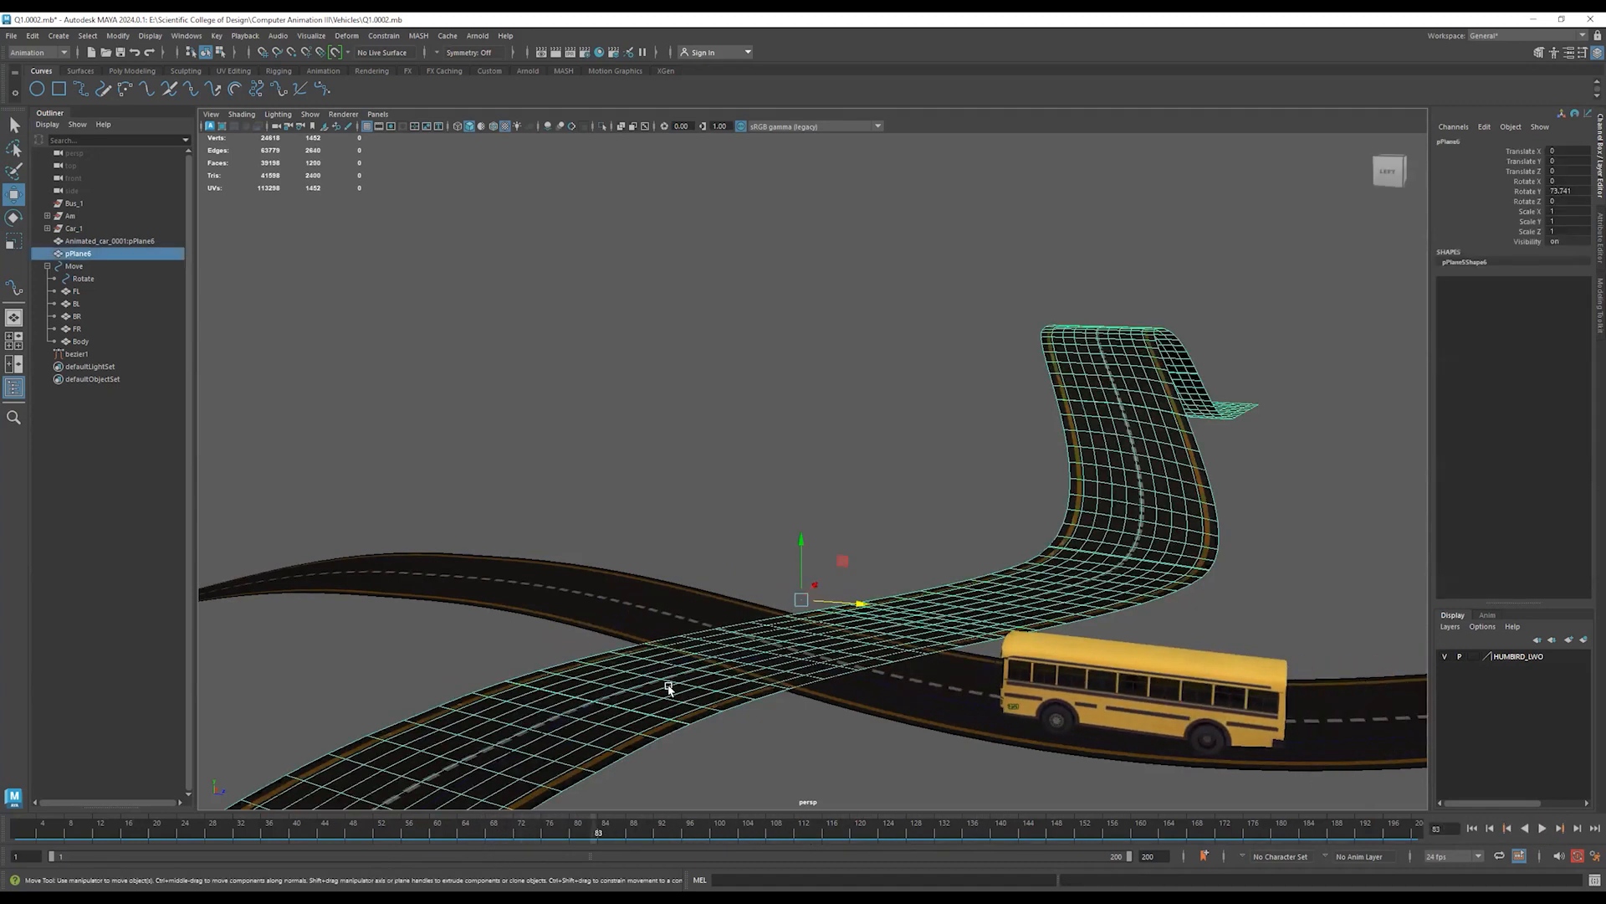
left_click(888, 688)
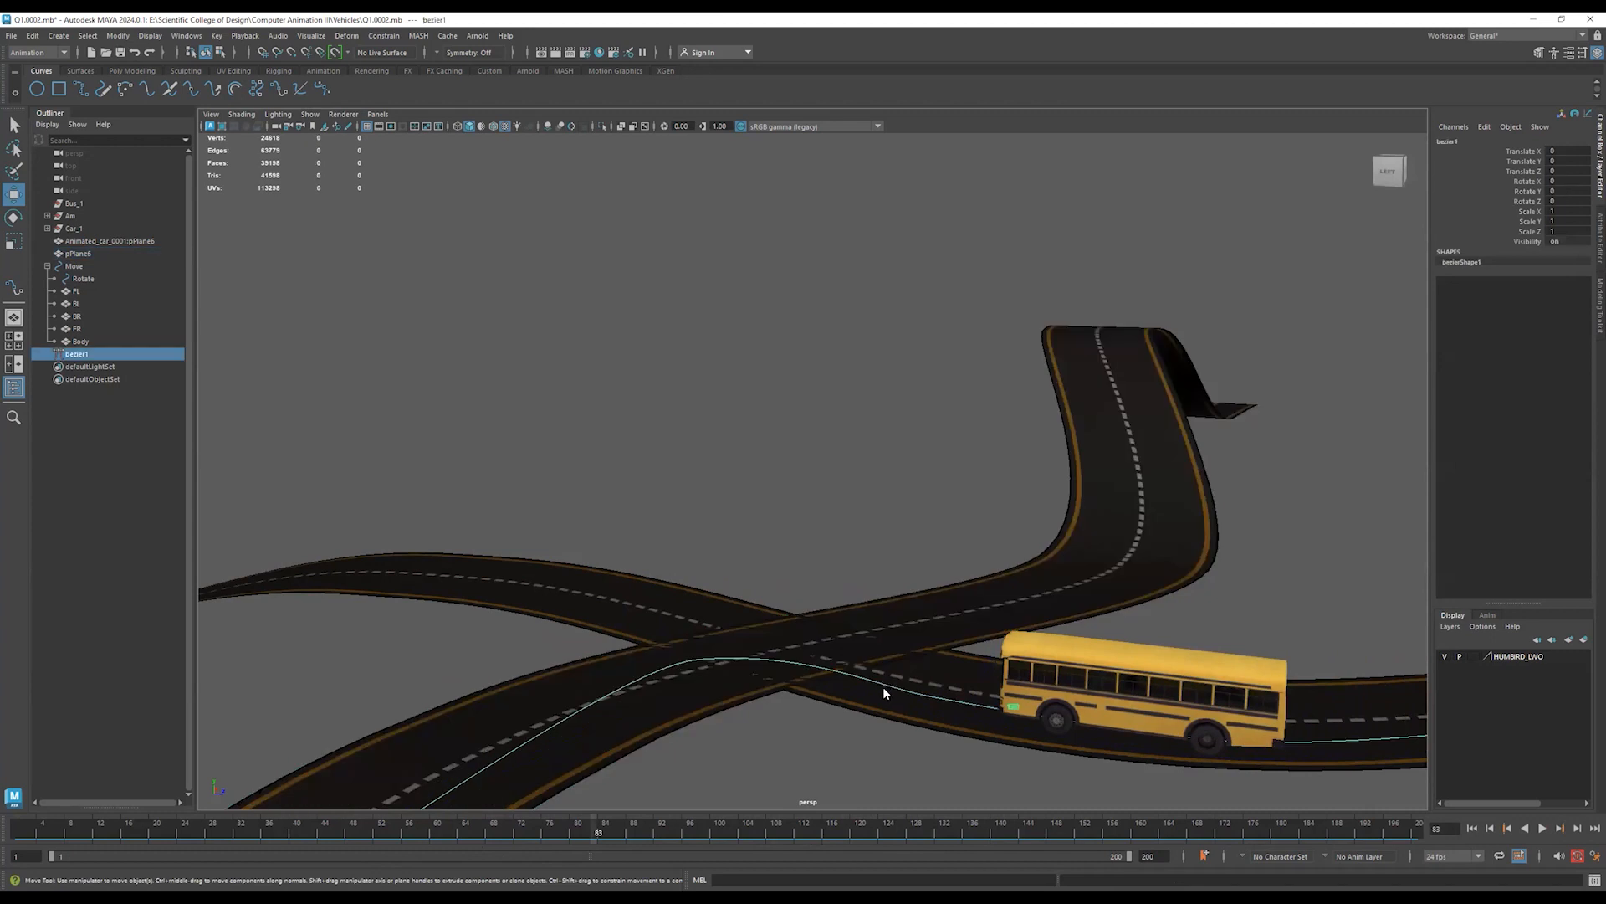
right_click_drag(882, 688, 887, 537)
right_click_drag(829, 596, 830, 585)
scroll(717, 669, "up", 3)
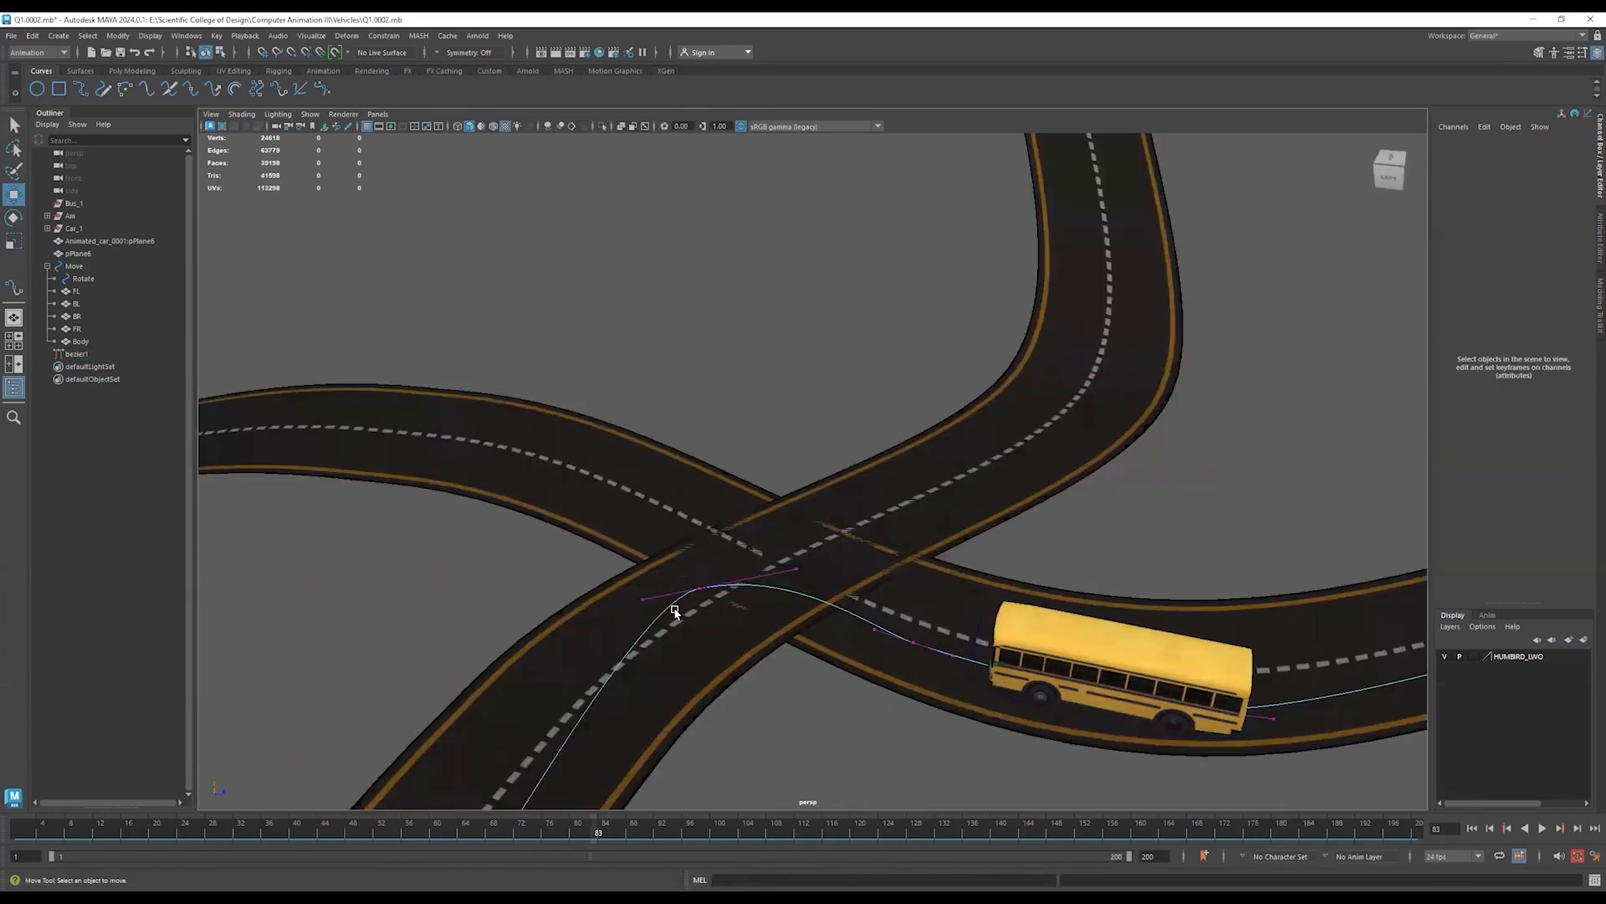
left_click(638, 589)
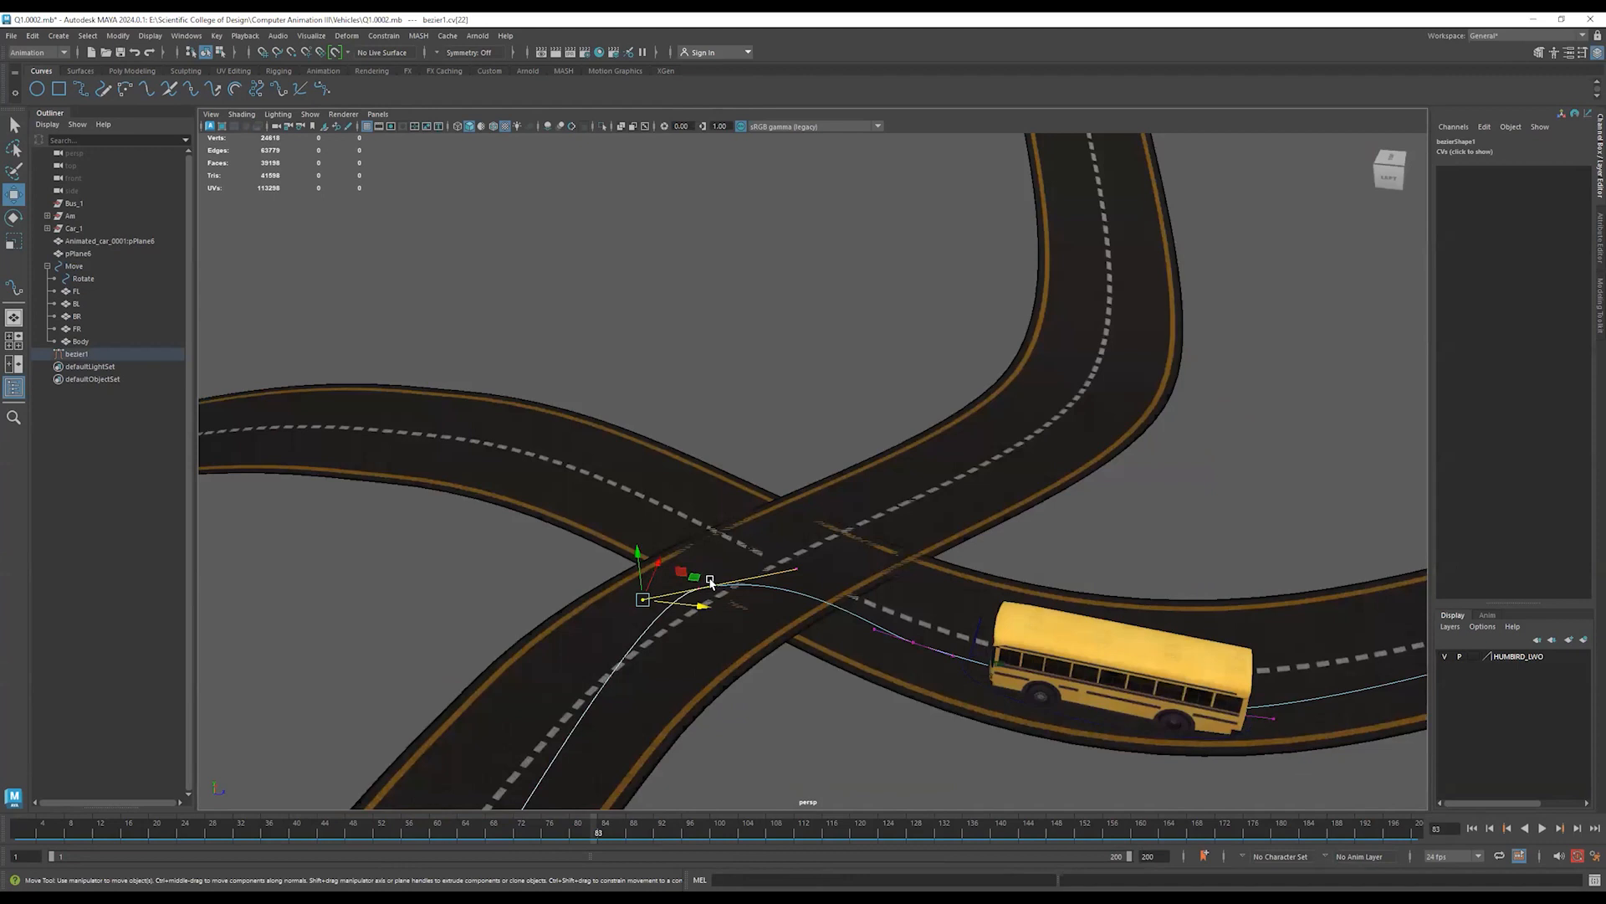
left_click_drag(710, 581, 656, 594)
left_click_drag(645, 597, 643, 597)
left_click_drag(441, 835, 987, 815)
mouse_move(601, 738)
left_mouse_down("alt")
mouse_move(733, 707)
mouse_move(569, 741)
left_mouse_up("alt")
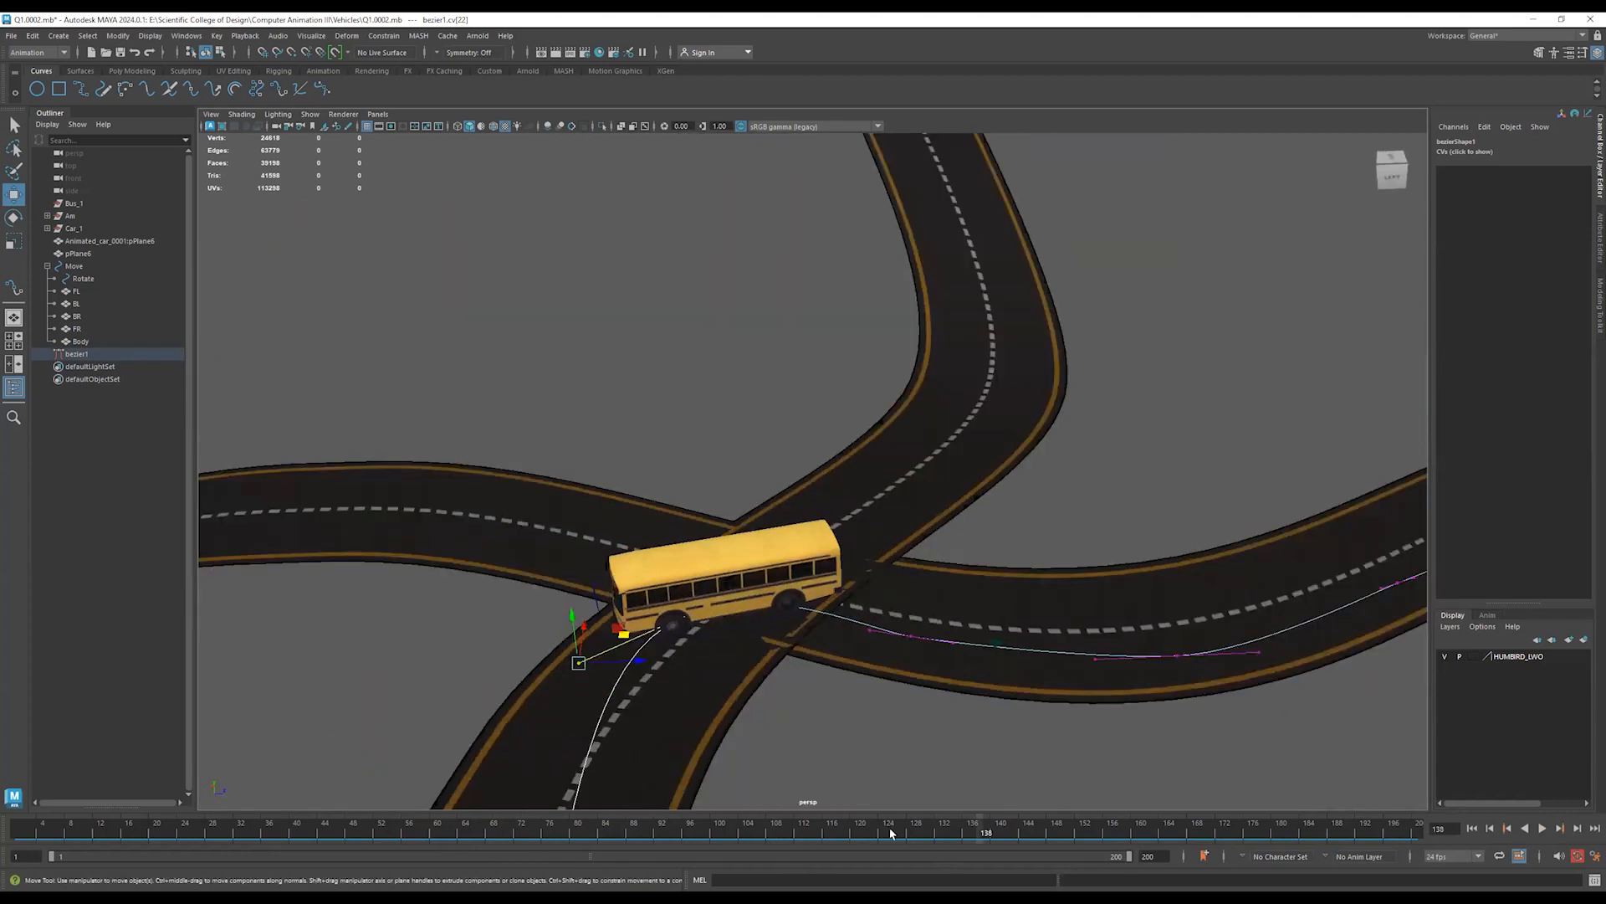
Key the Rotate control's Translate X at 0 on frame 130, just before the bus turns at the crossing.
left_click_drag(986, 829, 922, 837)
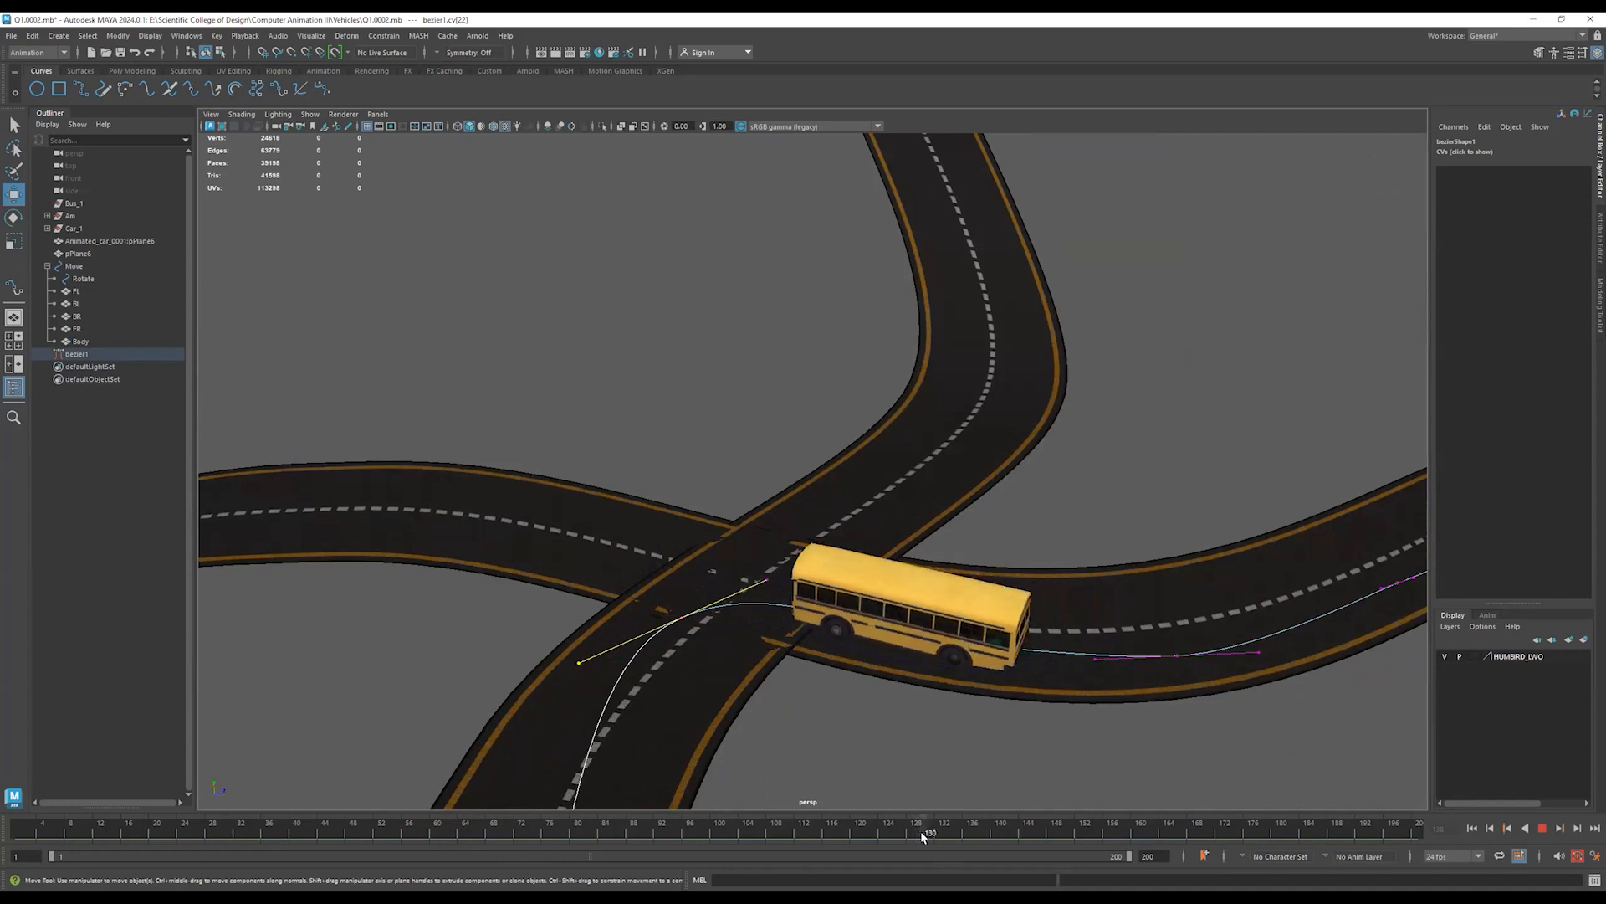
left_click(776, 590)
left_click_drag(728, 670, 883, 682, "alt")
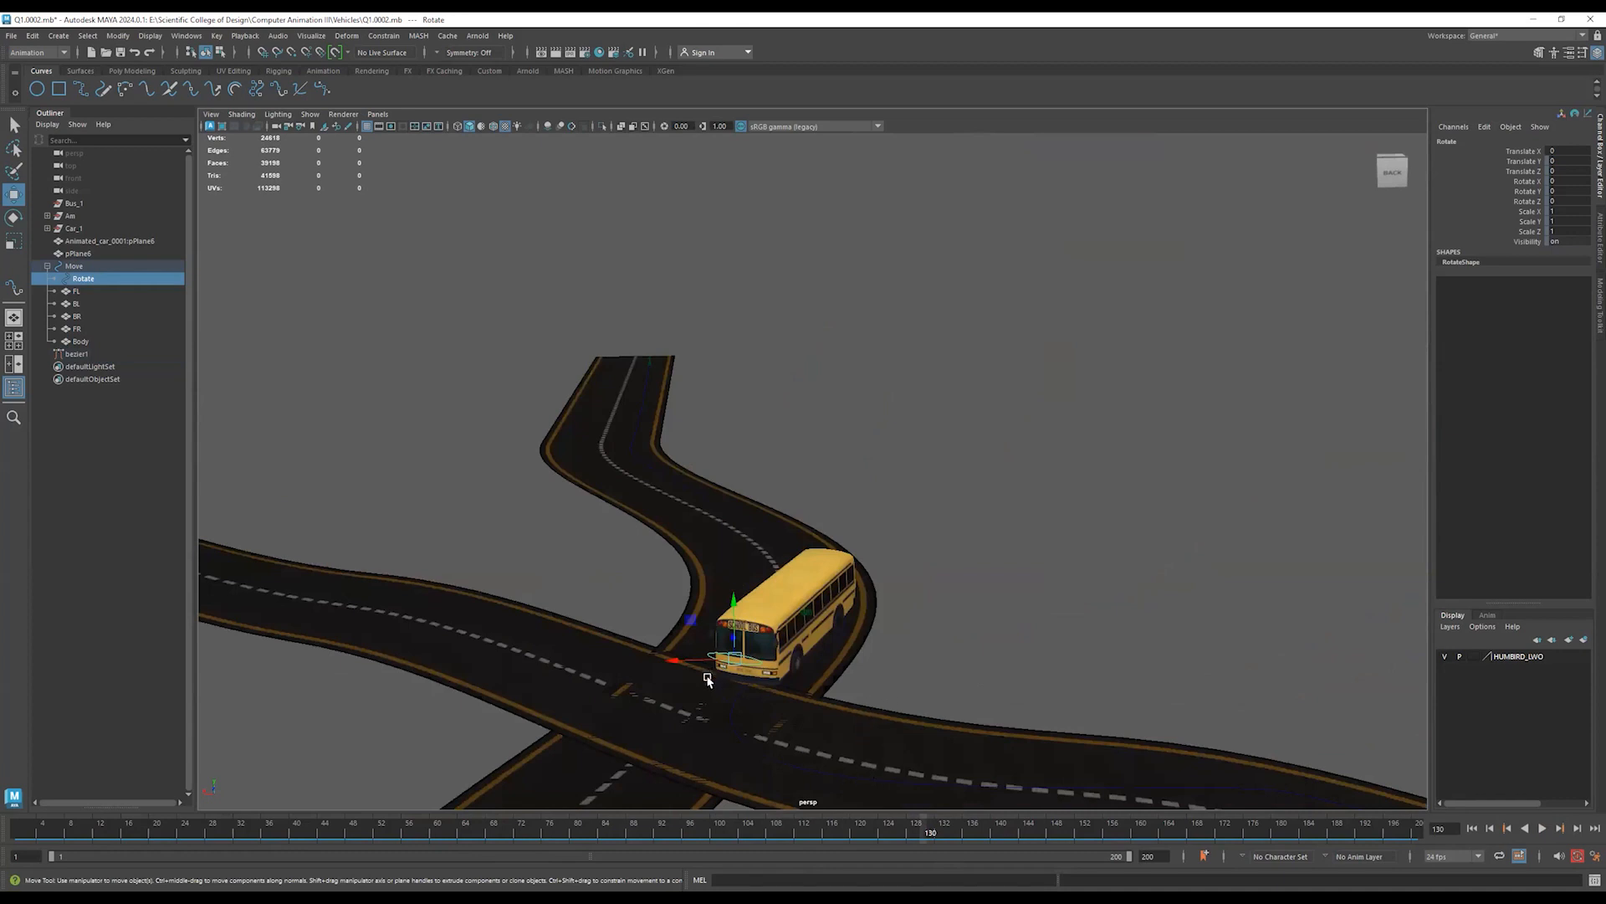
key("s")
Key the Rotate control's Translate X at -1 on frame 139 and at 0 on frame 146 to steer through the turn.
left_click_drag(941, 837, 988, 841)
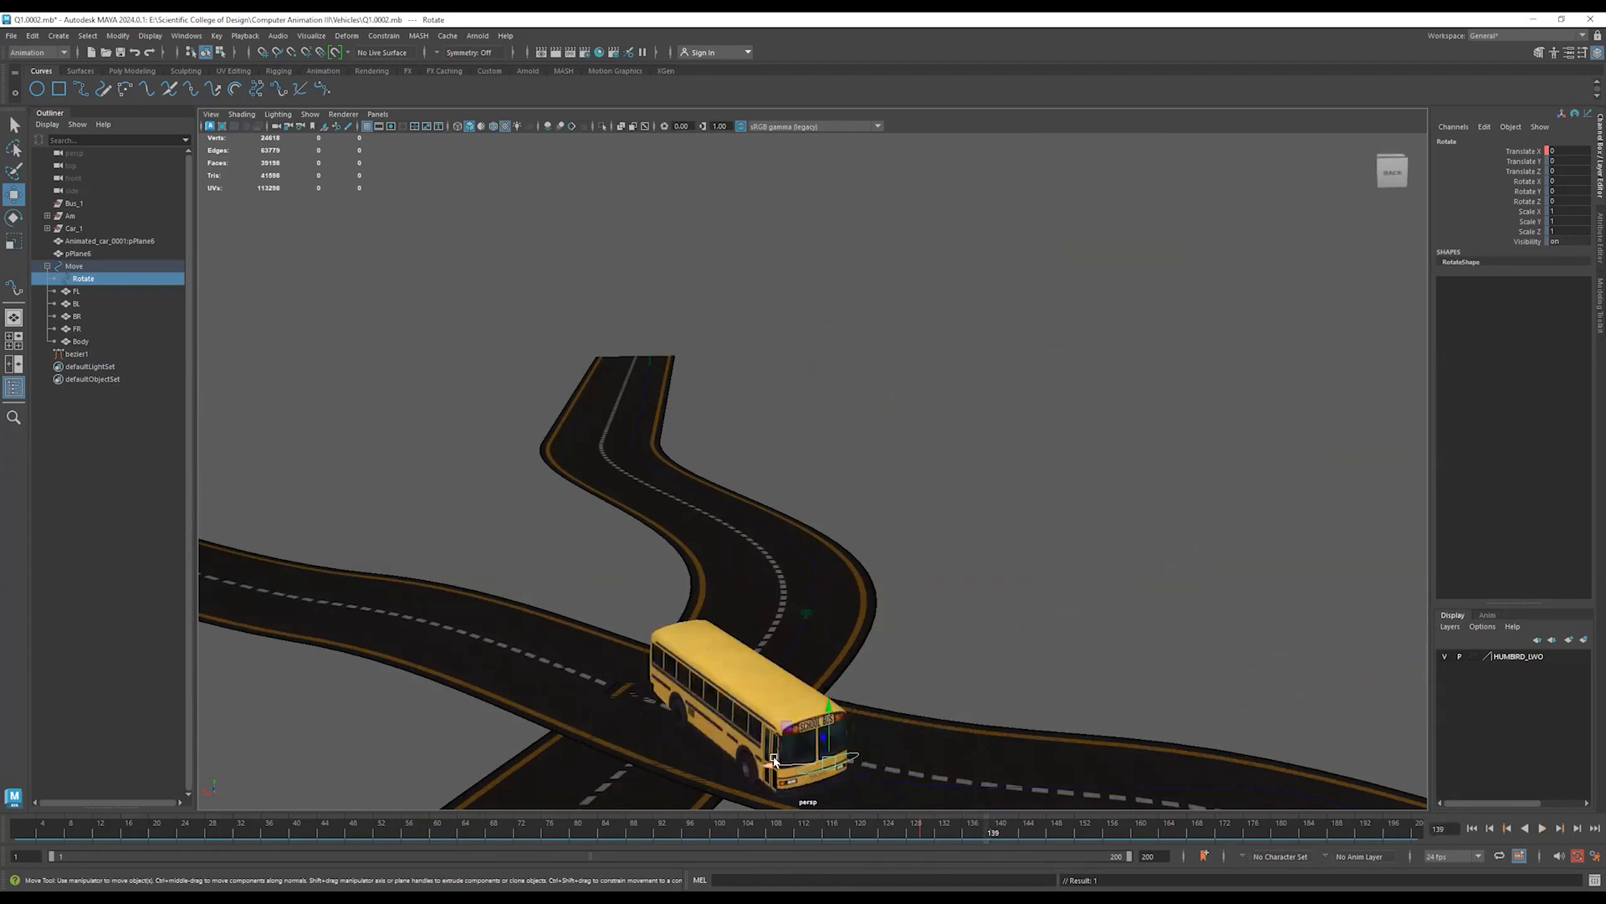
left_click_drag(807, 763, 848, 757)
left_click(1038, 828)
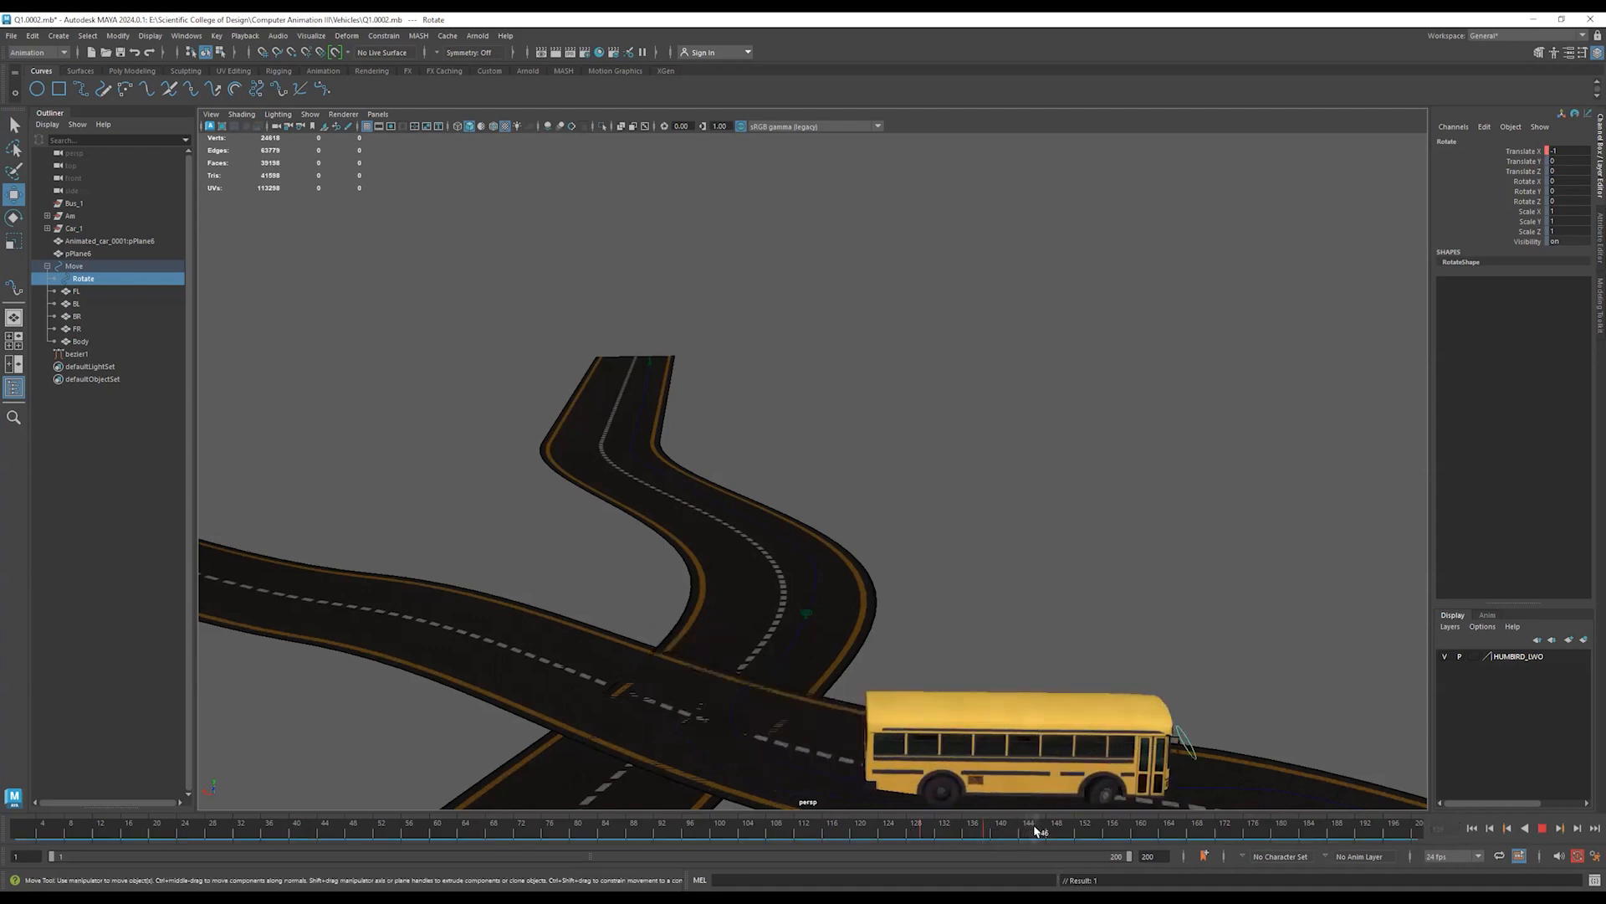
left_click(1571, 149)
type("0")
key("Return")
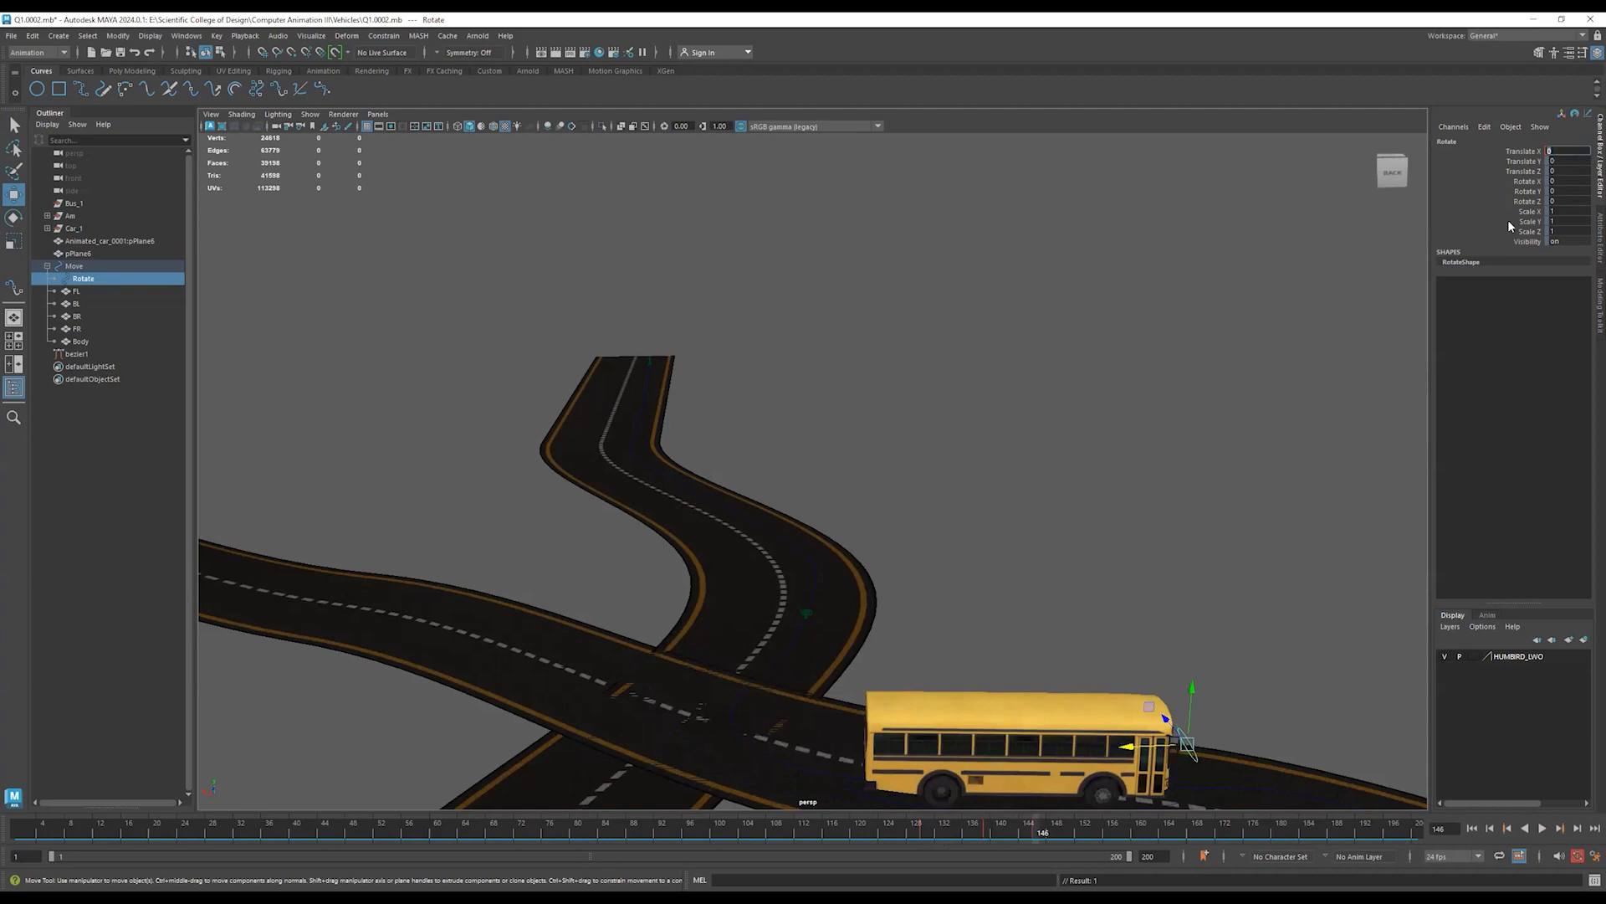
Scrub the bus through the crossing and inspect the steering of its wheels from the other side.
left_click_drag(904, 831, 947, 831)
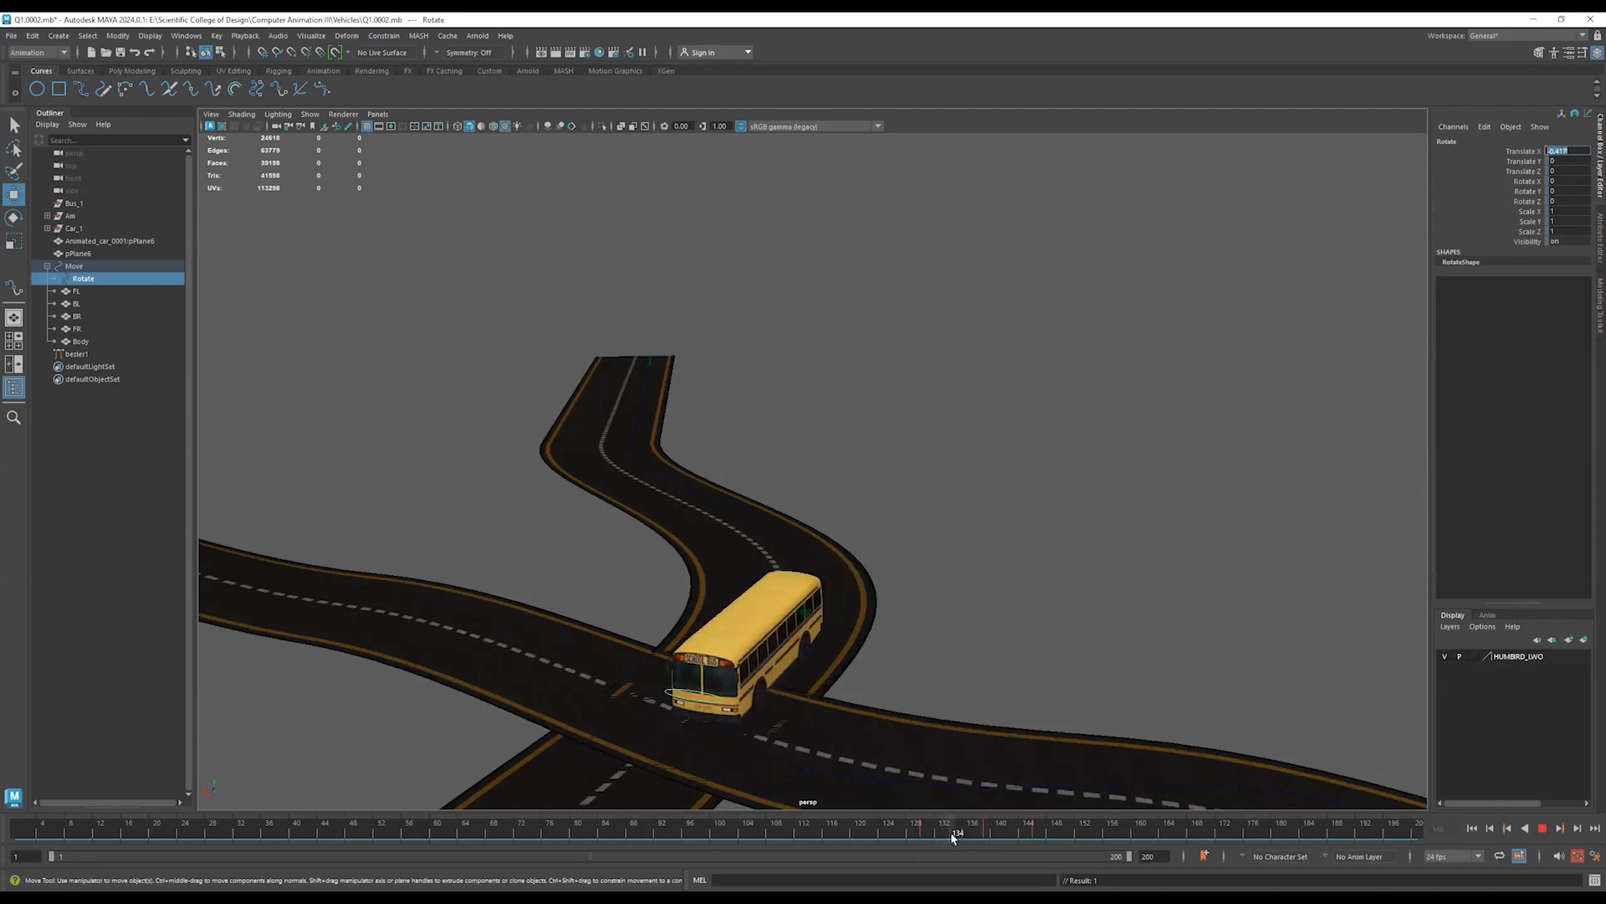
left_click_drag(1111, 710, 900, 717, "alt")
middle_click_drag(875, 715, 972, 657, "alt")
left_click_drag(882, 834, 811, 835)
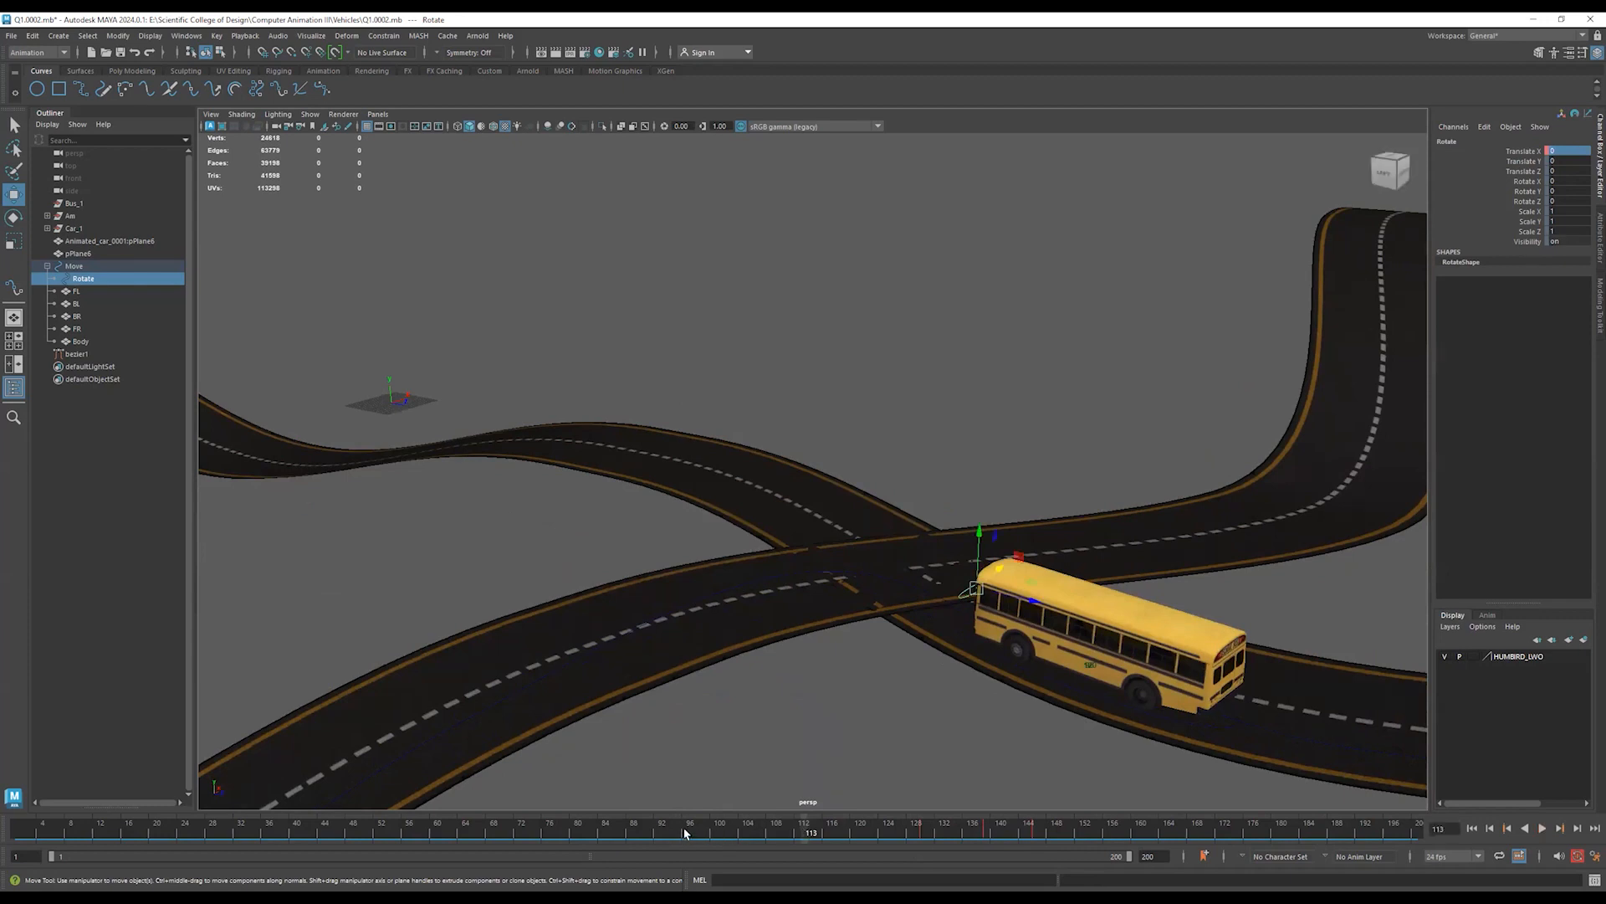
Start a Playblast of the animation and frame the whole road network with all the vehicles in the perspective view.
right_click(653, 833)
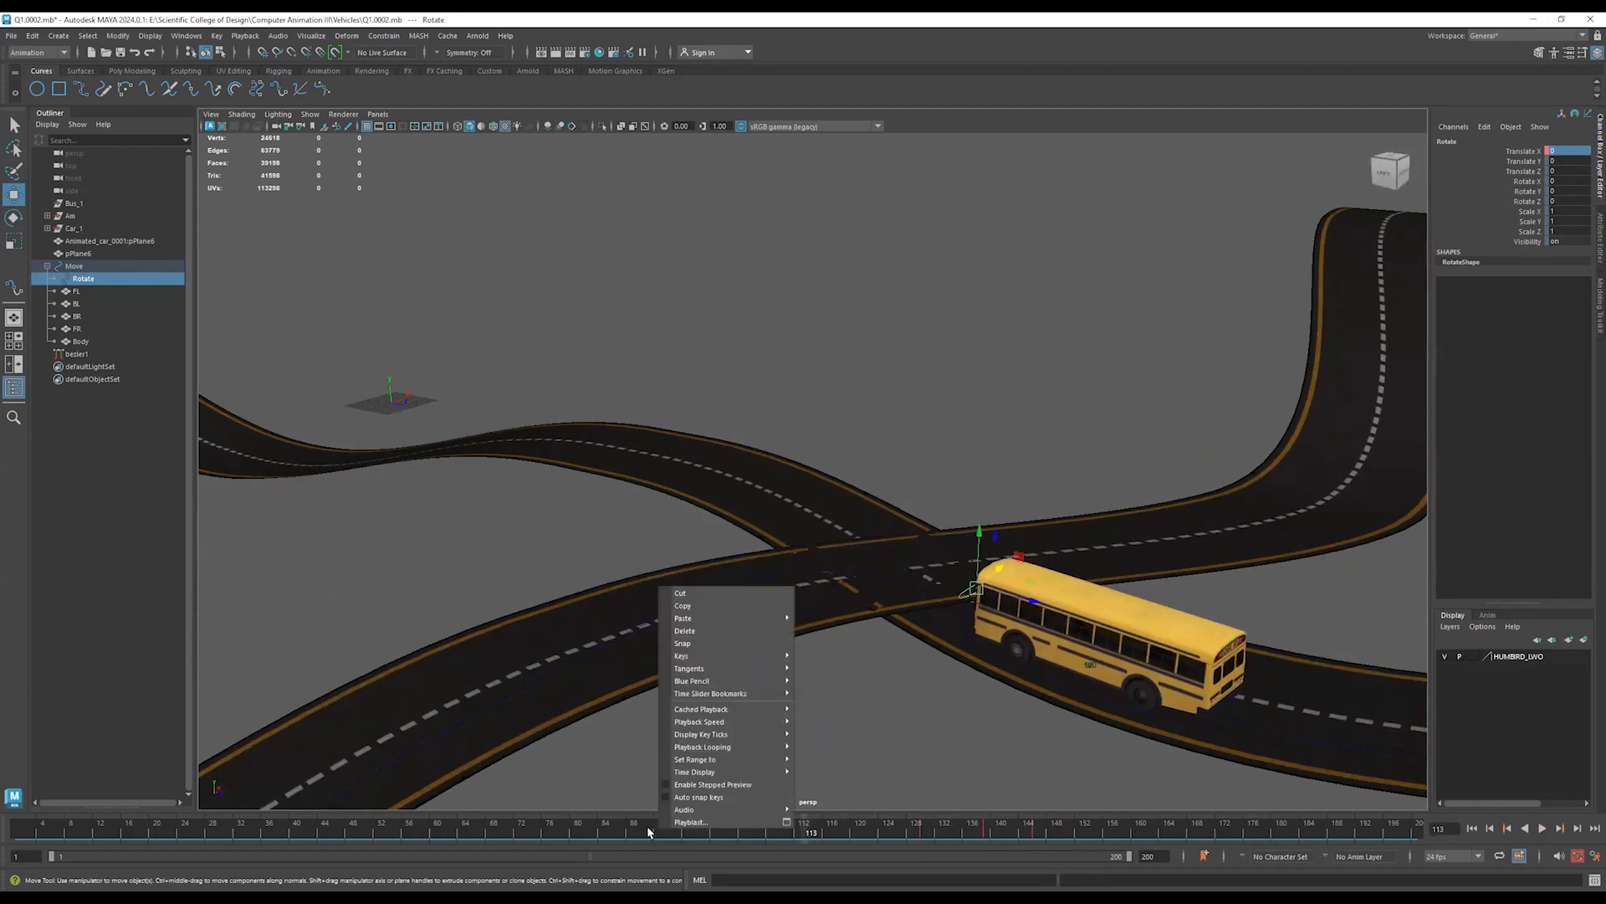
left_click(700, 823)
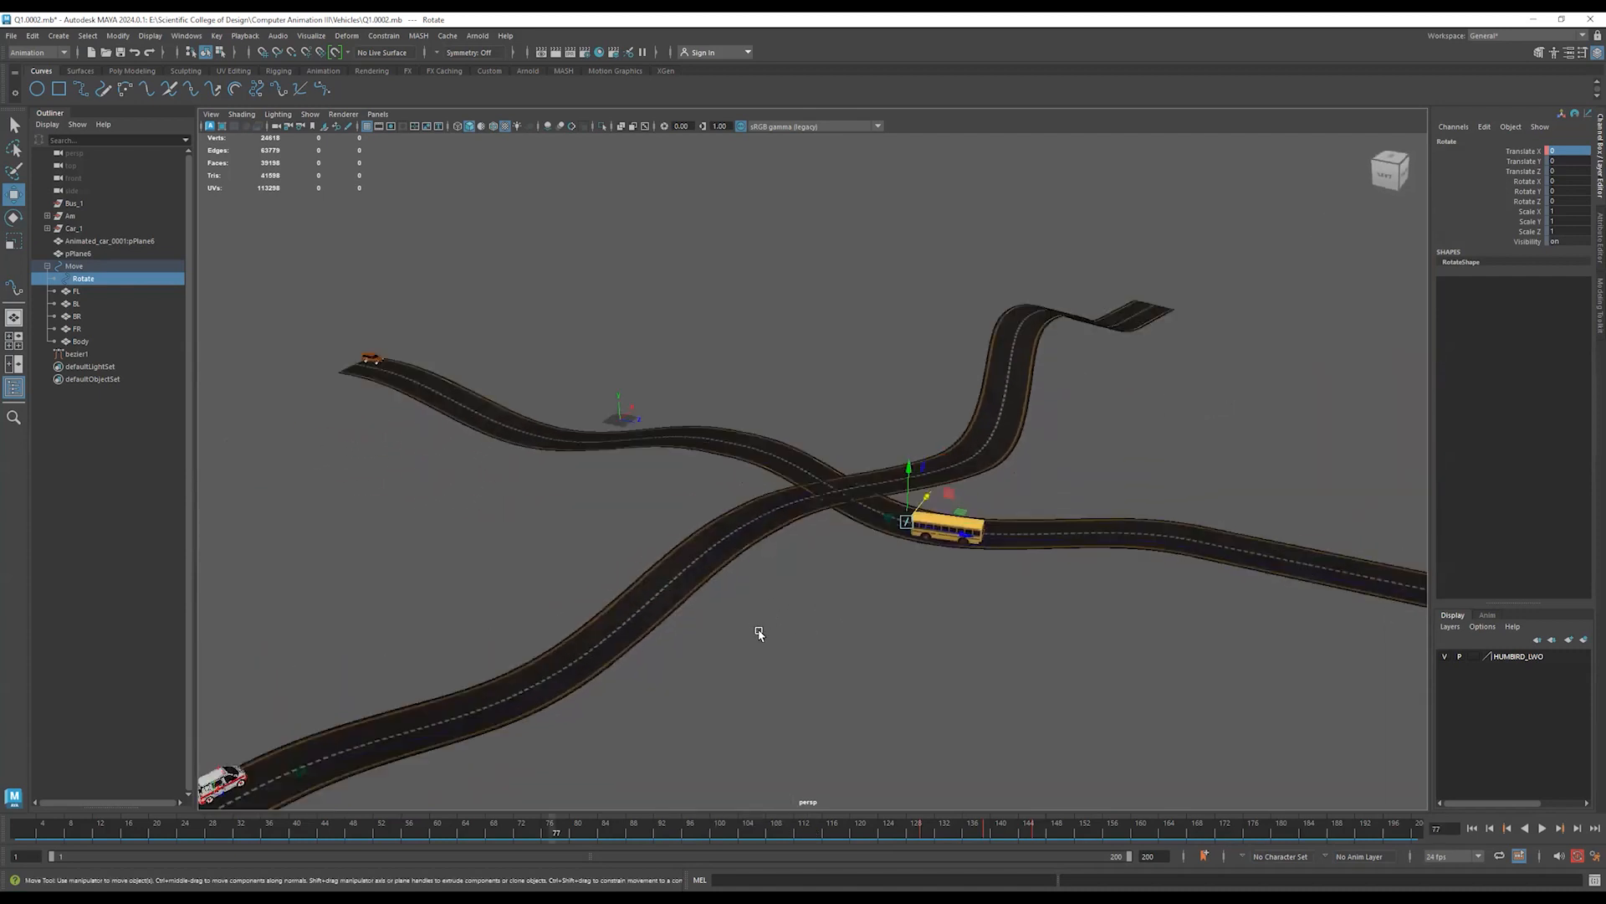
right_click_drag(1138, 656, 1004, 637, "alt")
left_click_drag(845, 627, 847, 622, "alt")
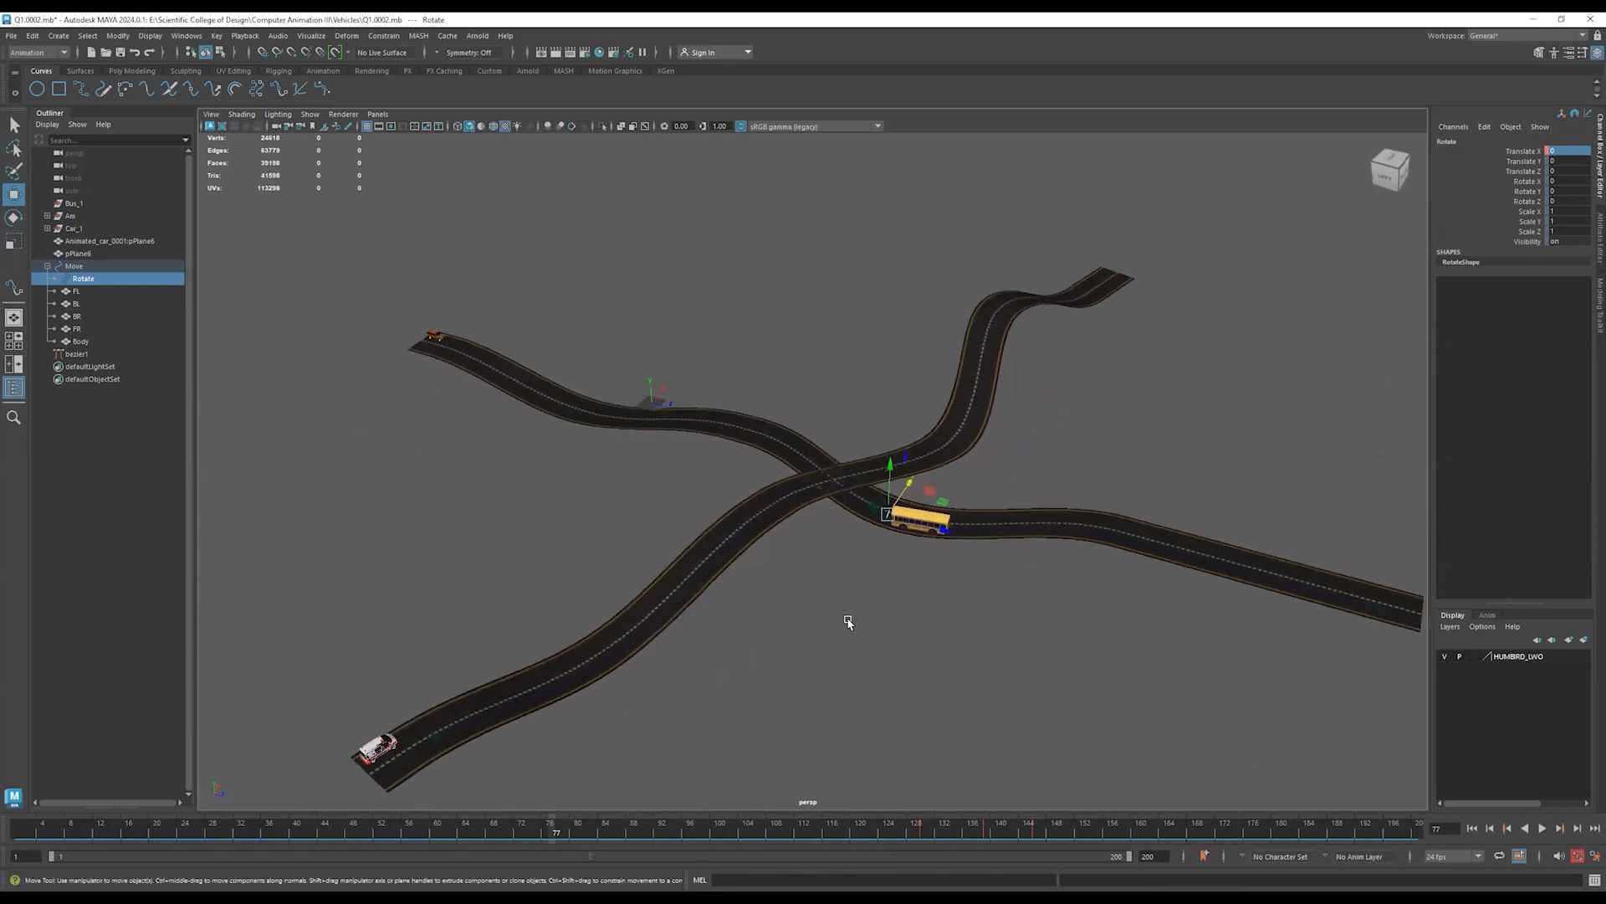